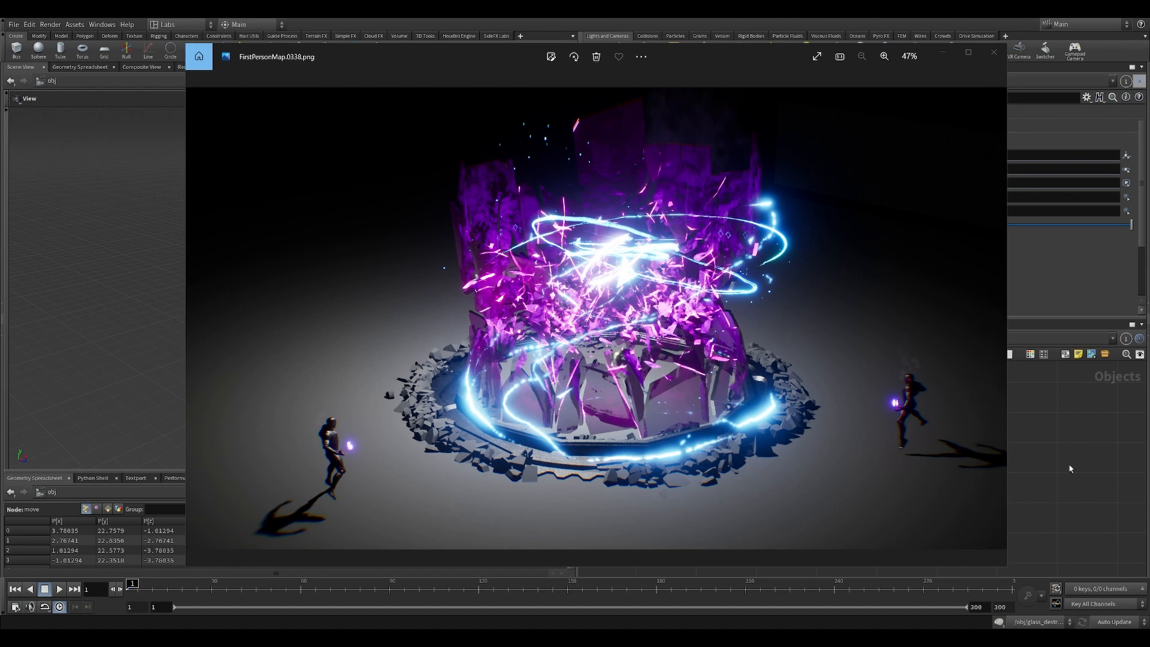
# Close the reference render image and open the network of the references geometry object
pyautogui.hotkey('alt', 'F4')
pyautogui.moveTo(937, 433); pyautogui.dragTo(994, 501, button='middle')
pyautogui.scroll(-2, 918, 490)
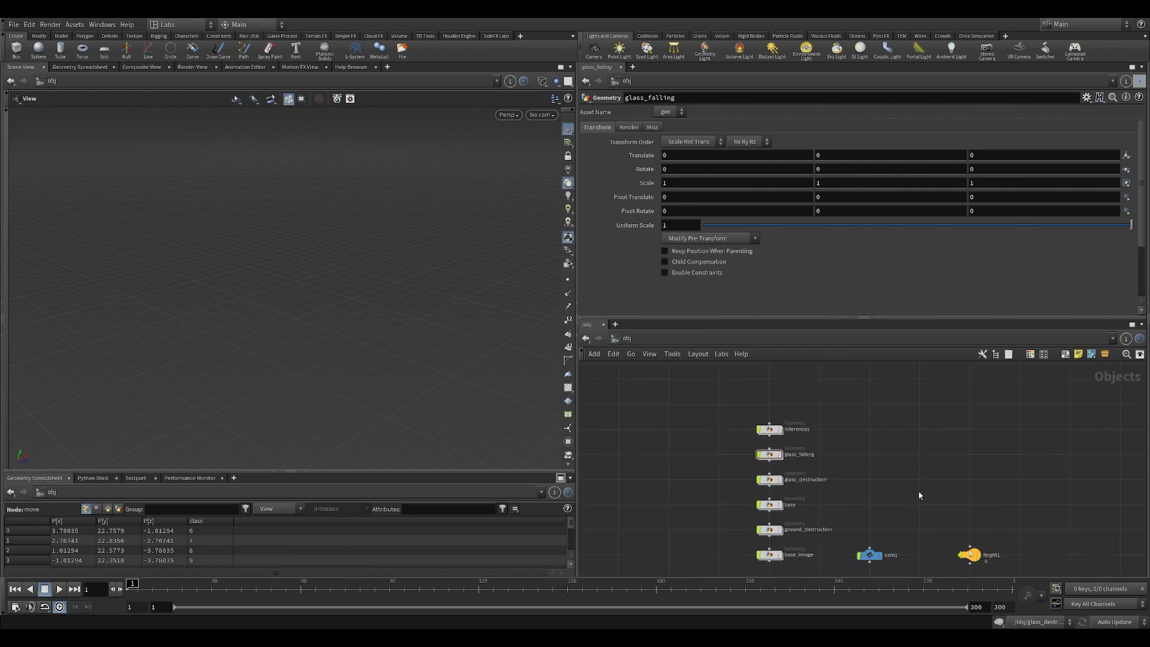
pyautogui.moveTo(918, 490); pyautogui.dragTo(895, 437, button='middle')
pyautogui.scroll(1, 882, 466)
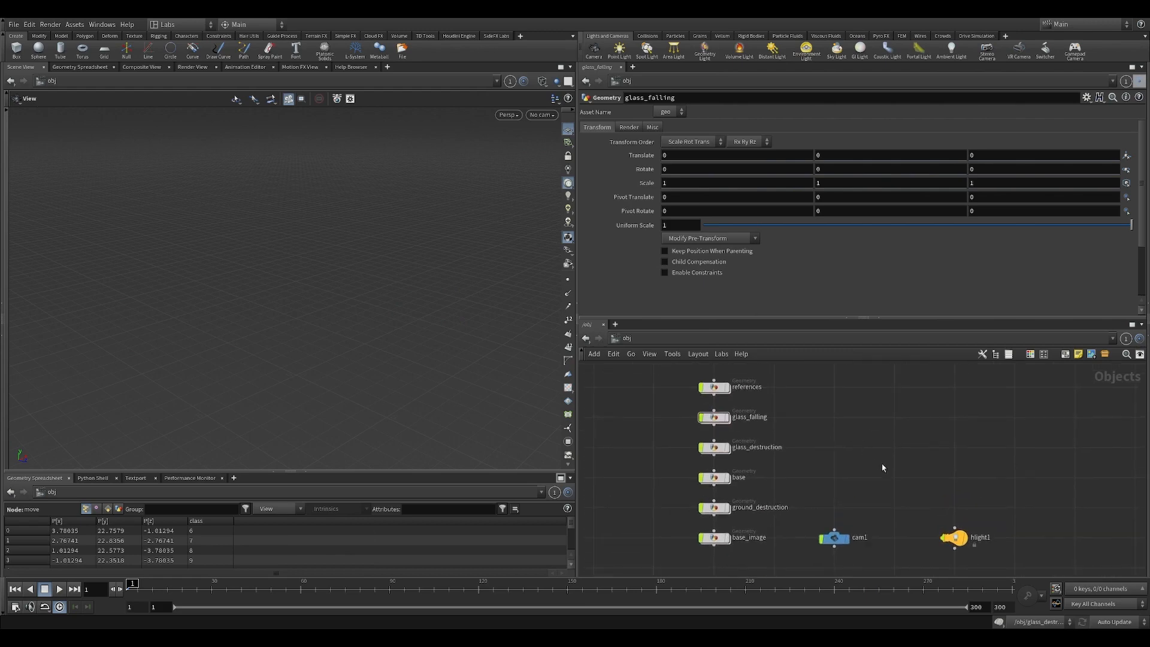
pyautogui.moveTo(861, 423)
pyautogui.mouseDown(button='middle')
pyautogui.moveTo(859, 448)
pyautogui.moveTo(863, 434)
pyautogui.mouseUp(button='middle')
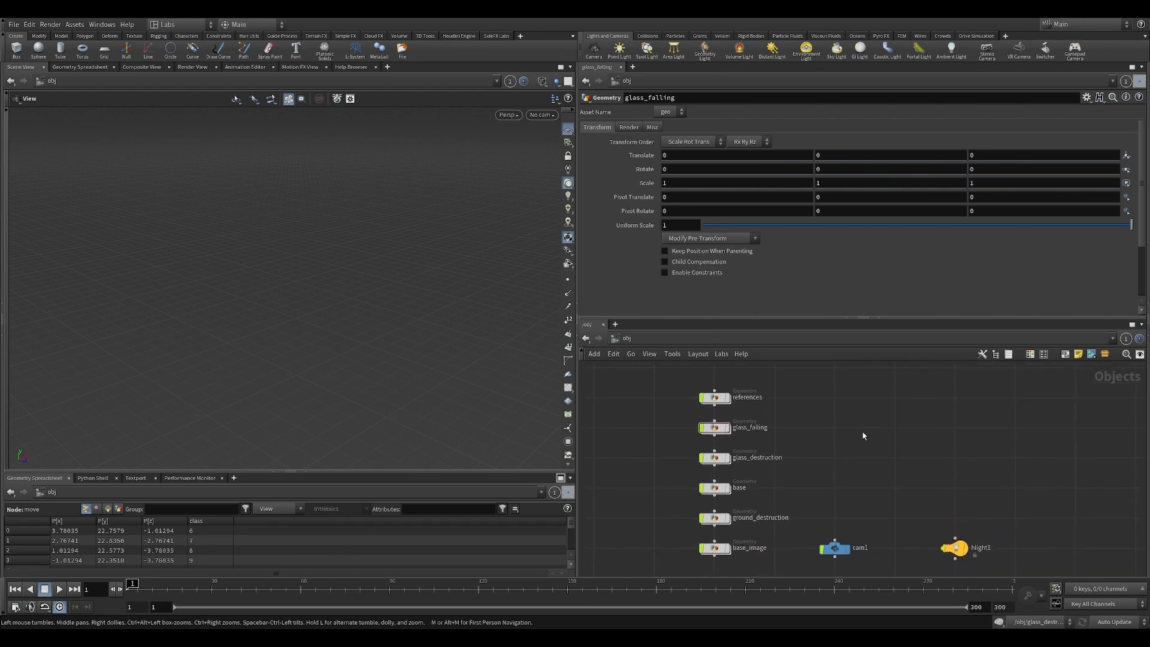
pyautogui.scroll(2, 701, 395)
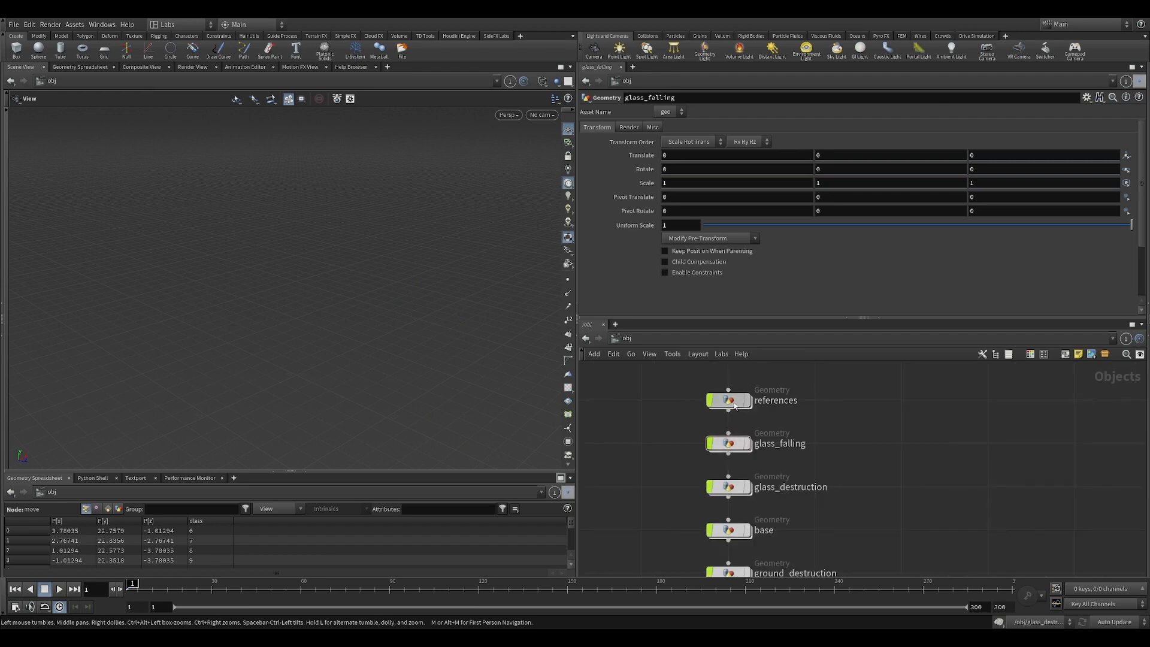
pyautogui.doubleClick(735, 412)
pyautogui.moveTo(740, 443); pyautogui.dragTo(740, 375, button='middle')
# Overlay the template body figure in the viewport as a scale reference and inspect it beside the glass panels
pyautogui.moveTo(311, 317)
pyautogui.mouseDown()
pyautogui.moveTo(318, 351)
pyautogui.moveTo(385, 354)
pyautogui.moveTo(344, 357)
pyautogui.moveTo(375, 383)
pyautogui.moveTo(397, 367)
pyautogui.moveTo(402, 376)
pyautogui.moveTo(303, 390)
pyautogui.moveTo(411, 390)
pyautogui.moveTo(449, 456)
pyautogui.moveTo(451, 431)
pyautogui.moveTo(314, 332)
pyautogui.mouseUp()
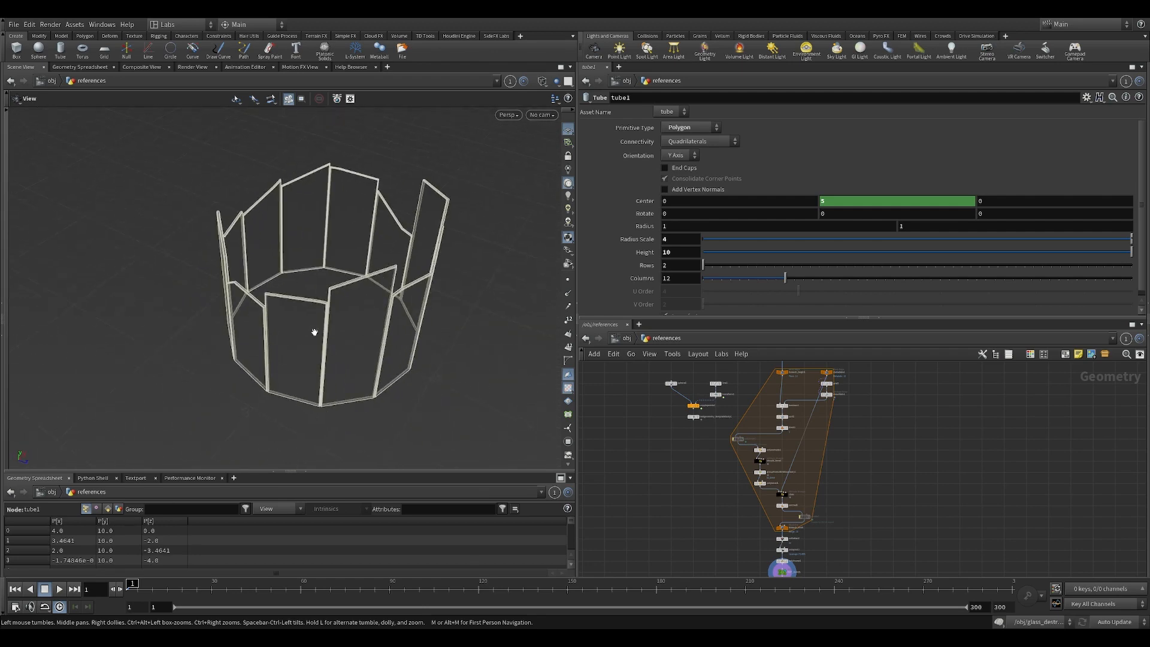
pyautogui.moveTo(415, 358); pyautogui.dragTo(375, 241)
pyautogui.moveTo(301, 261); pyautogui.dragTo(281, 279)
pyautogui.scroll(3, 694, 419)
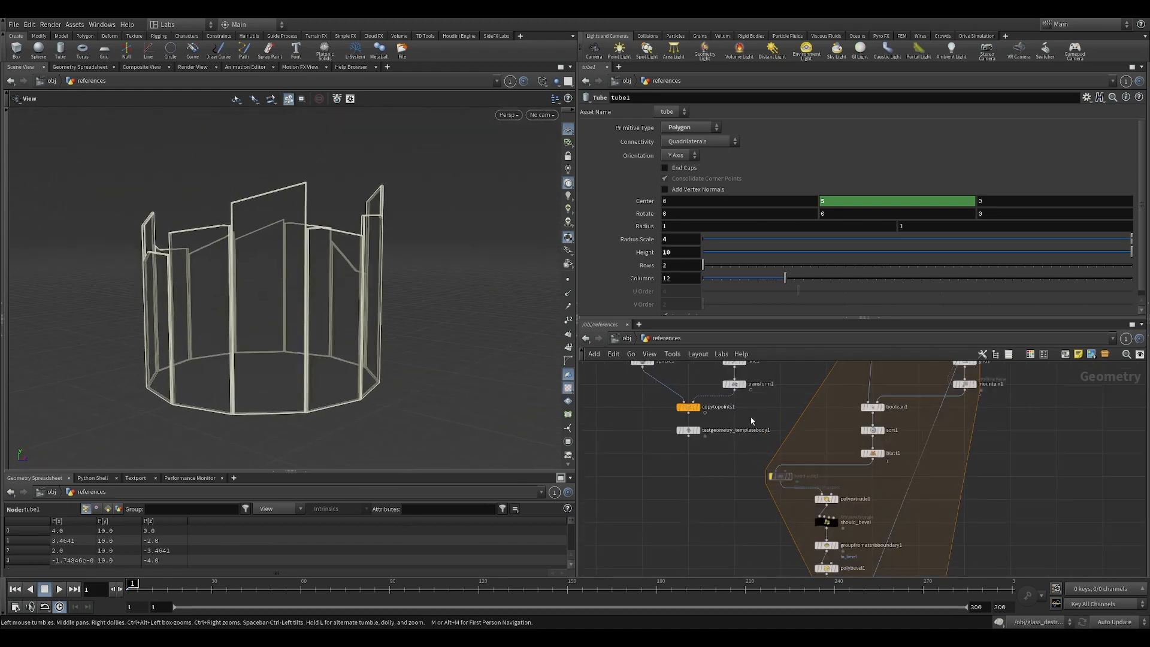
pyautogui.scroll(3, 682, 473)
pyautogui.click(687, 480)
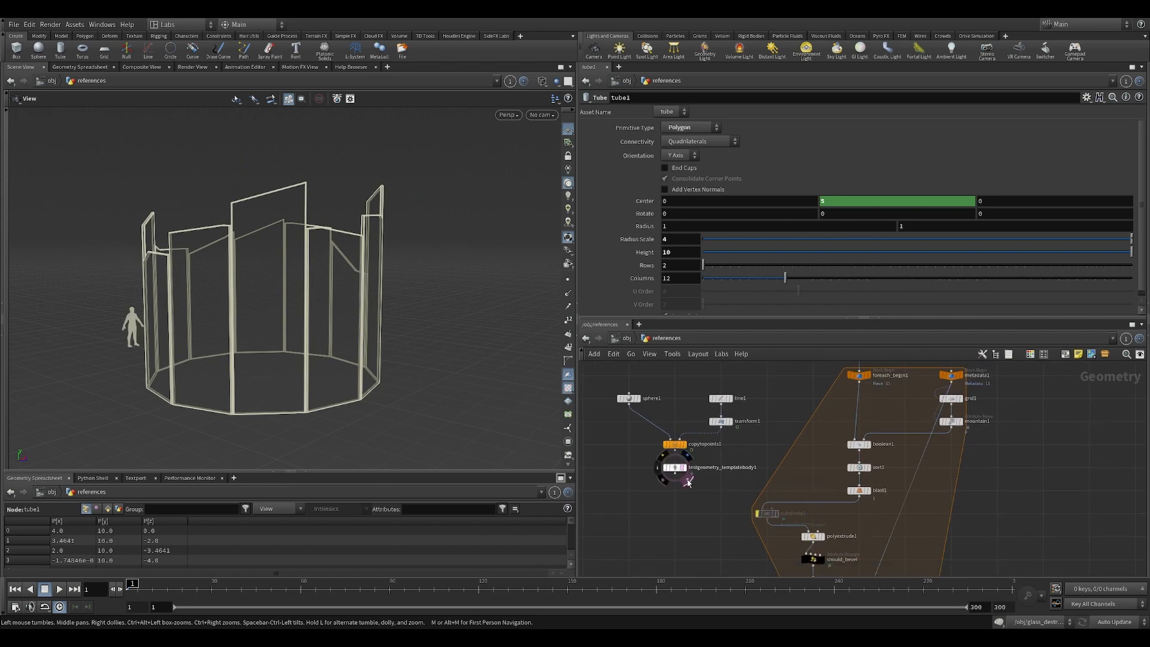
pyautogui.moveTo(383, 328); pyautogui.dragTo(300, 374)
pyautogui.scroll(-3, 327, 331)
pyautogui.scroll(3, 364, 315)
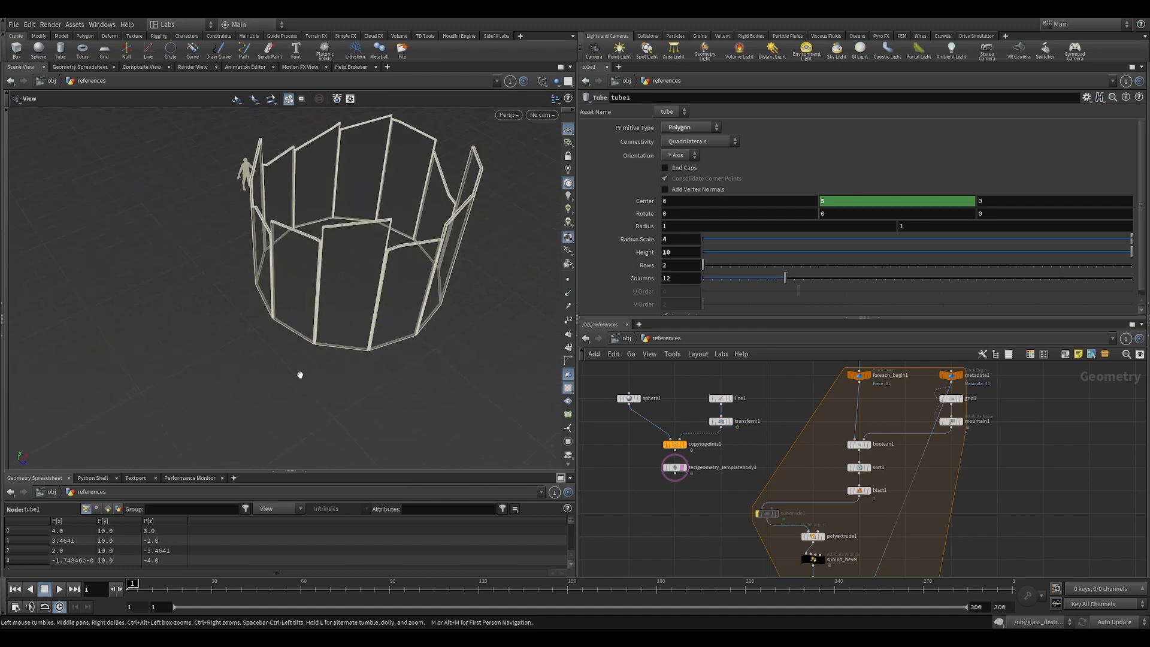
# Overlay tube1 as a template on the panels and set tube1 as the displayed node
pyautogui.moveTo(779, 396); pyautogui.dragTo(712, 484, button='middle')
pyautogui.moveTo(472, 354); pyautogui.dragTo(435, 254)
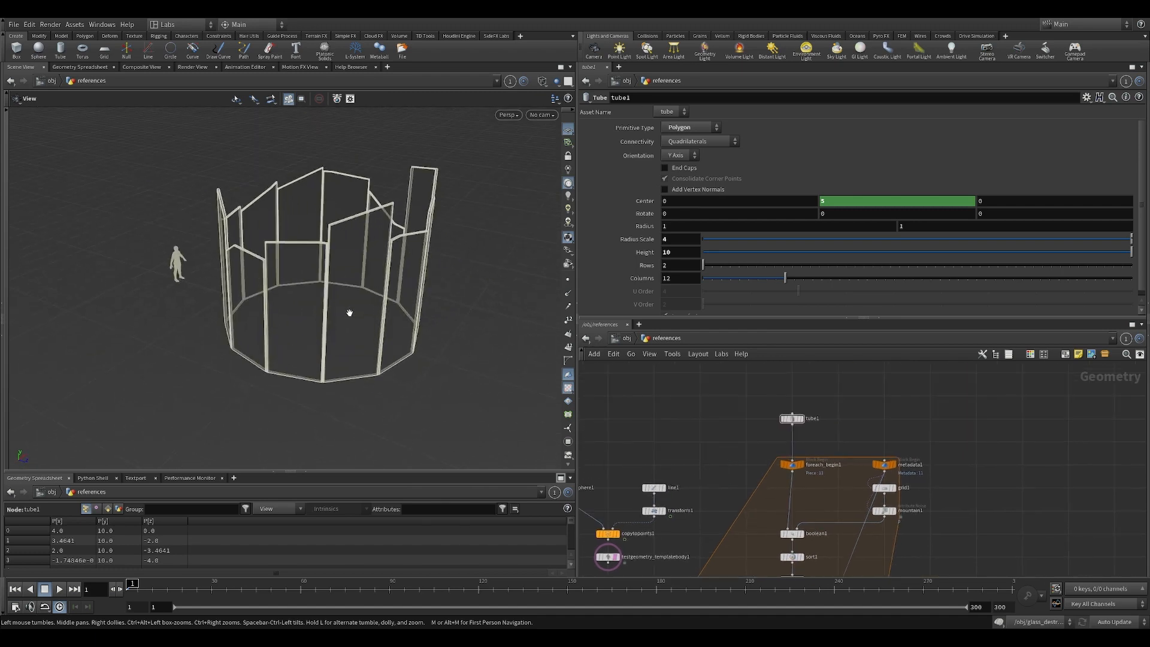
pyautogui.scroll(4, 847, 444)
pyautogui.click(752, 397)
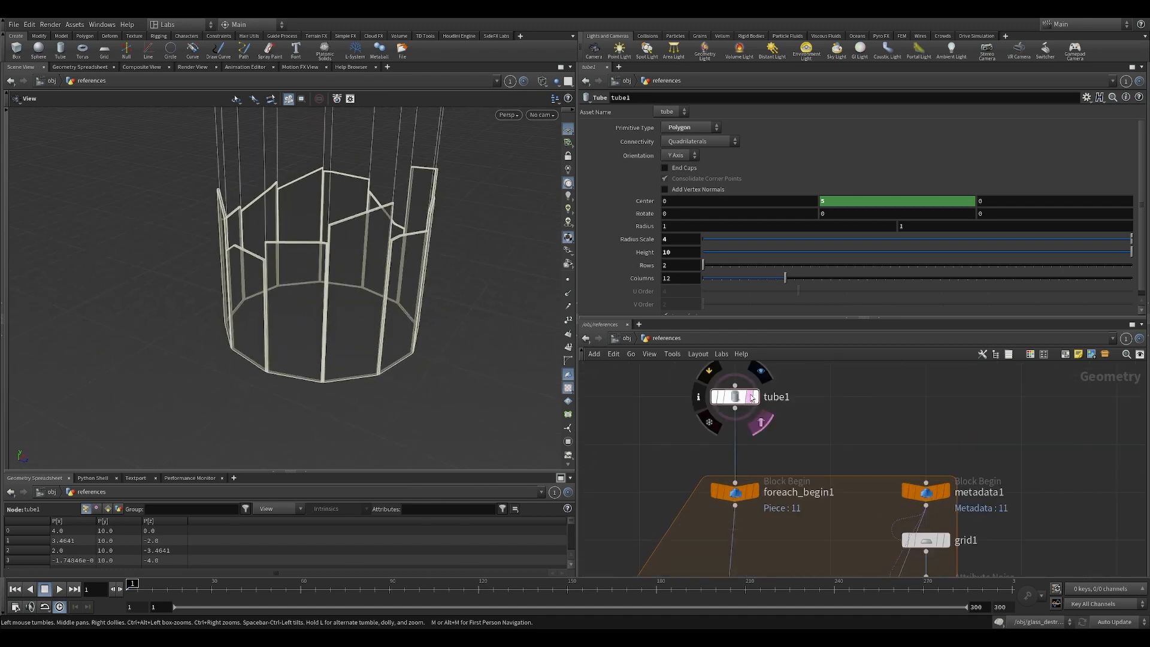
pyautogui.moveTo(449, 294); pyautogui.dragTo(406, 358, button='middle')
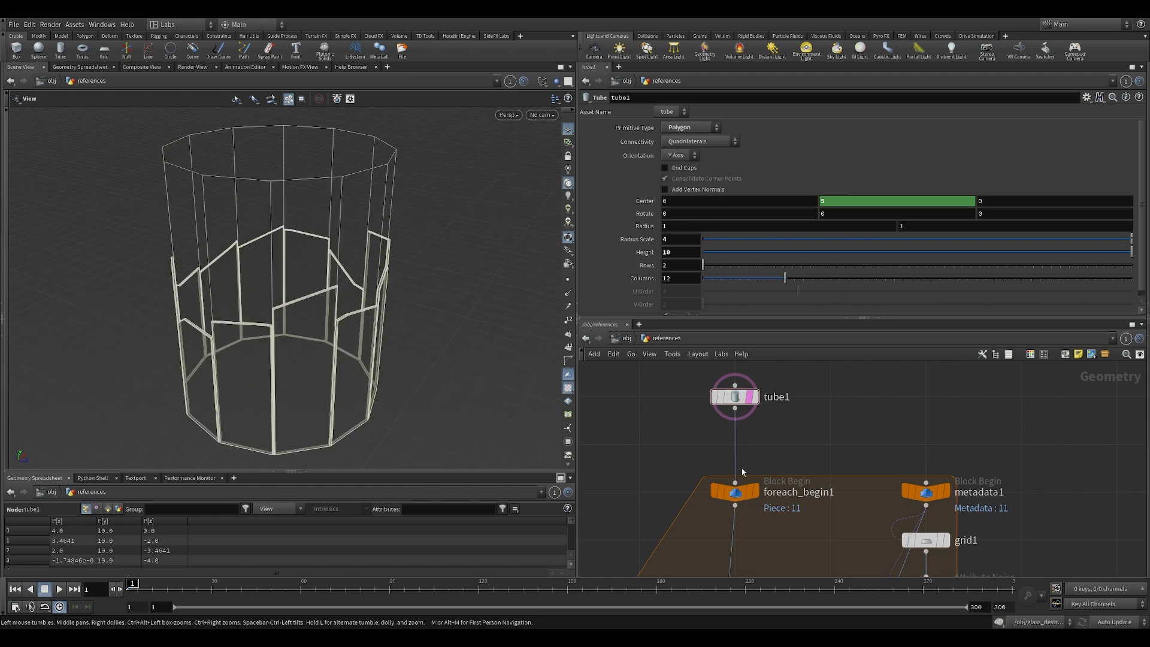
pyautogui.click(753, 397)
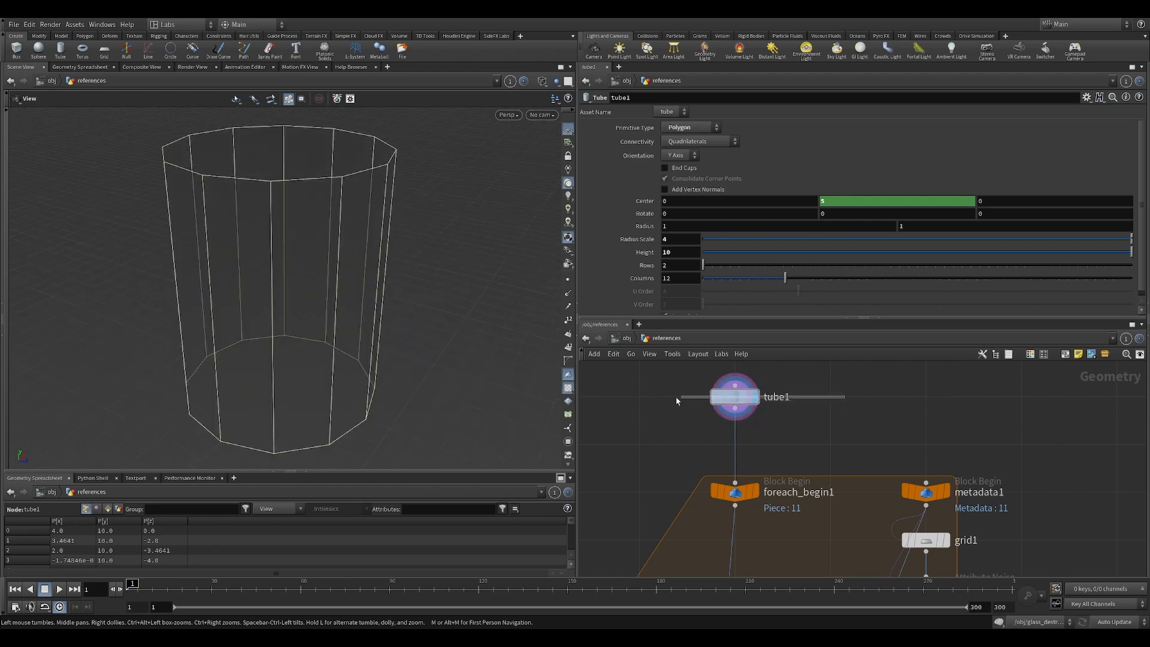
# Switch the viewport to shaded display with visible polygon edges
pyautogui.click(542, 81)
pyautogui.click(555, 218)
pyautogui.moveTo(379, 312)
pyautogui.mouseDown()
pyautogui.moveTo(376, 273)
pyautogui.moveTo(286, 327)
pyautogui.moveTo(377, 321)
pyautogui.moveTo(457, 290)
pyautogui.moveTo(385, 287)
pyautogui.mouseUp()
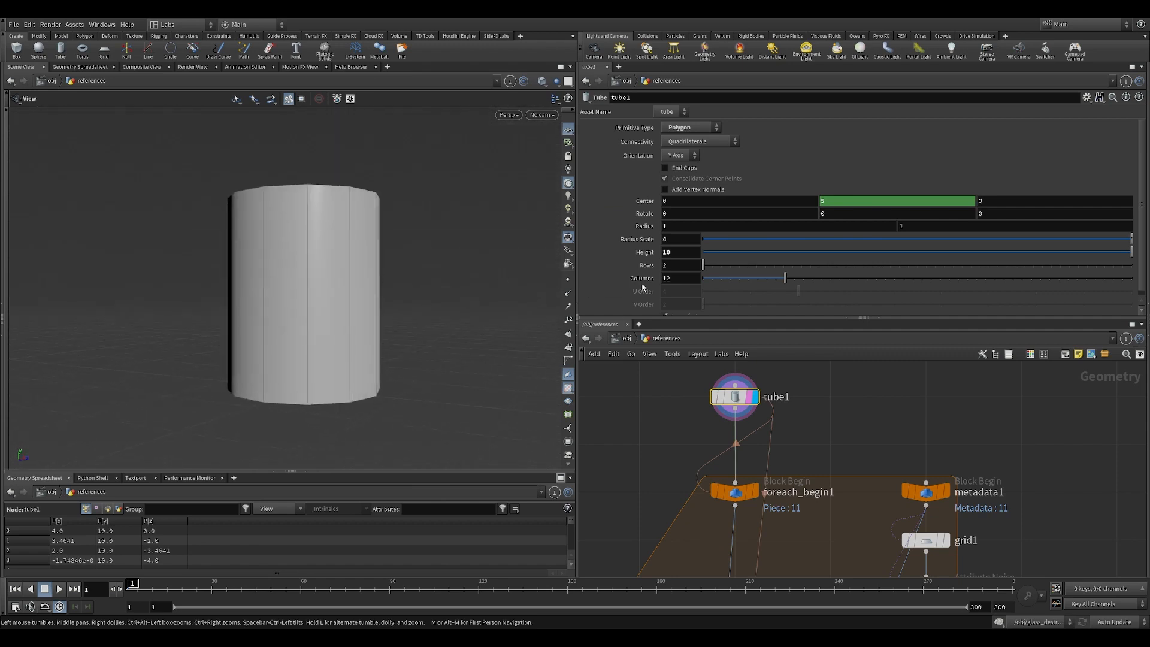
# Examine the shaded tube and look over the for-each loop network beneath it
pyautogui.moveTo(805, 436); pyautogui.dragTo(803, 411, button='middle')
pyautogui.moveTo(644, 399); pyautogui.dragTo(636, 341, button='middle')
pyautogui.scroll(-7, 651, 386)
pyautogui.moveTo(766, 479); pyautogui.dragTo(805, 426, button='middle')
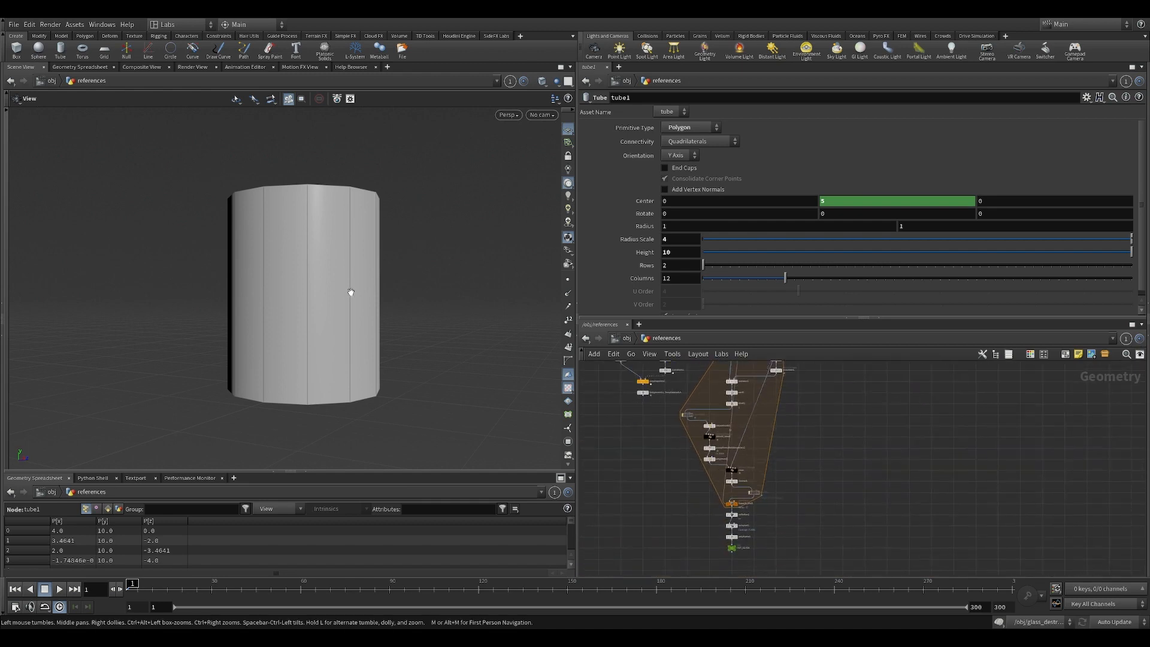
pyautogui.moveTo(352, 290); pyautogui.dragTo(399, 282)
pyautogui.moveTo(376, 326)
pyautogui.mouseDown()
pyautogui.moveTo(331, 329)
pyautogui.moveTo(385, 341)
pyautogui.moveTo(410, 449)
pyautogui.moveTo(437, 292)
pyautogui.moveTo(505, 282)
pyautogui.moveTo(376, 279)
pyautogui.moveTo(385, 318)
pyautogui.mouseUp()
pyautogui.scroll(4, 727, 488)
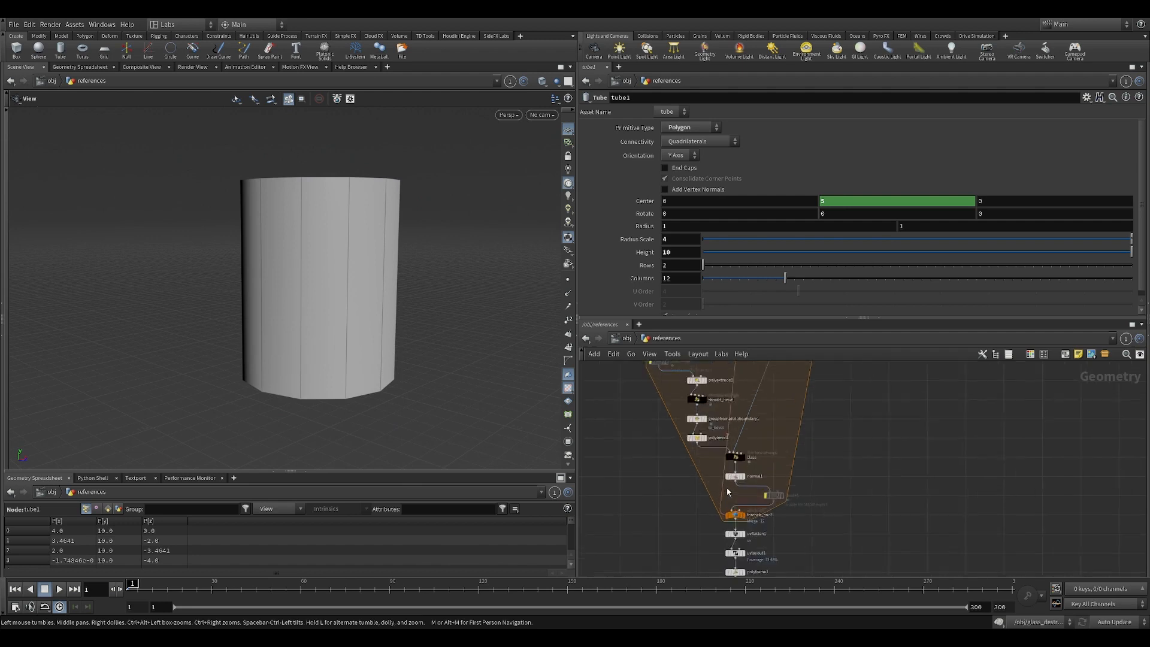
pyautogui.moveTo(344, 301); pyautogui.dragTo(323, 360, button='middle')
pyautogui.moveTo(323, 360); pyautogui.dragTo(324, 382)
pyautogui.moveTo(849, 436); pyautogui.dragTo(827, 504, button='middle')
pyautogui.scroll(-1, 791, 446)
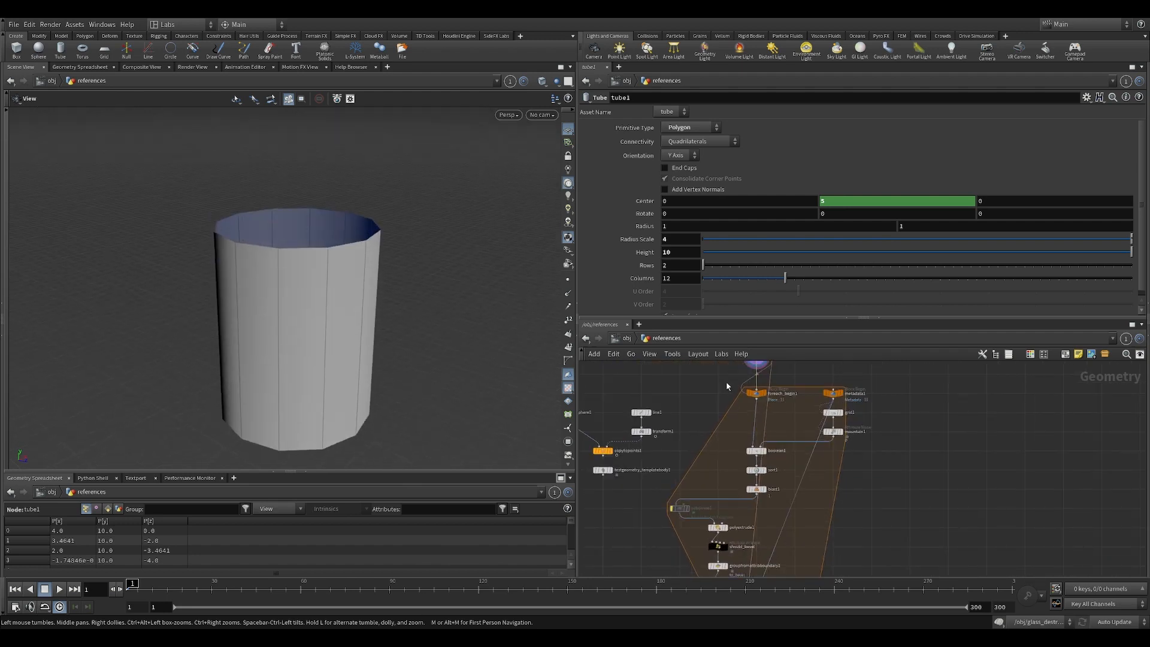
# Review the settings of the foreach_begin1 and foreach_end1 nodes, including iteration method, gather method and piece elements
pyautogui.click(755, 392)
pyautogui.moveTo(787, 416)
pyautogui.mouseDown(button='middle')
pyautogui.moveTo(780, 452)
pyautogui.moveTo(796, 404)
pyautogui.mouseUp(button='middle')
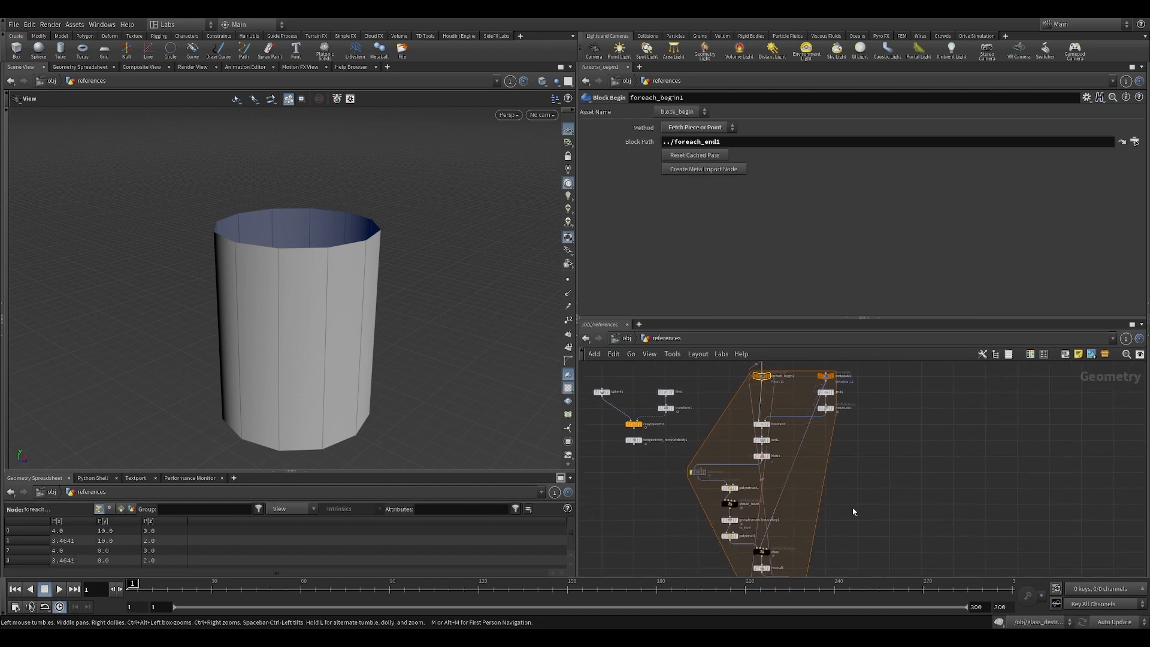
pyautogui.scroll(3, 853, 511)
pyautogui.click(778, 511)
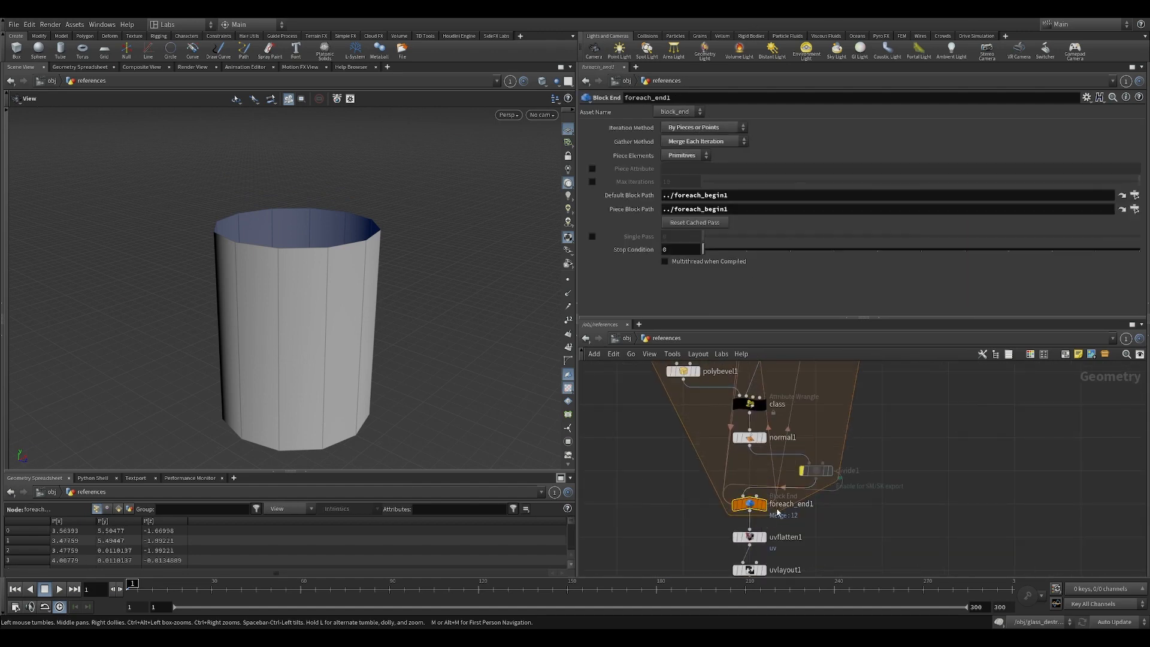
pyautogui.moveTo(678, 474); pyautogui.dragTo(680, 447, button='middle')
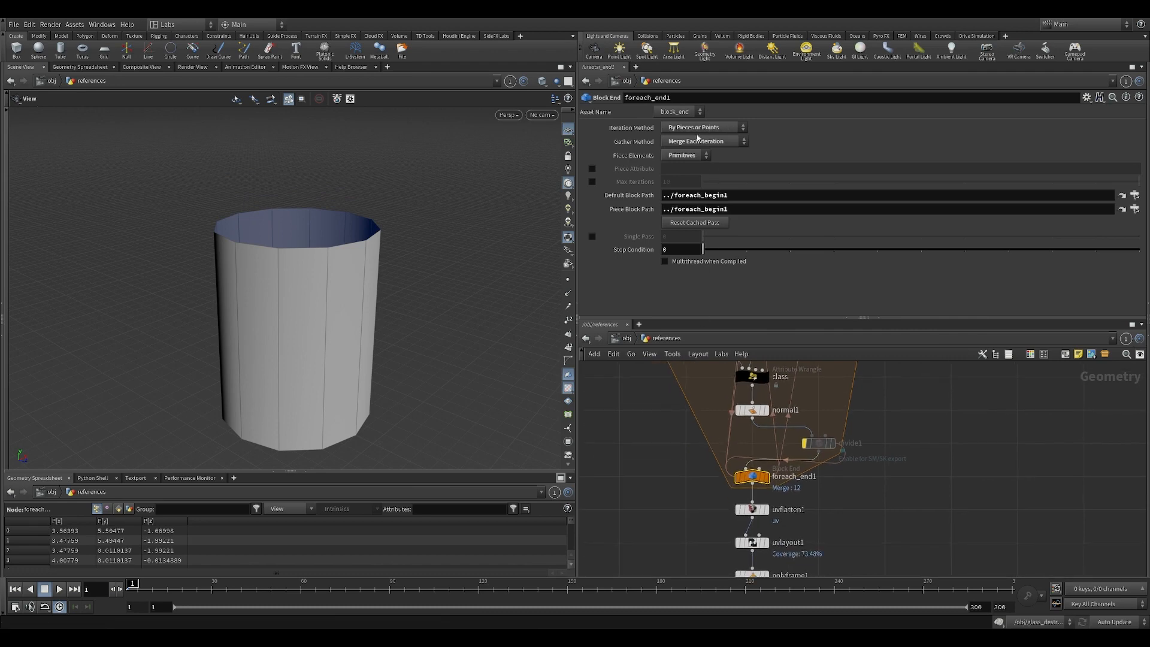
pyautogui.moveTo(347, 333); pyautogui.dragTo(436, 298)
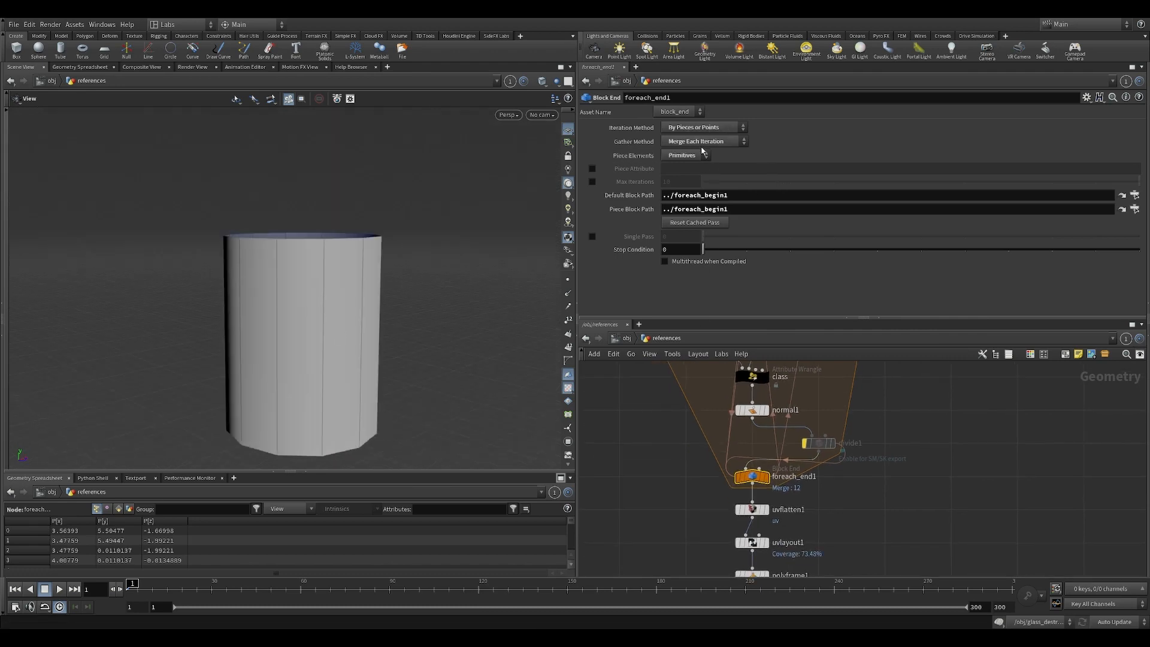
pyautogui.moveTo(378, 333); pyautogui.dragTo(400, 333)
pyautogui.scroll(-3, 811, 438)
pyautogui.moveTo(848, 405); pyautogui.dragTo(819, 457, button='middle')
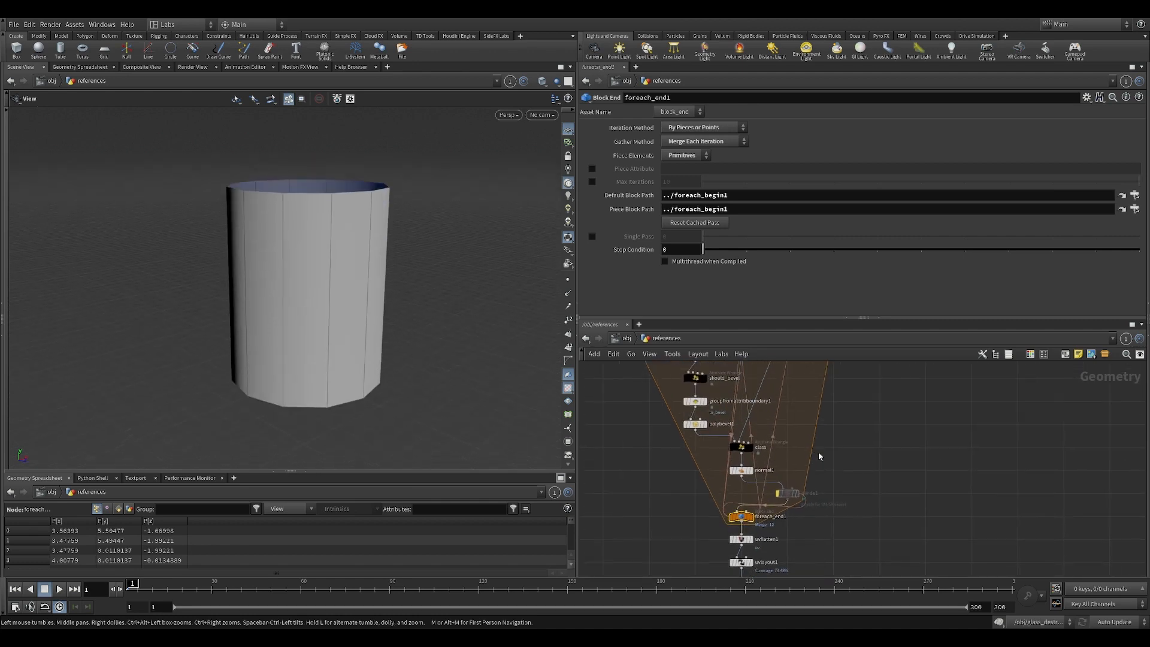
# Display the foreach_end1 output and inspect the cut glass panels against the template tube
pyautogui.moveTo(453, 316)
pyautogui.mouseDown()
pyautogui.moveTo(451, 329)
pyautogui.moveTo(453, 315)
pyautogui.mouseUp()
pyautogui.click(753, 519)
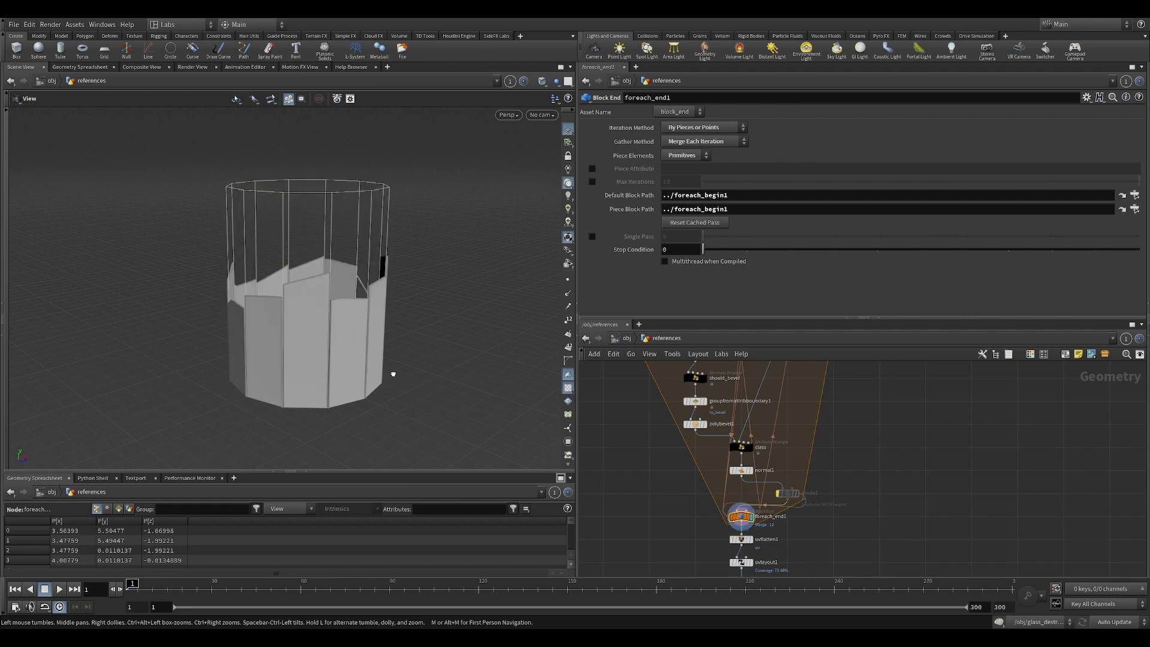
pyautogui.moveTo(393, 377); pyautogui.dragTo(400, 350)
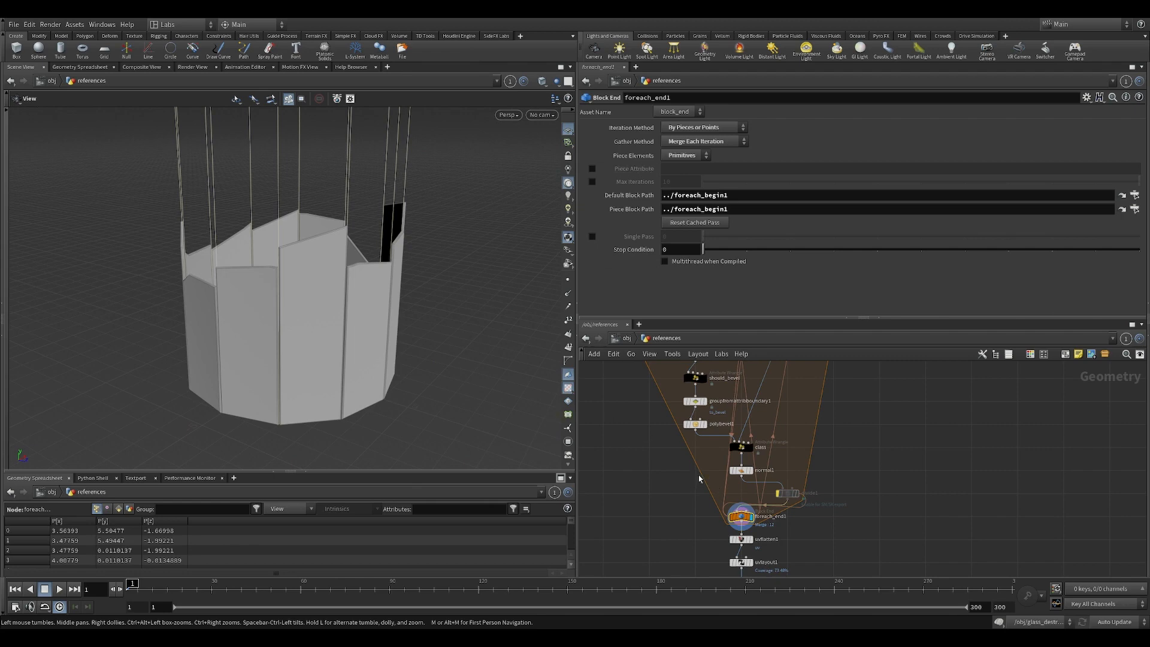
pyautogui.moveTo(842, 455); pyautogui.dragTo(835, 511, button='middle')
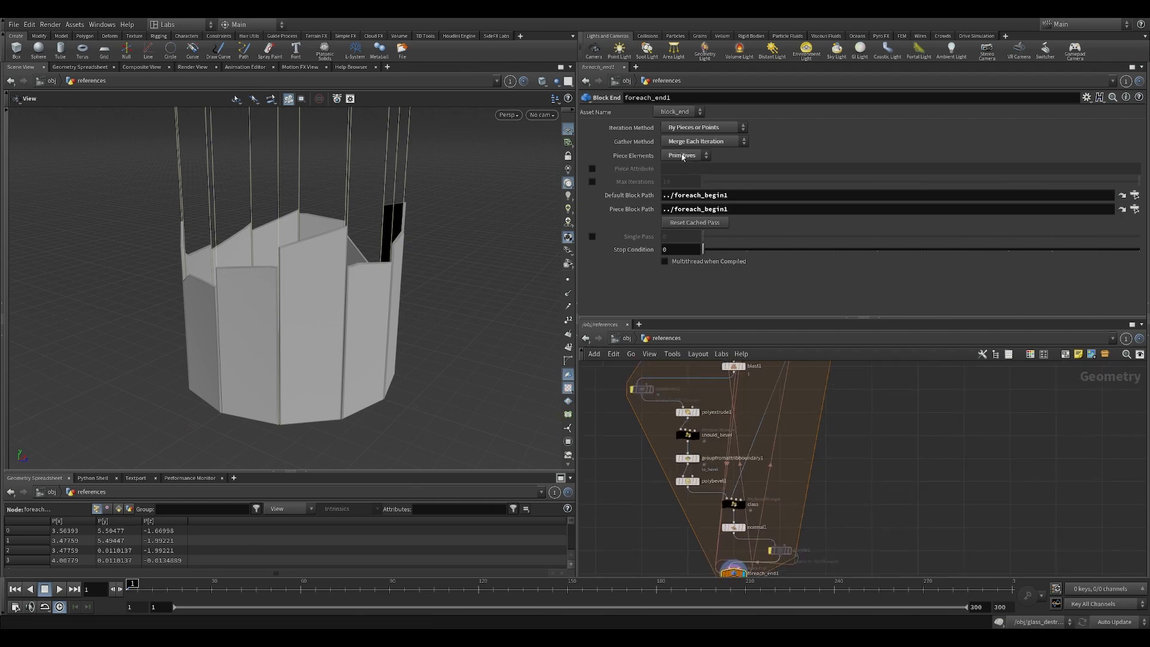
pyautogui.moveTo(381, 263); pyautogui.dragTo(240, 314, button='right')
pyautogui.moveTo(421, 291); pyautogui.dragTo(407, 313, button='middle')
pyautogui.moveTo(820, 423); pyautogui.dragTo(816, 479, button='middle')
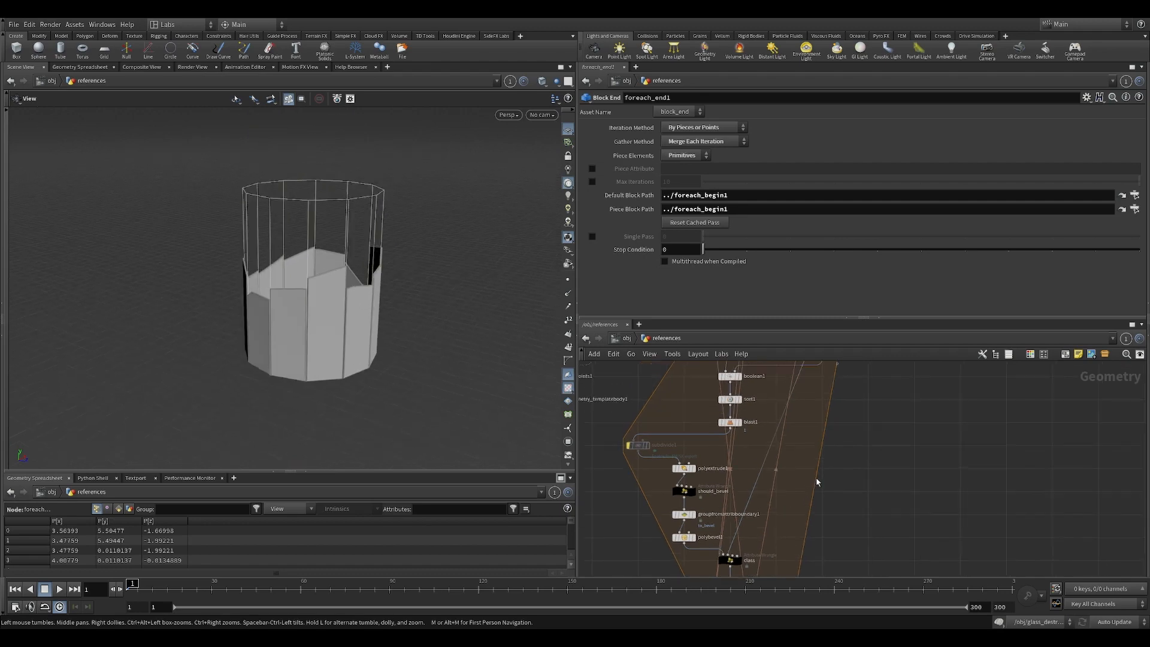
# Review the tube1 parameters and trace its connection down through the for-each loop
pyautogui.moveTo(763, 421); pyautogui.dragTo(767, 610, button='middle')
pyautogui.click(734, 452)
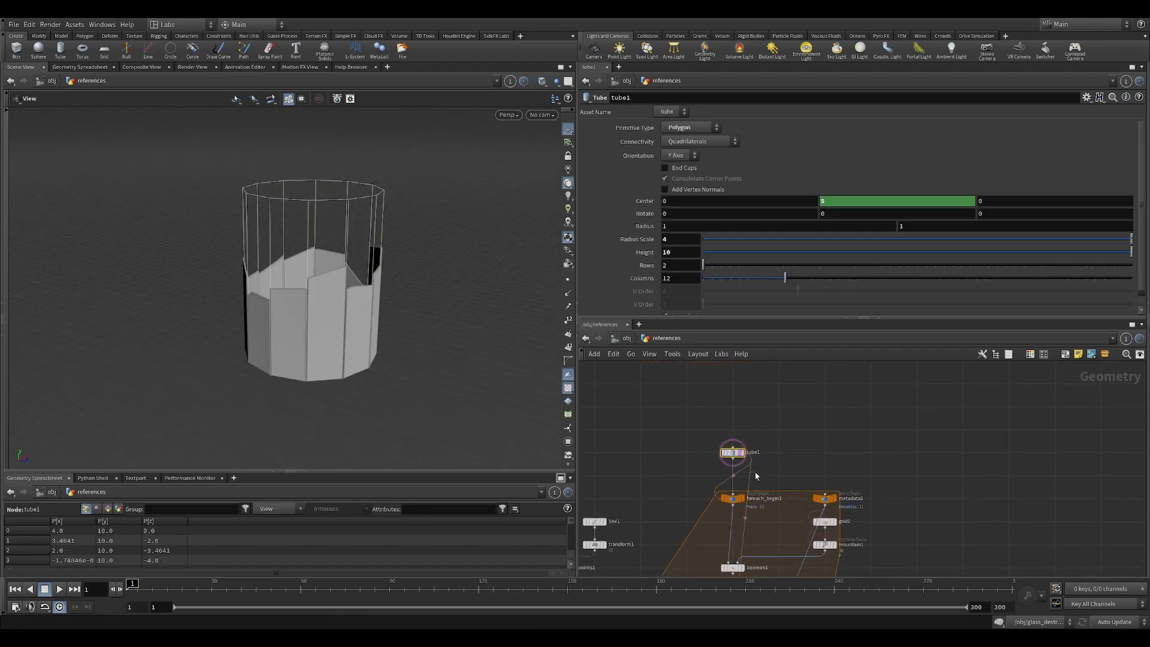
pyautogui.moveTo(761, 480); pyautogui.dragTo(754, 381, button='middle')
pyautogui.scroll(-3, 754, 380)
pyautogui.moveTo(347, 302)
pyautogui.mouseDown()
pyautogui.moveTo(352, 318)
pyautogui.moveTo(361, 286)
pyautogui.mouseUp()
pyautogui.moveTo(814, 538); pyautogui.dragTo(812, 487, button='middle')
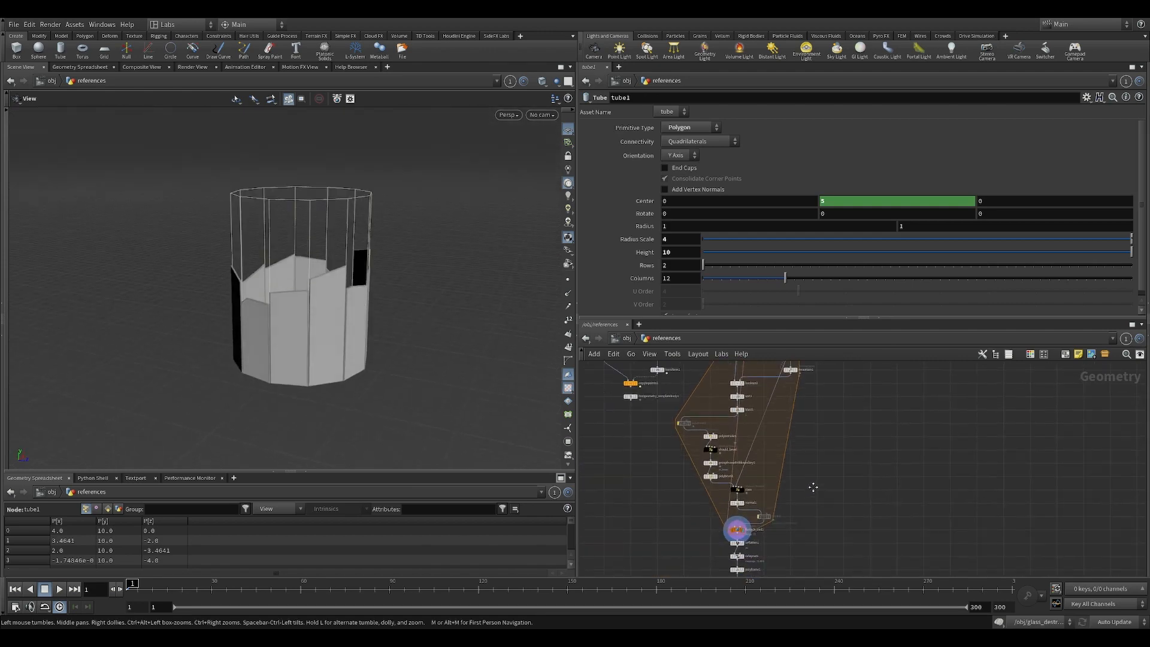
# Enable Single Pass on foreach_end1 and set it to pass 0
pyautogui.scroll(3, 780, 526)
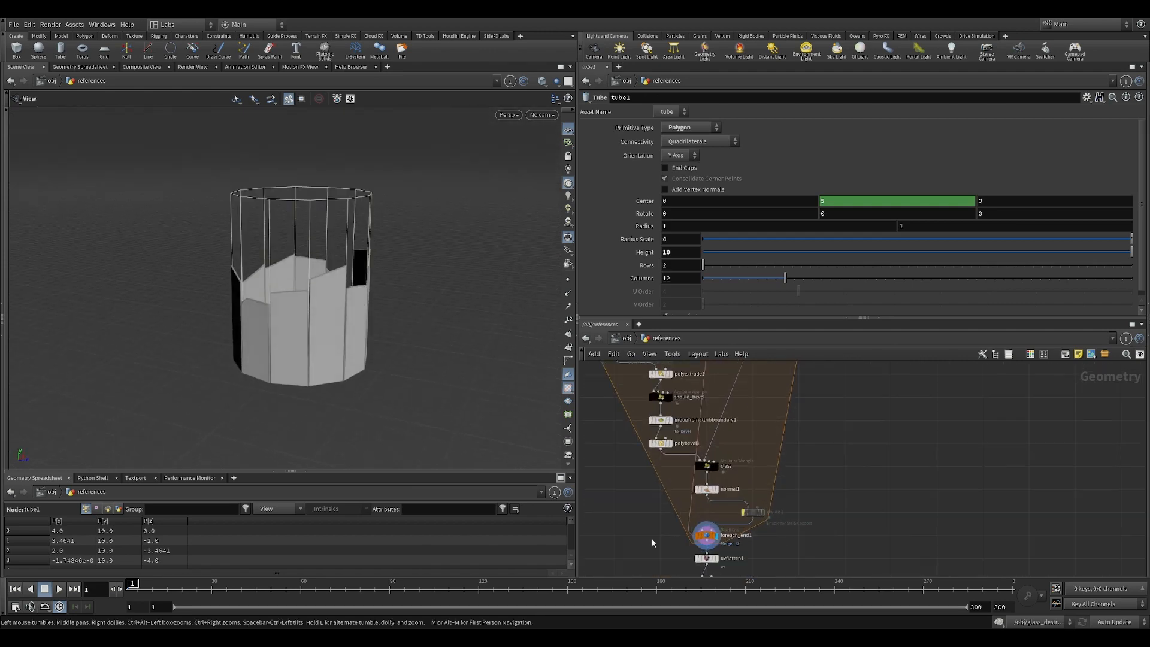
pyautogui.click(706, 535)
pyautogui.click(592, 237)
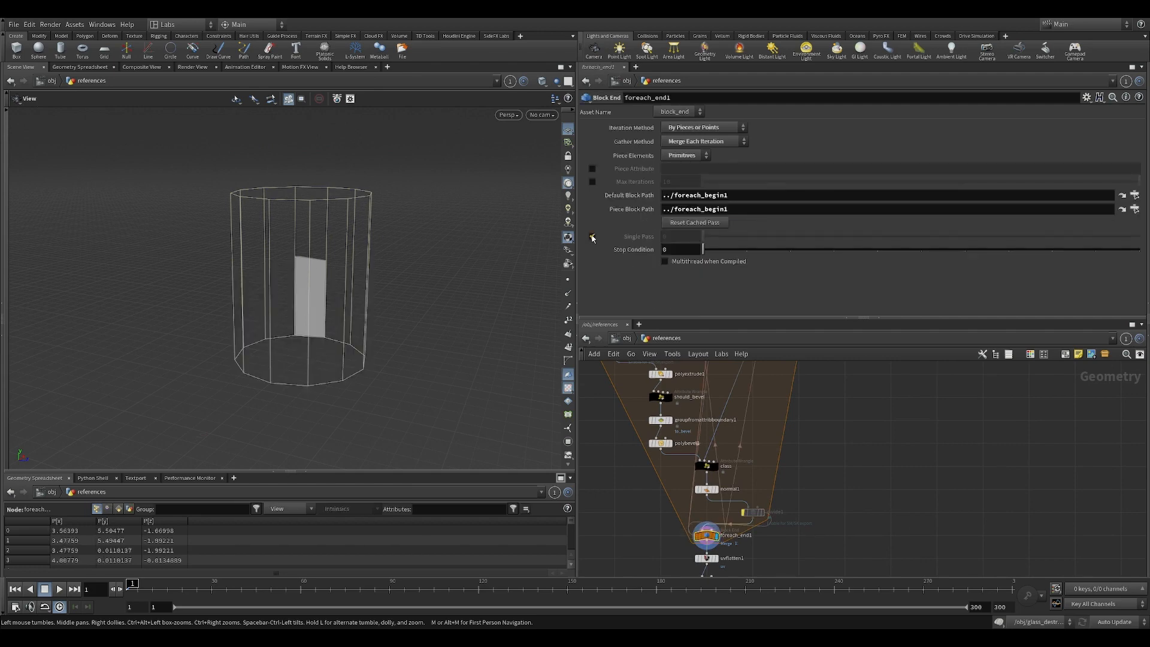
pyautogui.scroll(3, 395, 263)
pyautogui.moveTo(419, 257); pyautogui.dragTo(356, 297)
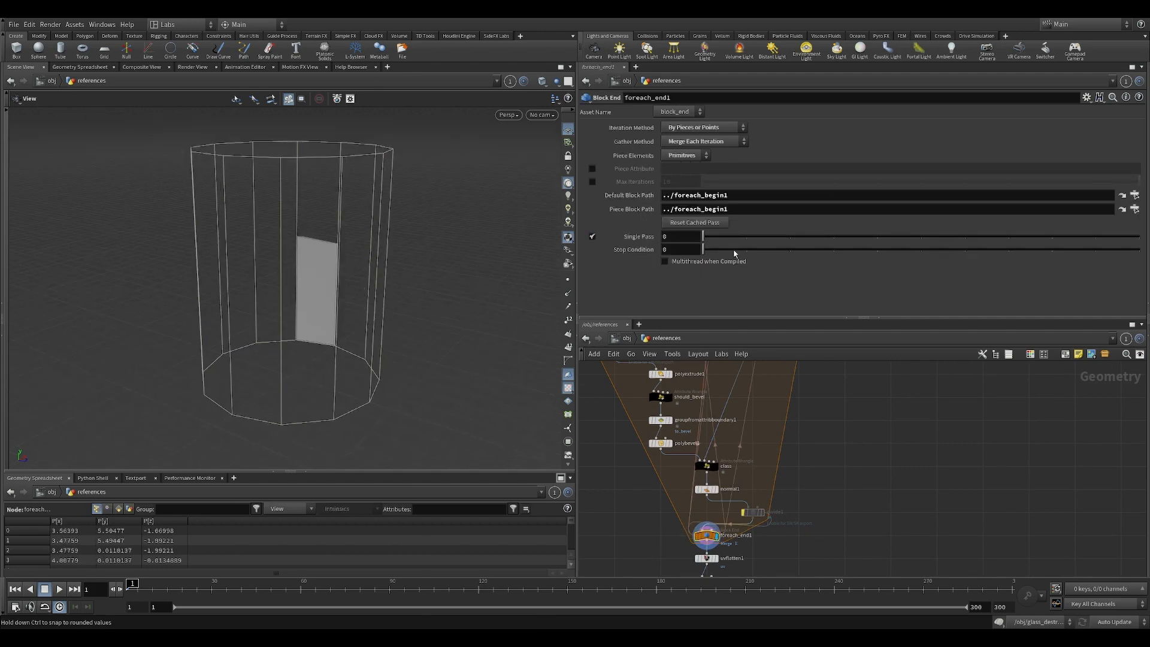
pyautogui.moveTo(725, 238)
pyautogui.mouseDown()
pyautogui.moveTo(1137, 246)
pyautogui.moveTo(703, 238)
pyautogui.mouseUp()
pyautogui.moveTo(335, 288); pyautogui.dragTo(398, 335)
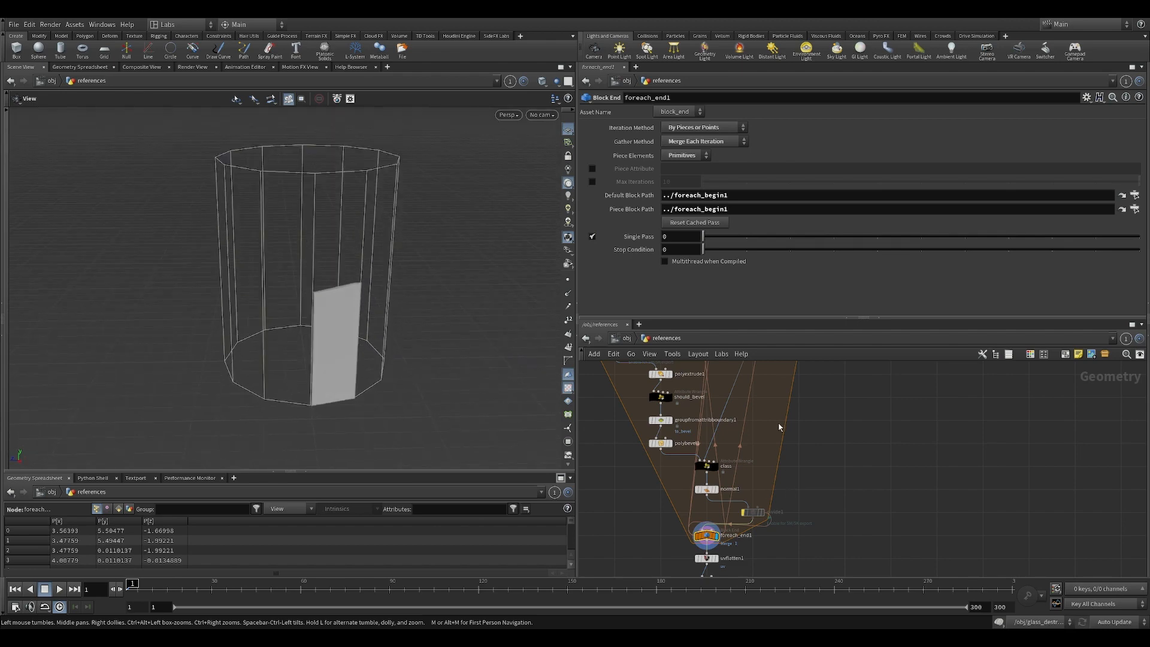
# Display the foreach_begin1 node to isolate the single input face of the loop
pyautogui.moveTo(762, 363); pyautogui.dragTo(774, 487, button='middle')
pyautogui.moveTo(772, 383); pyautogui.dragTo(770, 479, button='middle')
pyautogui.scroll(3, 752, 406)
pyautogui.moveTo(760, 410); pyautogui.dragTo(760, 384, button='middle')
pyautogui.scroll(2, 729, 417)
pyautogui.click(728, 417)
pyautogui.click(718, 408)
pyautogui.moveTo(391, 322); pyautogui.dragTo(398, 318)
# Switch the viewport to wireframe display and inspect the single face from foreach_begin1
pyautogui.click(542, 81)
pyautogui.click(584, 124)
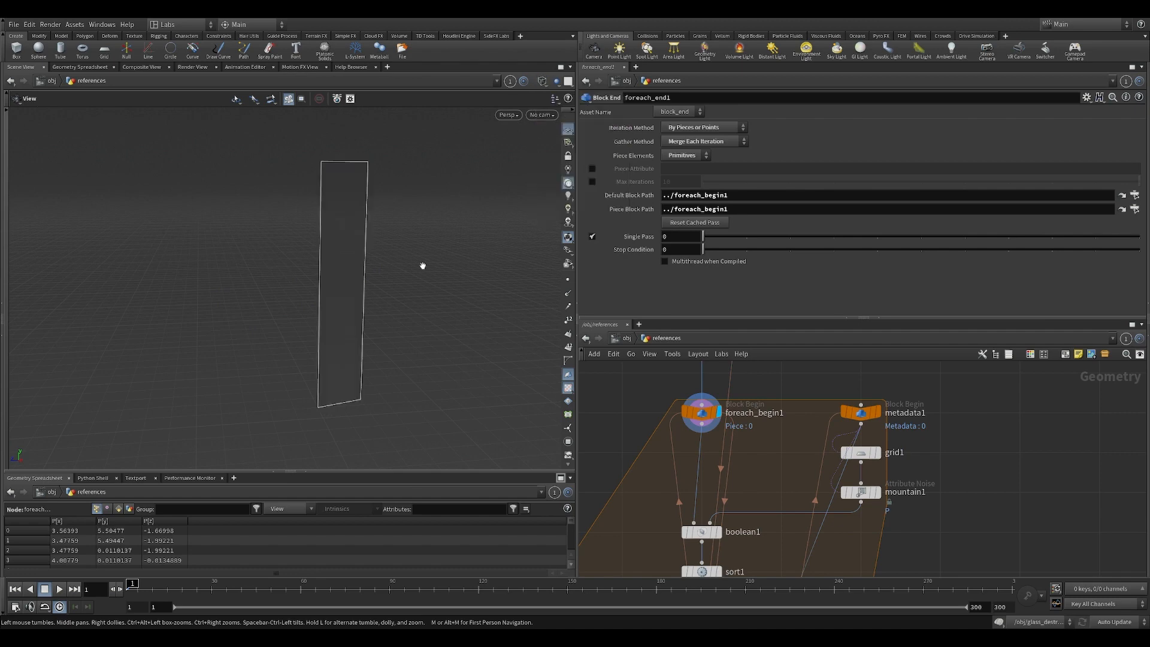
pyautogui.moveTo(423, 266); pyautogui.dragTo(377, 332)
pyautogui.moveTo(773, 483); pyautogui.dragTo(761, 450, button='middle')
pyautogui.moveTo(342, 359); pyautogui.dragTo(310, 322)
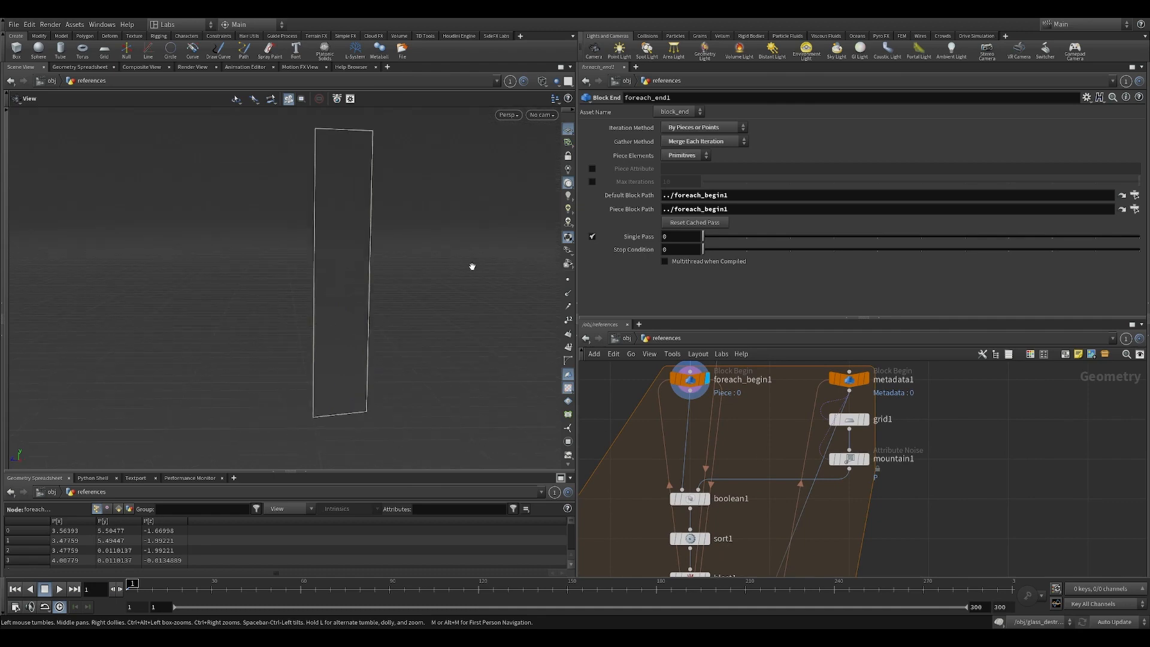
pyautogui.moveTo(454, 272); pyautogui.dragTo(397, 301)
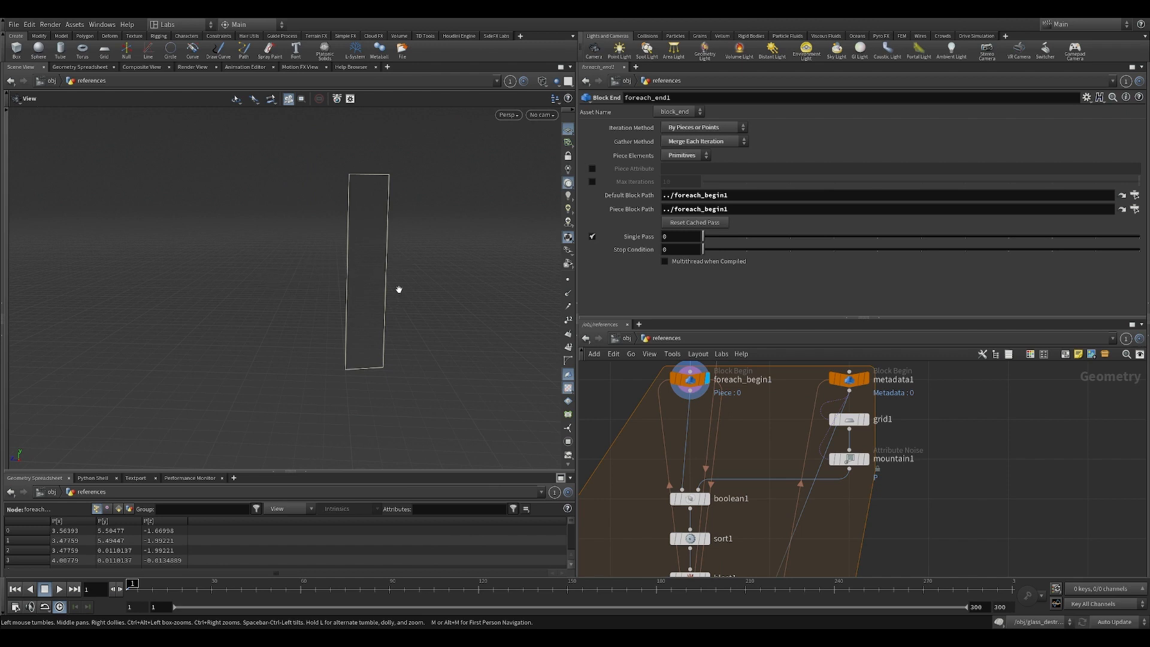
pyautogui.moveTo(399, 289); pyautogui.dragTo(412, 283)
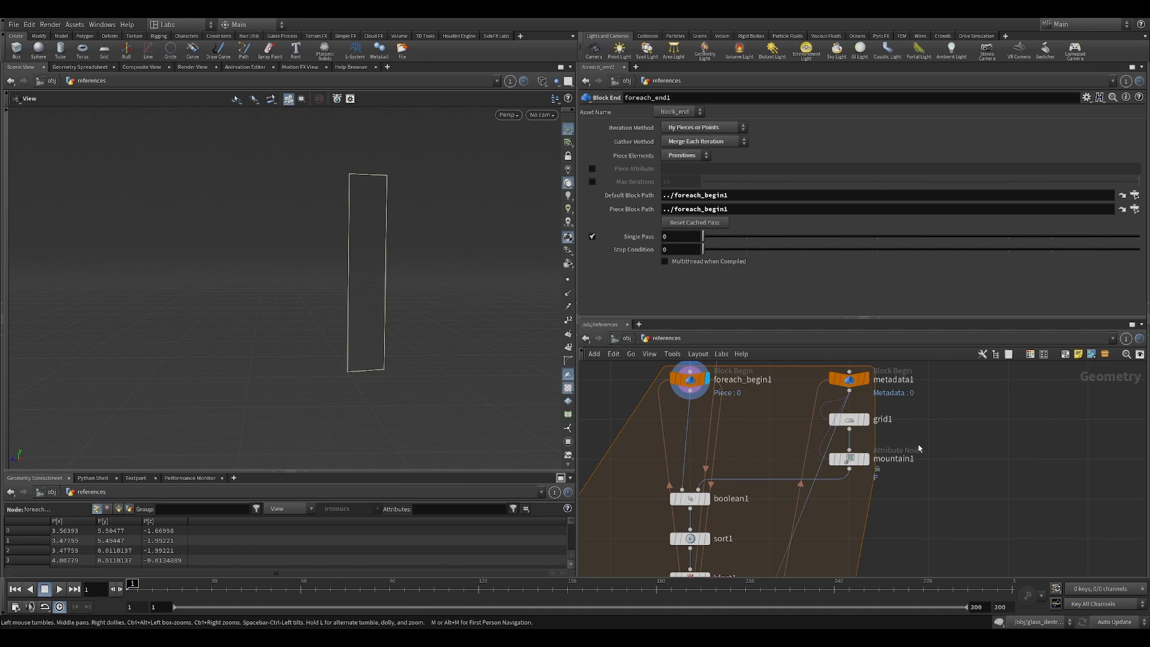
# Display the grid1 node and inspect the cutting grid from several angles
pyautogui.click(848, 419)
pyautogui.click(866, 419)
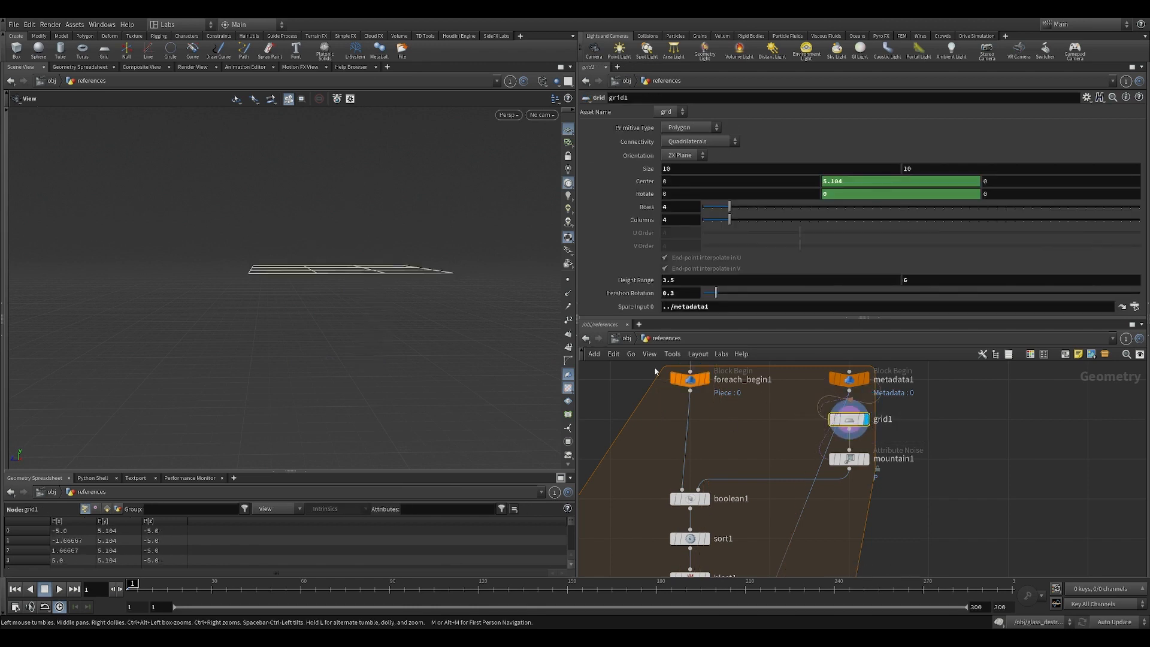
pyautogui.moveTo(455, 287); pyautogui.dragTo(441, 329)
pyautogui.moveTo(359, 316); pyautogui.dragTo(381, 277)
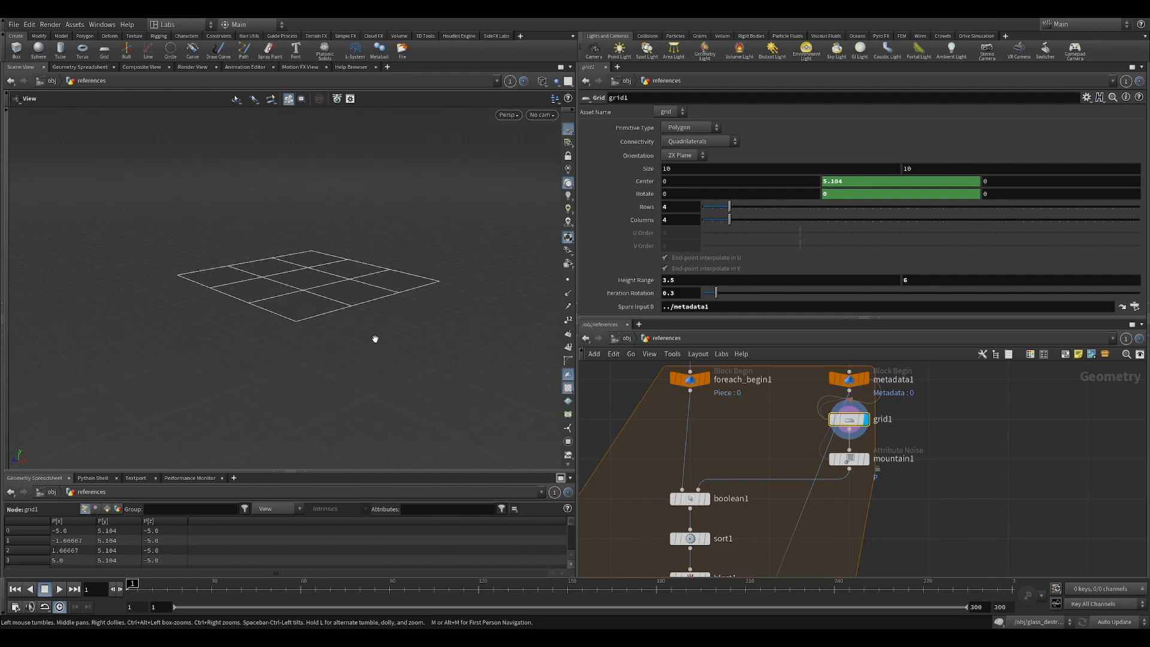
pyautogui.moveTo(389, 340)
pyautogui.mouseDown()
pyautogui.moveTo(427, 301)
pyautogui.moveTo(376, 349)
pyautogui.mouseUp()
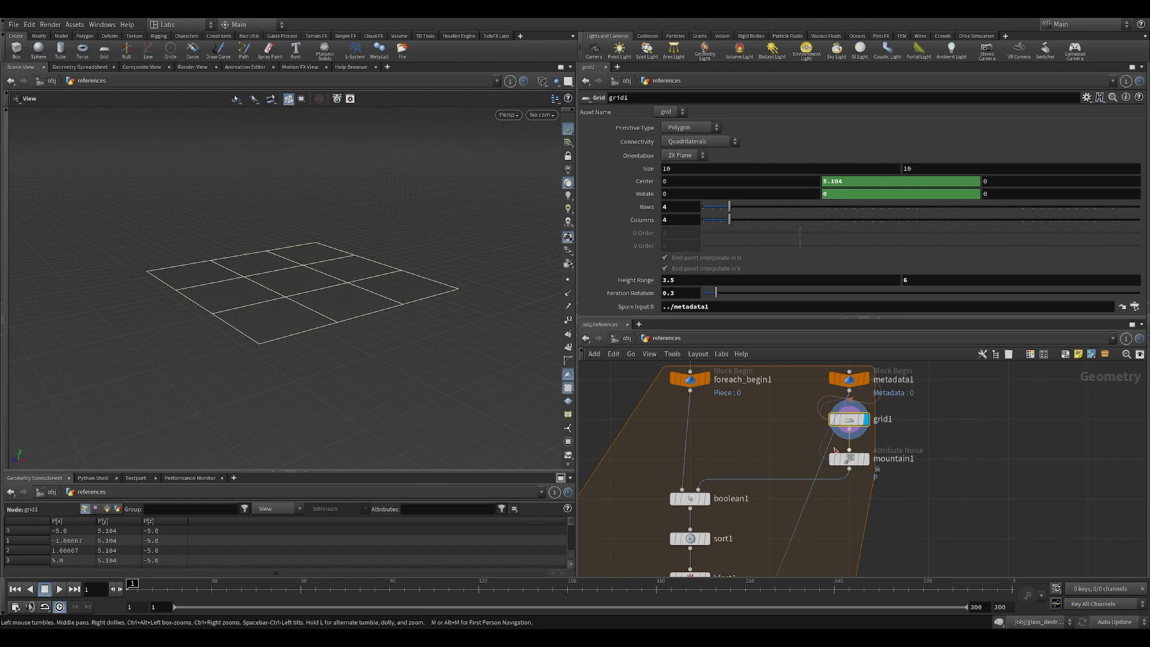
pyautogui.moveTo(350, 342)
pyautogui.mouseDown()
pyautogui.moveTo(397, 304)
pyautogui.moveTo(379, 325)
pyautogui.moveTo(438, 341)
pyautogui.mouseUp()
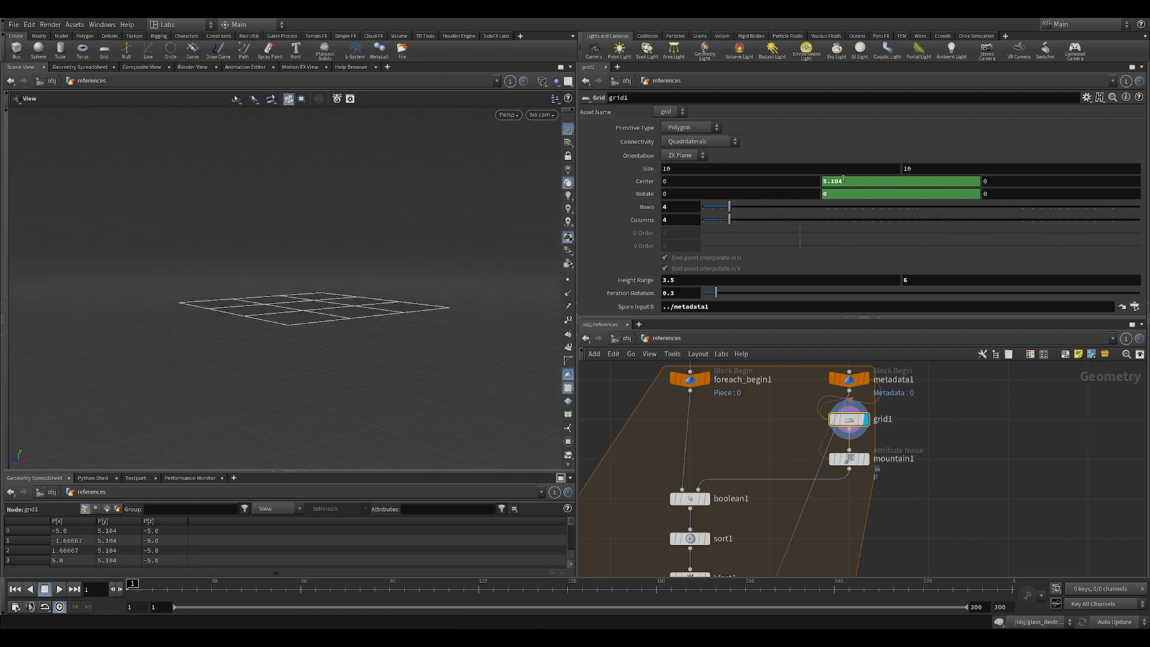
# Reveal the expression driving grid1's Center Y and review its added parameters in the parameter interface editor
pyautogui.click(933, 181)
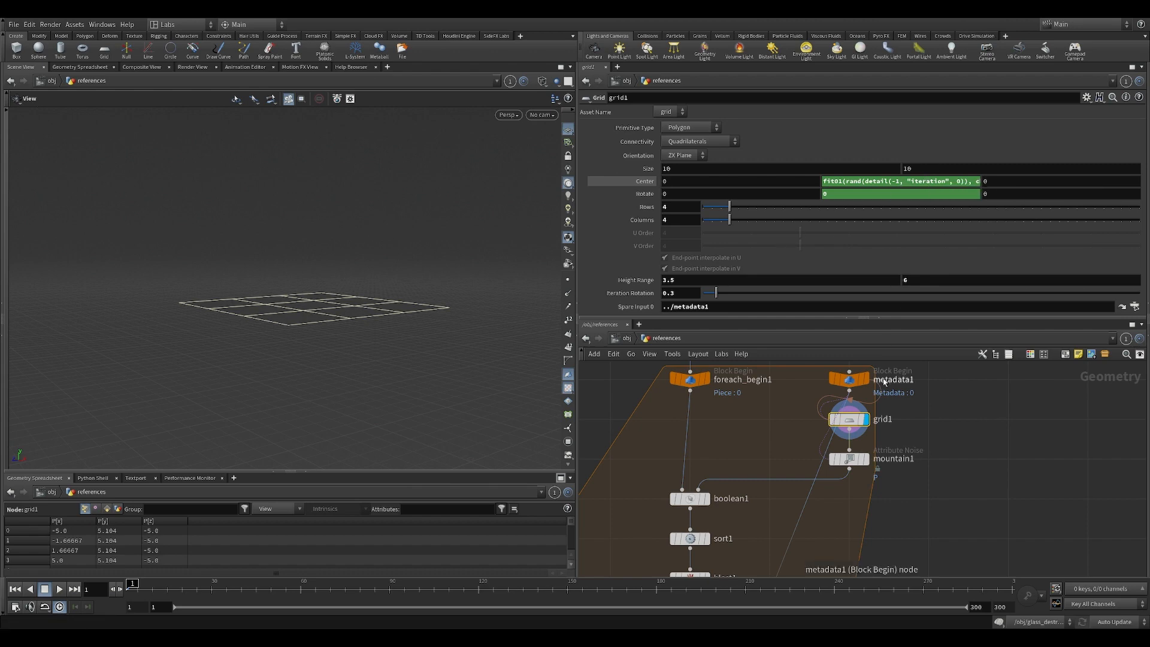
pyautogui.moveTo(358, 325); pyautogui.dragTo(359, 334)
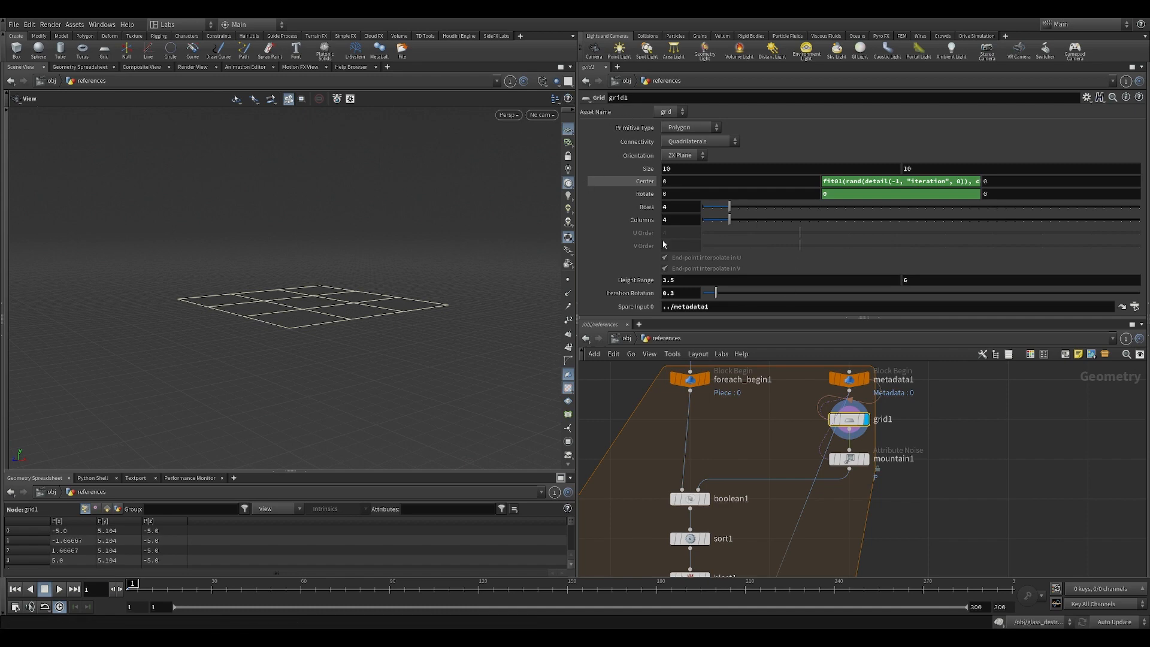
pyautogui.click(1086, 97)
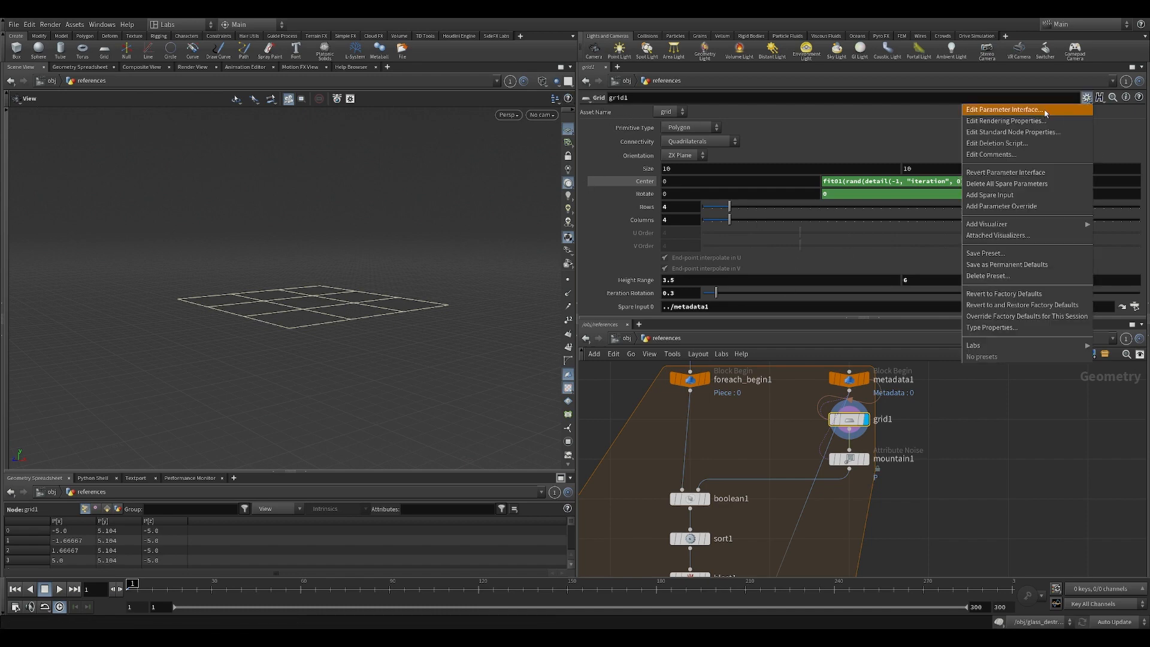
pyautogui.click(996, 111)
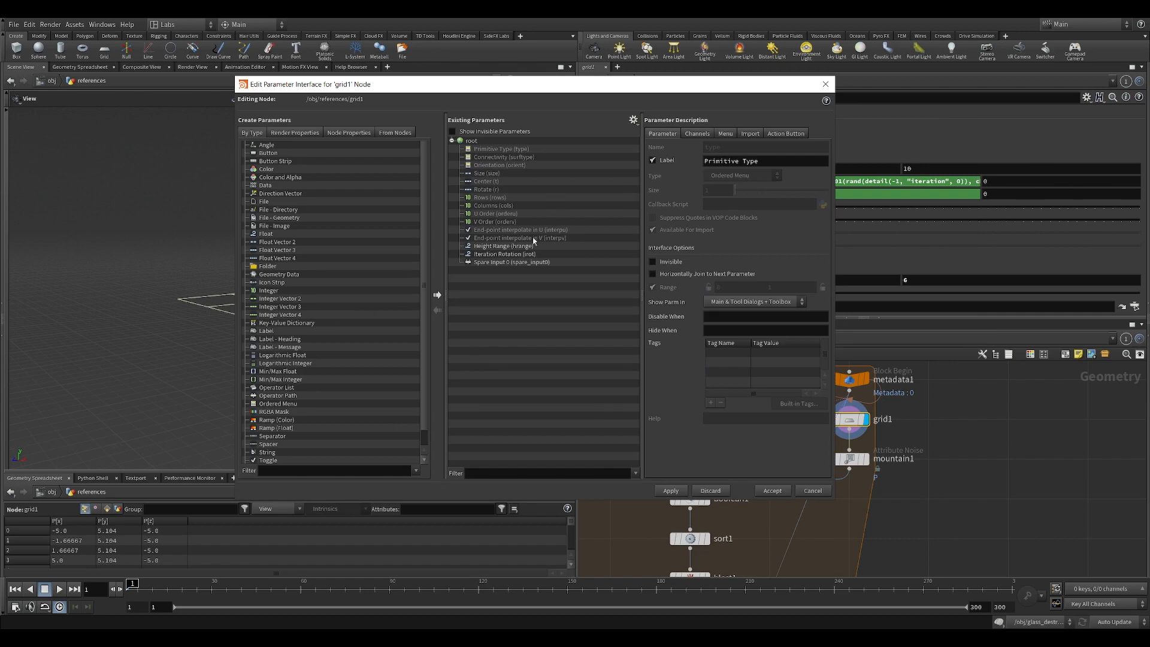
pyautogui.click(826, 84)
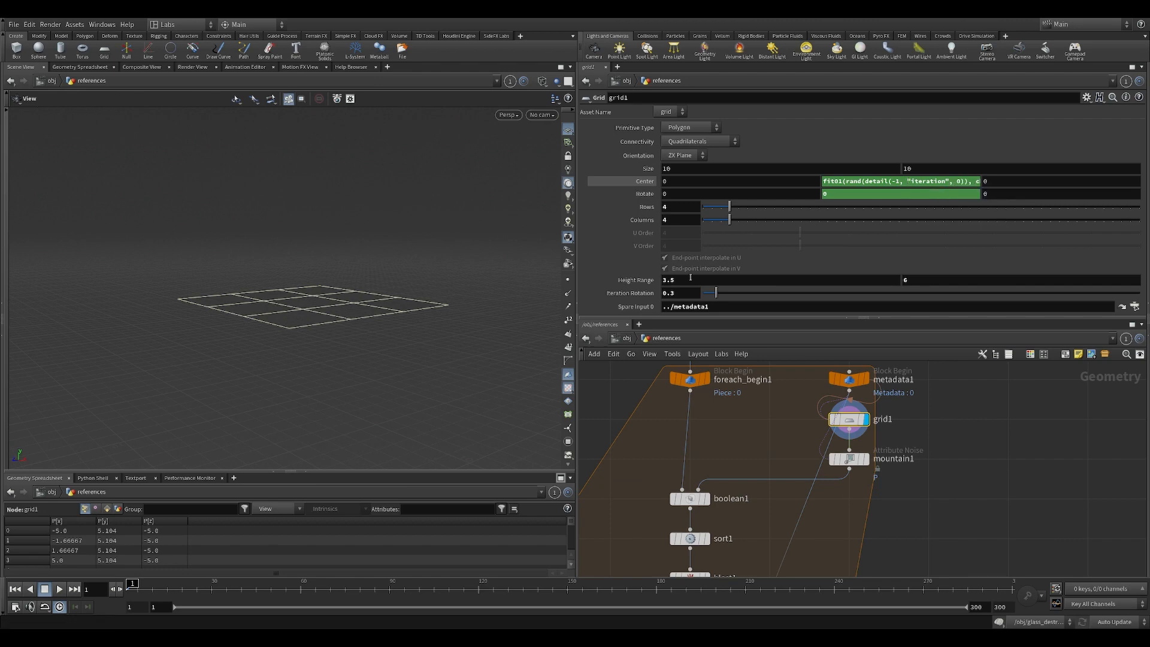
pyautogui.click(636, 182)
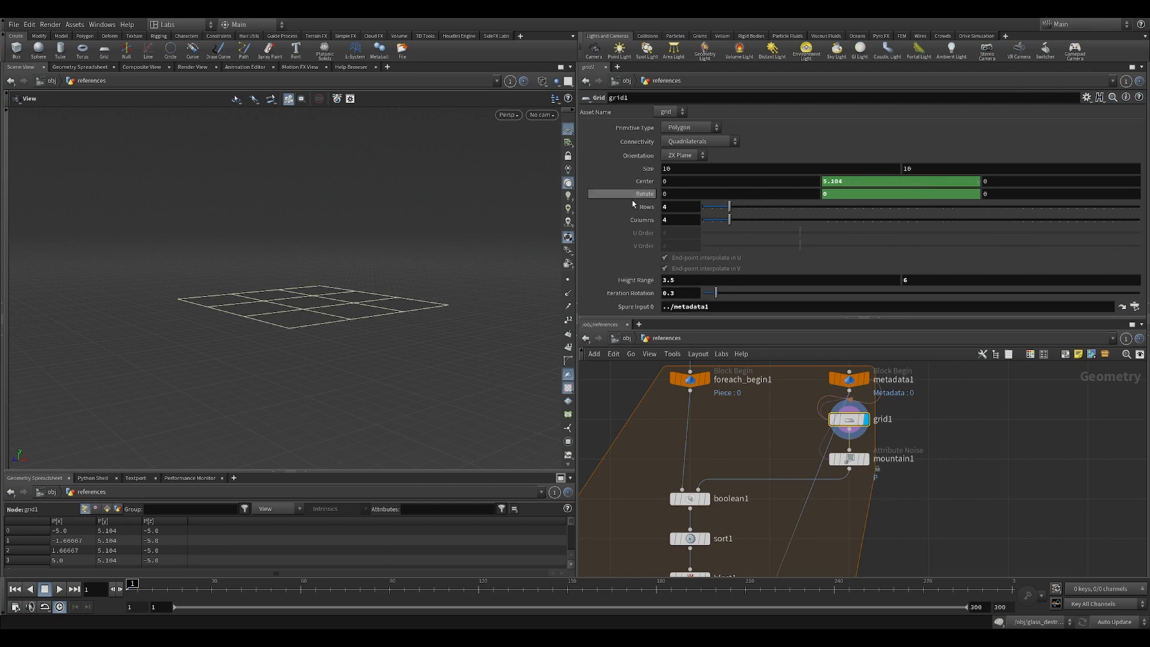
# Reveal the iteration-based expression on grid1's Rotate Y and return the field to its evaluated value
pyautogui.moveTo(395, 256); pyautogui.dragTo(410, 257)
pyautogui.click(645, 194)
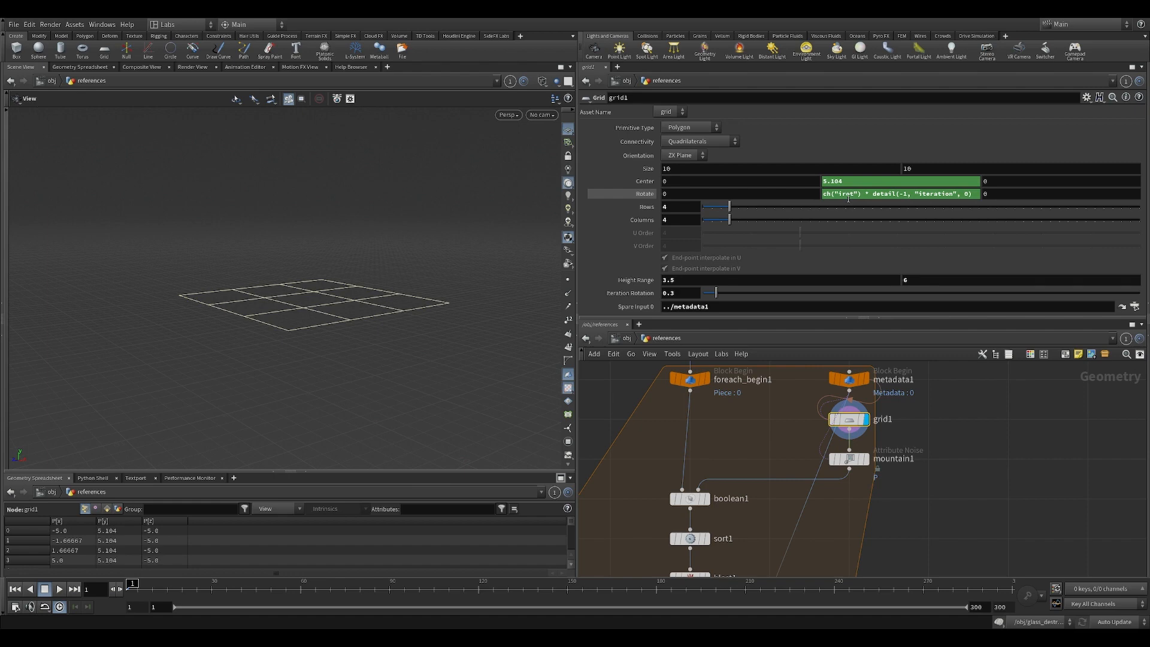
pyautogui.click(653, 195)
pyautogui.click(654, 196)
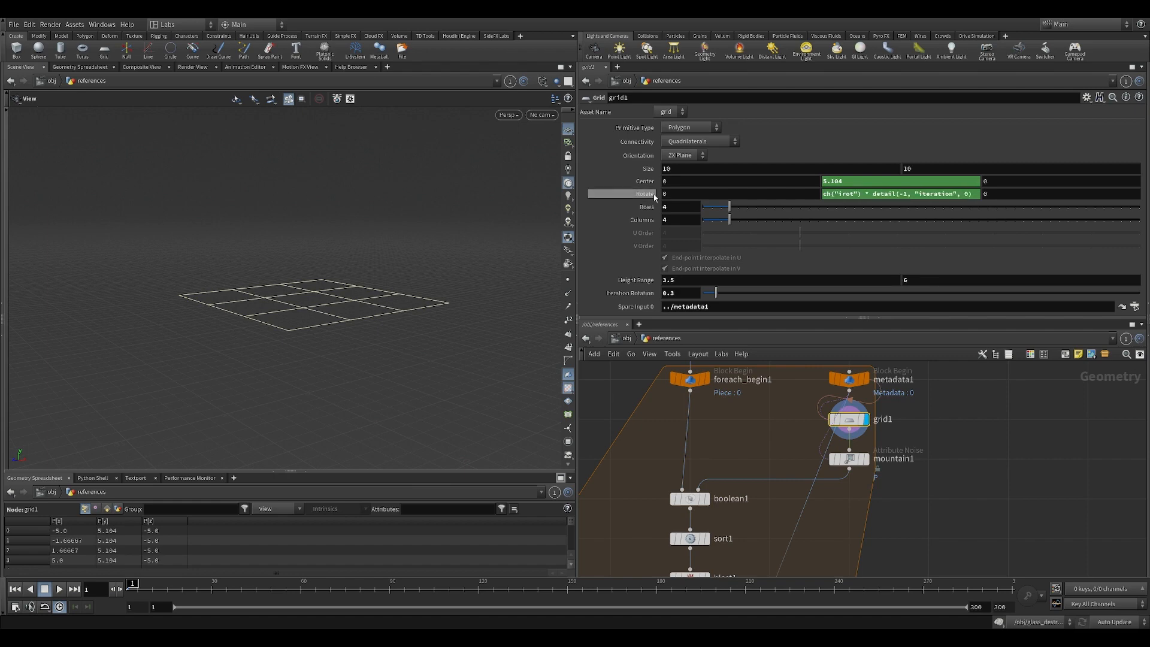
pyautogui.click(654, 196)
pyautogui.click(653, 196)
pyautogui.click(654, 196)
pyautogui.moveTo(479, 263); pyautogui.dragTo(377, 298)
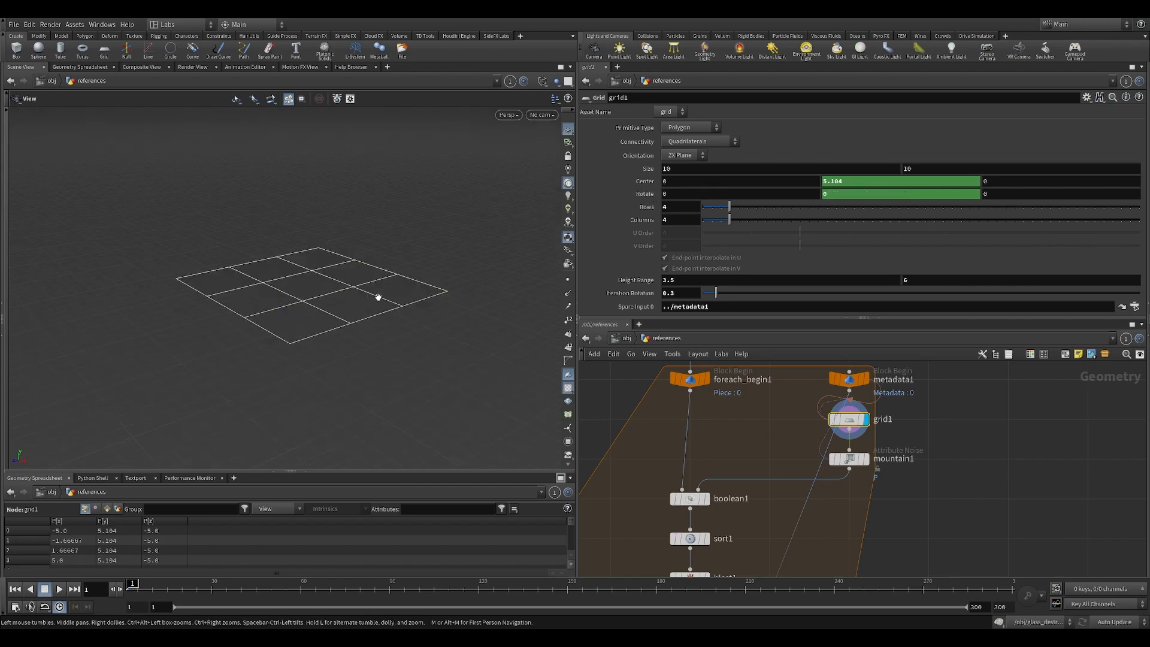
pyautogui.moveTo(335, 347); pyautogui.dragTo(303, 318)
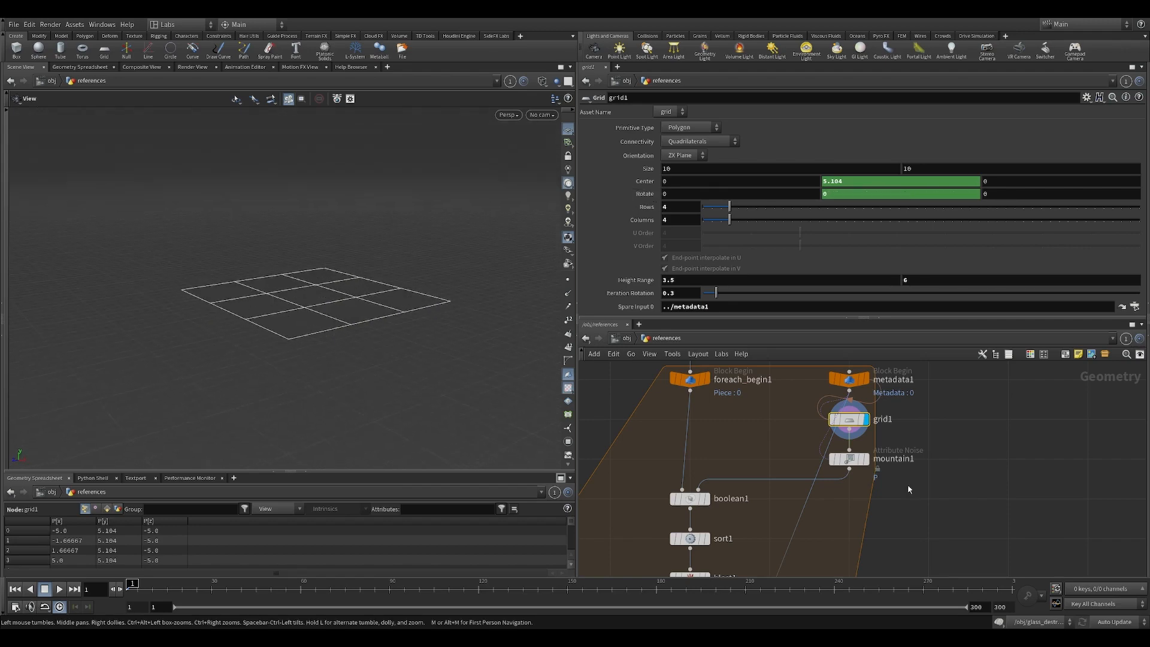
# Display the mountain1 node and inspect the noise-displaced grid
pyautogui.click(849, 458)
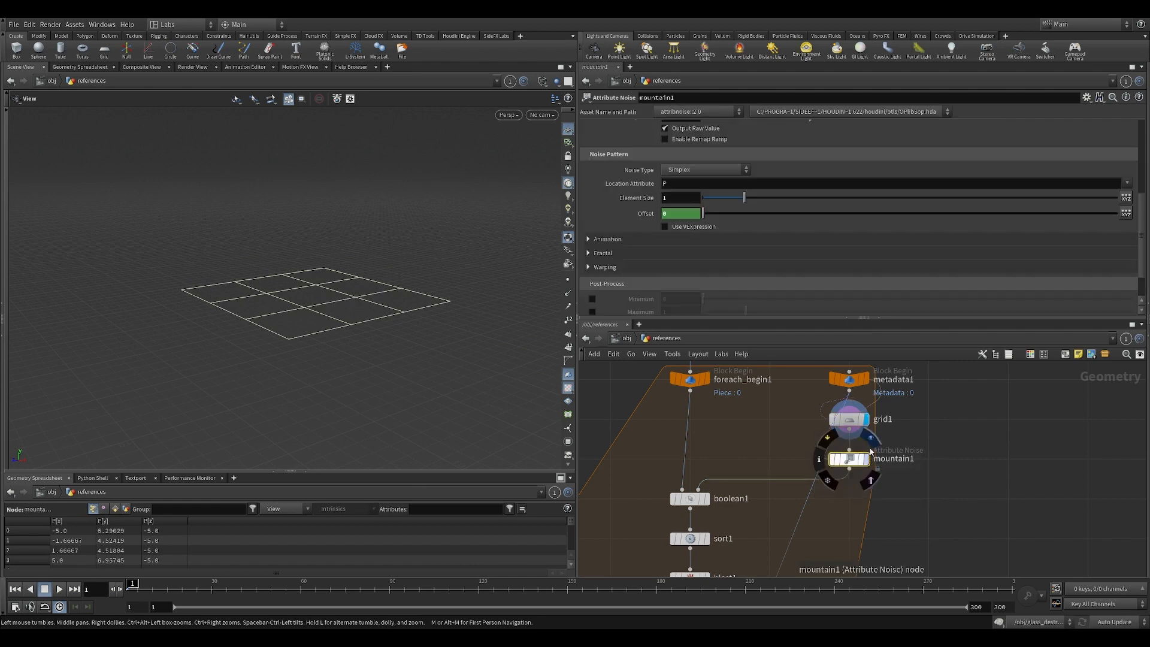
pyautogui.click(867, 458)
pyautogui.moveTo(324, 299); pyautogui.dragTo(159, 308)
pyautogui.moveTo(320, 312); pyautogui.dragTo(318, 325)
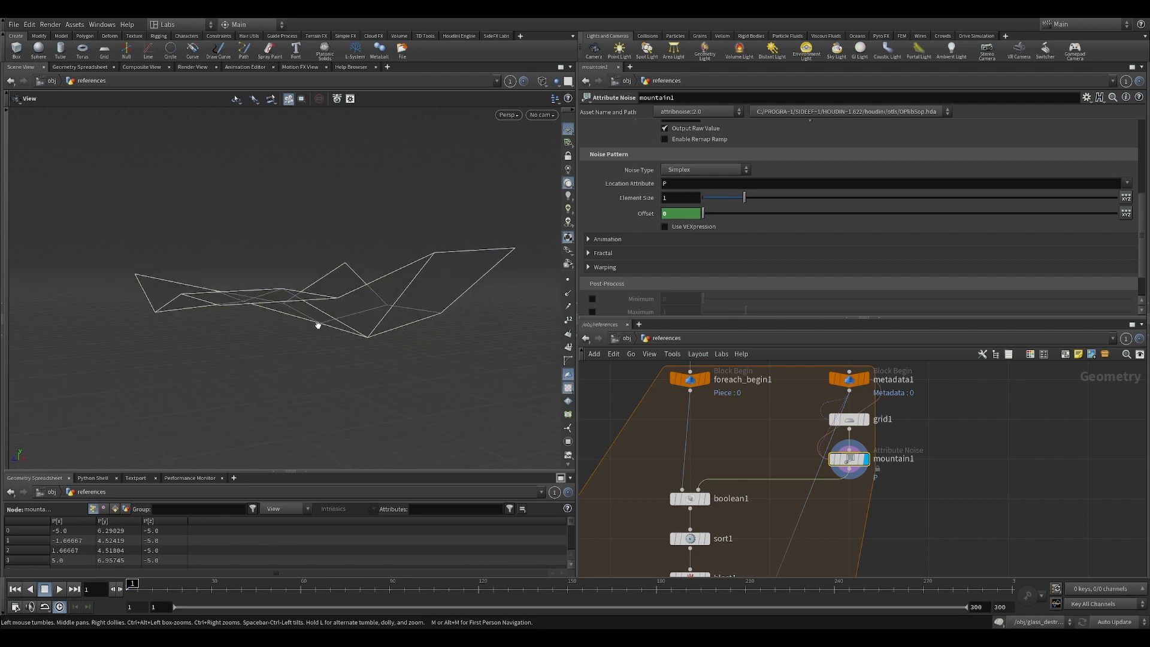
# Review mountain1's noise settings and reveal the Offset expression that uses the Iteration Offset parameter
pyautogui.scroll(6, 818, 239)
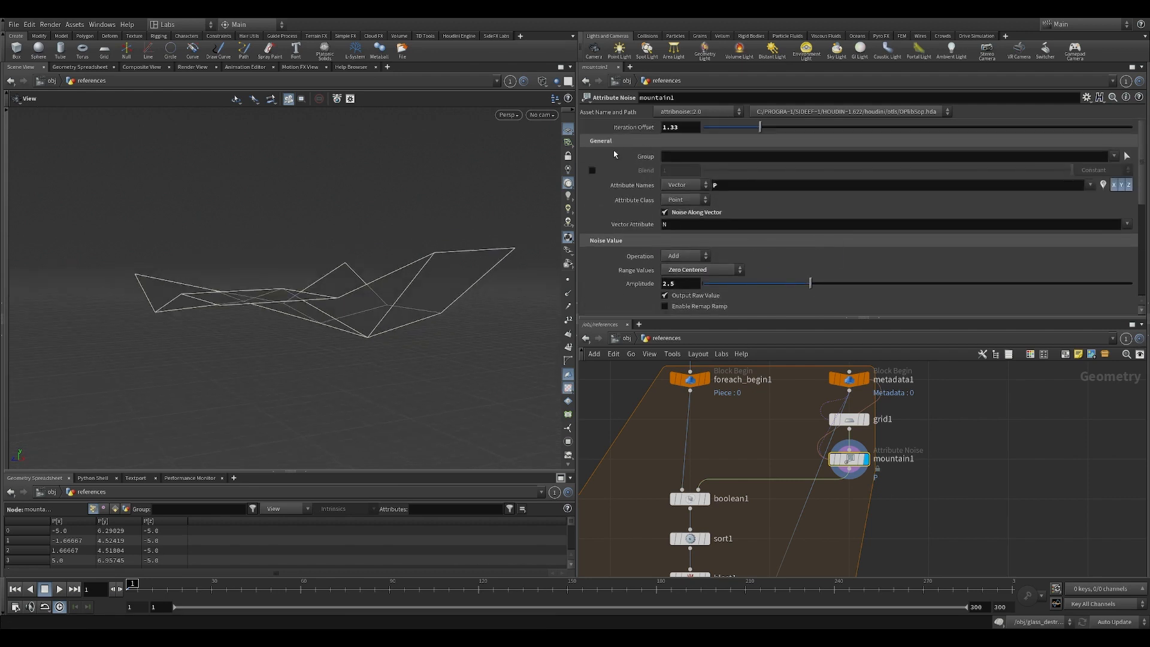
pyautogui.scroll(-3, 702, 248)
pyautogui.scroll(2, 651, 128)
pyautogui.scroll(-2, 657, 158)
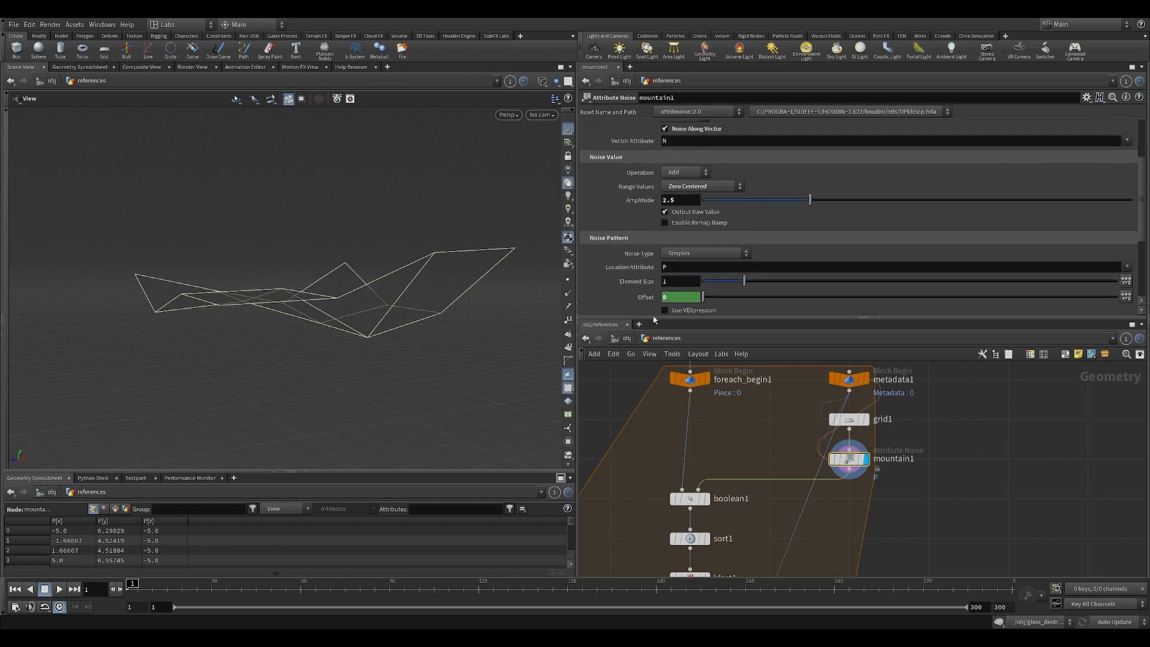
pyautogui.click(645, 298)
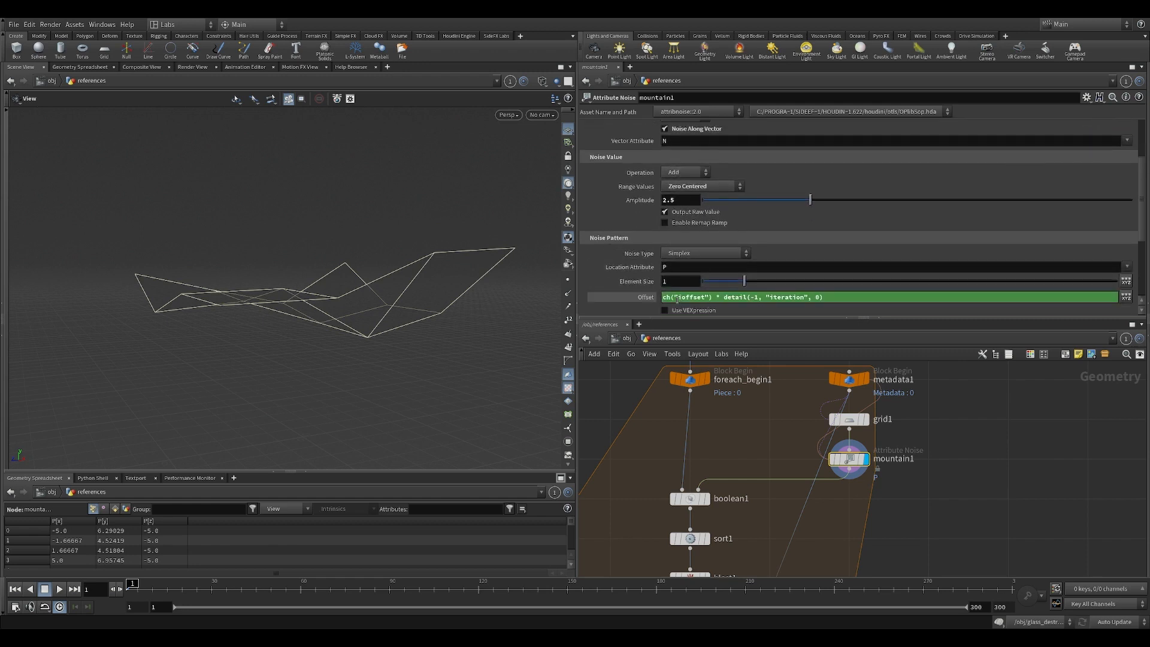
pyautogui.scroll(2, 653, 129)
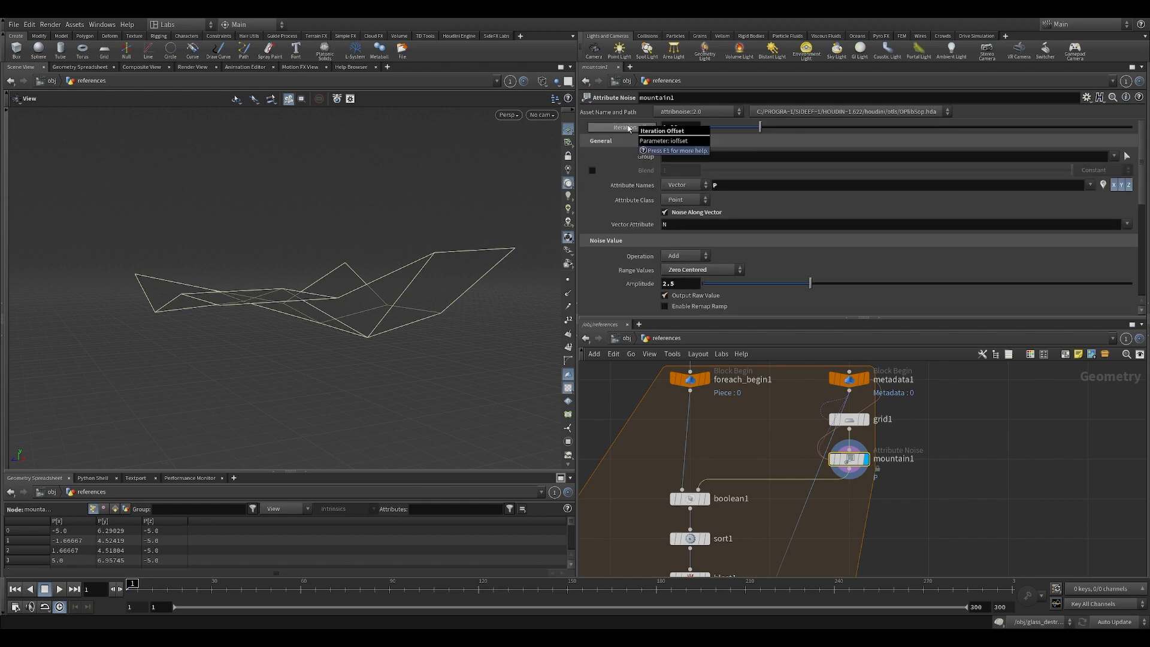
pyautogui.scroll(-3, 634, 211)
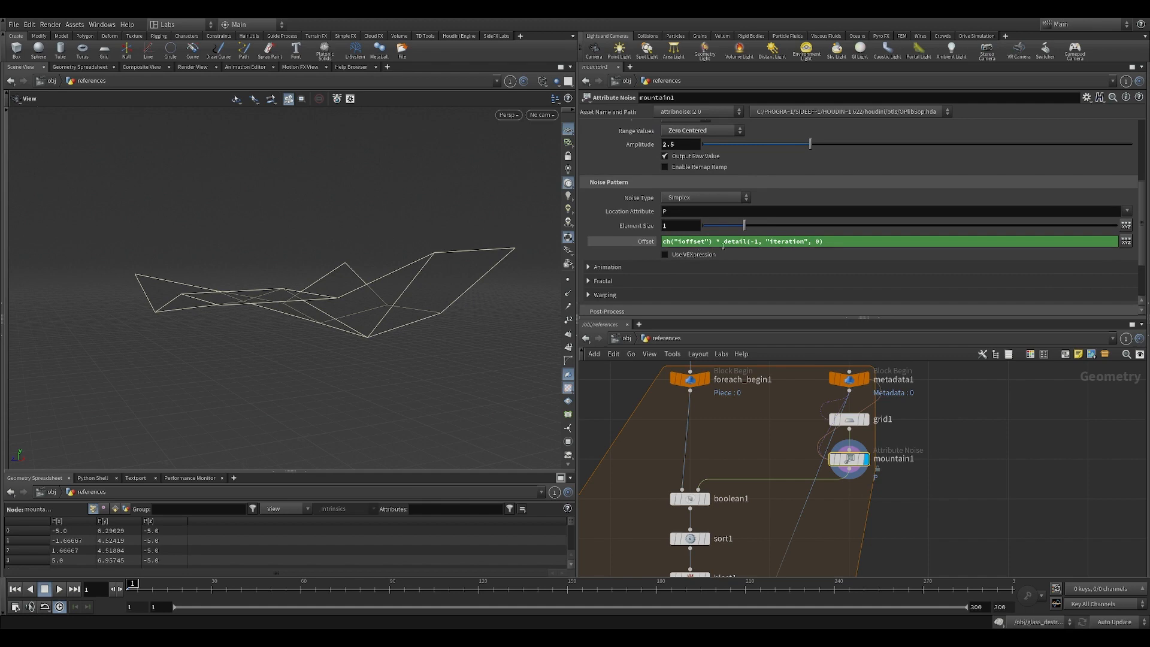
# Test mountain1's Element Size at 0.79 and 1.13 while watching the grid deform, and set it back to 1
pyautogui.moveTo(503, 250); pyautogui.dragTo(341, 279)
pyautogui.moveTo(408, 260); pyautogui.dragTo(293, 282)
pyautogui.moveTo(397, 250); pyautogui.dragTo(390, 285)
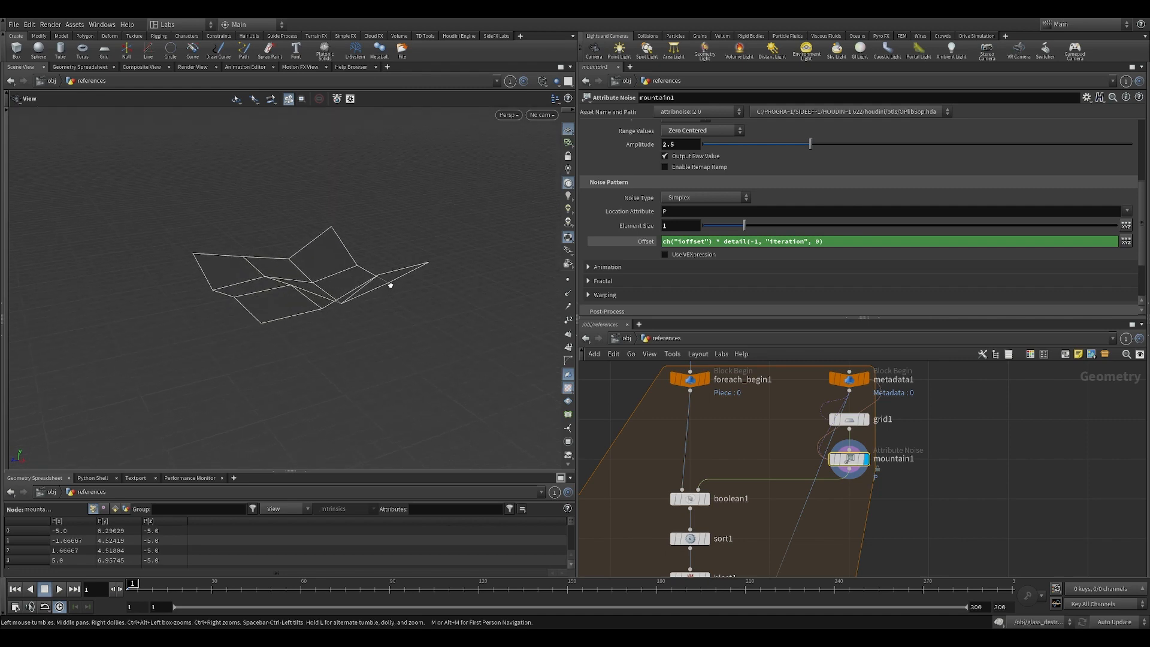
pyautogui.moveTo(216, 278); pyautogui.dragTo(215, 291)
pyautogui.moveTo(415, 269); pyautogui.dragTo(440, 297)
pyautogui.moveTo(294, 288); pyautogui.dragTo(346, 312)
pyautogui.moveTo(750, 234)
pyautogui.mouseDown()
pyautogui.moveTo(813, 229)
pyautogui.moveTo(735, 229)
pyautogui.mouseUp()
pyautogui.moveTo(461, 282); pyautogui.dragTo(449, 257)
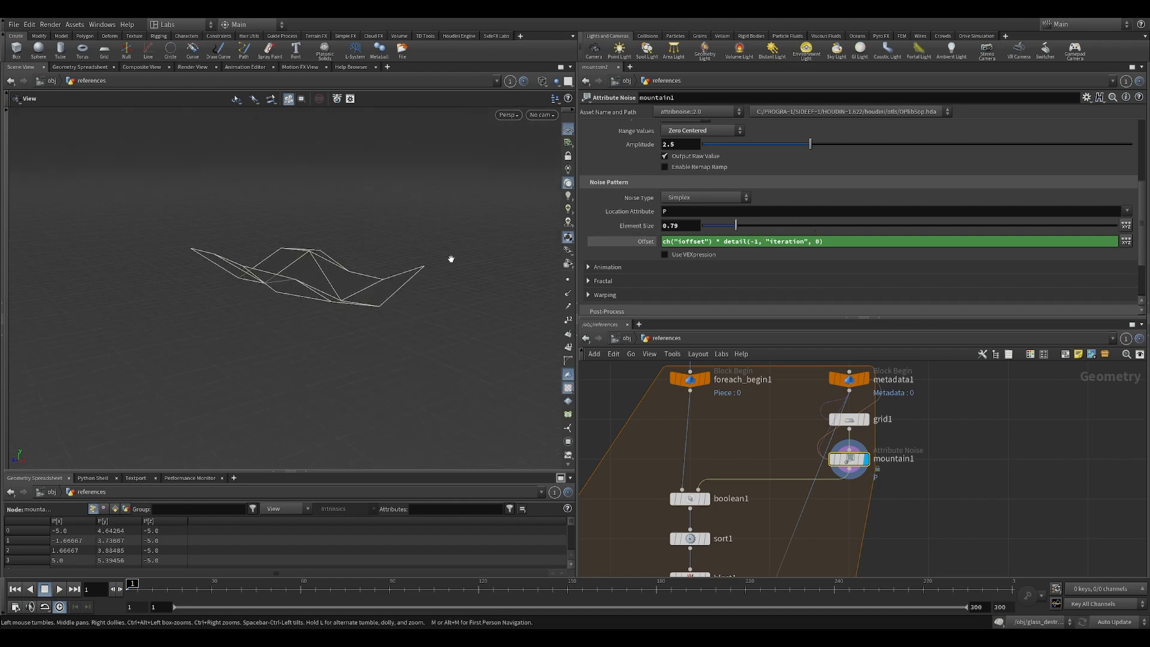
pyautogui.moveTo(736, 225); pyautogui.dragTo(749, 225)
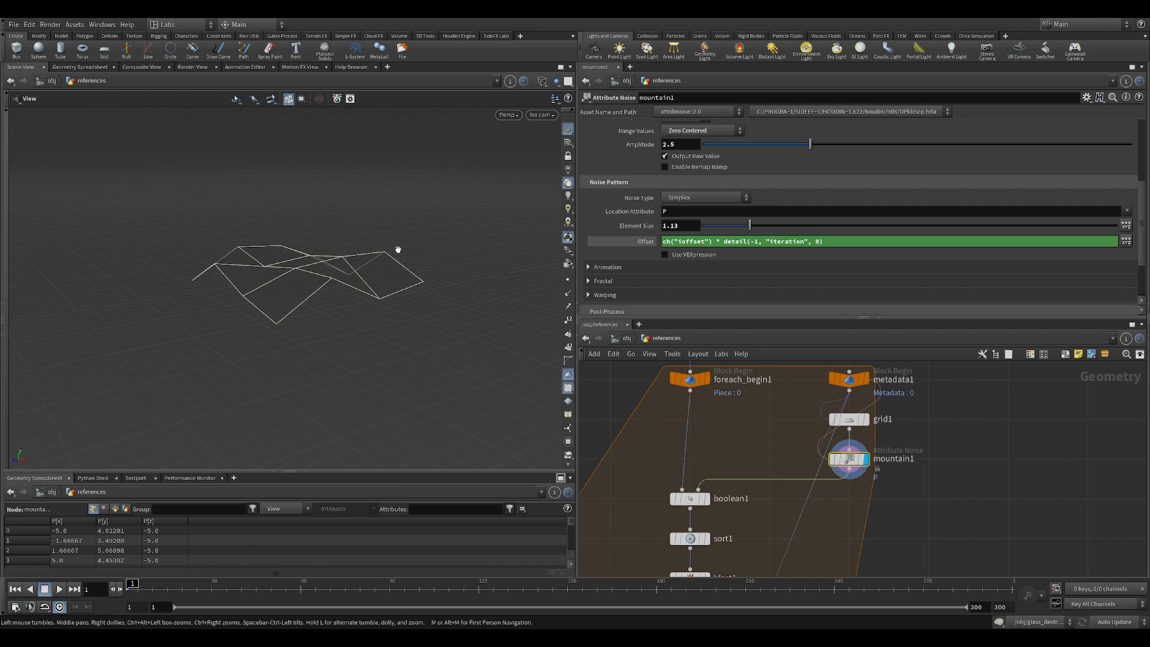
pyautogui.click(687, 224)
pyautogui.write('1')
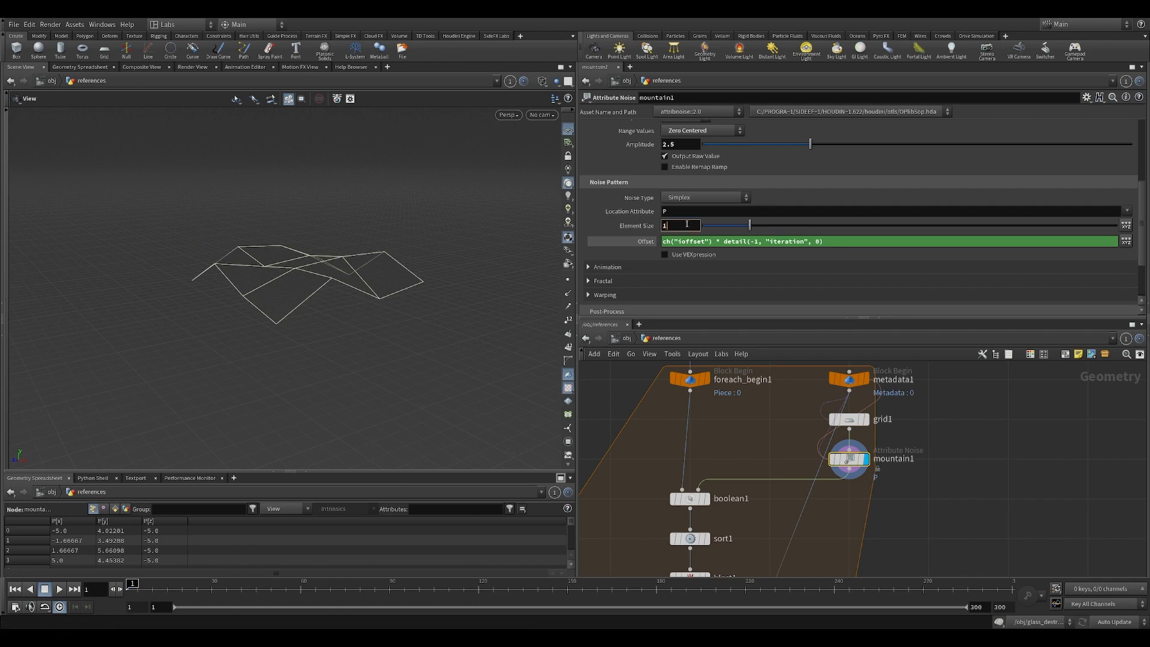
pyautogui.press('Return')
# Select boolean1 and display it to inspect the panel face cut by the displaced grid
pyautogui.moveTo(348, 264)
pyautogui.mouseDown()
pyautogui.moveTo(358, 280)
pyautogui.moveTo(357, 233)
pyautogui.moveTo(356, 266)
pyautogui.mouseUp()
pyautogui.moveTo(740, 455); pyautogui.dragTo(746, 428, button='middle')
pyautogui.moveTo(357, 359); pyautogui.dragTo(288, 289)
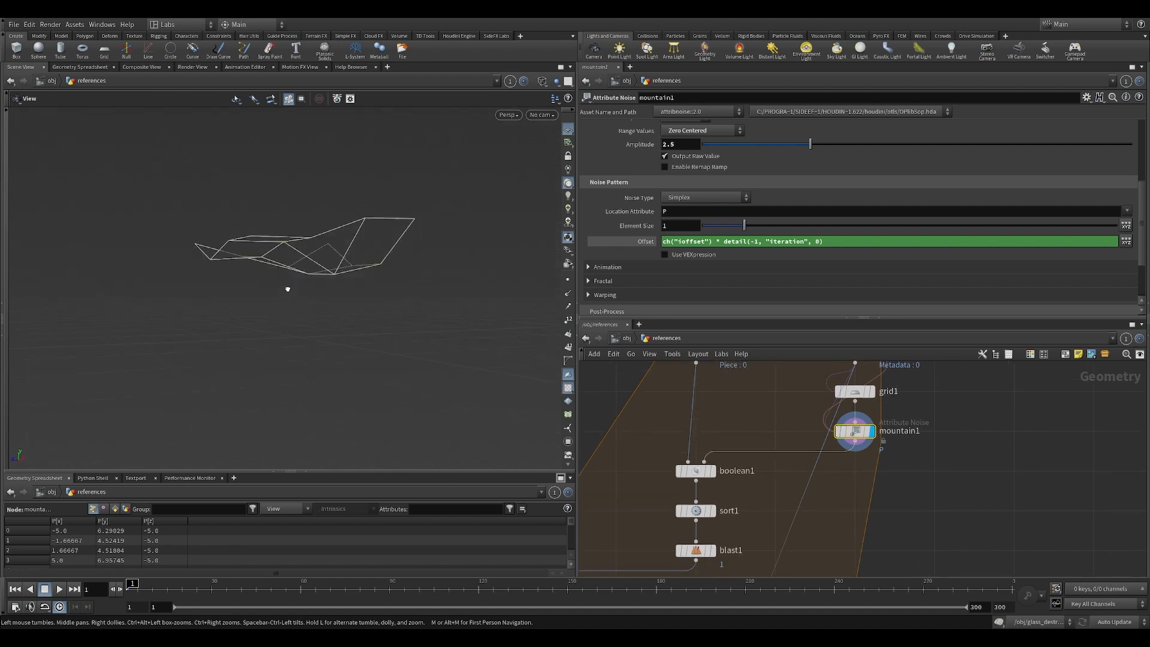
pyautogui.moveTo(719, 433); pyautogui.dragTo(719, 426, button='middle')
pyautogui.moveTo(361, 252); pyautogui.dragTo(349, 278)
pyautogui.click(694, 464)
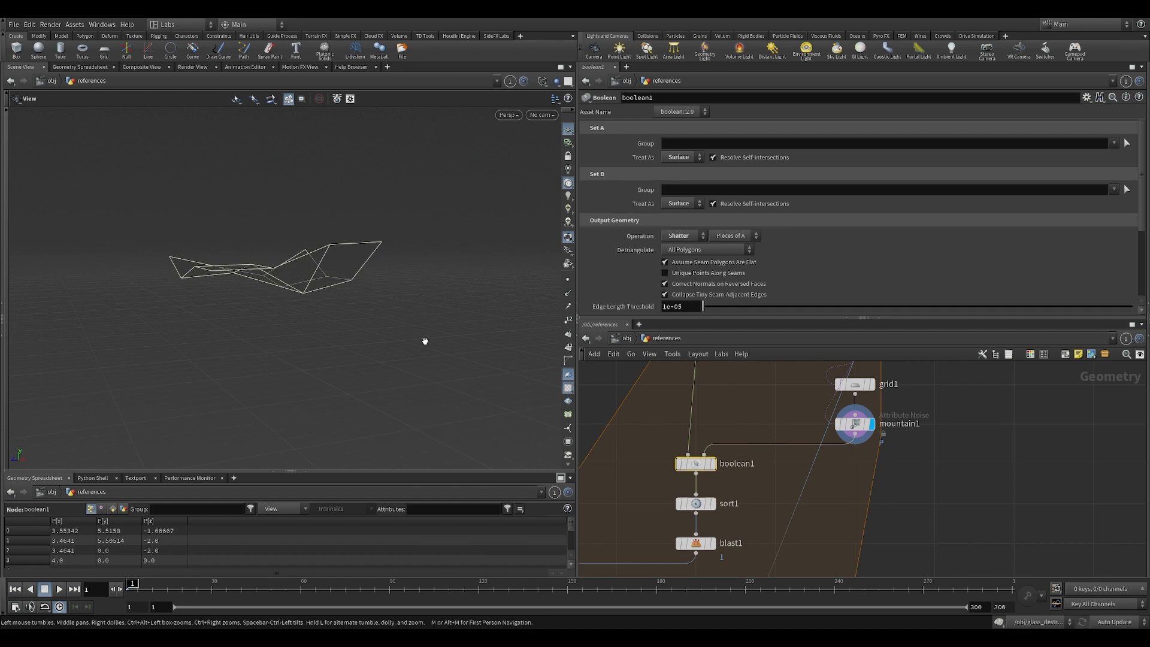
pyautogui.moveTo(424, 334); pyautogui.dragTo(344, 291)
pyautogui.moveTo(744, 423); pyautogui.dragTo(743, 413, button='middle')
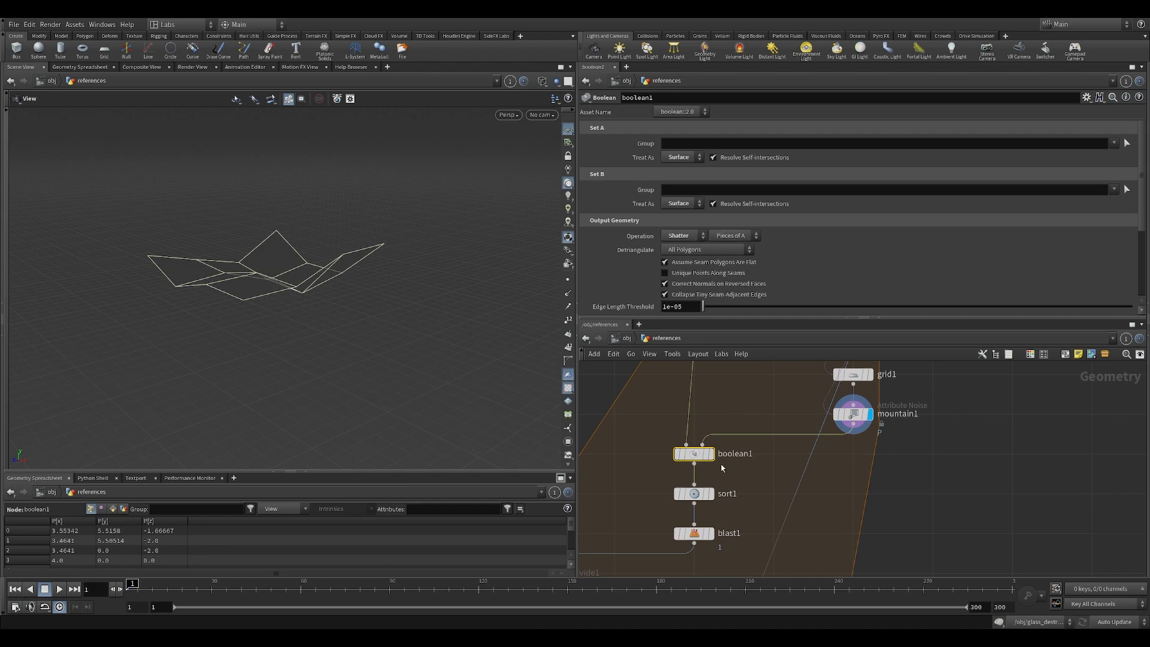
pyautogui.click(717, 437)
pyautogui.moveTo(485, 323); pyautogui.dragTo(277, 272)
pyautogui.moveTo(277, 272); pyautogui.dragTo(349, 284, button='right')
# Look over the loop's network and select sort1 to review its By Y primitive sorting
pyautogui.scroll(-6, 757, 424)
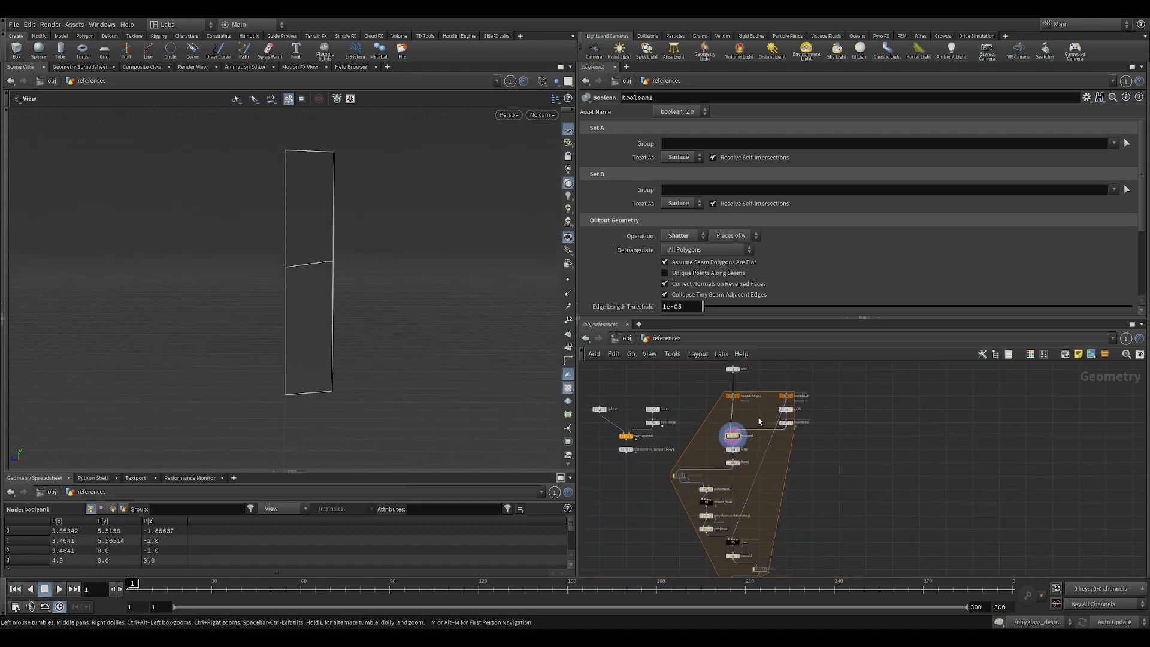
pyautogui.moveTo(759, 453); pyautogui.dragTo(753, 381, button='middle')
pyautogui.scroll(1, 790, 419)
pyautogui.moveTo(791, 420); pyautogui.dragTo(782, 493, button='middle')
pyautogui.moveTo(357, 297); pyautogui.dragTo(497, 285)
pyautogui.scroll(3, 717, 454)
pyautogui.click(699, 443)
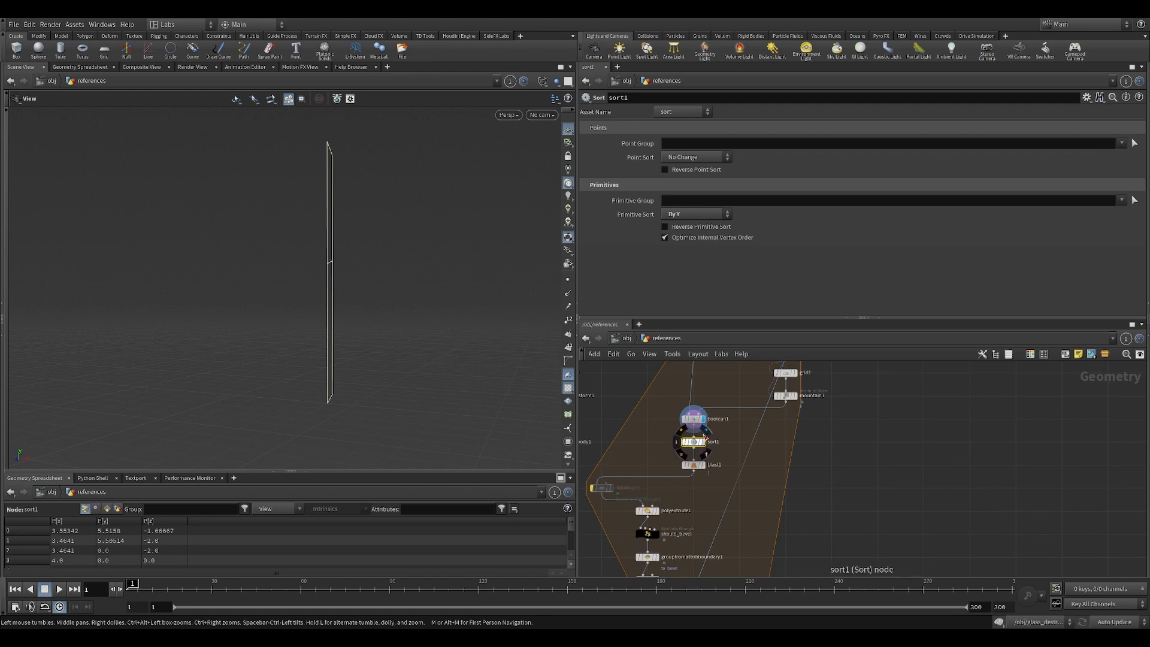
pyautogui.moveTo(326, 335); pyautogui.dragTo(377, 285)
pyautogui.moveTo(378, 284); pyautogui.dragTo(384, 311, button='middle')
pyautogui.moveTo(383, 311); pyautogui.dragTo(290, 358, button='right')
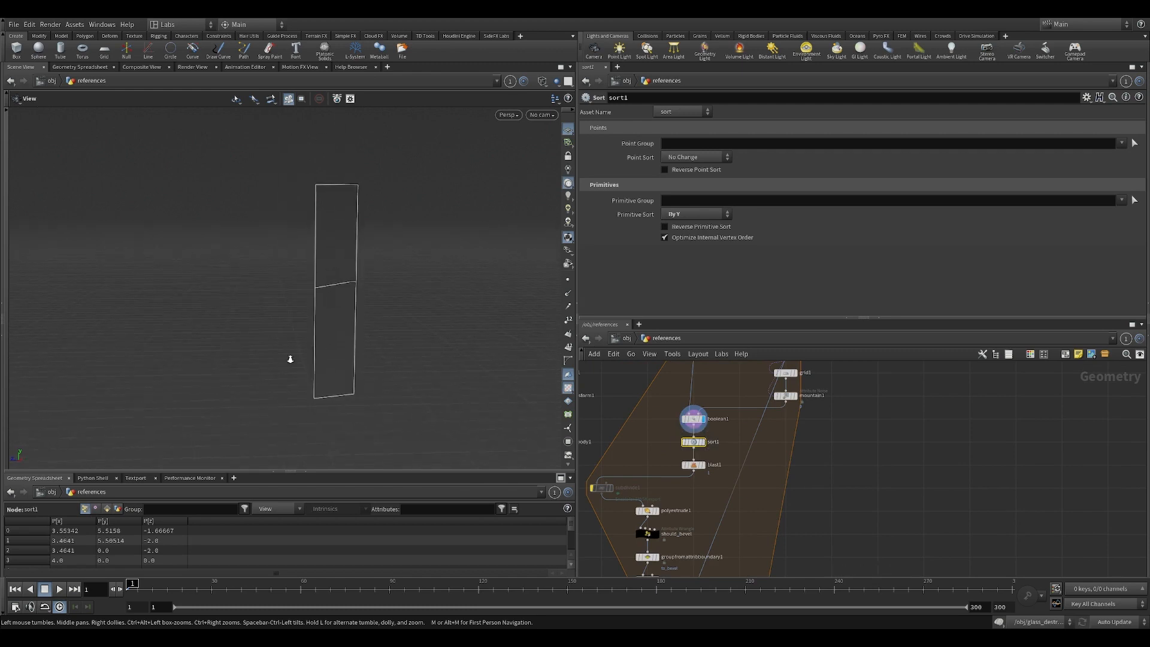
# Turn on primitive numbers in the viewport and inspect the numbering of the two cut pieces
pyautogui.click(568, 348)
pyautogui.moveTo(370, 260); pyautogui.dragTo(376, 306, button='right')
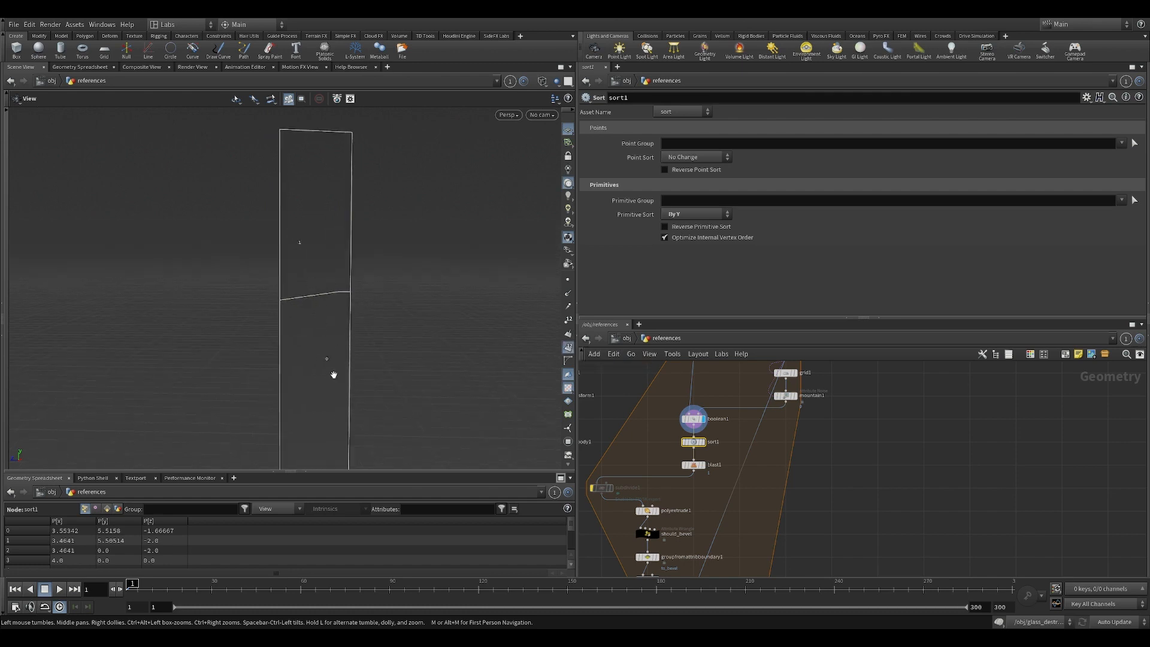
pyautogui.moveTo(333, 375); pyautogui.dragTo(373, 342)
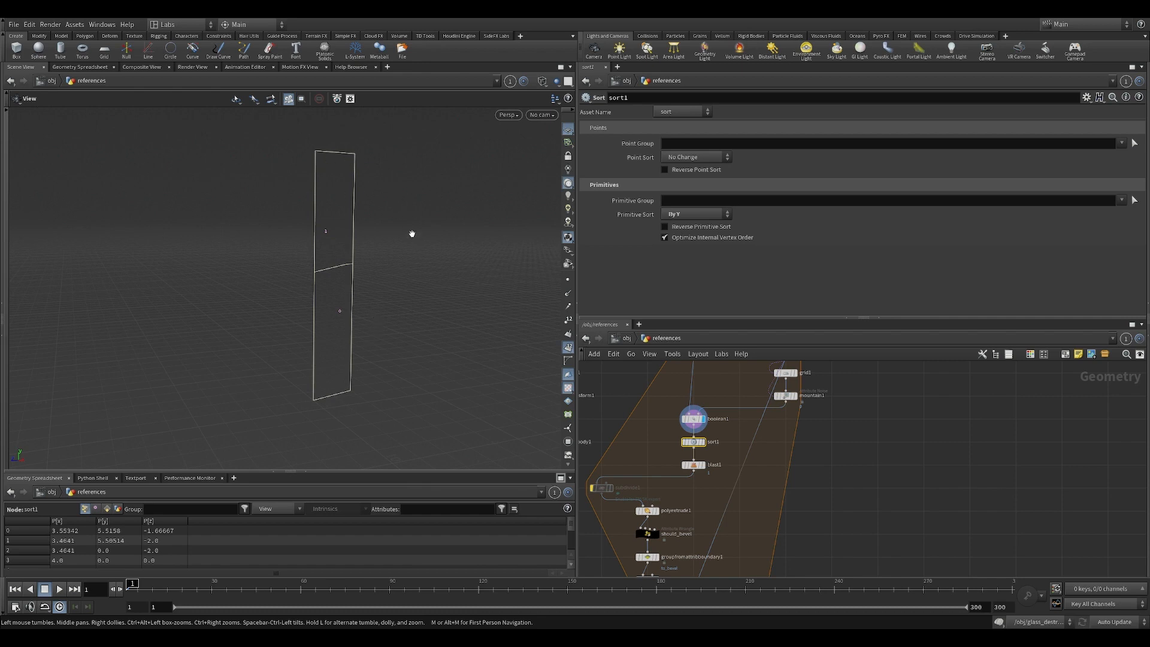
pyautogui.moveTo(412, 233); pyautogui.dragTo(439, 278)
pyautogui.moveTo(342, 376); pyautogui.dragTo(362, 314)
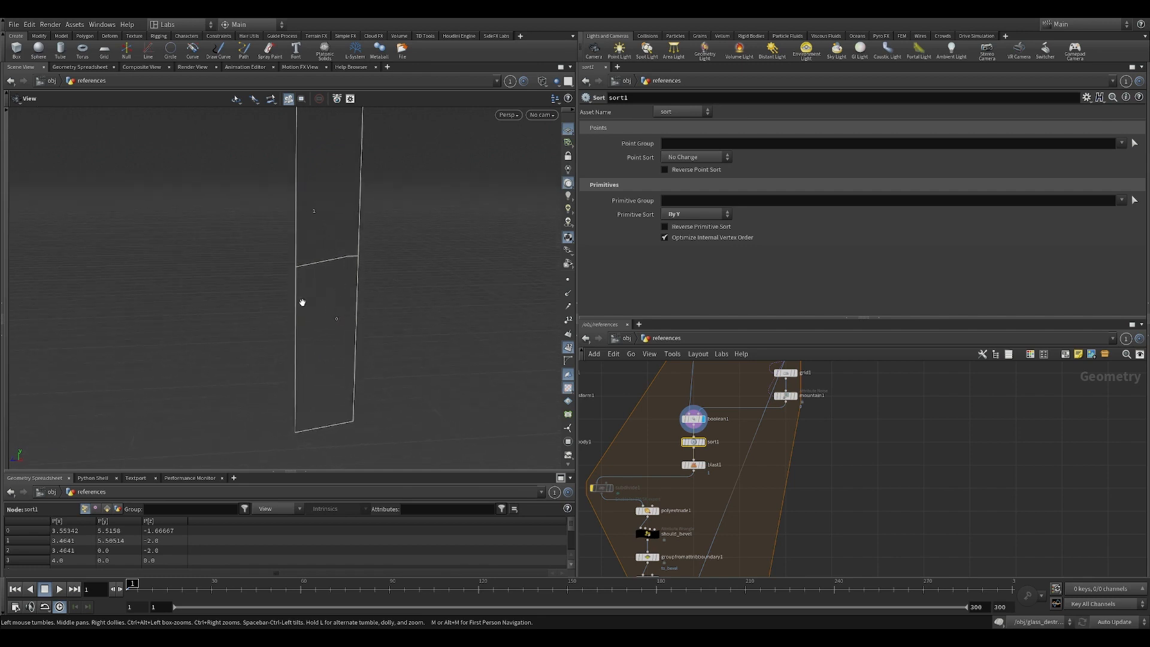
pyautogui.moveTo(300, 303); pyautogui.dragTo(291, 341)
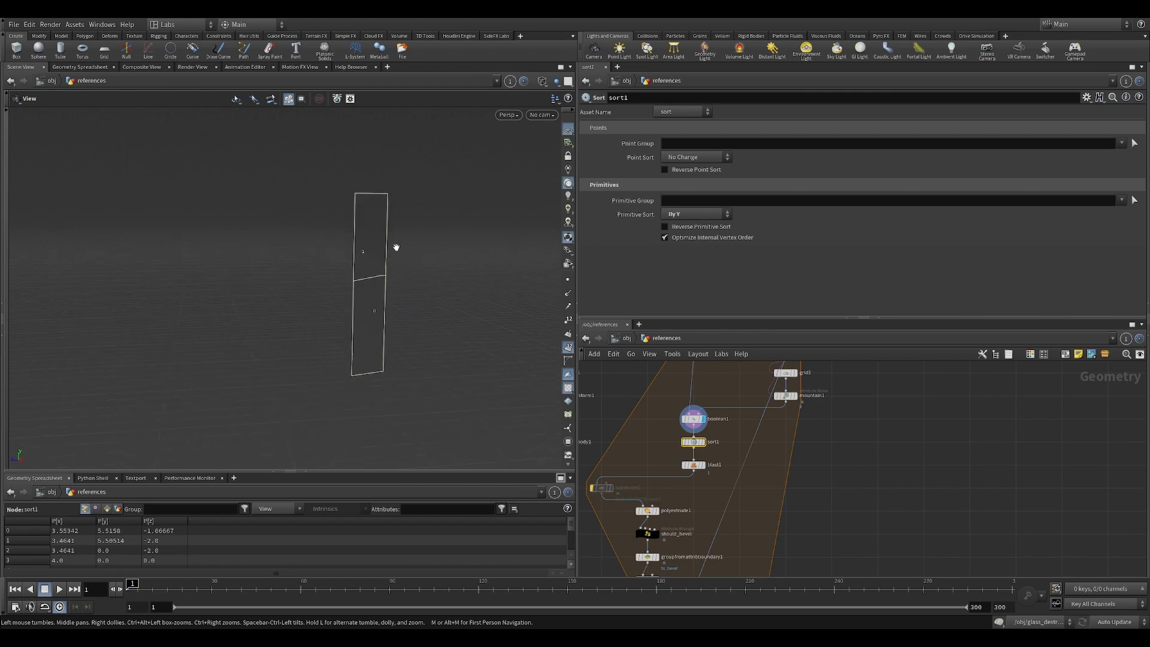
# Display sort1 and inspect the order of the two numbered panel pieces
pyautogui.moveTo(396, 247); pyautogui.dragTo(387, 324)
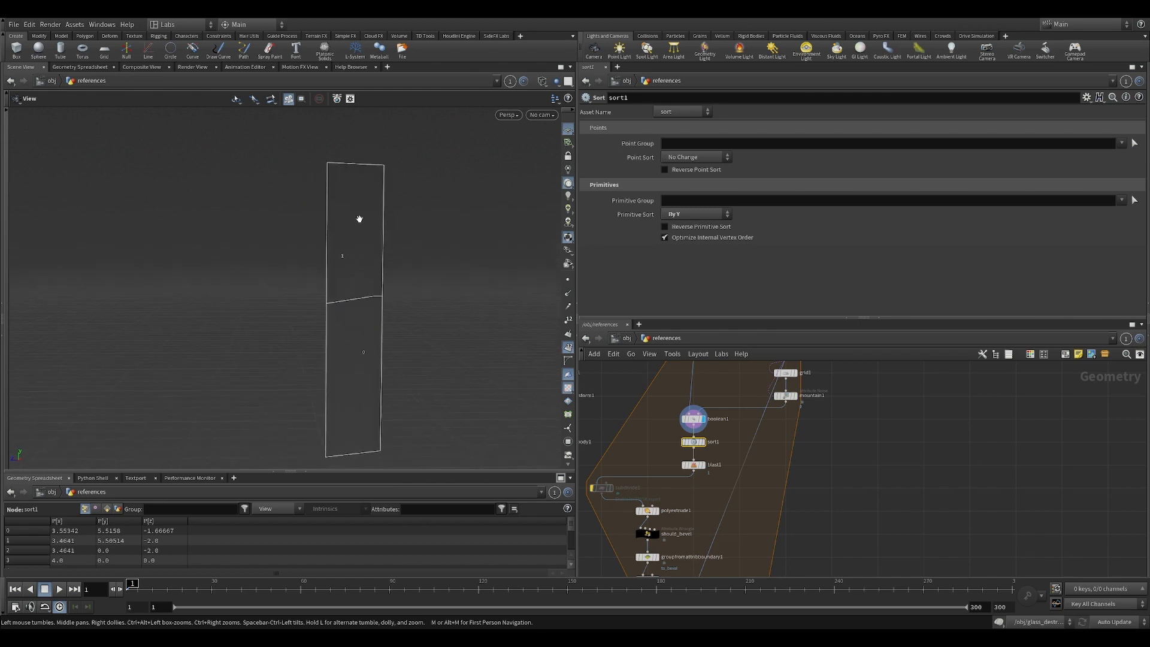
pyautogui.moveTo(348, 382); pyautogui.dragTo(354, 392)
pyautogui.scroll(4, 683, 444)
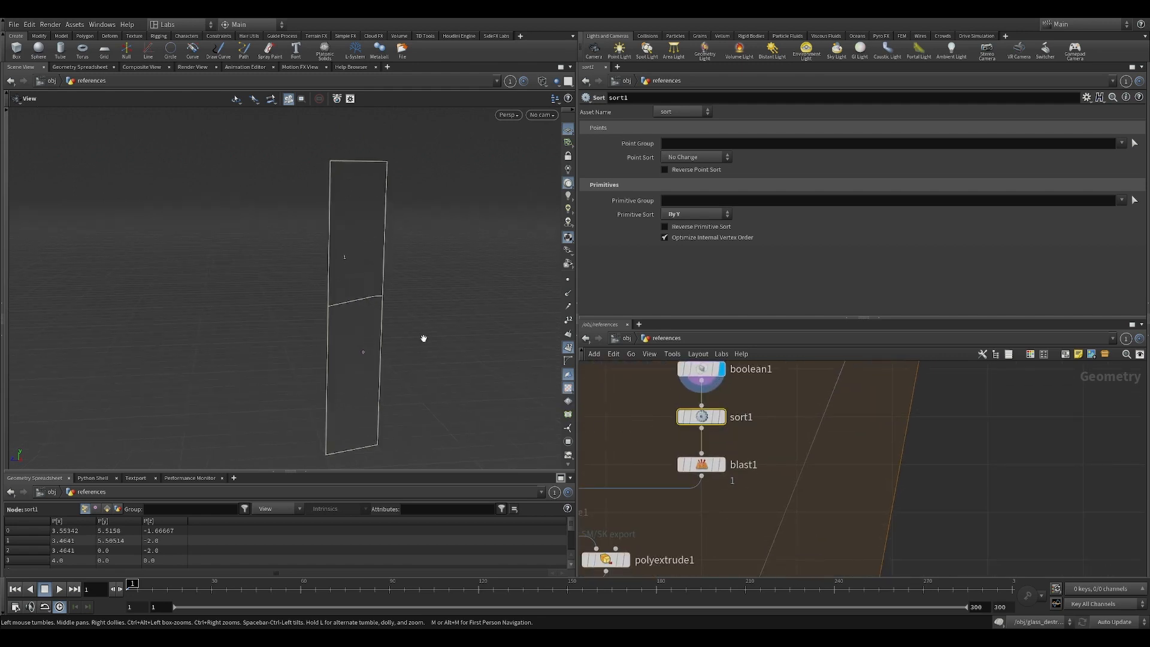
pyautogui.click(722, 416)
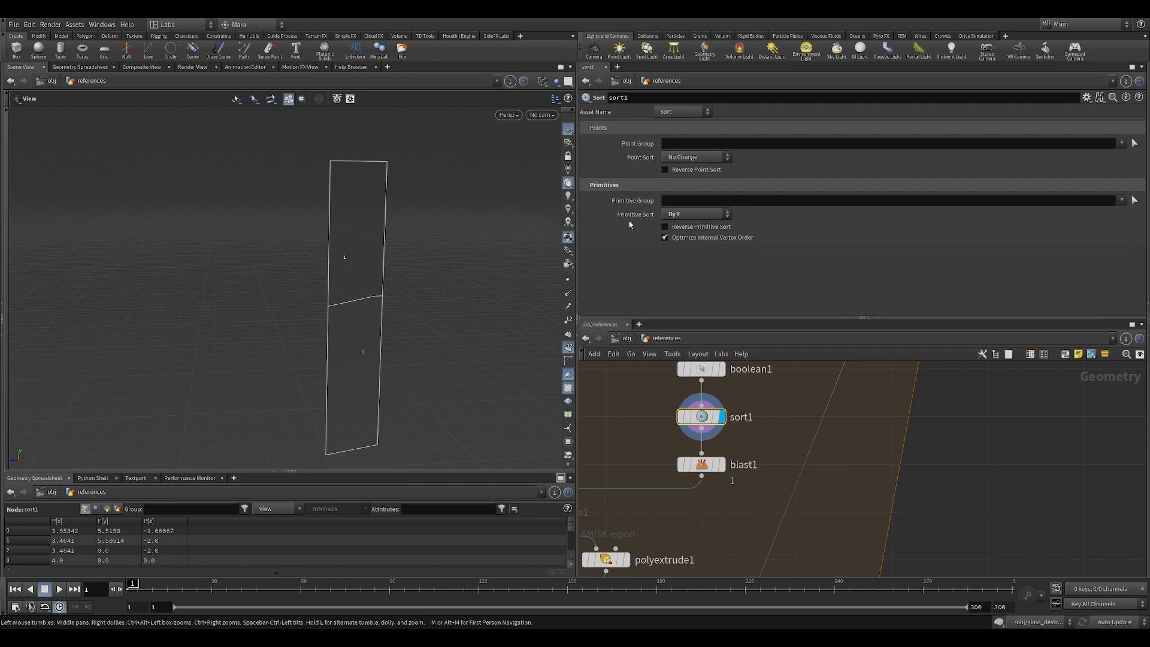
pyautogui.moveTo(421, 390); pyautogui.dragTo(361, 348)
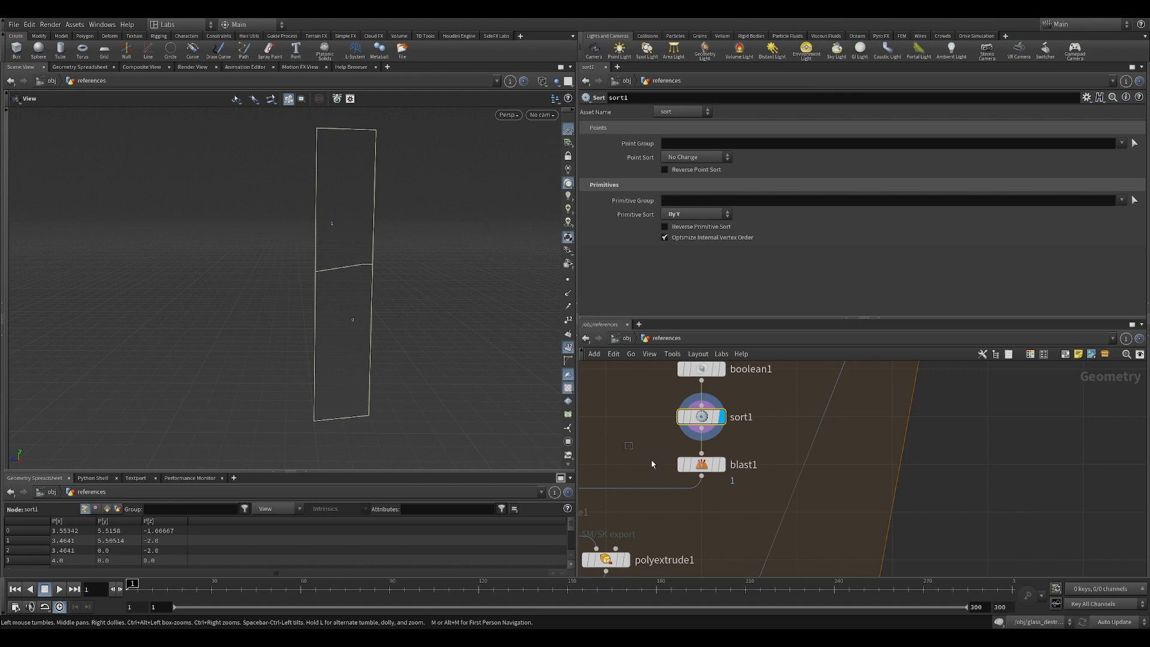
# Select blast1 to review its deletion of primitive group 1, then display it and inspect the remaining lower piece
pyautogui.click(700, 465)
pyautogui.moveTo(700, 465); pyautogui.dragTo(762, 429, button='middle')
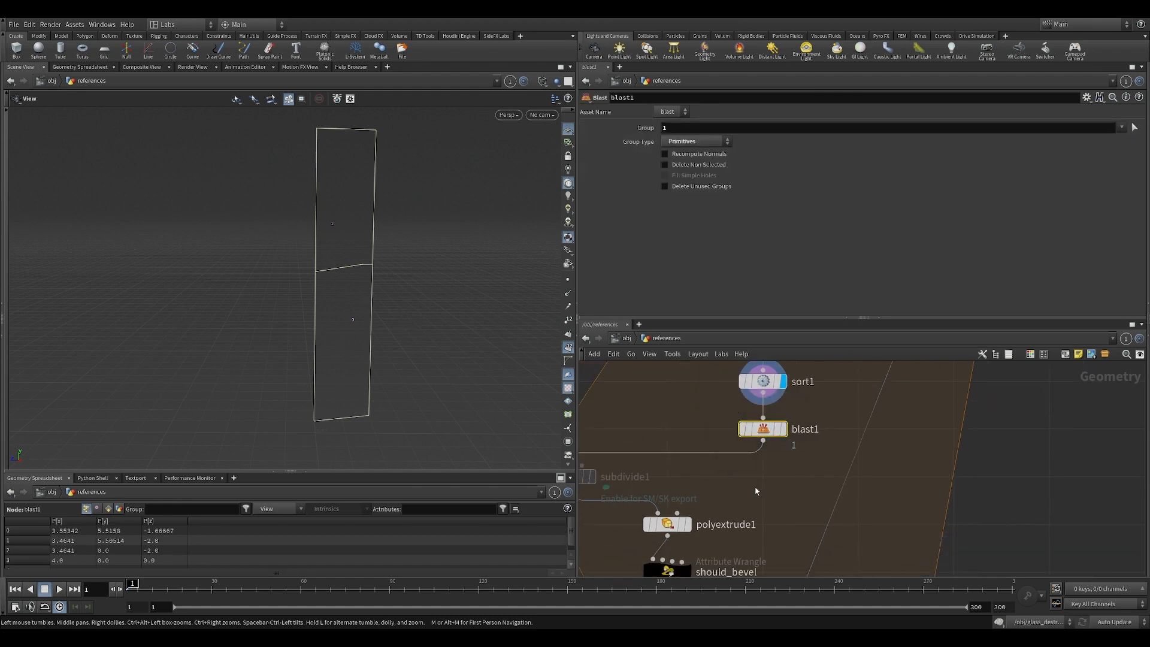
pyautogui.moveTo(755, 486); pyautogui.dragTo(769, 482, button='middle')
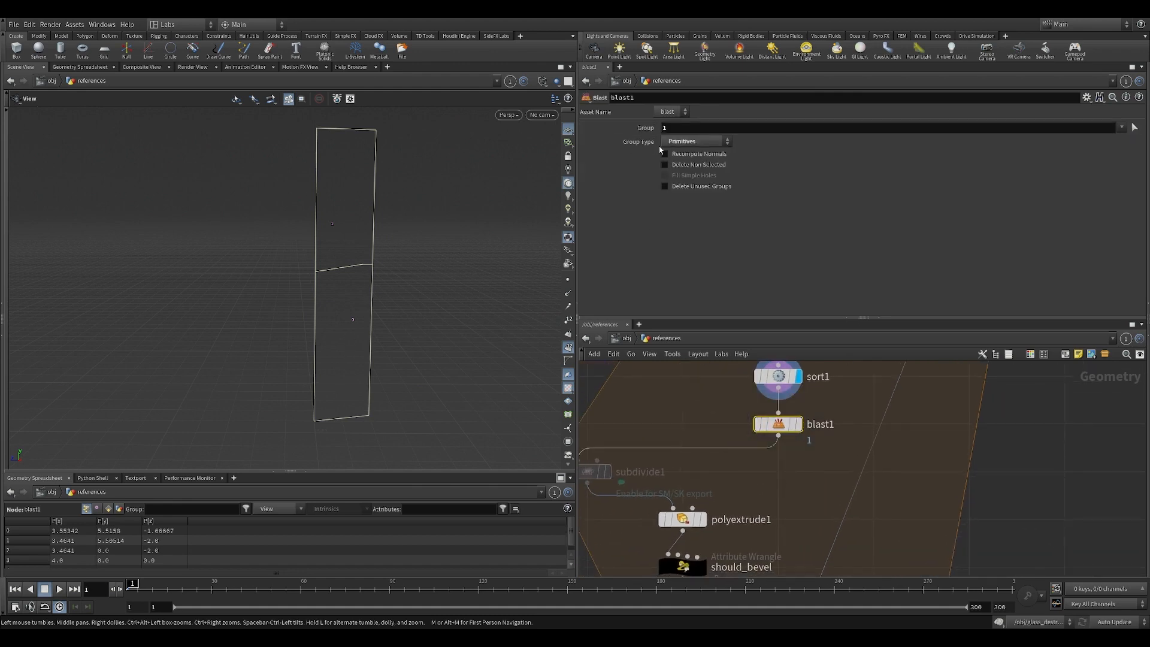
pyautogui.moveTo(778, 424)
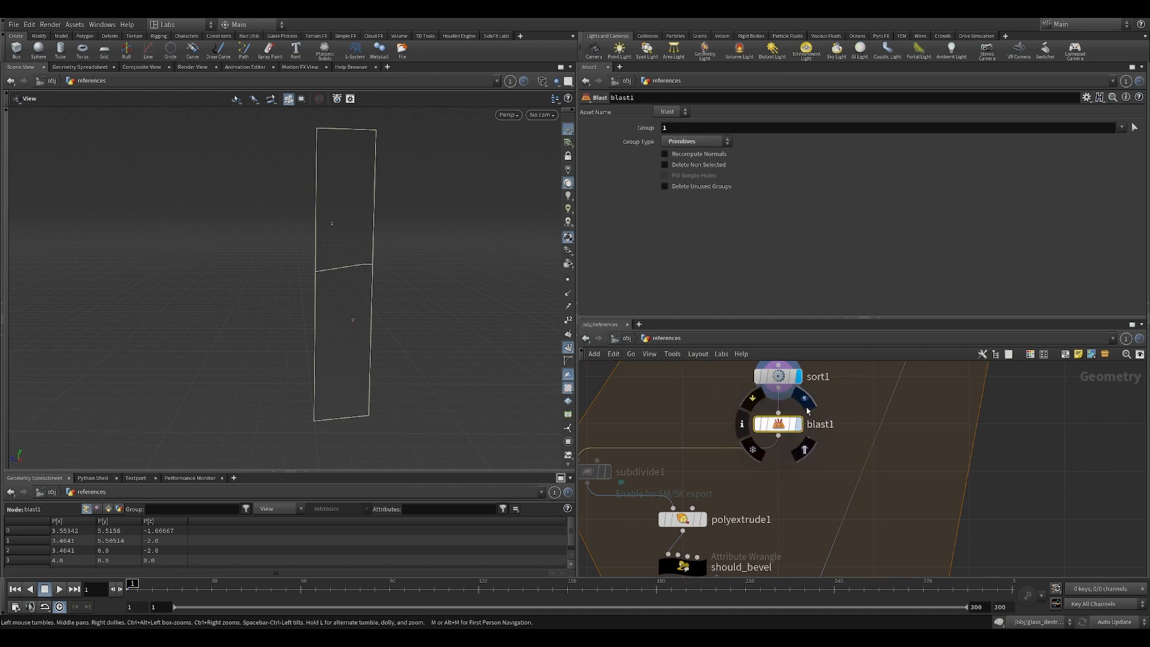
pyautogui.click(804, 403)
pyautogui.moveTo(734, 393); pyautogui.dragTo(780, 375, button='middle')
pyautogui.scroll(-3, 780, 375)
pyautogui.moveTo(382, 336); pyautogui.dragTo(396, 346)
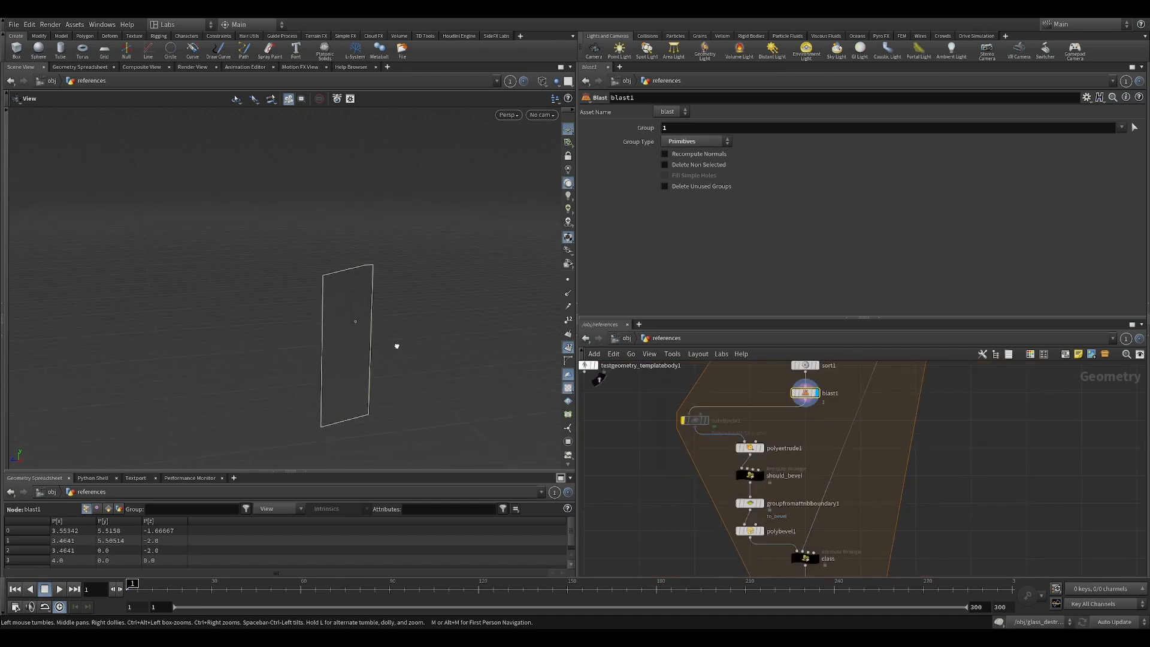
# Follow the loop down from blast1, then select polyextrude1 and display it
pyautogui.moveTo(805, 427); pyautogui.dragTo(773, 431, button='middle')
pyautogui.scroll(3, 736, 411)
pyautogui.moveTo(644, 459); pyautogui.dragTo(649, 423, button='middle')
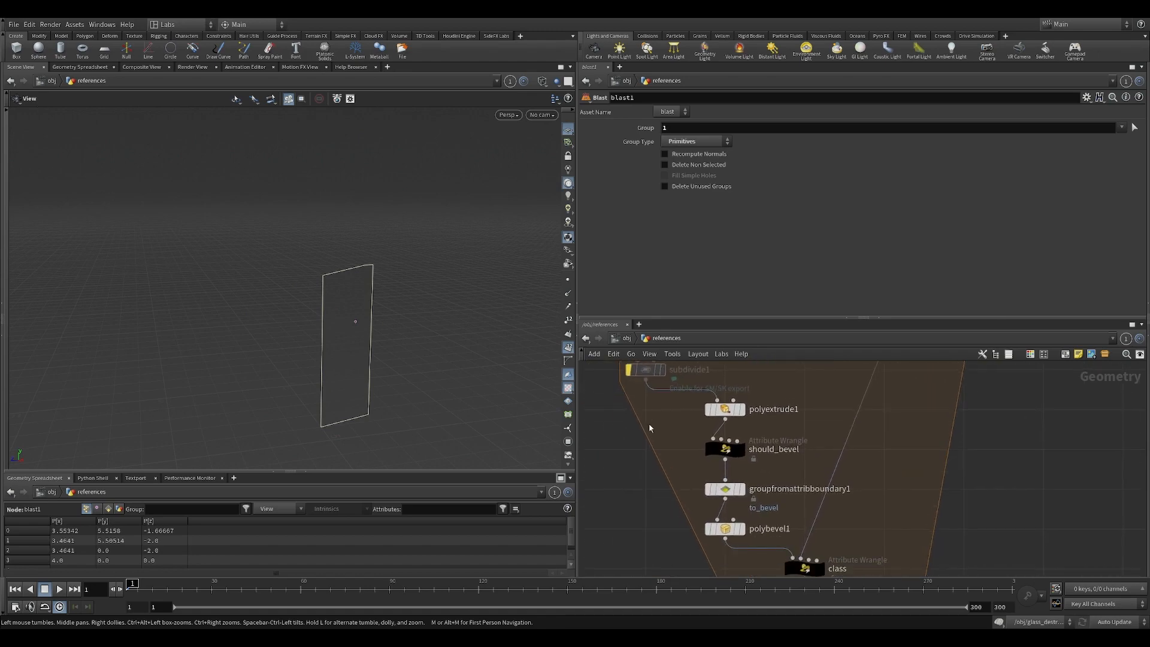
pyautogui.moveTo(344, 401); pyautogui.dragTo(365, 407)
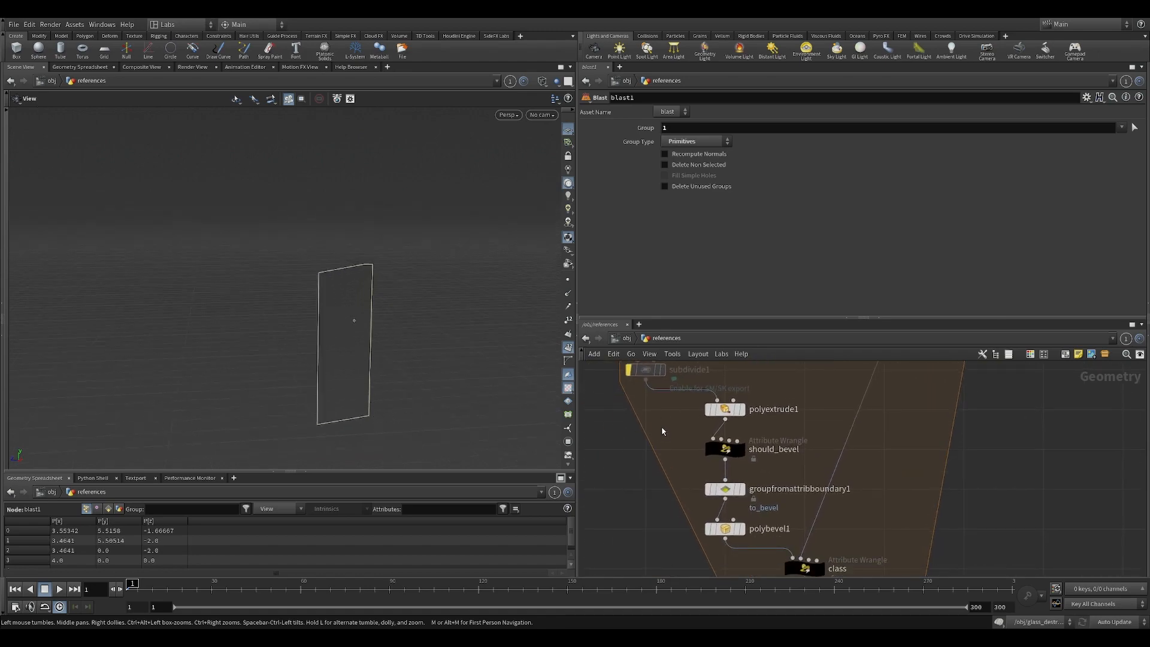
pyautogui.moveTo(677, 427); pyautogui.dragTo(656, 430, button='middle')
pyautogui.moveTo(357, 374); pyautogui.dragTo(482, 373)
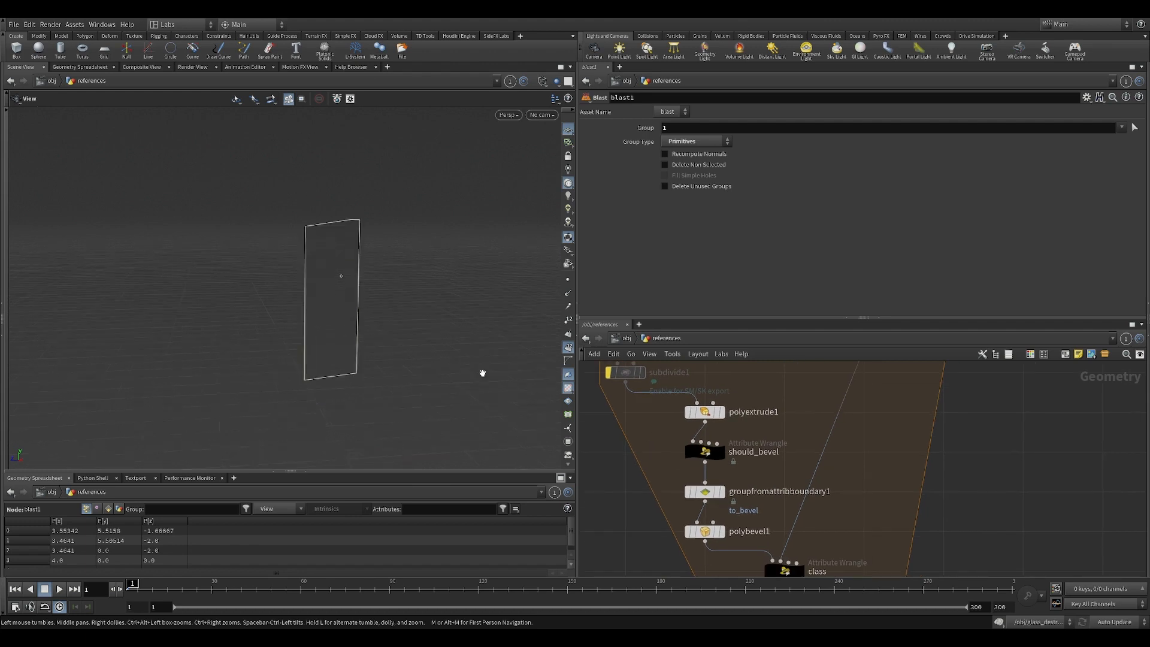
pyautogui.moveTo(655, 415); pyautogui.dragTo(650, 444, button='middle')
pyautogui.click(691, 441)
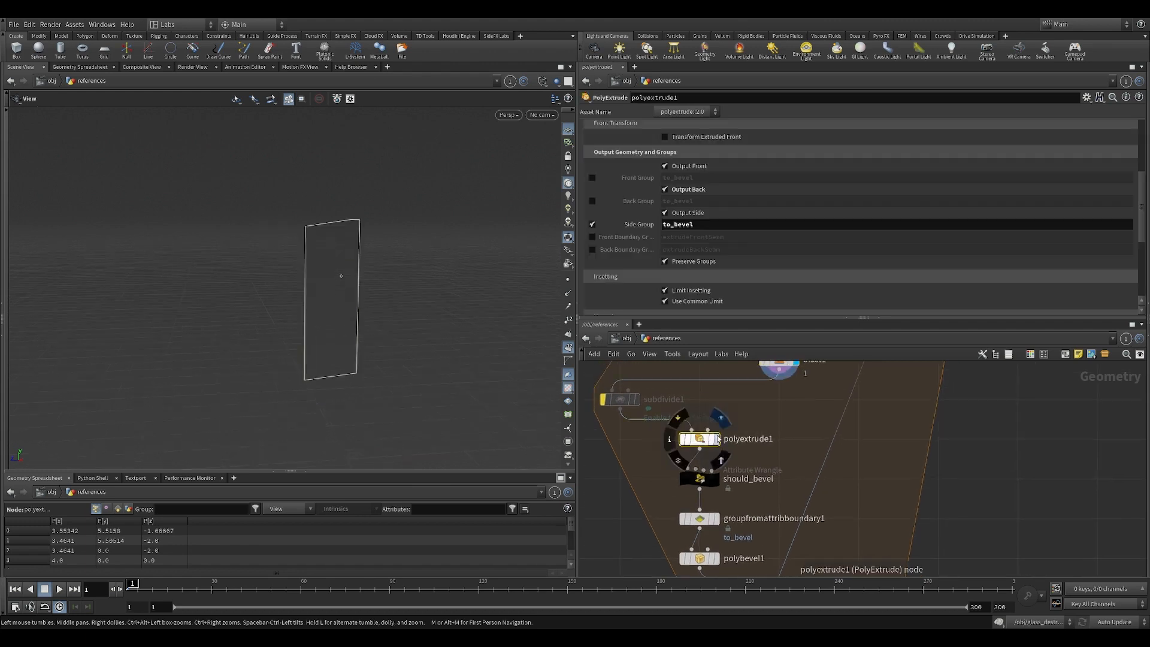
pyautogui.moveTo(455, 281); pyautogui.dragTo(357, 321)
pyautogui.moveTo(357, 321); pyautogui.dragTo(413, 227, button='right')
pyautogui.click(721, 441)
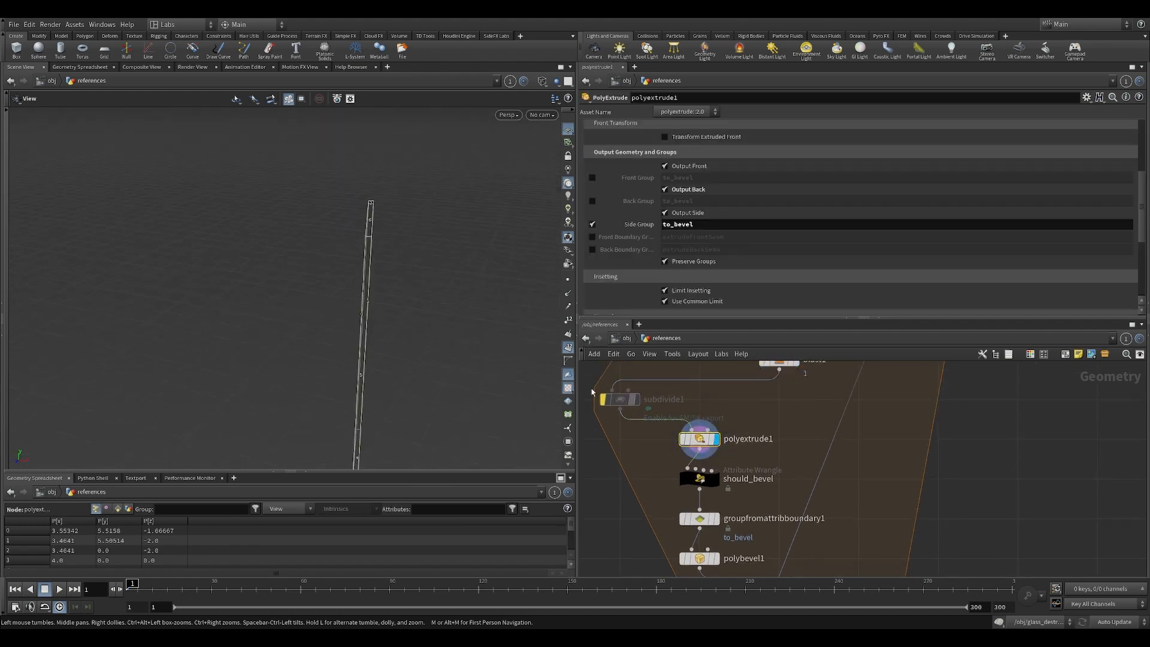
# Test polyextrude1's Distance at 0.05 while watching the panel's thickness, and set it back to 0.1
pyautogui.moveTo(371, 335); pyautogui.dragTo(403, 306)
pyautogui.scroll(5, 745, 230)
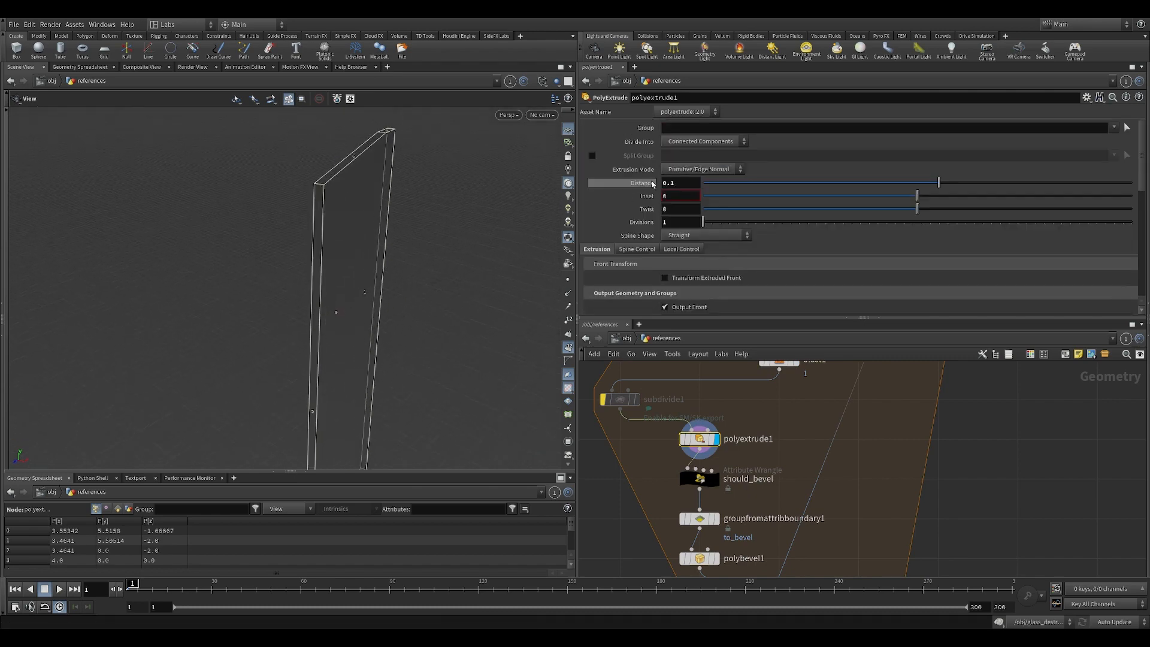
pyautogui.moveTo(384, 246); pyautogui.dragTo(359, 225)
pyautogui.scroll(-3, 752, 175)
pyautogui.scroll(3, 838, 180)
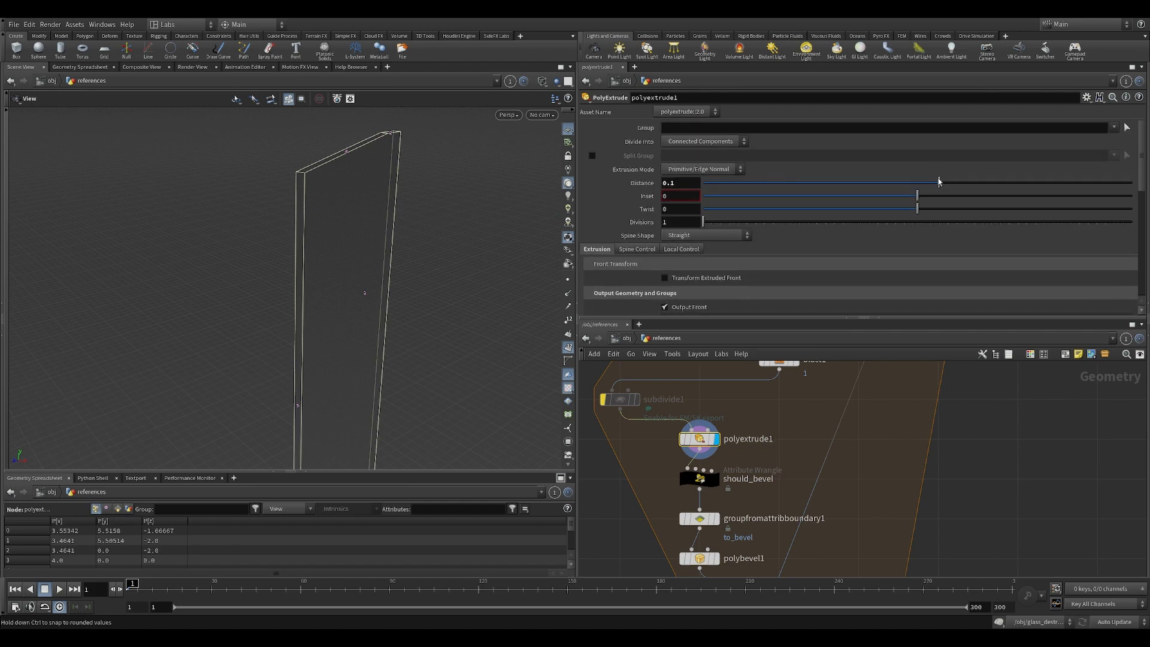
pyautogui.moveTo(938, 182)
pyautogui.mouseDown()
pyautogui.moveTo(916, 182)
pyautogui.moveTo(927, 182)
pyautogui.mouseUp()
pyautogui.doubleClick(691, 182)
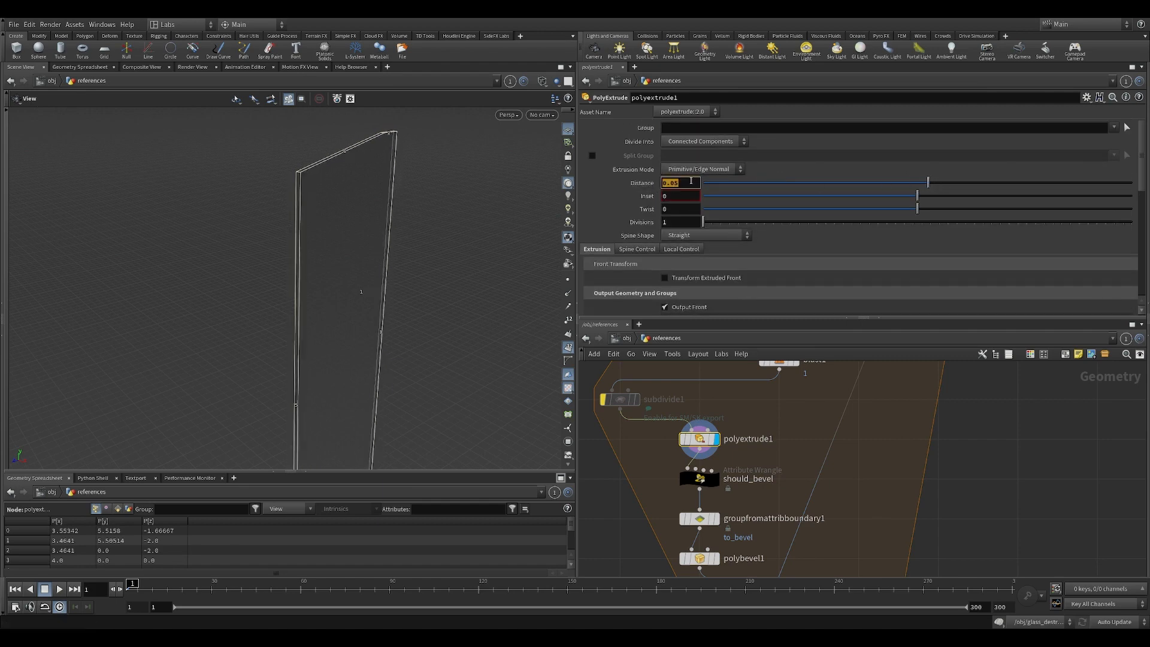
pyautogui.write('0.1')
pyautogui.press('Return')
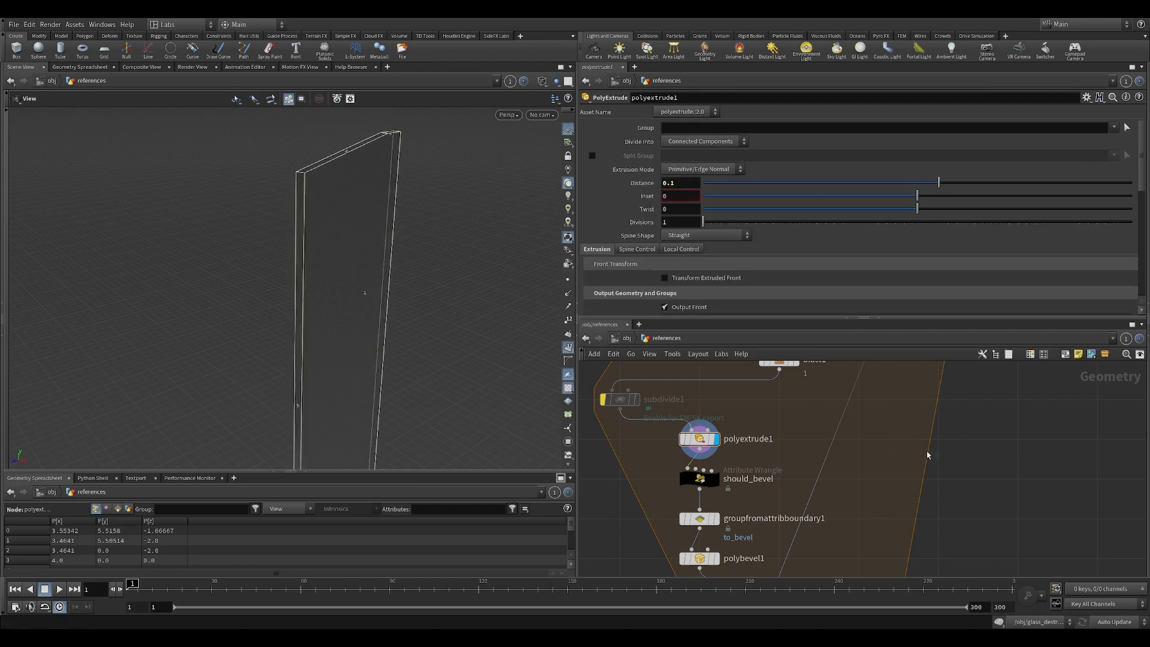
# Switch the viewport shading to Smooth Wire Shaded and inspect the panel sides that polyextrude1 outputs as the to_bevel group
pyautogui.moveTo(940, 432); pyautogui.dragTo(952, 358, button='middle')
pyautogui.scroll(-3, 722, 242)
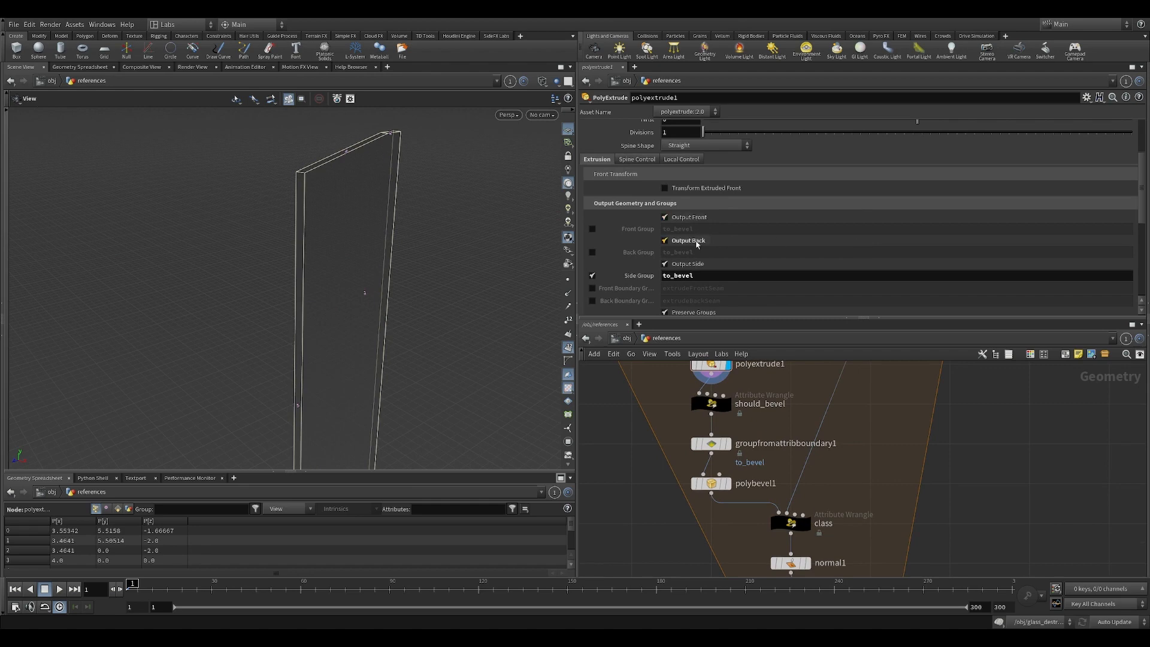
pyautogui.click(542, 80)
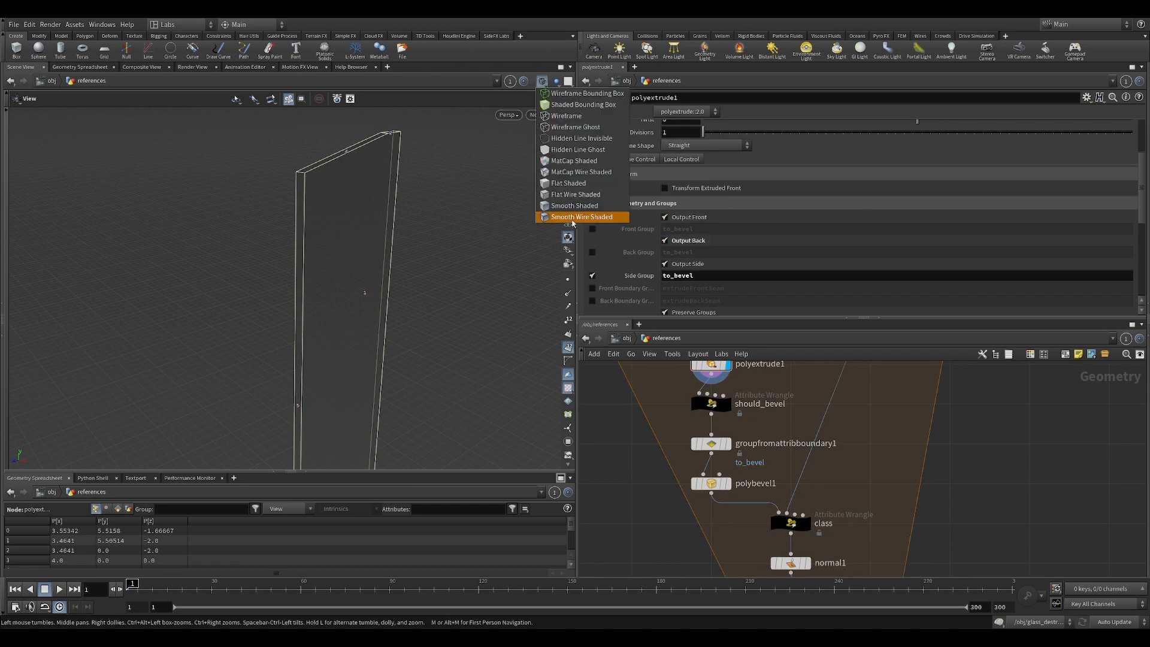
pyautogui.click(572, 219)
pyautogui.moveTo(333, 236)
pyautogui.mouseDown()
pyautogui.moveTo(515, 221)
pyautogui.moveTo(272, 203)
pyautogui.moveTo(360, 250)
pyautogui.moveTo(356, 237)
pyautogui.mouseUp()
pyautogui.moveTo(359, 291); pyautogui.dragTo(380, 256, button='middle')
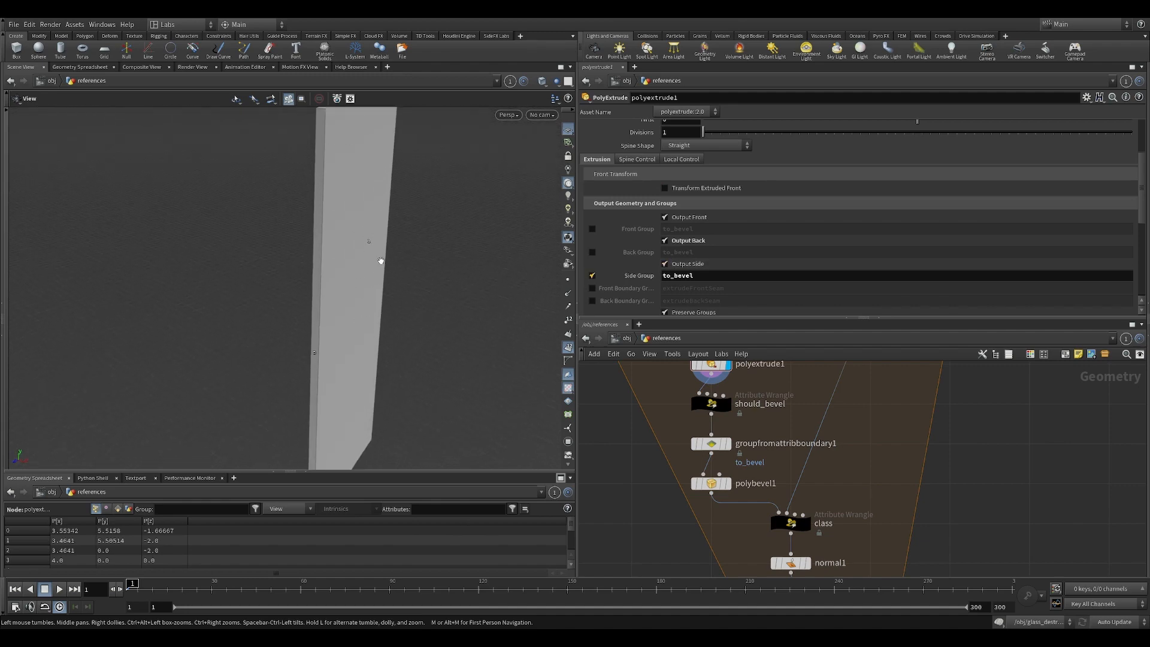
pyautogui.moveTo(377, 196)
pyautogui.mouseDown()
pyautogui.moveTo(357, 264)
pyautogui.moveTo(352, 236)
pyautogui.moveTo(334, 251)
pyautogui.moveTo(365, 246)
pyautogui.moveTo(351, 174)
pyautogui.moveTo(308, 197)
pyautogui.moveTo(331, 173)
pyautogui.moveTo(315, 260)
pyautogui.moveTo(335, 216)
pyautogui.moveTo(375, 178)
pyautogui.mouseUp()
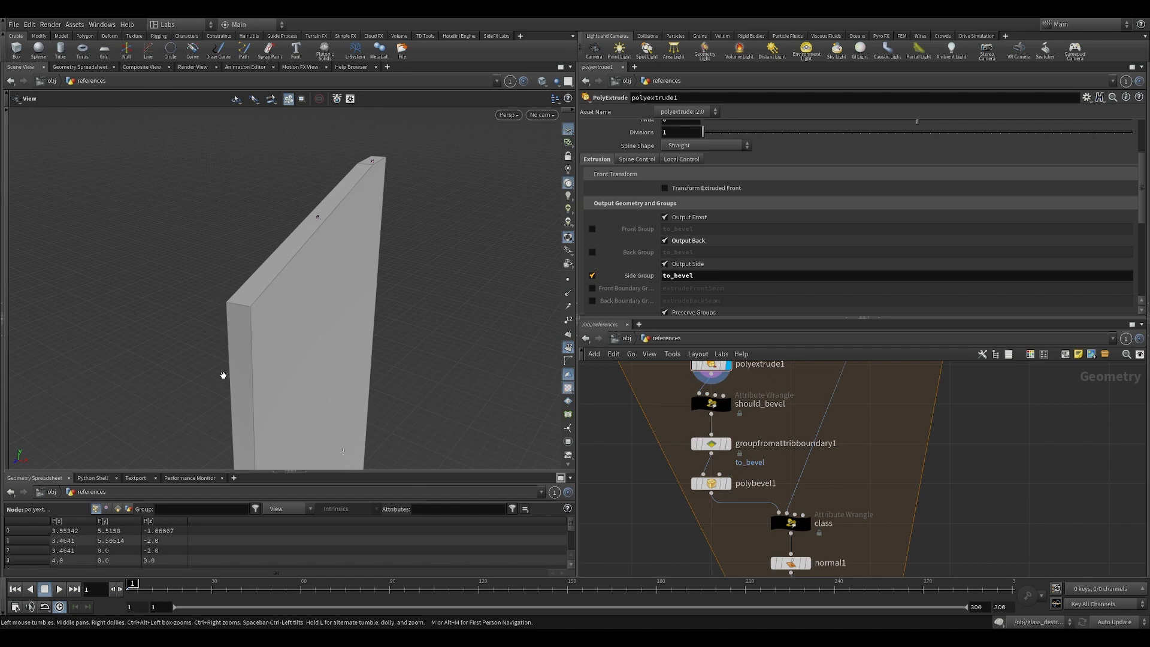
pyautogui.moveTo(345, 389); pyautogui.dragTo(266, 335)
pyautogui.moveTo(333, 196); pyautogui.dragTo(436, 314)
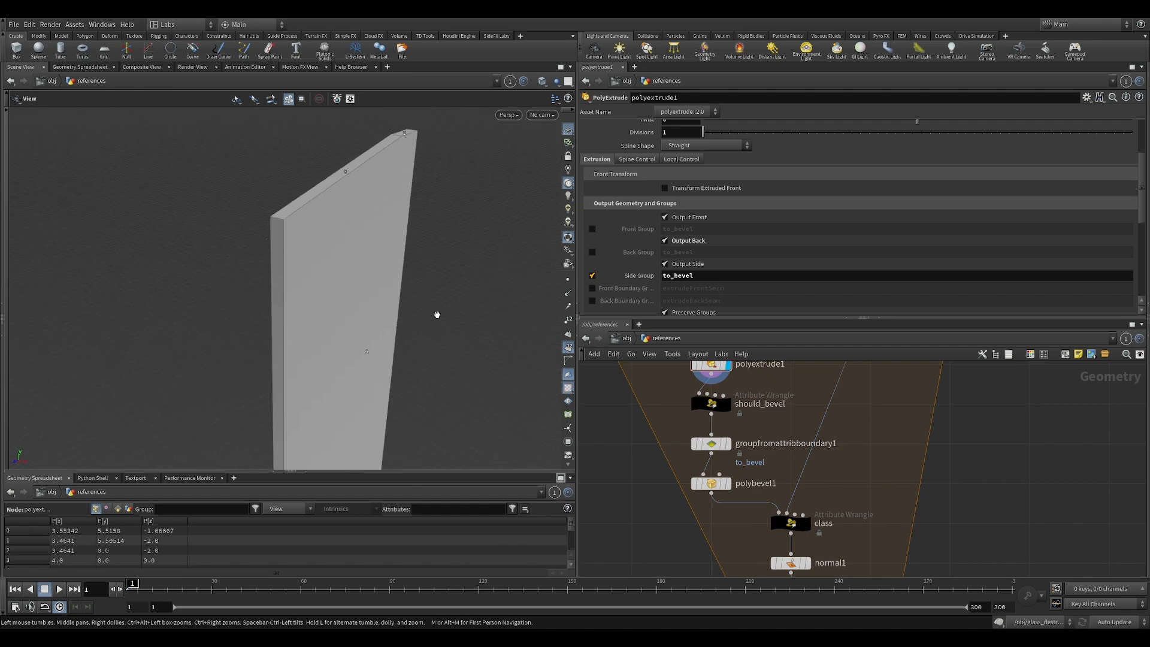
# Select the should_bevel wrangle to review its code for the to_bevel group, and display it on the panel
pyautogui.scroll(3, 679, 448)
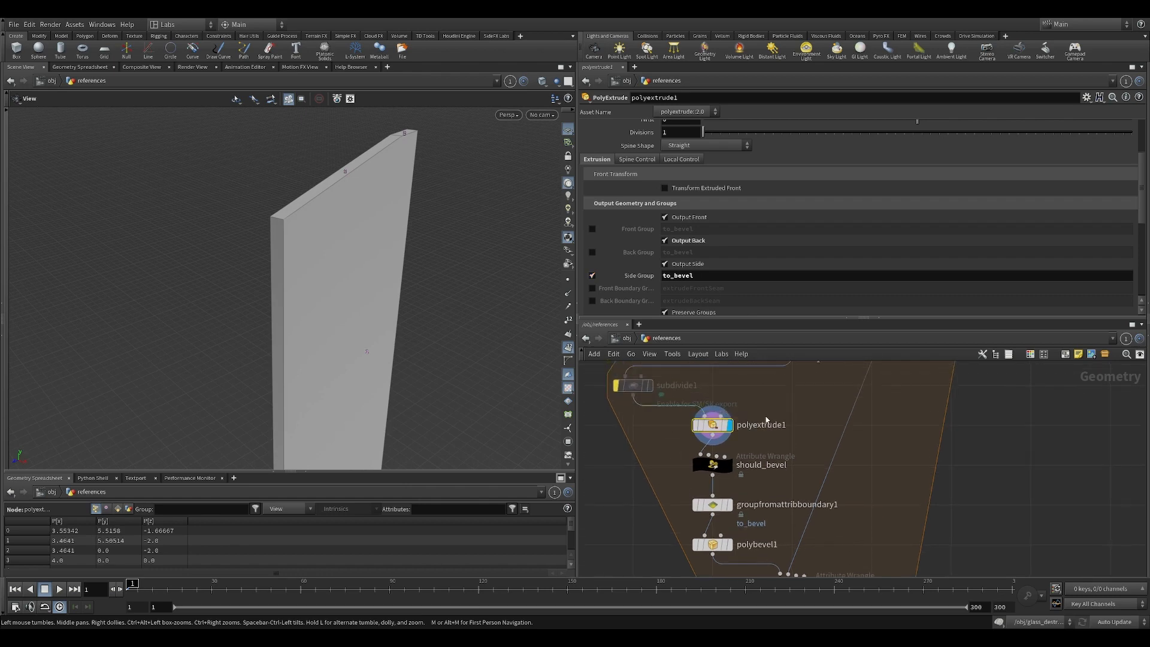
pyautogui.click(722, 466)
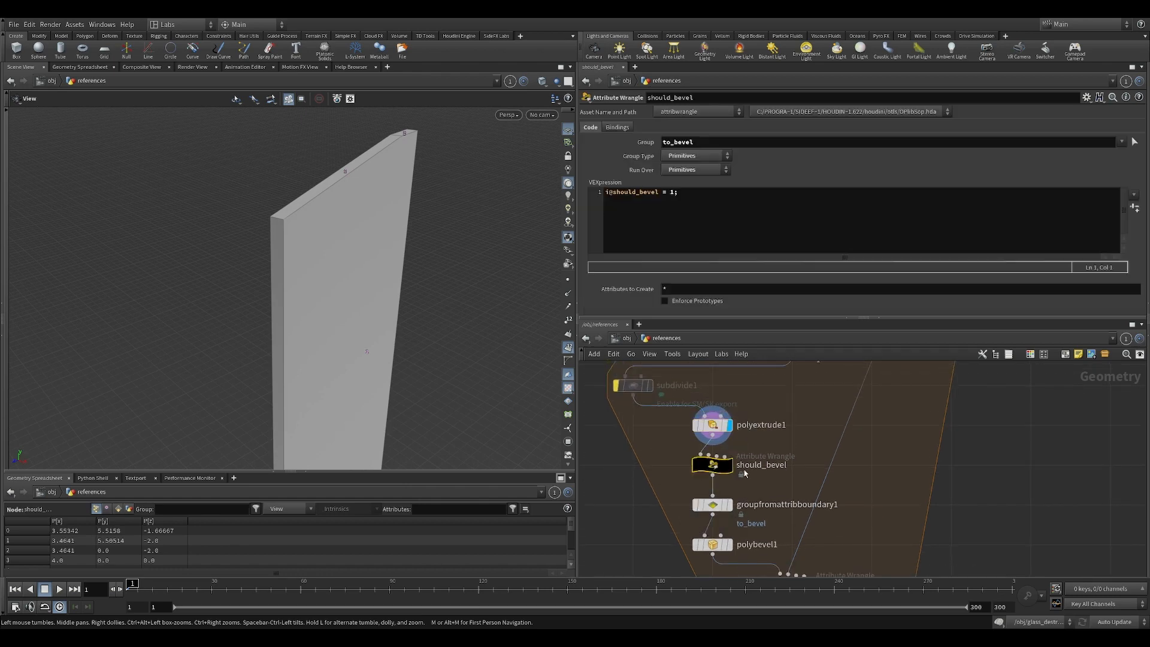
pyautogui.scroll(-3, 651, 469)
pyautogui.moveTo(339, 236); pyautogui.dragTo(390, 256)
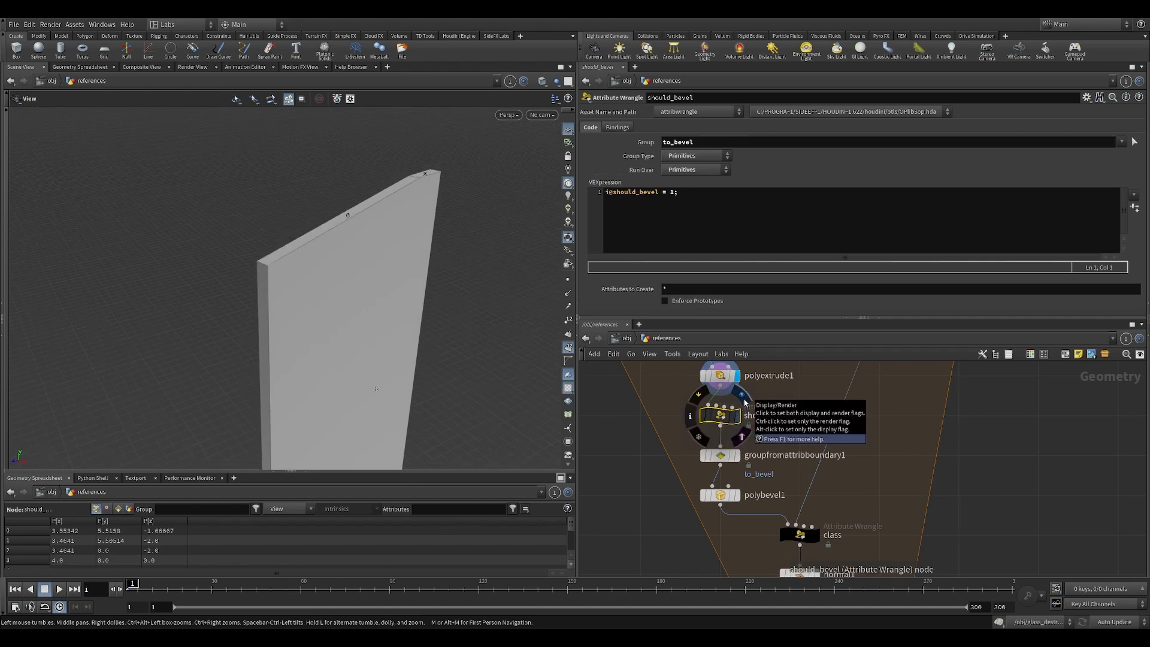
pyautogui.click(744, 401)
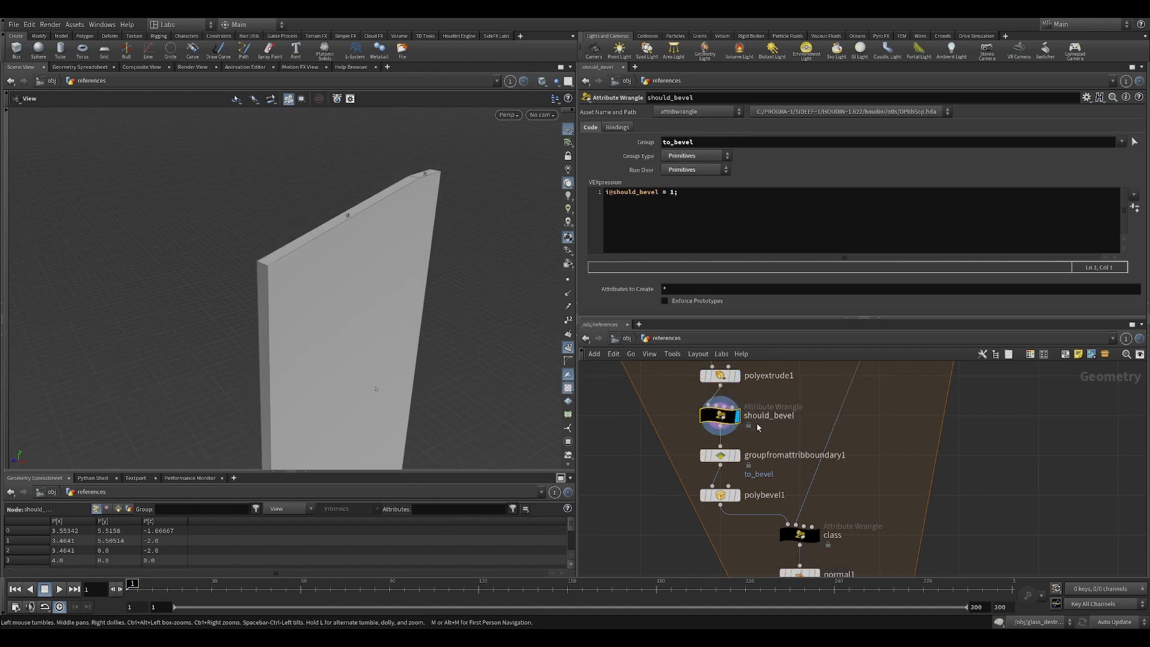
pyautogui.moveTo(341, 327); pyautogui.dragTo(325, 326)
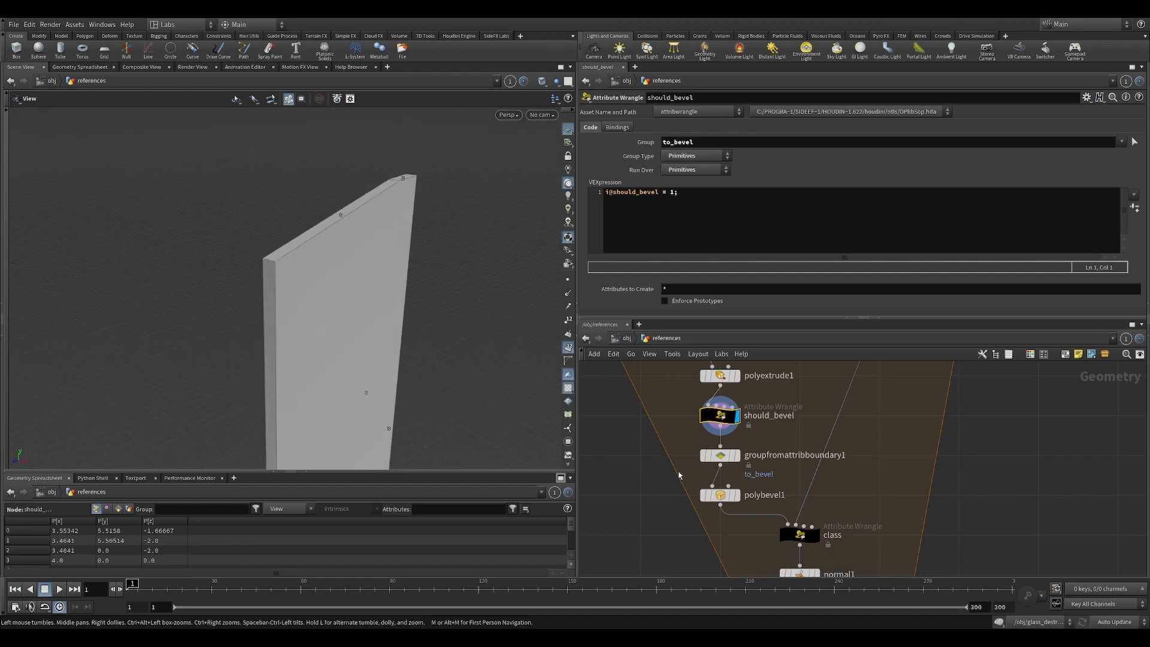
# Select groupfromattribboundary1 and examine its should_bevel attribute setting against the panel's side and front faces
pyautogui.moveTo(676, 469); pyautogui.dragTo(770, 444)
pyautogui.moveTo(617, 460); pyautogui.dragTo(612, 429, button='middle')
pyautogui.moveTo(365, 304); pyautogui.dragTo(398, 321)
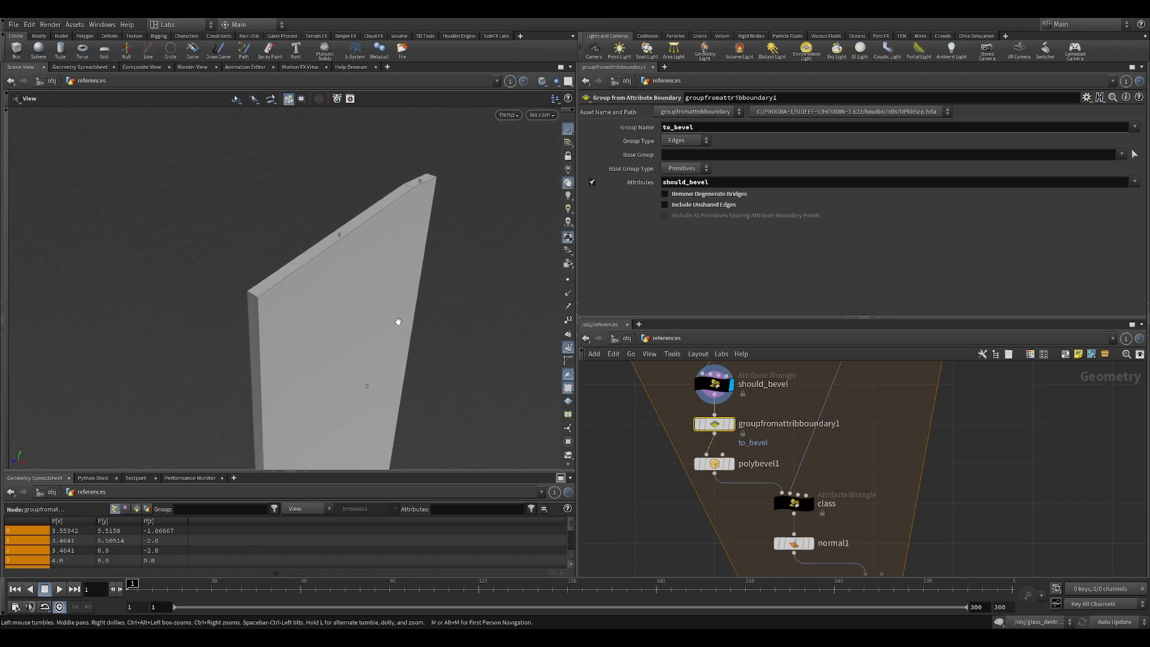
pyautogui.moveTo(646, 188)
pyautogui.moveTo(324, 258); pyautogui.dragTo(315, 191)
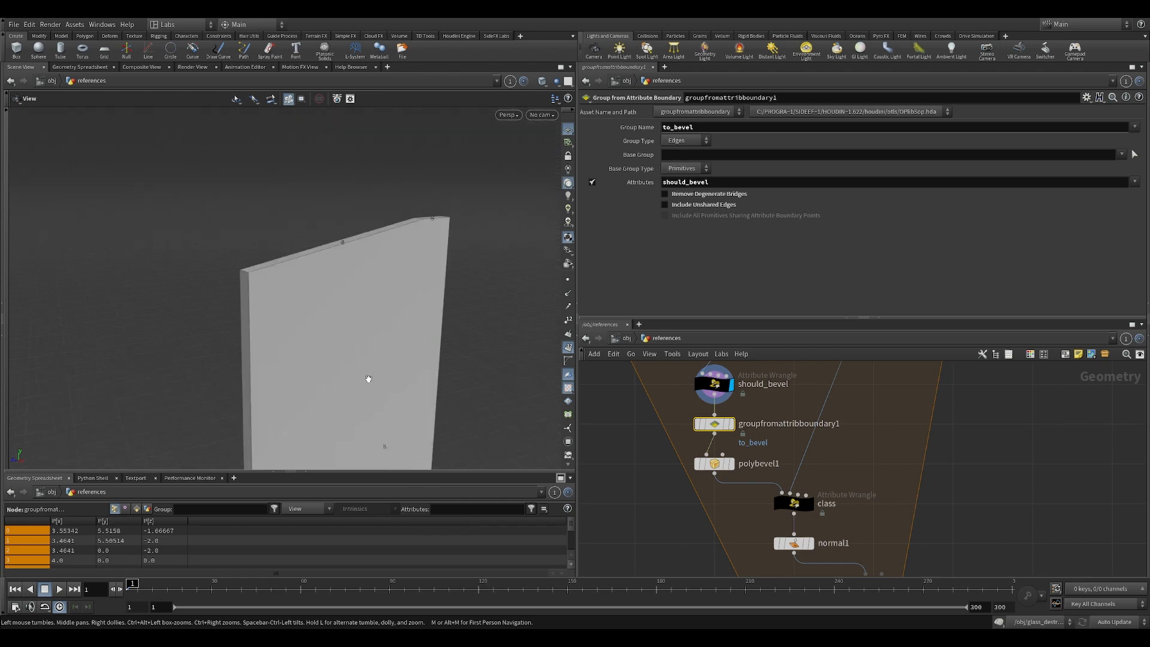
pyautogui.moveTo(360, 279); pyautogui.dragTo(412, 290)
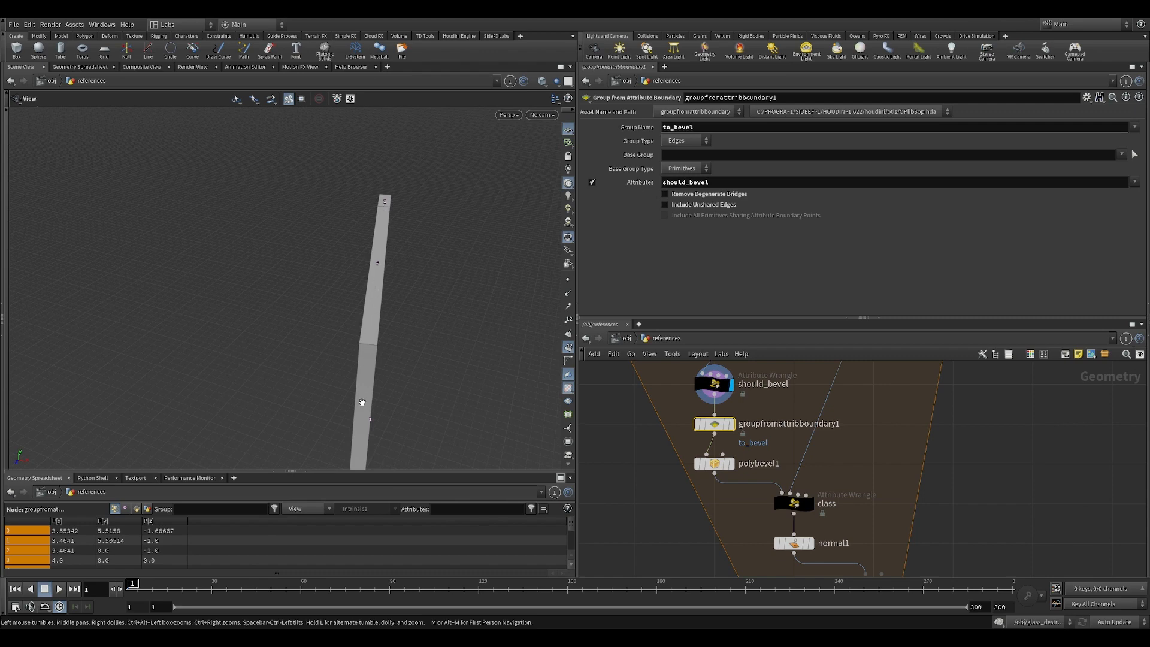
pyautogui.moveTo(414, 354); pyautogui.dragTo(454, 195)
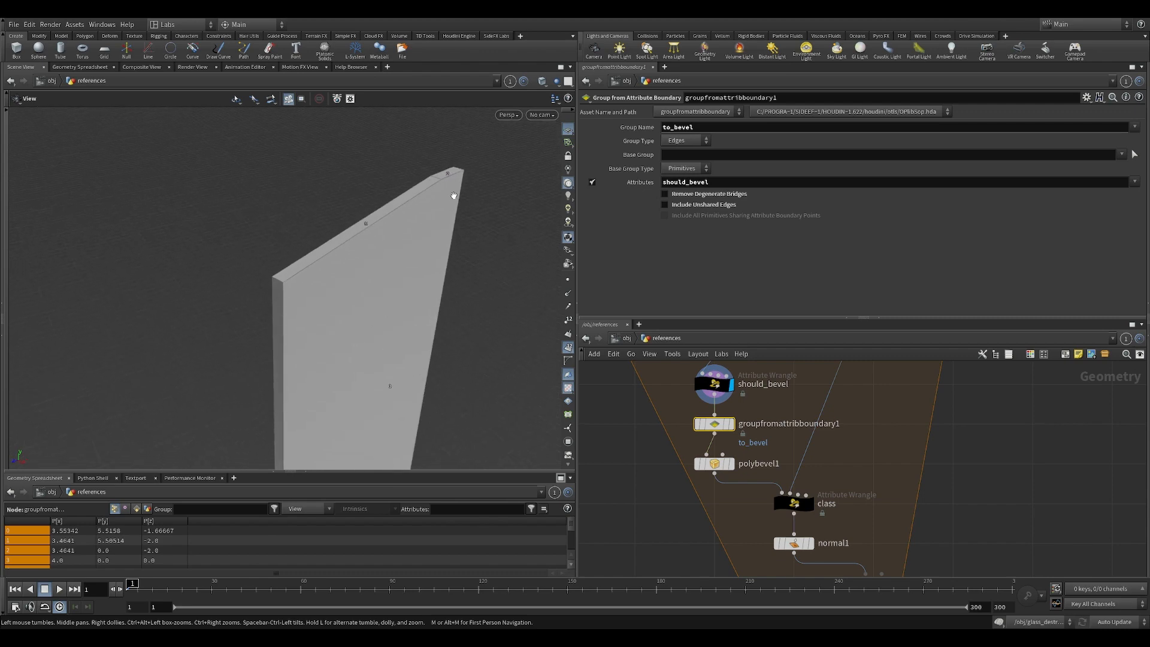
pyautogui.moveTo(382, 281); pyautogui.dragTo(407, 216)
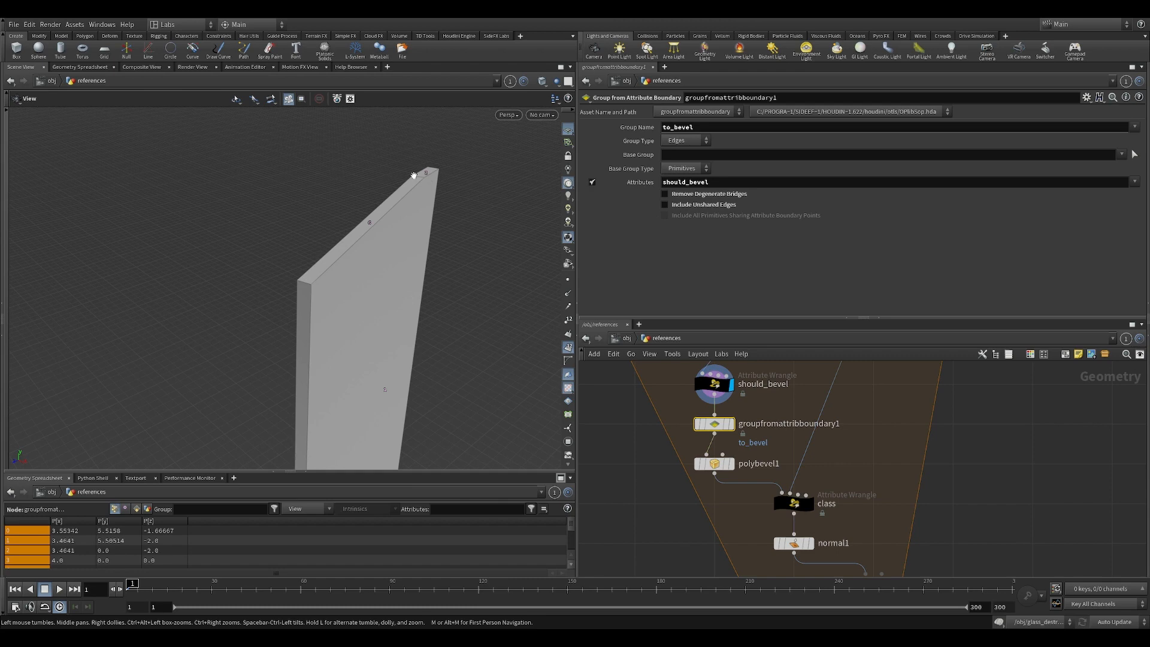
# Display groupfromattribboundary1 and inspect the to_bevel edges around the panel
pyautogui.click(731, 424)
pyautogui.moveTo(457, 371); pyautogui.dragTo(530, 429)
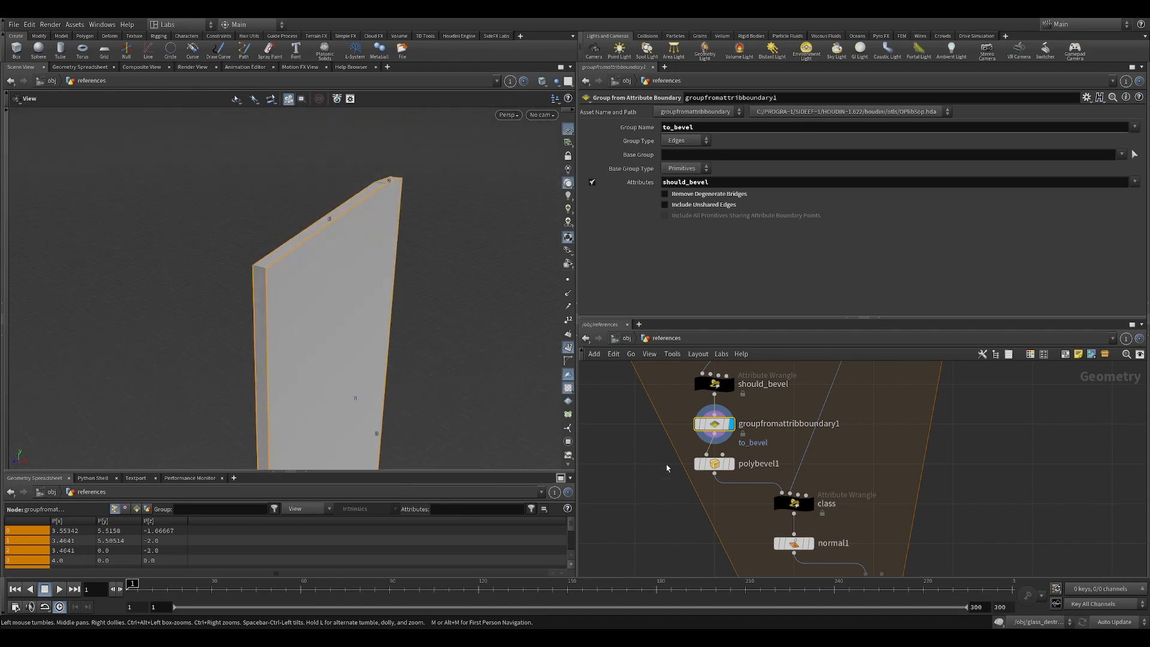
pyautogui.moveTo(637, 455); pyautogui.dragTo(634, 409, button='middle')
pyautogui.moveTo(313, 339); pyautogui.dragTo(271, 331)
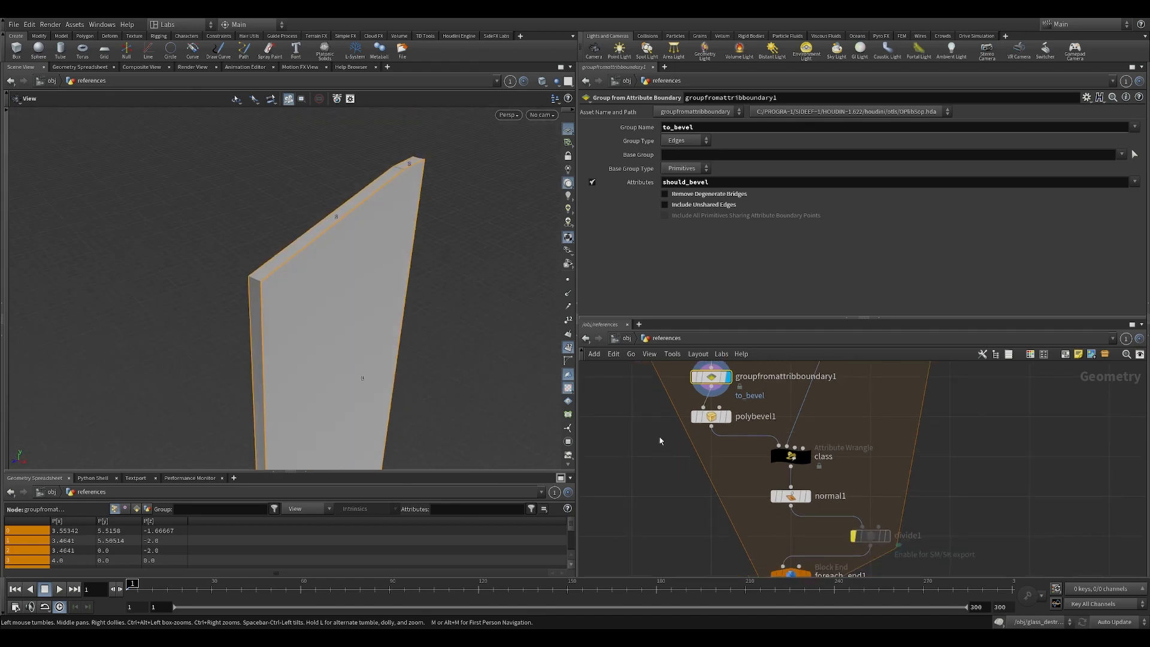
# Select and display polybevel1, and inspect the rounded edges it adds to the panel
pyautogui.moveTo(660, 440); pyautogui.dragTo(662, 481, button='middle')
pyautogui.click(714, 460)
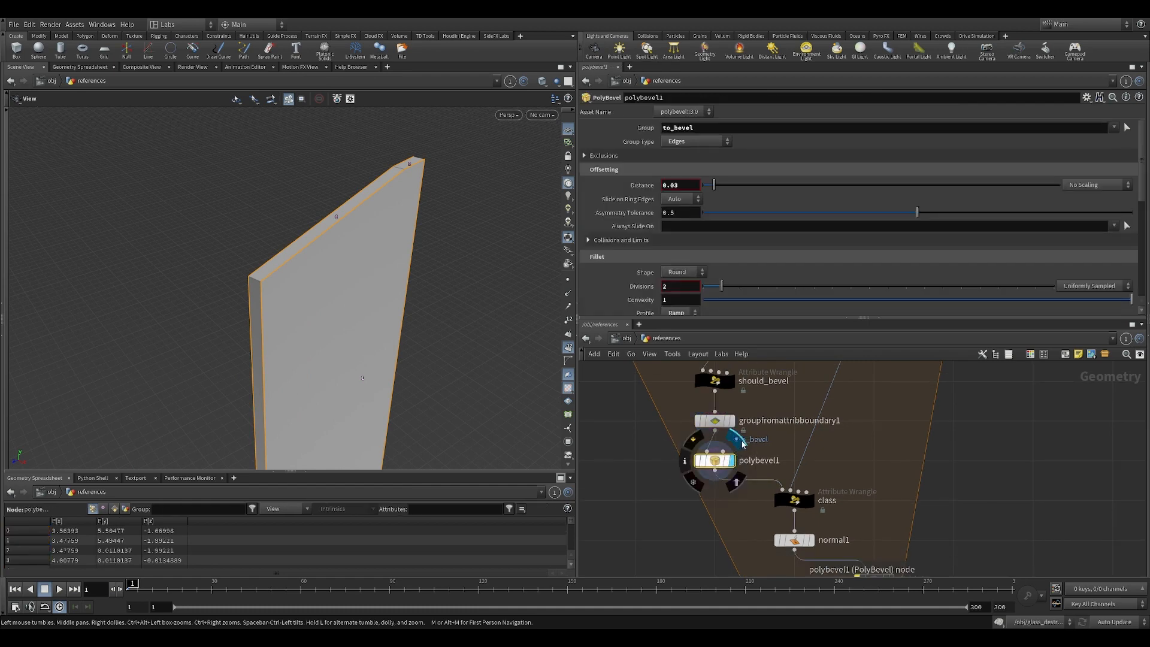
pyautogui.click(741, 443)
pyautogui.scroll(3, 334, 274)
pyautogui.scroll(-3, 303, 254)
pyautogui.moveTo(303, 254); pyautogui.dragTo(330, 251)
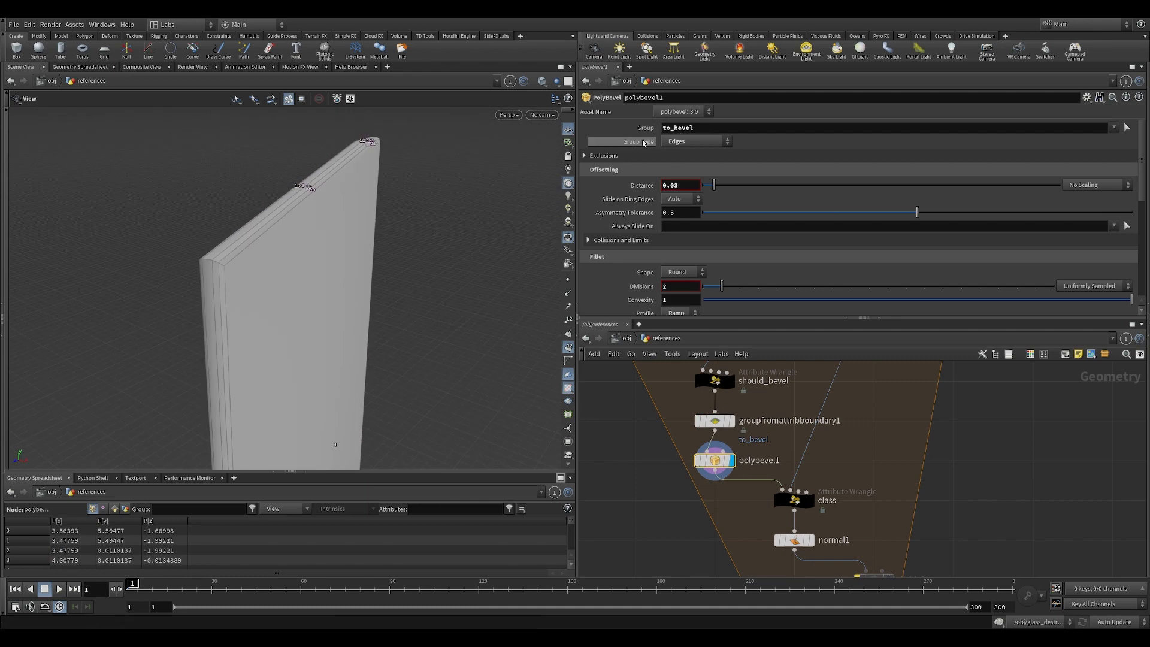
# Examine polybevel1's group type, offset distance, fillet divisions and profile settings against the beveled panel corners
pyautogui.moveTo(647, 149)
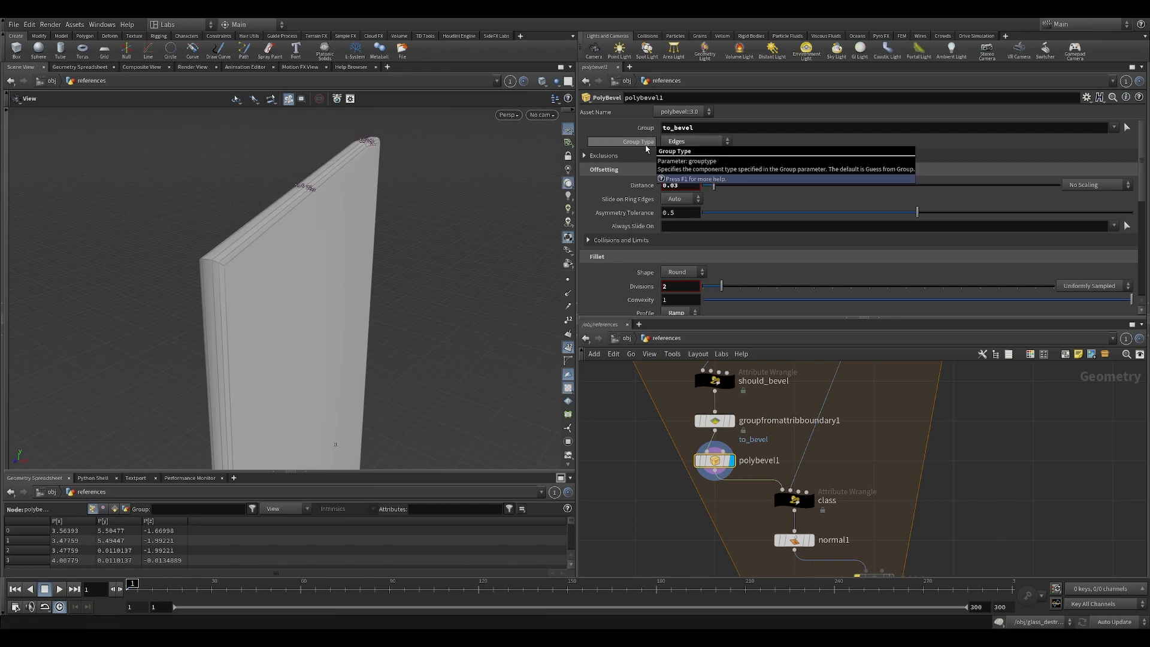
pyautogui.moveTo(353, 336); pyautogui.dragTo(364, 257, button='middle')
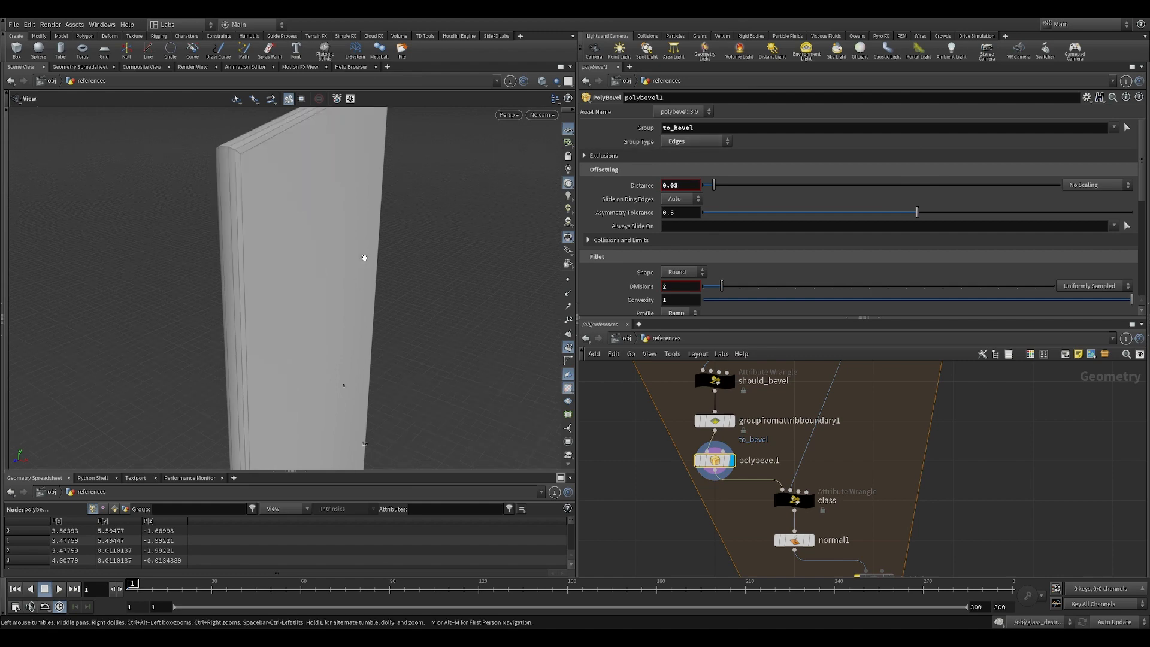
pyautogui.moveTo(364, 257); pyautogui.dragTo(331, 296)
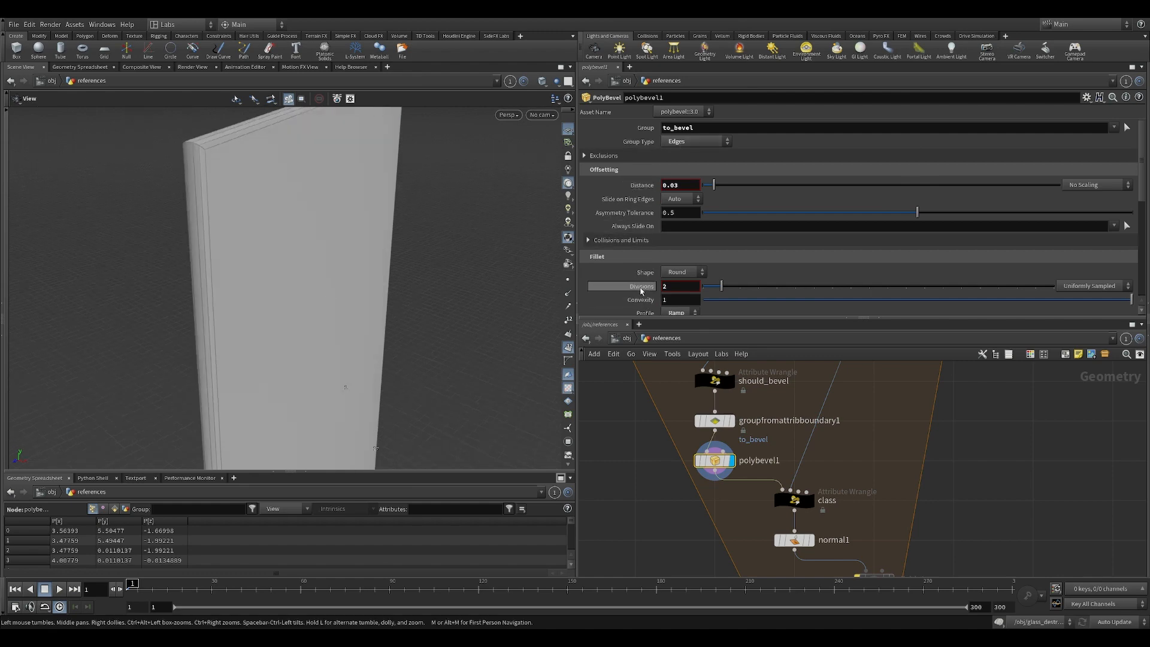
pyautogui.moveTo(259, 300); pyautogui.dragTo(259, 188)
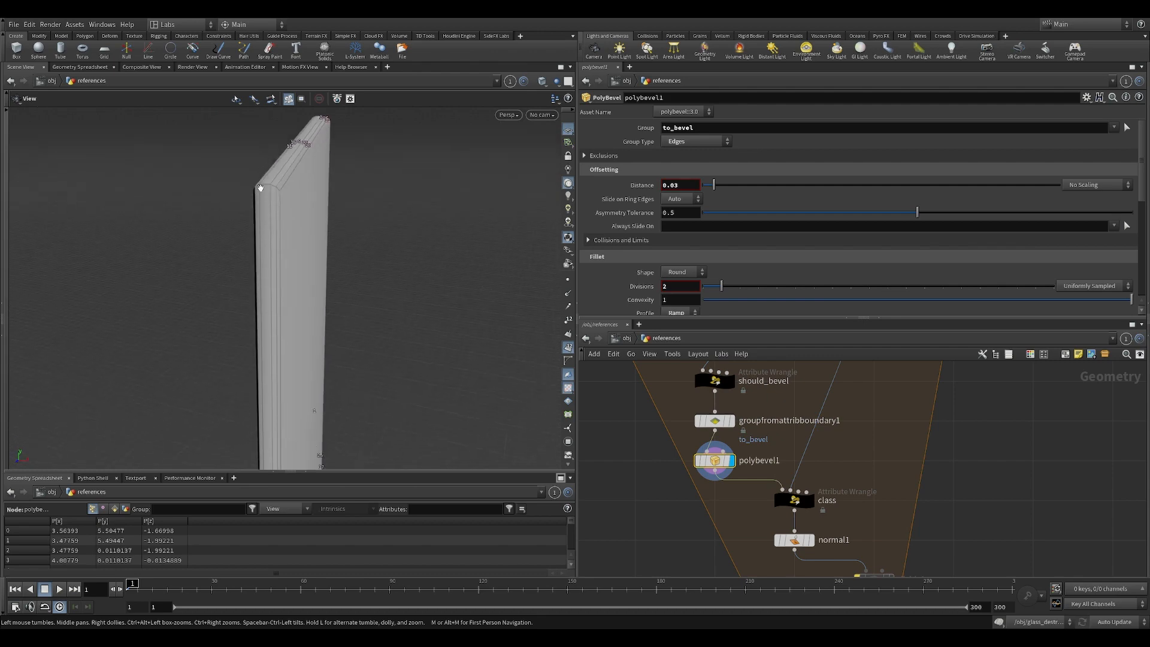
pyautogui.moveTo(332, 236); pyautogui.dragTo(372, 237)
pyautogui.scroll(-5, 797, 219)
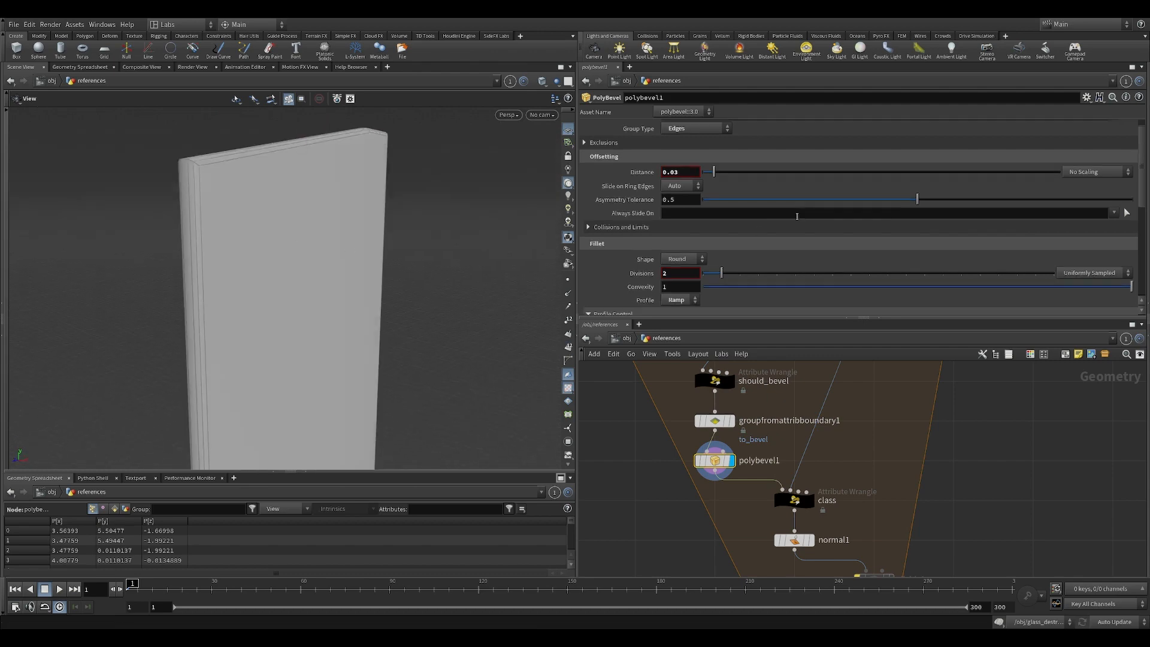
pyautogui.scroll(5, 797, 219)
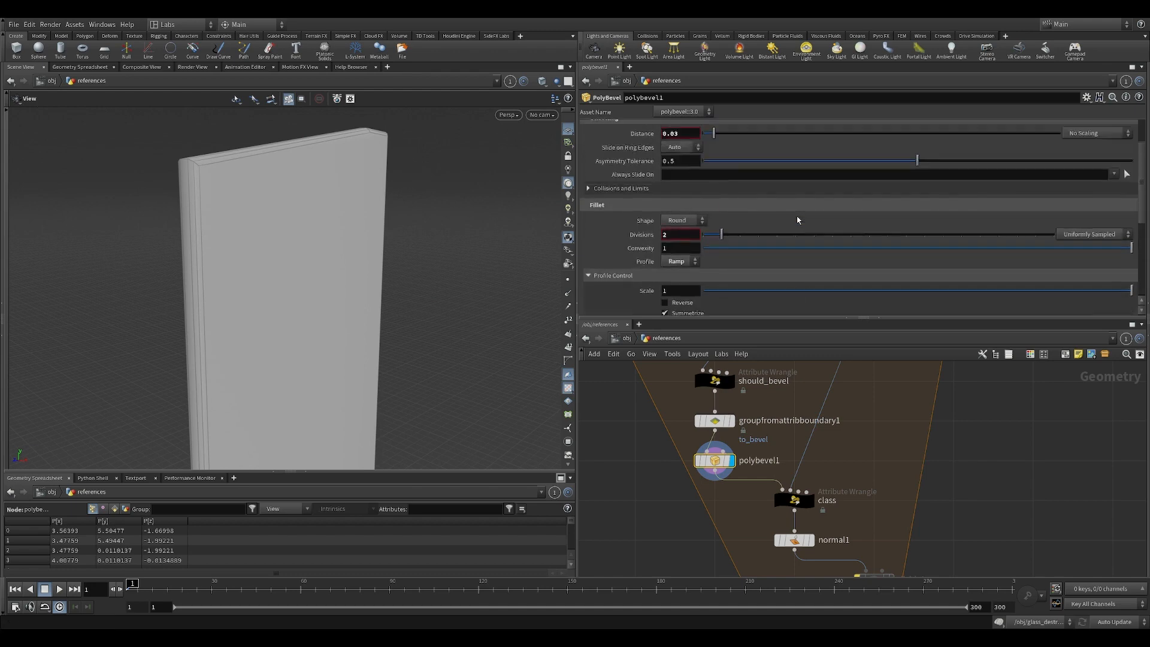
# Select the class wrangle to review its iteration code, and display its result on the panel
pyautogui.moveTo(329, 254); pyautogui.dragTo(422, 317)
pyautogui.moveTo(804, 478); pyautogui.dragTo(792, 419, button='middle')
pyautogui.moveTo(422, 329); pyautogui.dragTo(374, 330)
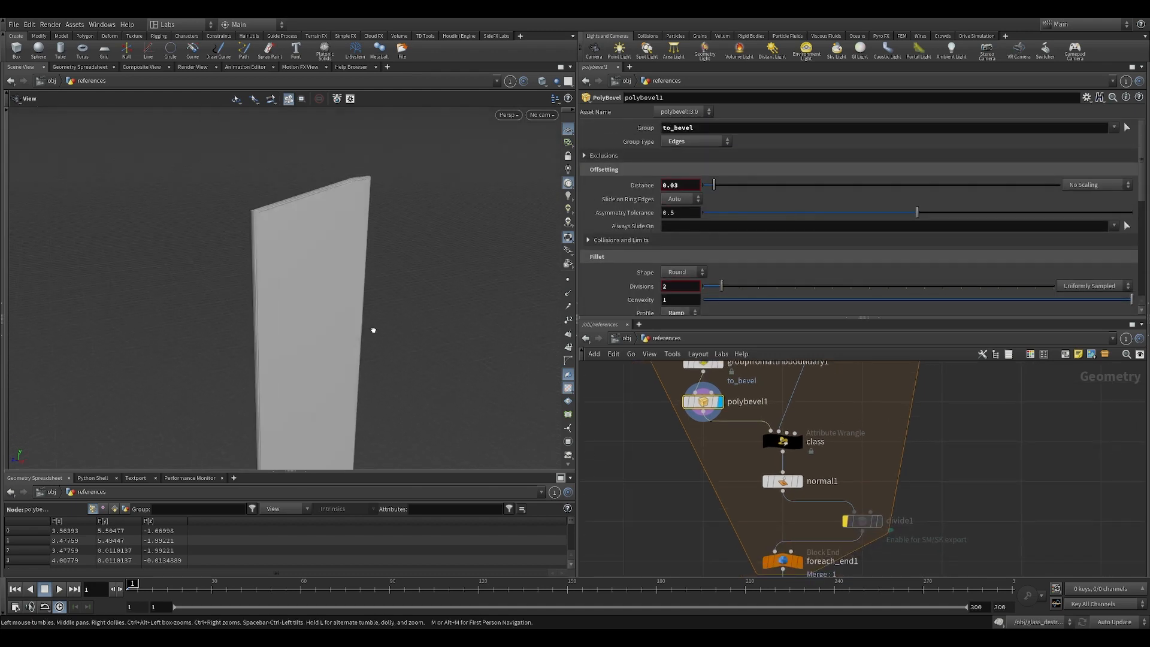
pyautogui.moveTo(855, 445); pyautogui.dragTo(855, 415, button='middle')
pyautogui.moveTo(360, 383); pyautogui.dragTo(360, 311, button='middle')
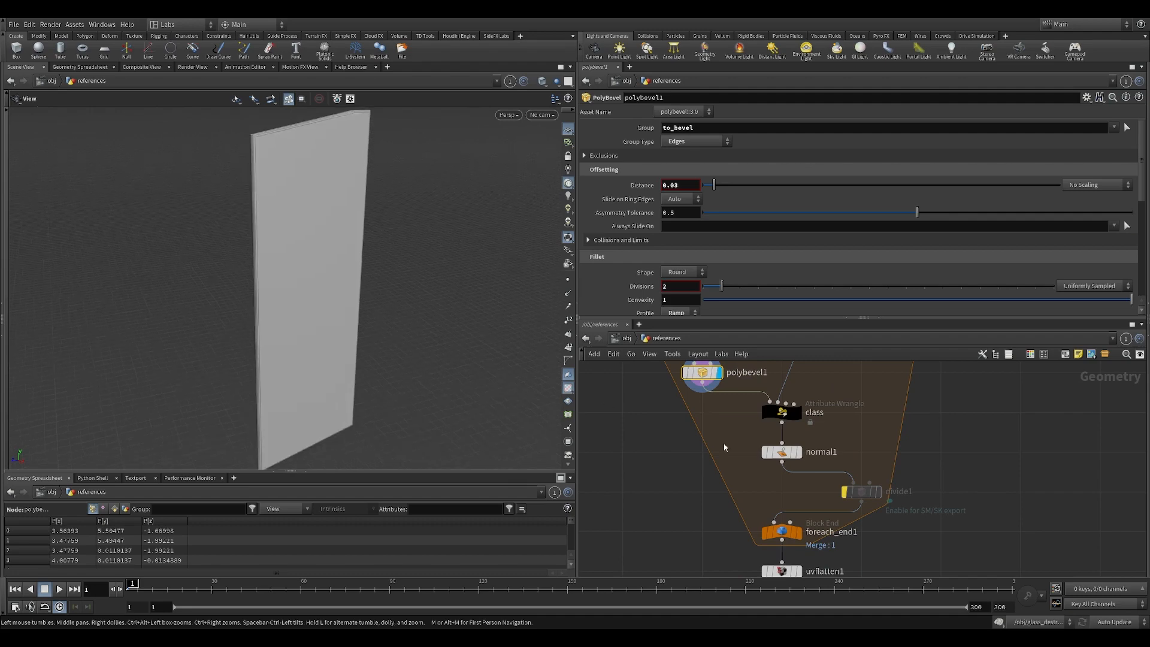
pyautogui.click(777, 413)
pyautogui.scroll(-3, 408, 304)
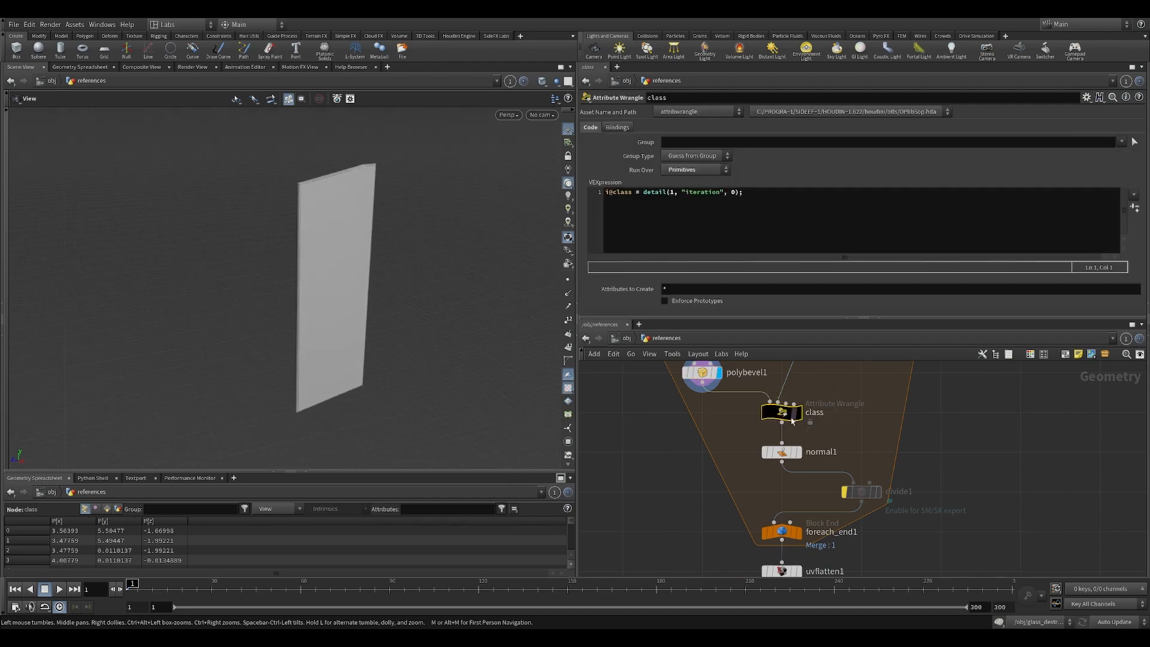
pyautogui.moveTo(793, 421)
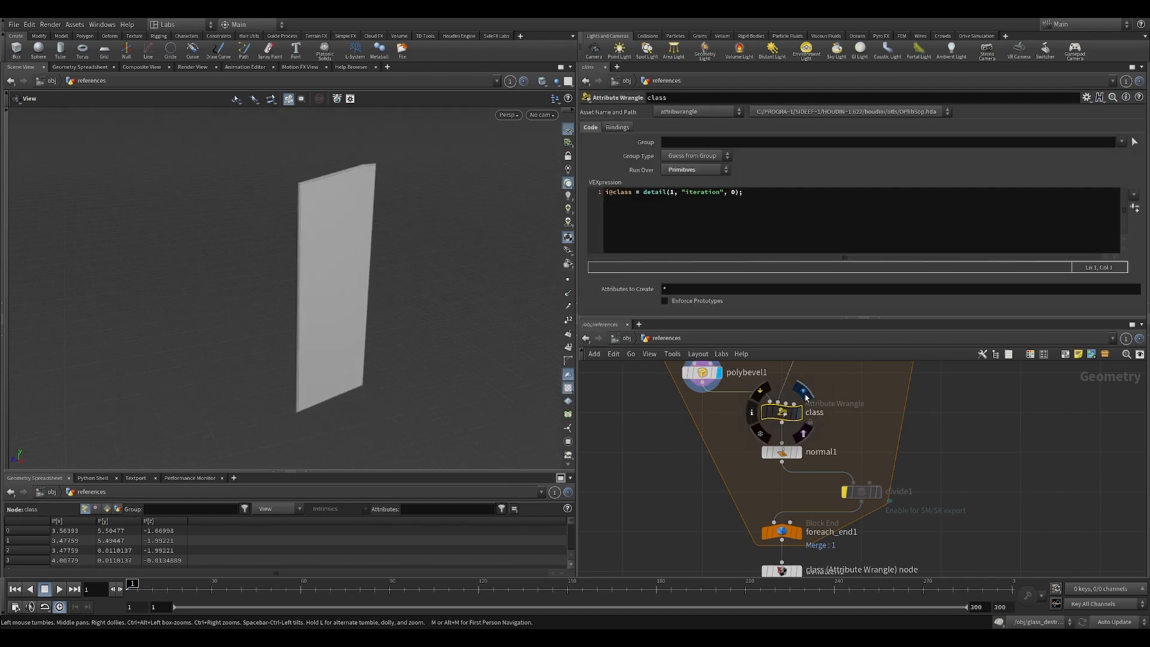
pyautogui.click(803, 391)
pyautogui.moveTo(363, 352); pyautogui.dragTo(371, 206)
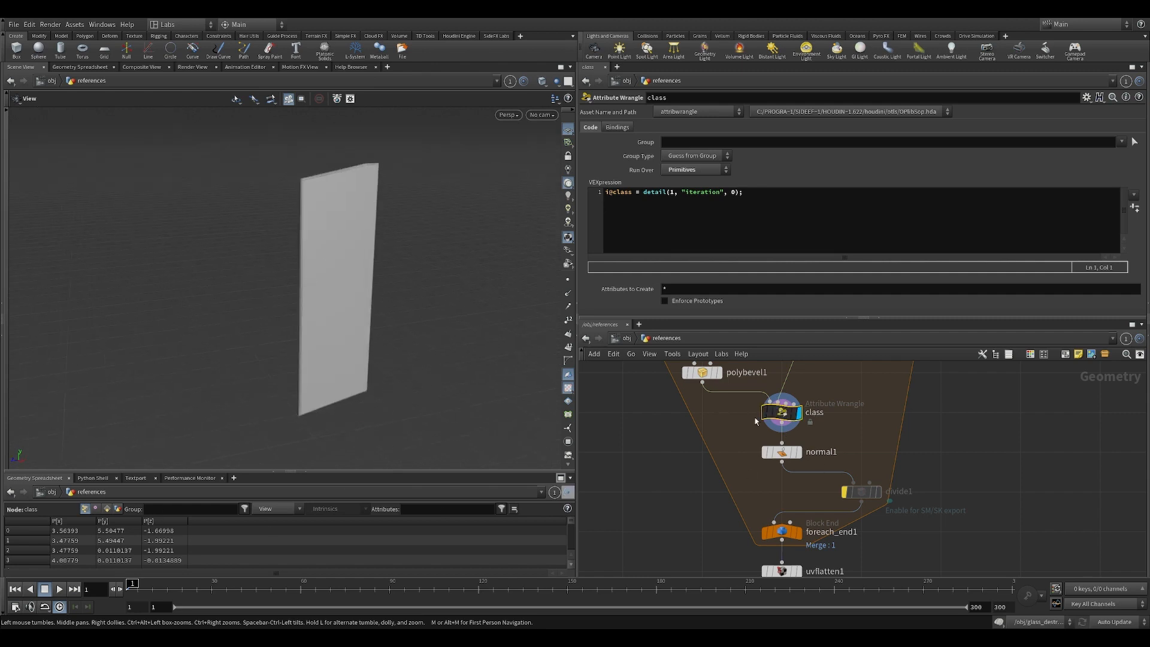
# Show the class wrangle's primitive attributes in the spreadsheet, sort them by class, and inspect the panel
pyautogui.click(107, 509)
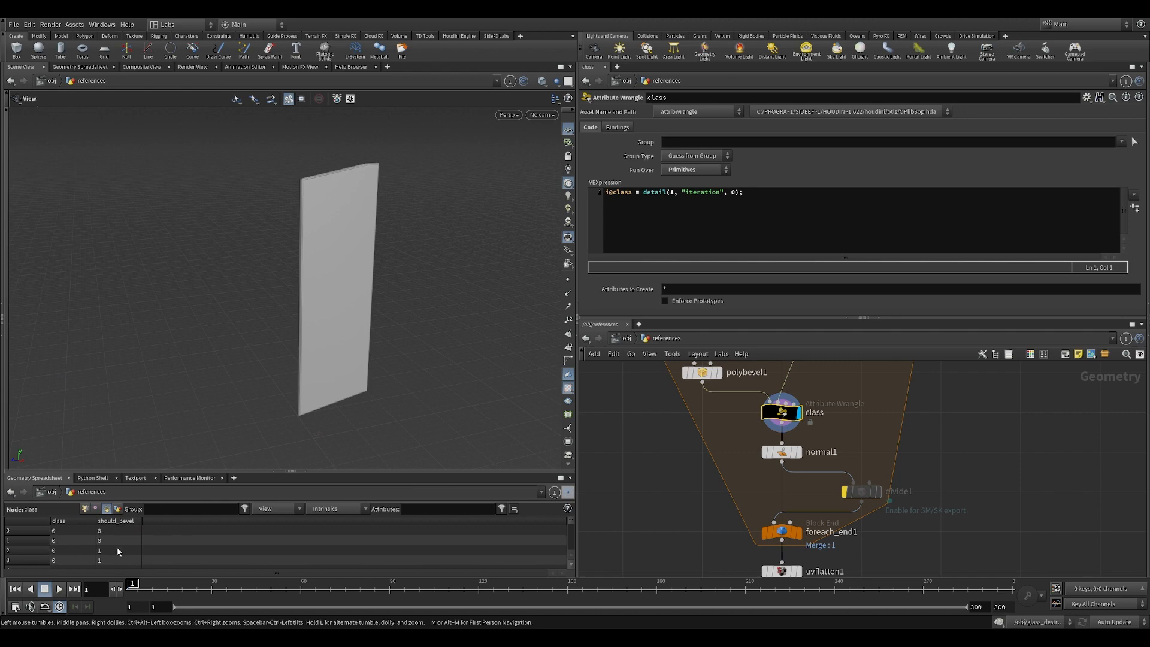
pyautogui.click(67, 520)
pyautogui.moveTo(733, 523); pyautogui.dragTo(723, 484, button='middle')
pyautogui.scroll(-3, 720, 494)
pyautogui.moveTo(354, 281); pyautogui.dragTo(354, 300, button='middle')
pyautogui.moveTo(354, 300)
pyautogui.mouseDown()
pyautogui.moveTo(339, 326)
pyautogui.moveTo(447, 285)
pyautogui.moveTo(367, 300)
pyautogui.moveTo(442, 280)
pyautogui.moveTo(490, 293)
pyautogui.moveTo(308, 326)
pyautogui.moveTo(375, 300)
pyautogui.moveTo(409, 194)
pyautogui.moveTo(342, 305)
pyautogui.moveTo(369, 284)
pyautogui.mouseUp()
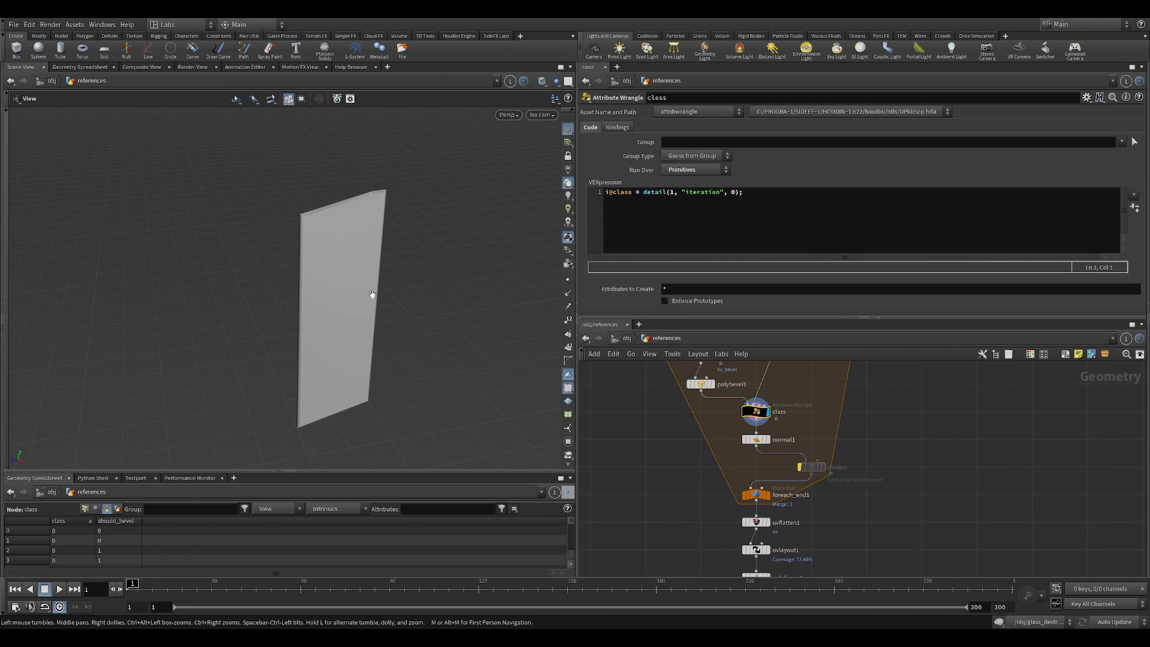
pyautogui.moveTo(378, 381)
pyautogui.mouseDown()
pyautogui.moveTo(380, 357)
pyautogui.moveTo(367, 352)
pyautogui.moveTo(358, 362)
pyautogui.moveTo(378, 371)
pyautogui.mouseUp()
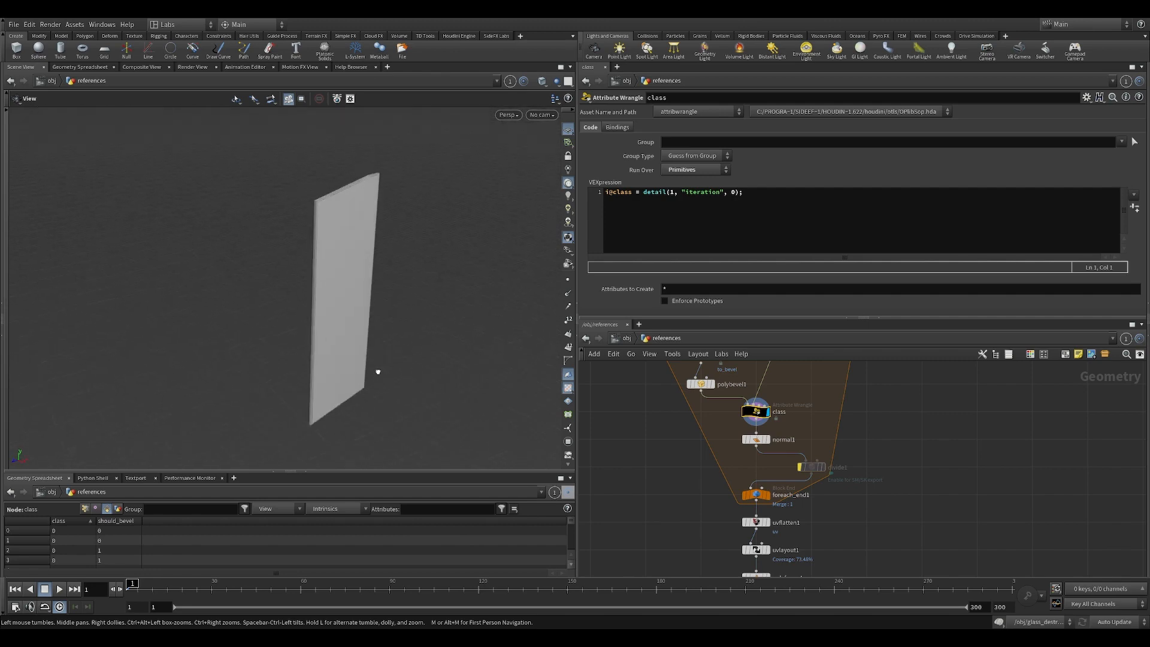
pyautogui.moveTo(377, 312); pyautogui.dragTo(251, 221)
# Select and display normal1, and examine its vertex normal settings and the shading of the beveled edges
pyautogui.scroll(2, 808, 436)
pyautogui.click(738, 442)
pyautogui.click(752, 442)
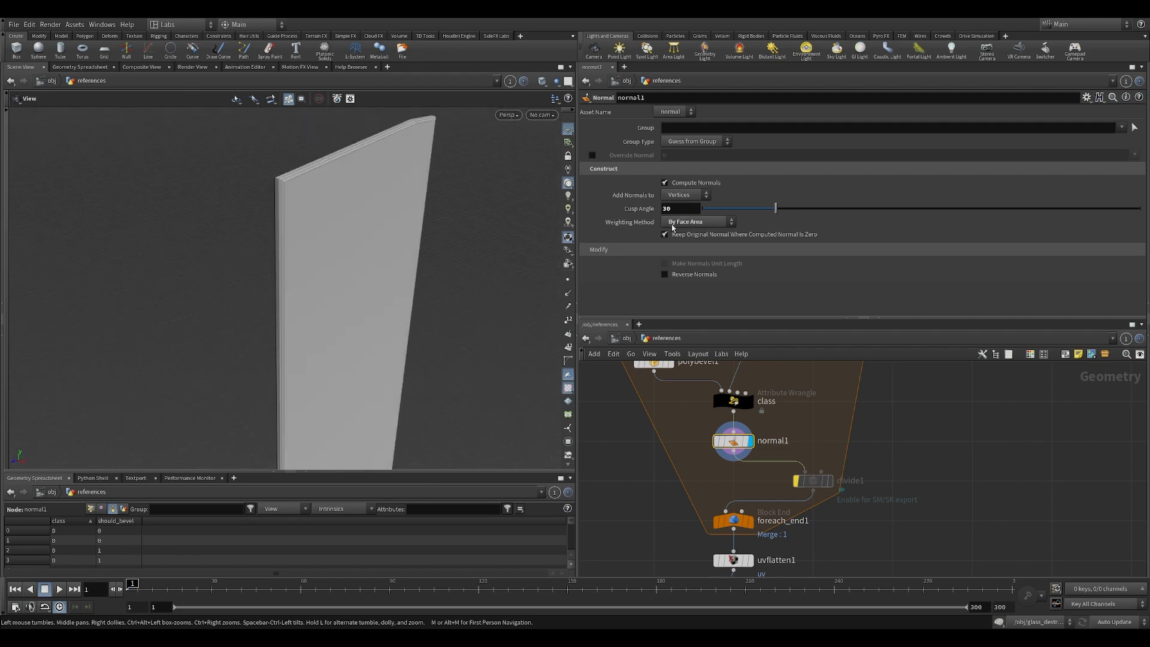
pyautogui.moveTo(389, 276); pyautogui.dragTo(395, 259)
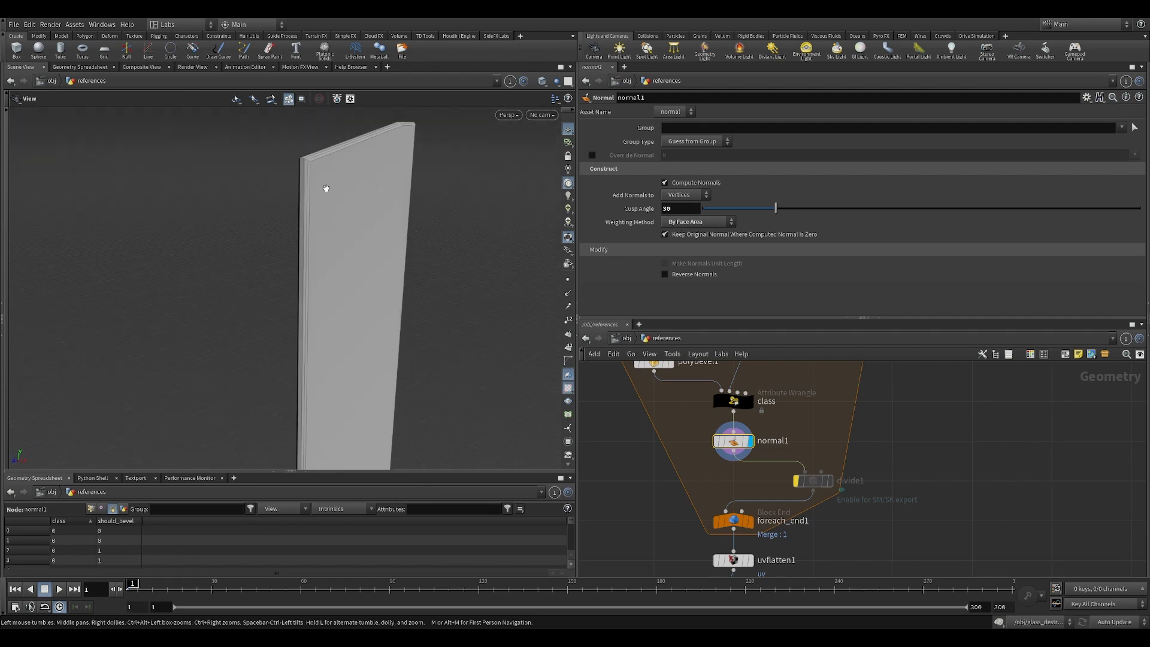
pyautogui.moveTo(326, 188); pyautogui.dragTo(431, 311)
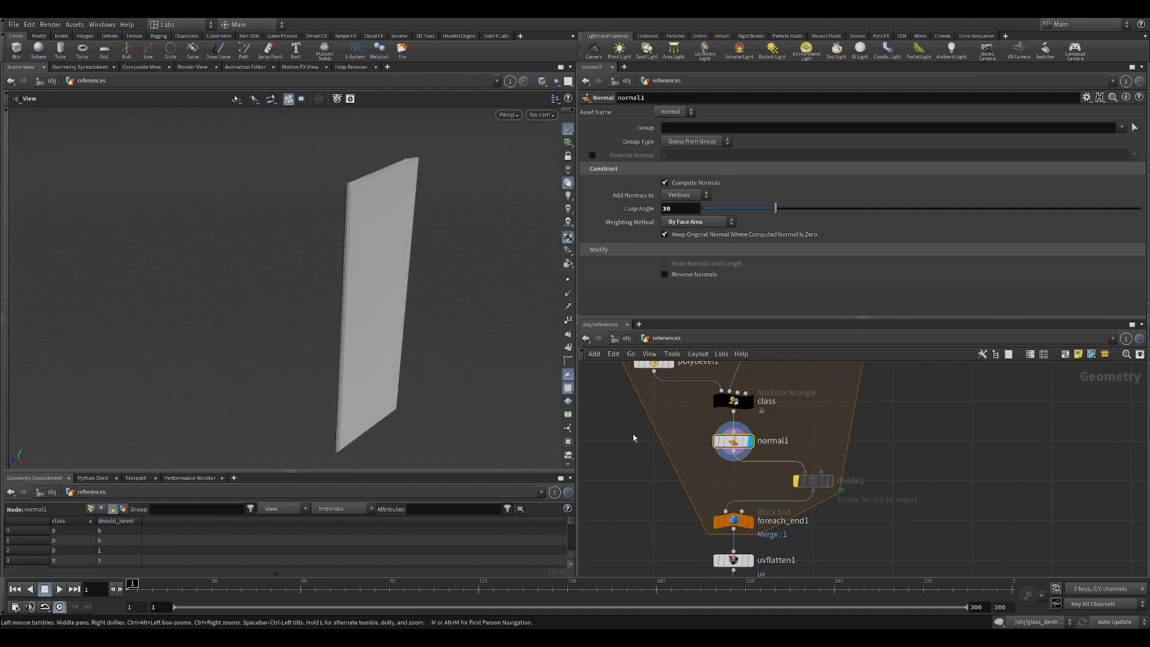
# Display foreach_end1 and turn off its Single Pass option to process all panels of the loop
pyautogui.moveTo(634, 437); pyautogui.dragTo(636, 319, button='middle')
pyautogui.click(733, 402)
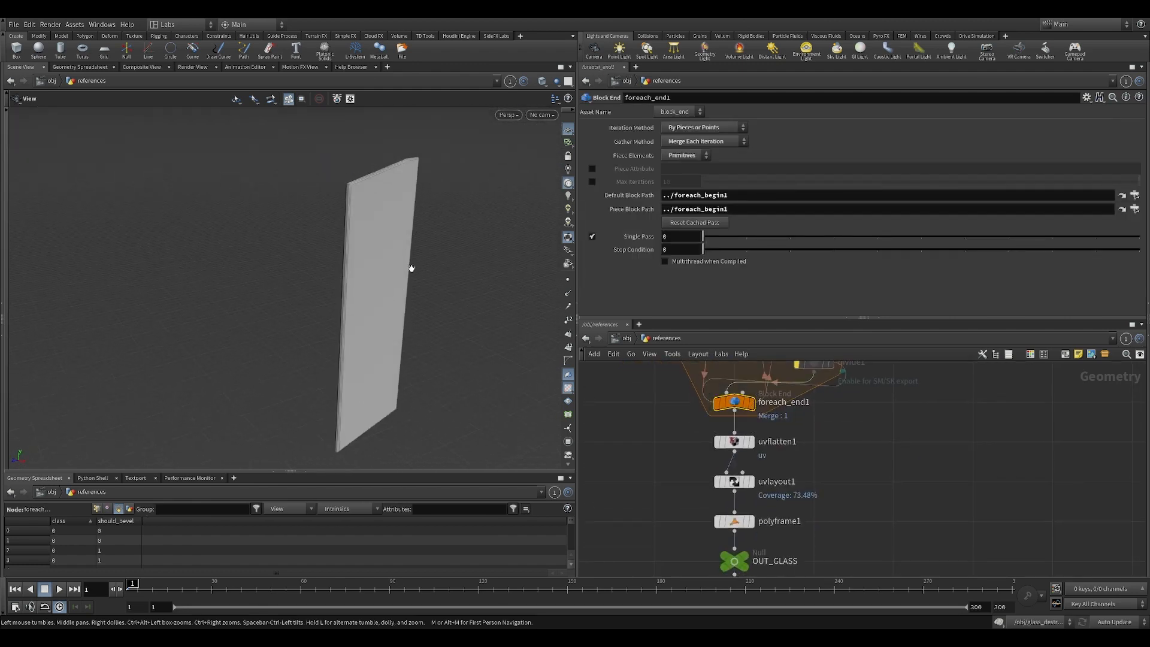
pyautogui.moveTo(411, 268); pyautogui.dragTo(290, 297)
pyautogui.scroll(-3, 846, 434)
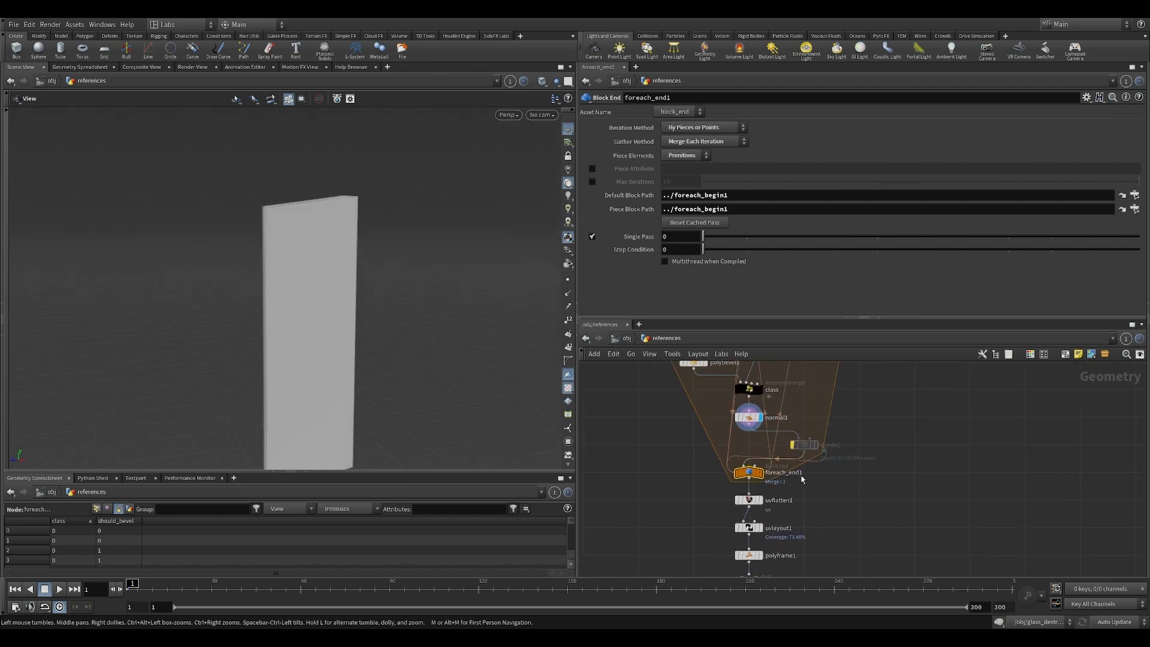
pyautogui.scroll(-3, 413, 351)
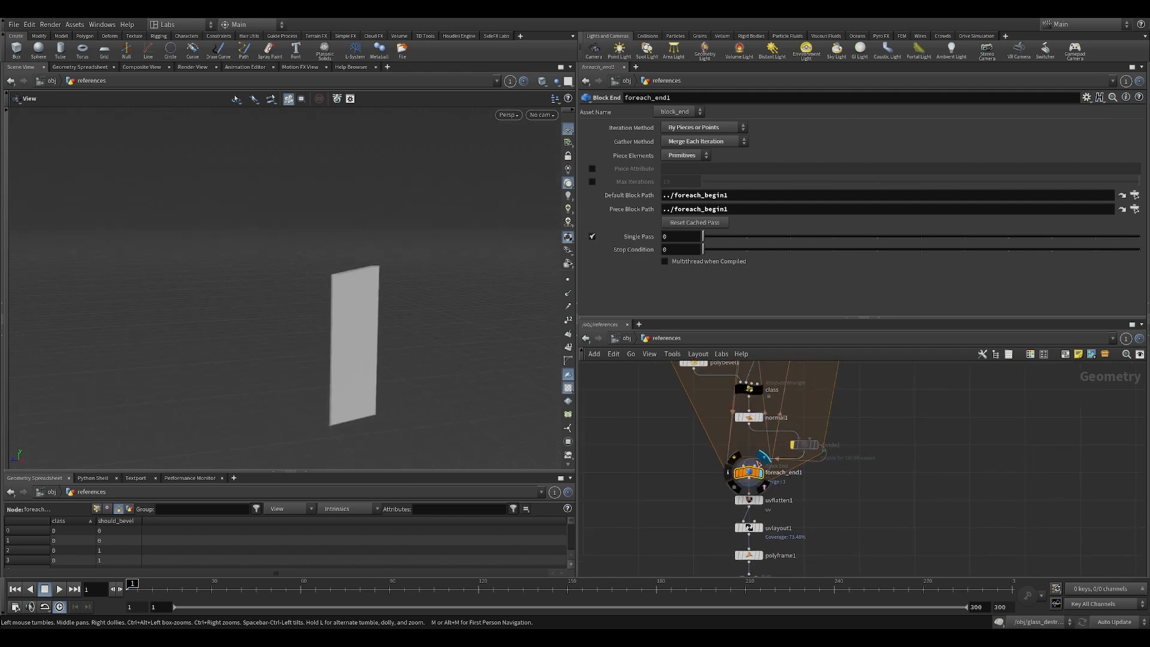
pyautogui.moveTo(702, 407); pyautogui.dragTo(713, 474, button='middle')
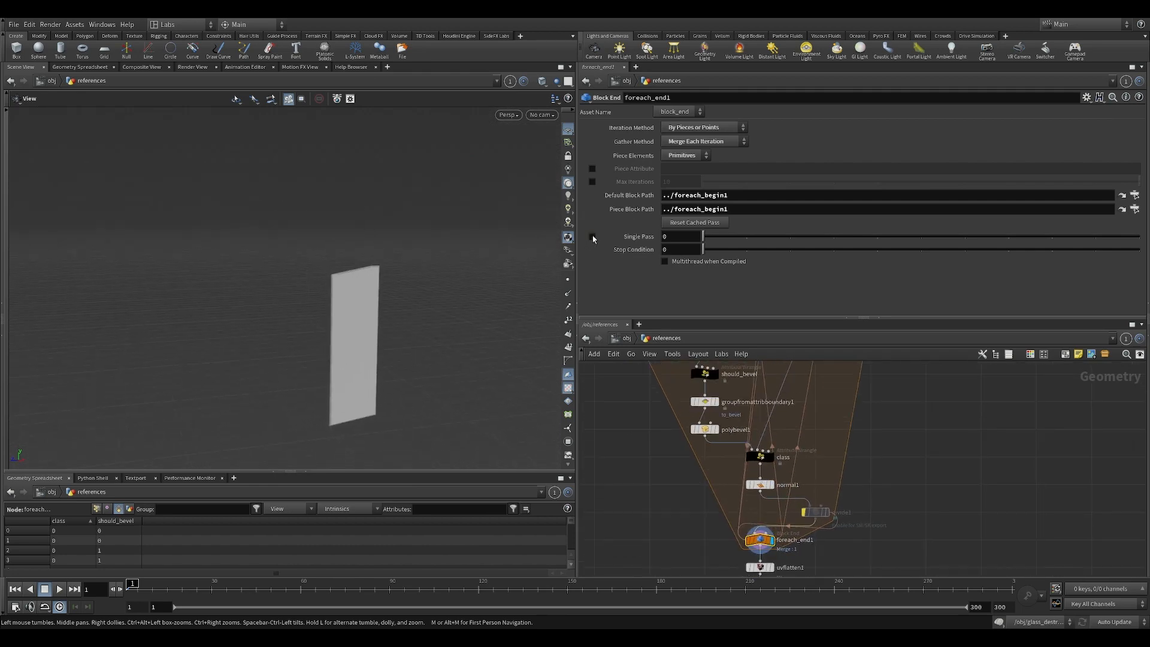
pyautogui.click(592, 237)
pyautogui.moveTo(398, 276)
pyautogui.mouseDown()
pyautogui.moveTo(308, 292)
pyautogui.moveTo(395, 262)
pyautogui.mouseUp()
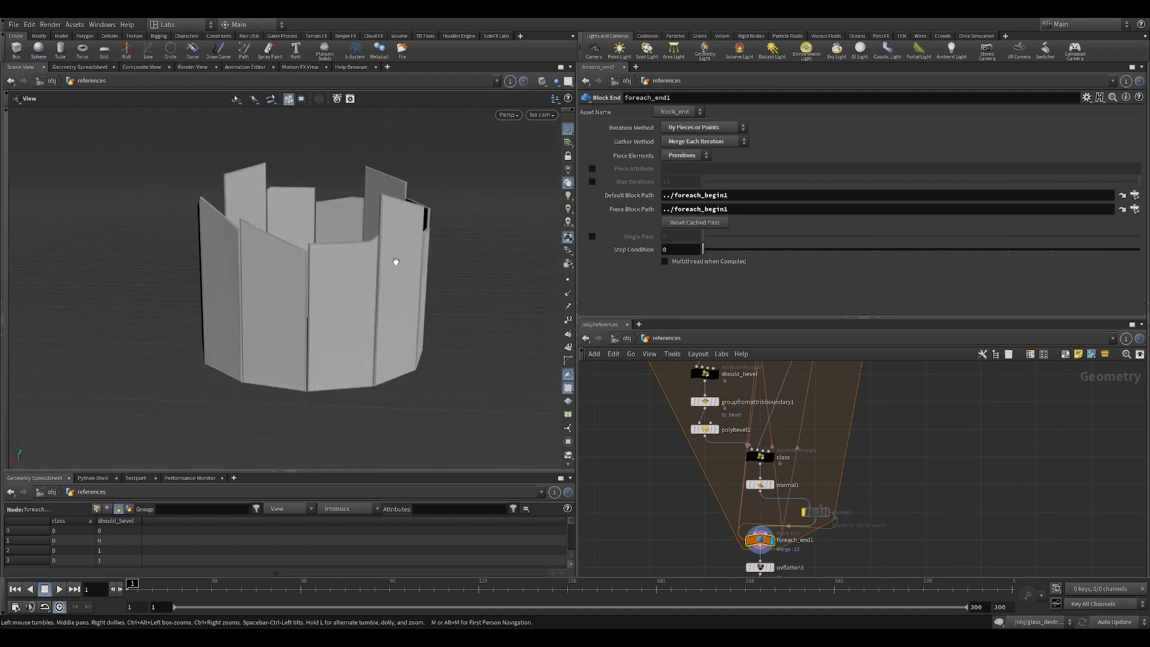
pyautogui.moveTo(395, 262); pyautogui.dragTo(417, 343, button='middle')
# Set mountain1's Iteration Offset to 4.4 to try a different cut pattern across the panels
pyautogui.scroll(-3, 952, 439)
pyautogui.moveTo(918, 435); pyautogui.dragTo(858, 531, button='middle')
pyautogui.scroll(3, 851, 452)
pyautogui.scroll(2, 841, 452)
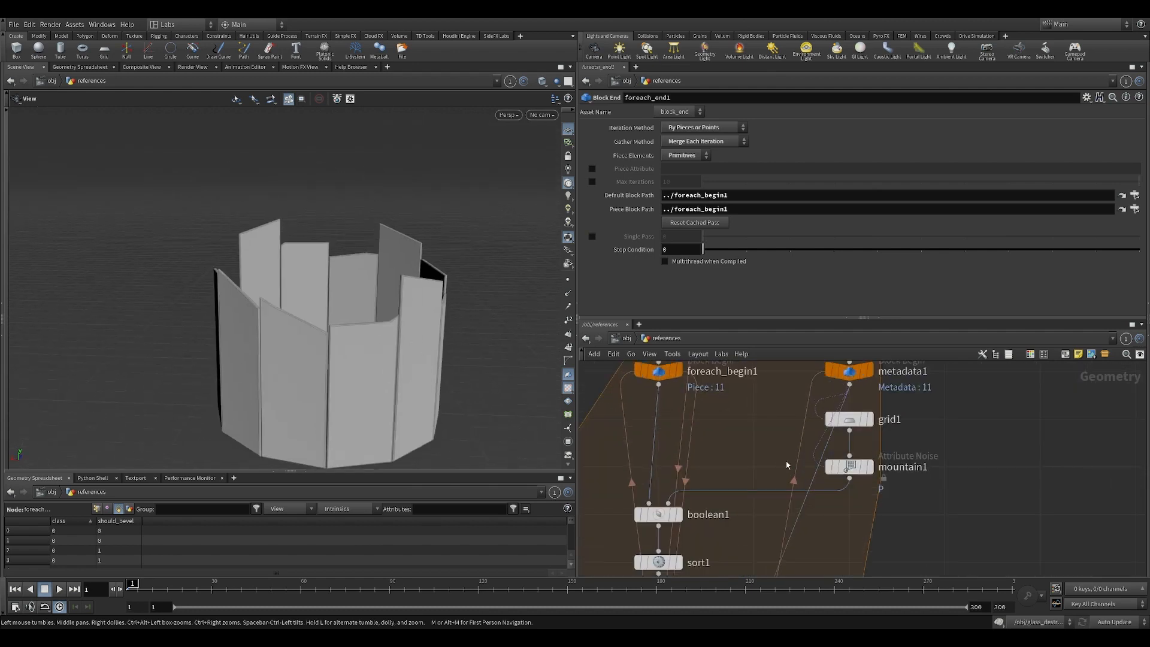
pyautogui.click(847, 466)
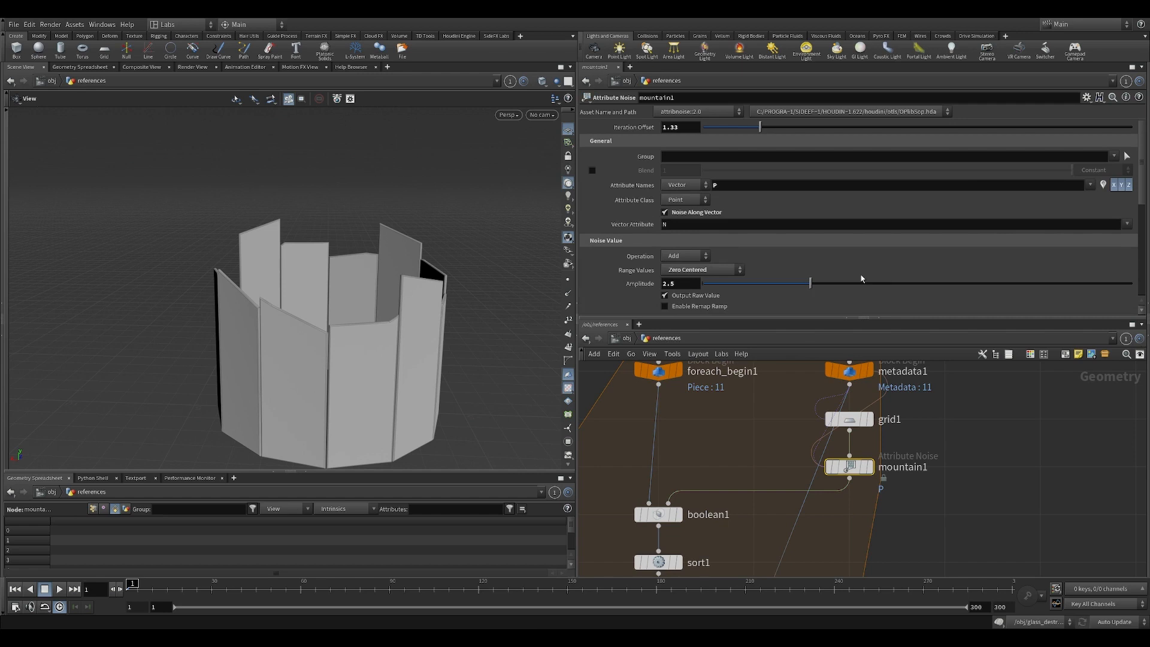
pyautogui.moveTo(760, 127); pyautogui.dragTo(893, 122)
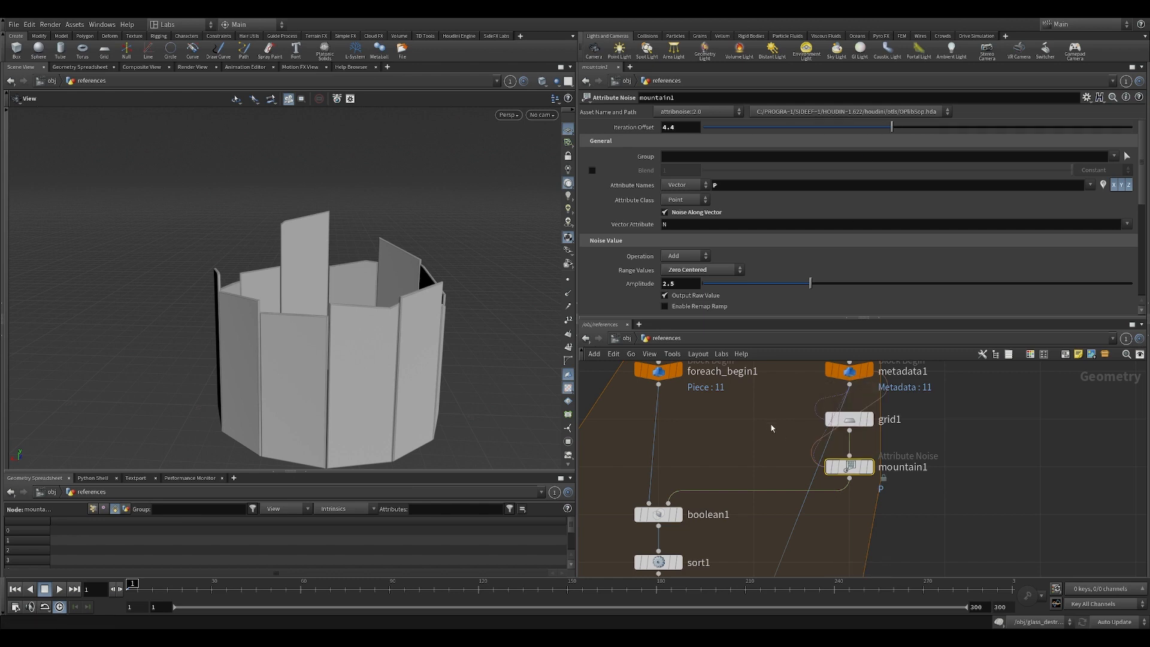
pyautogui.moveTo(771, 424); pyautogui.dragTo(749, 416, button='middle')
# Set grid1's Height Range to 2 and 7 to try a wider variation in panel heights
pyautogui.click(828, 411)
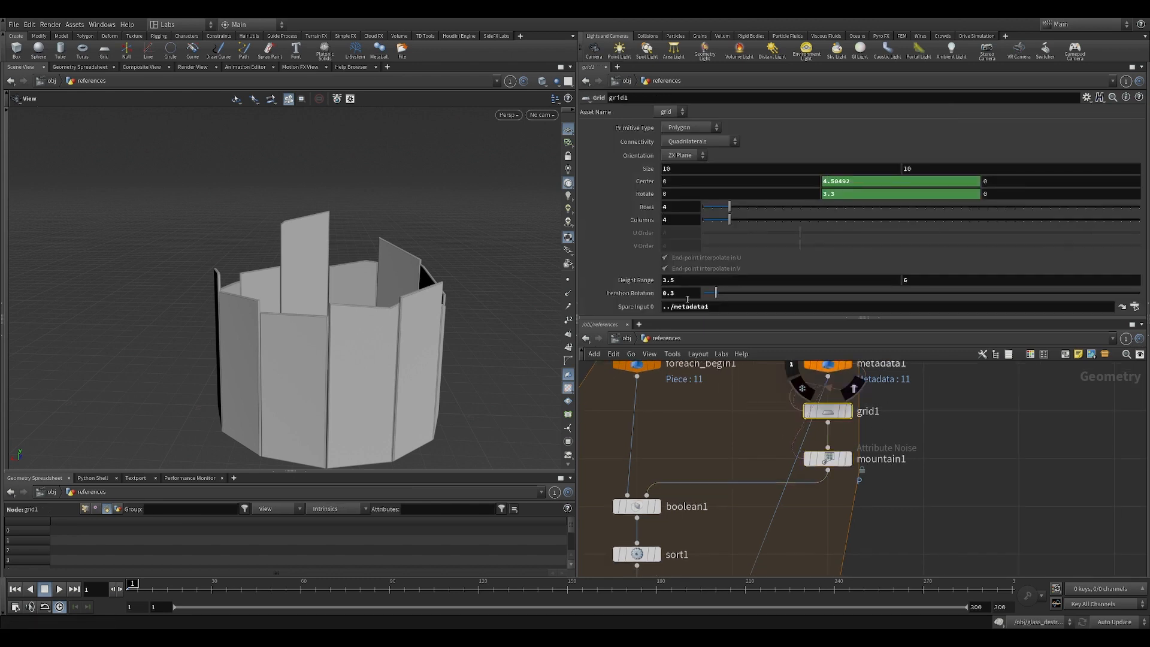
pyautogui.click(734, 280)
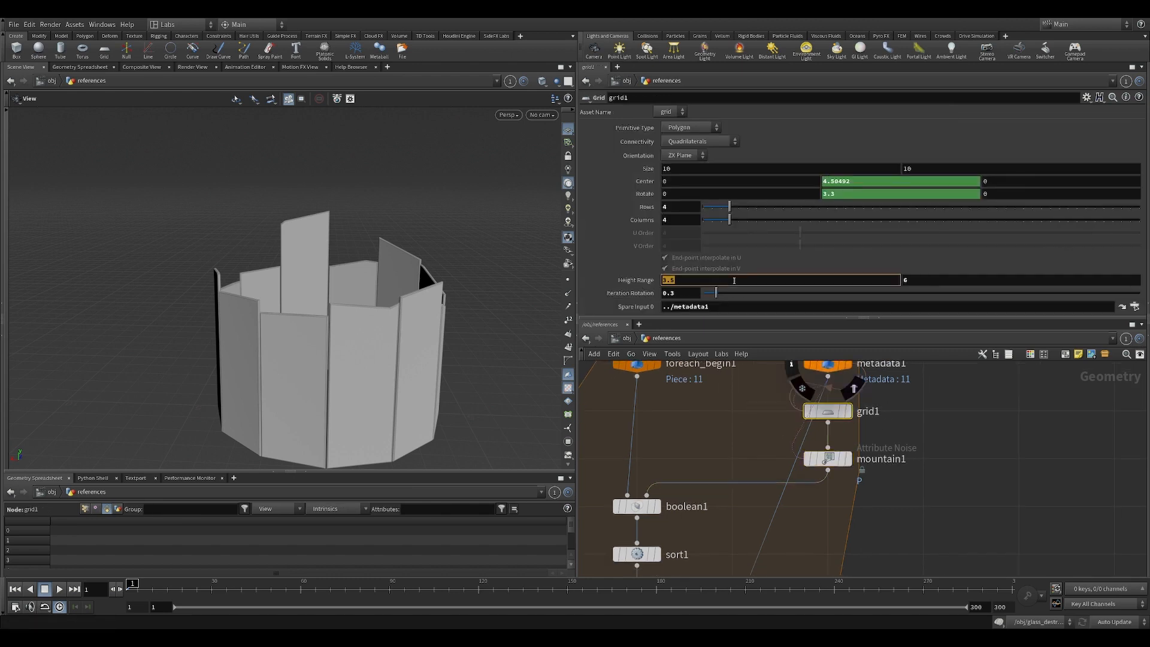
pyautogui.write('2')
pyautogui.press('Return')
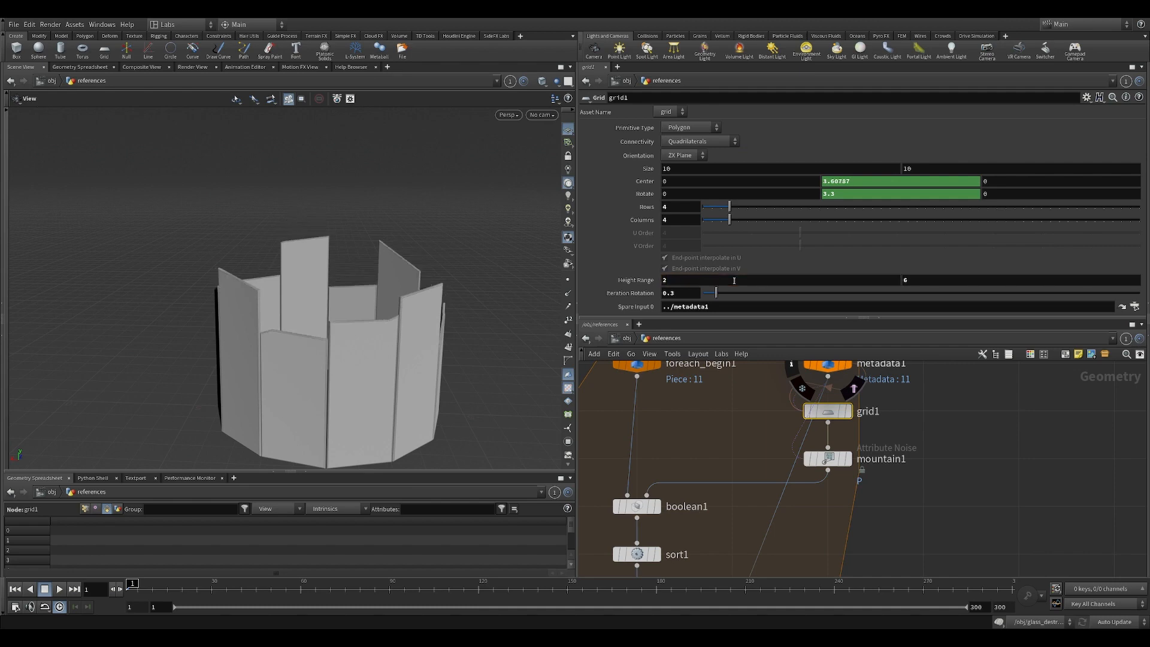
pyautogui.click(936, 281)
pyautogui.press('Return')
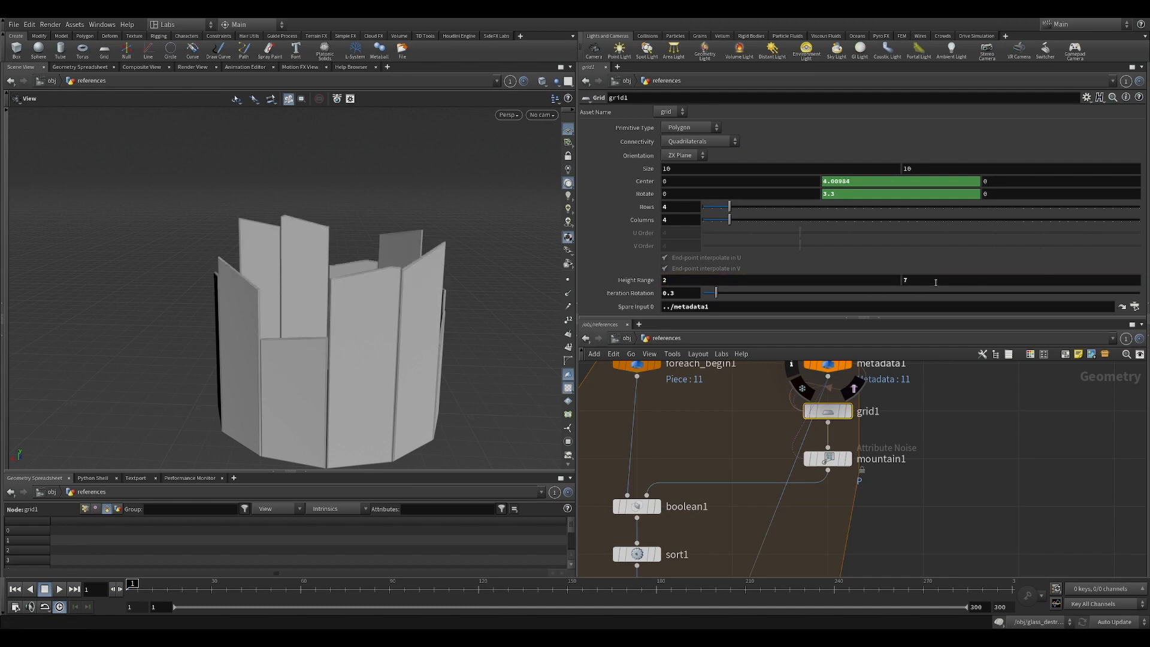
pyautogui.moveTo(327, 287)
pyautogui.mouseDown()
pyautogui.moveTo(415, 278)
pyautogui.moveTo(308, 300)
pyautogui.moveTo(339, 303)
pyautogui.mouseUp()
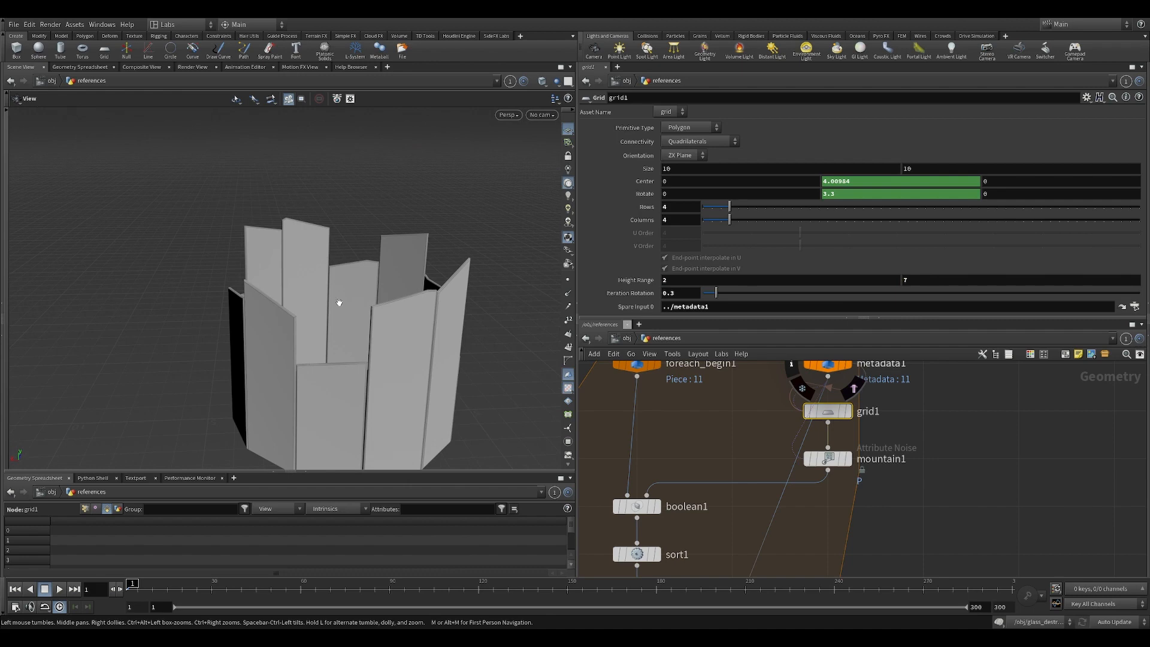
# Restore the lower value of grid1's Height Range to 3.5
pyautogui.click(679, 279)
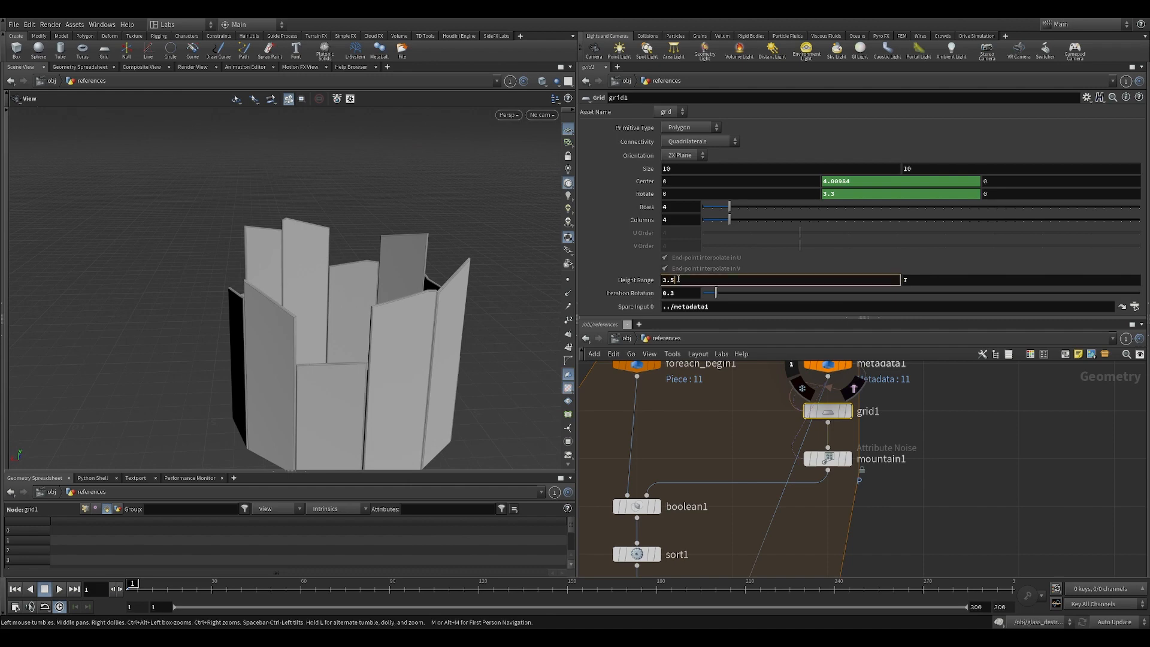
pyautogui.write('3.5')
pyautogui.press('Return')
# Restore mountain1's Iteration Offset to 1.33 and check the resulting ring of panels
pyautogui.click(827, 459)
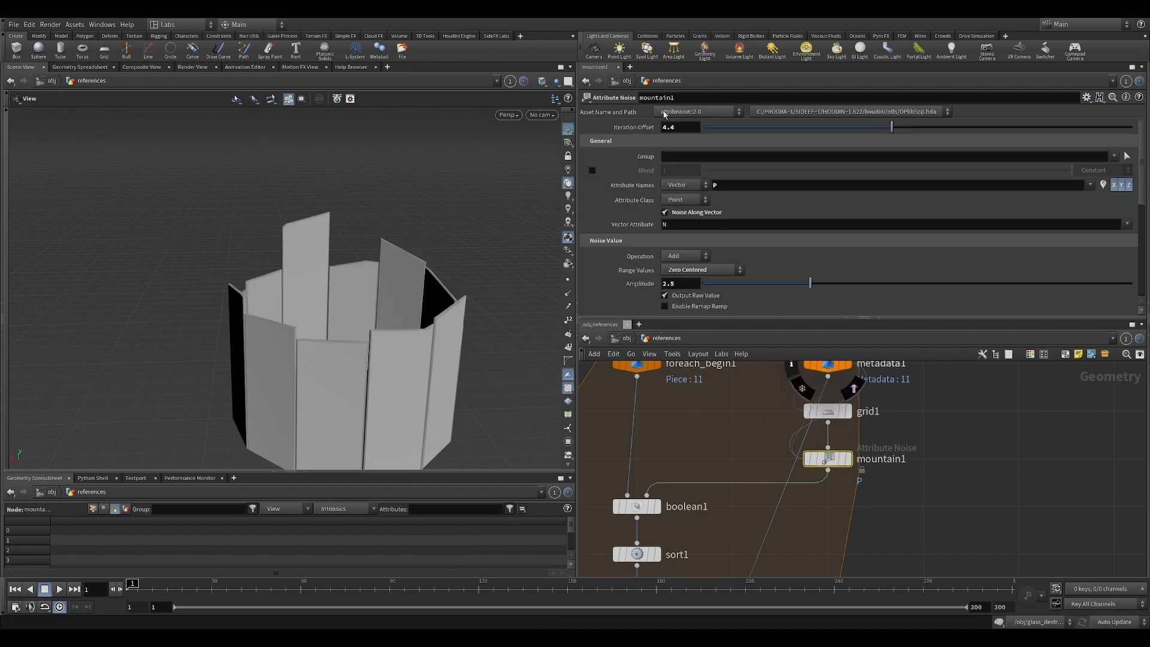
pyautogui.click(683, 127)
pyautogui.write('1.33')
pyautogui.press('Return')
pyautogui.moveTo(414, 288); pyautogui.dragTo(456, 246)
pyautogui.scroll(-1, 875, 522)
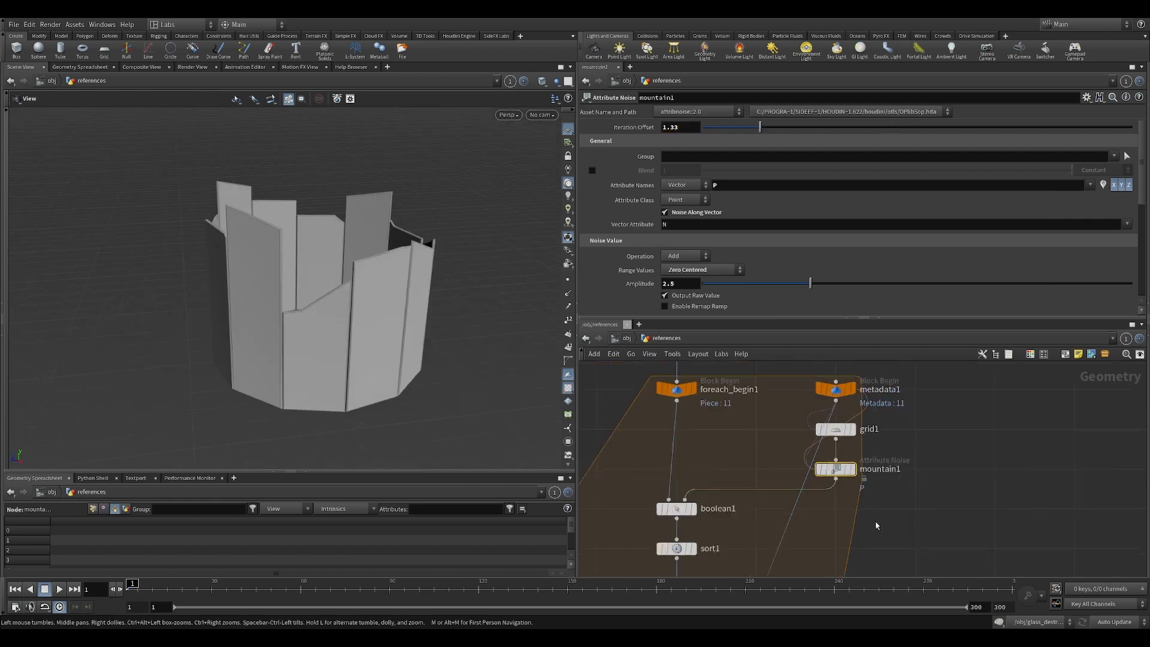
# Display the uvflatten1 node below the for-each loop and inspect the UV checker pattern on the glass panels
pyautogui.scroll(-4, 876, 525)
pyautogui.moveTo(876, 525); pyautogui.dragTo(901, 378, button='middle')
pyautogui.moveTo(865, 501); pyautogui.dragTo(876, 395, button='middle')
pyautogui.scroll(5, 851, 503)
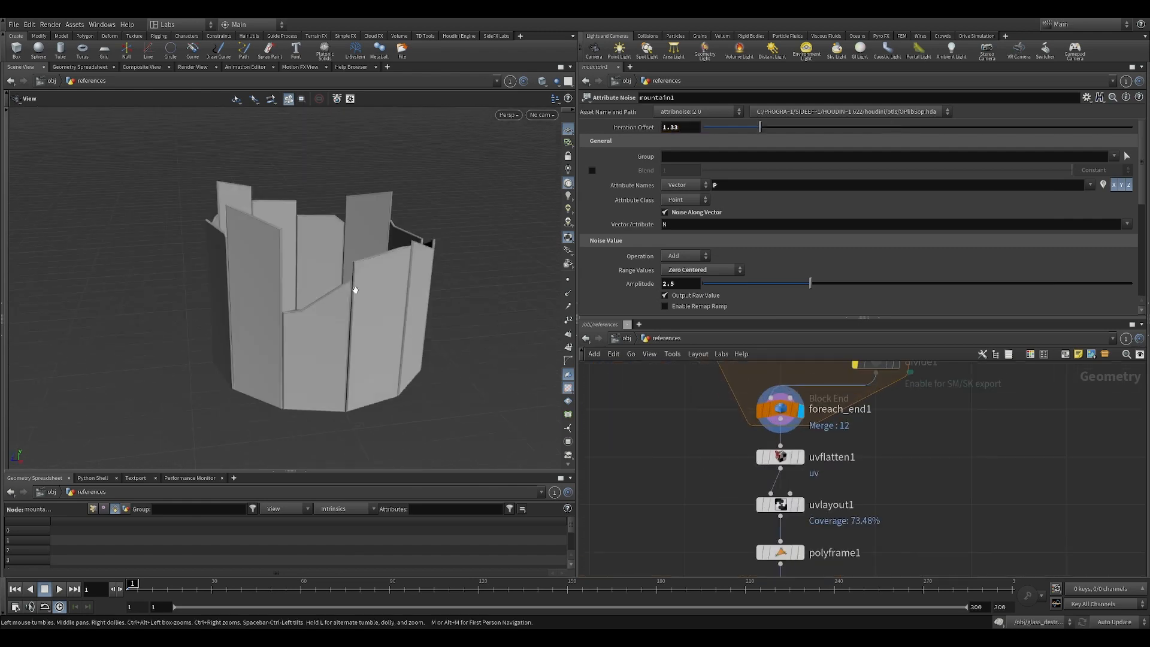
pyautogui.moveTo(355, 290); pyautogui.dragTo(336, 359)
pyautogui.scroll(3, 357, 323)
pyautogui.scroll(2, 772, 473)
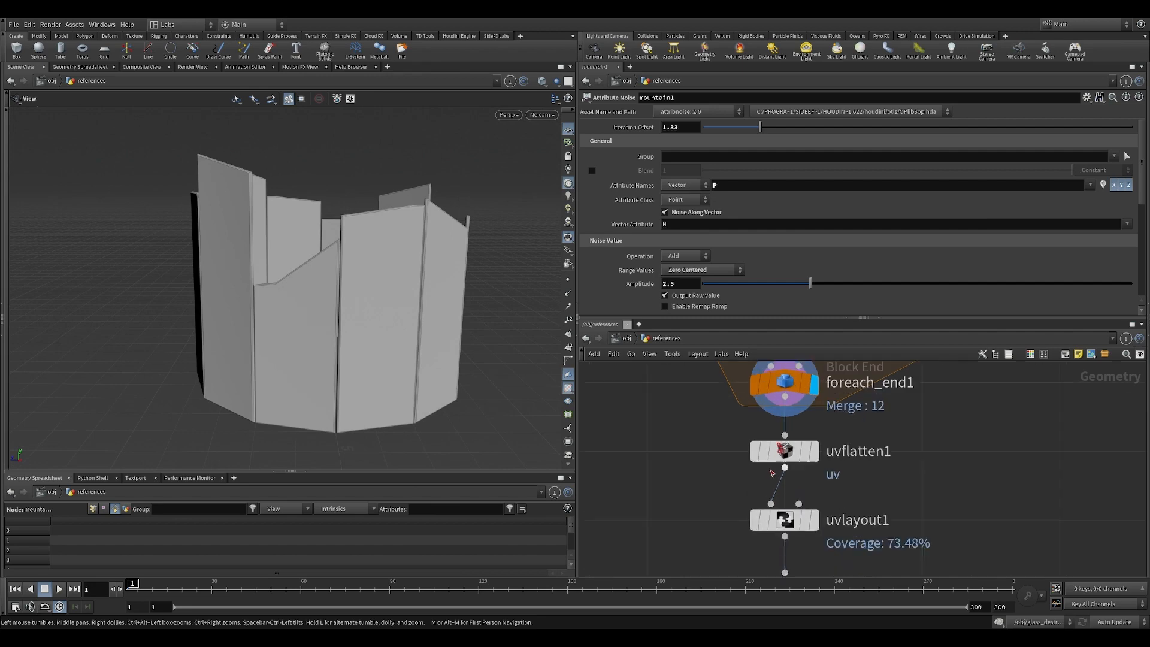
pyautogui.moveTo(772, 472); pyautogui.dragTo(764, 427, button='middle')
pyautogui.click(791, 406)
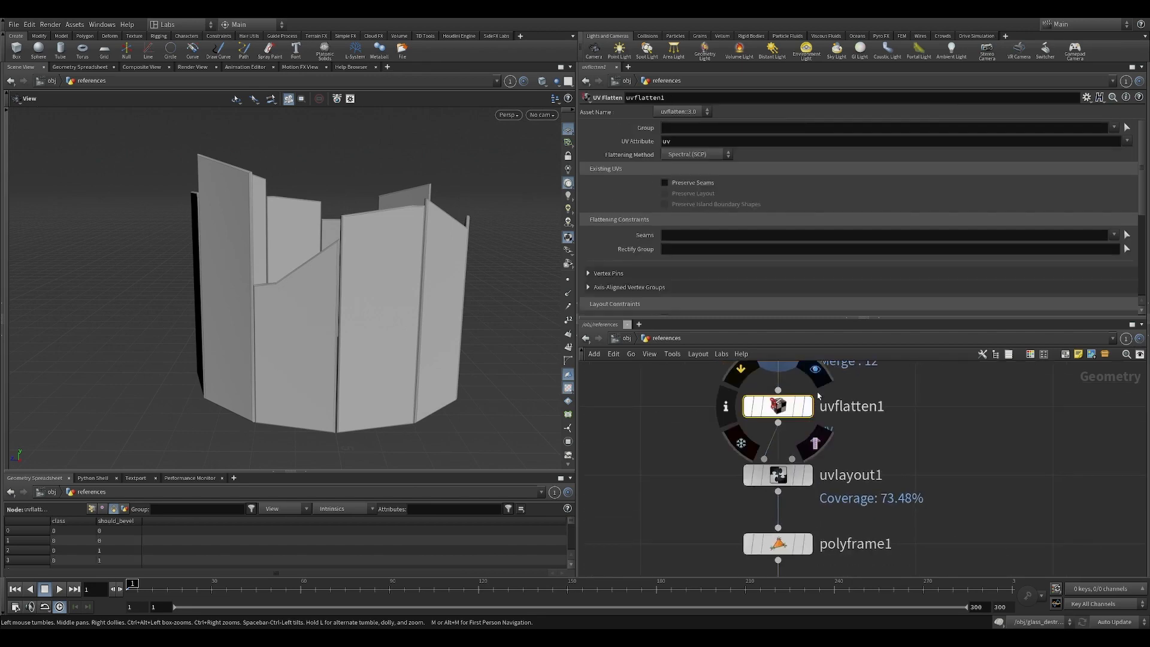
pyautogui.click(814, 370)
pyautogui.moveTo(363, 241); pyautogui.dragTo(353, 337)
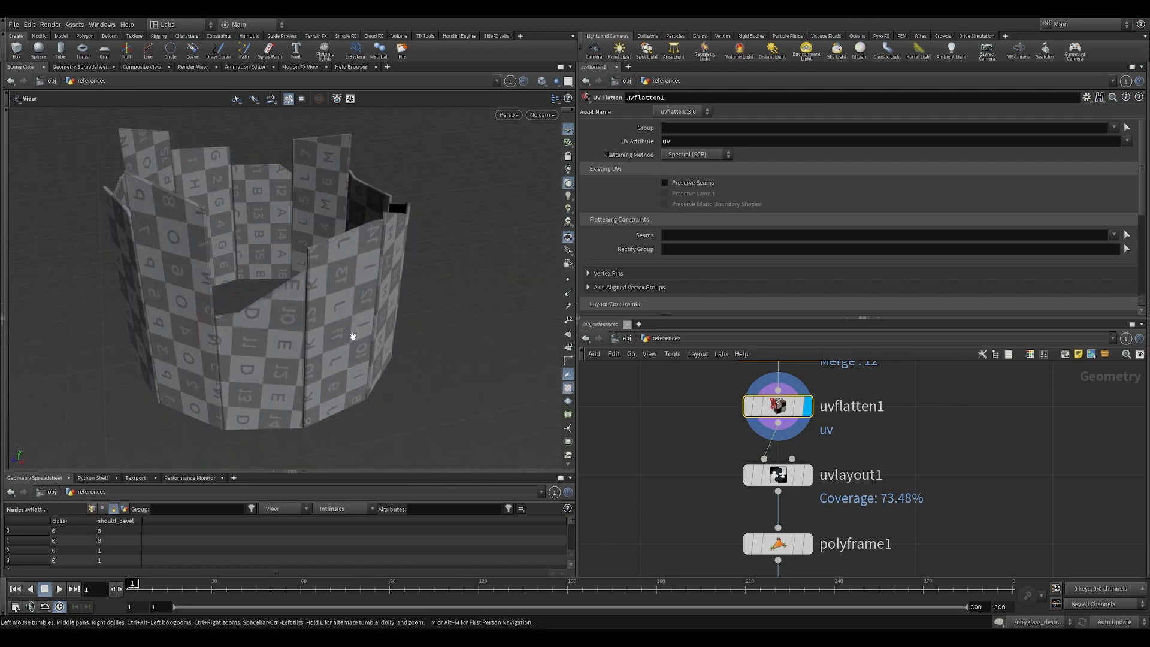
# Switch the viewport to the UV view and display uvlayout1 to compare its packed islands with those of uvflatten1
pyautogui.hotkey('space', '5')
pyautogui.moveTo(374, 261); pyautogui.dragTo(340, 237)
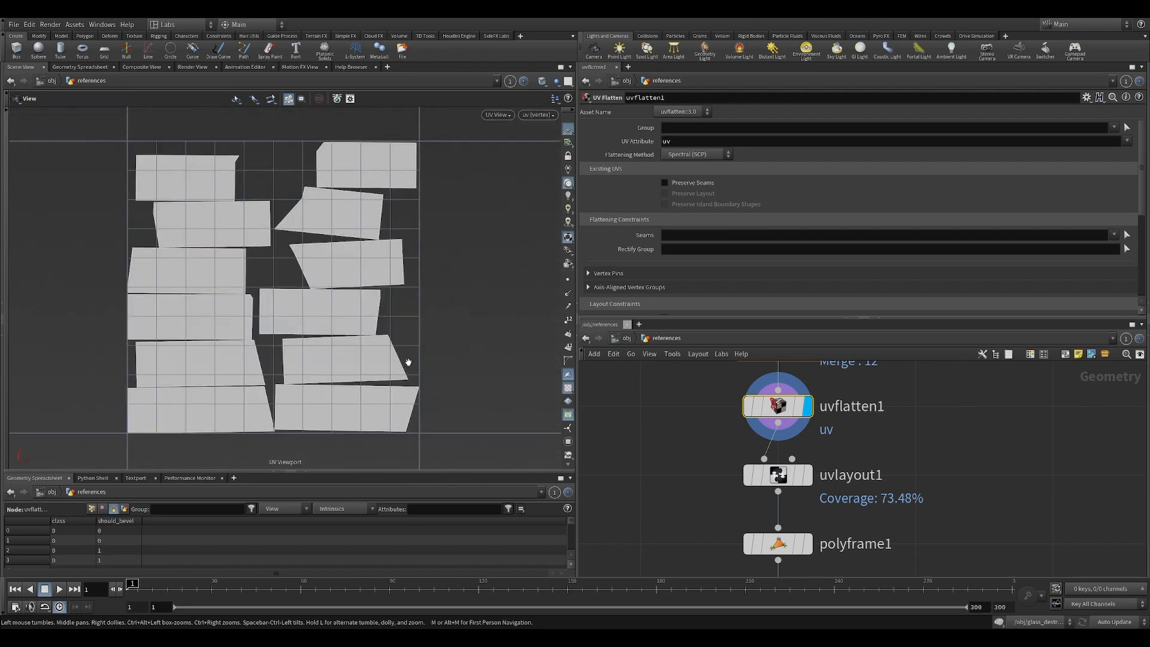
pyautogui.click(778, 475)
pyautogui.moveTo(620, 478); pyautogui.dragTo(569, 447, button='middle')
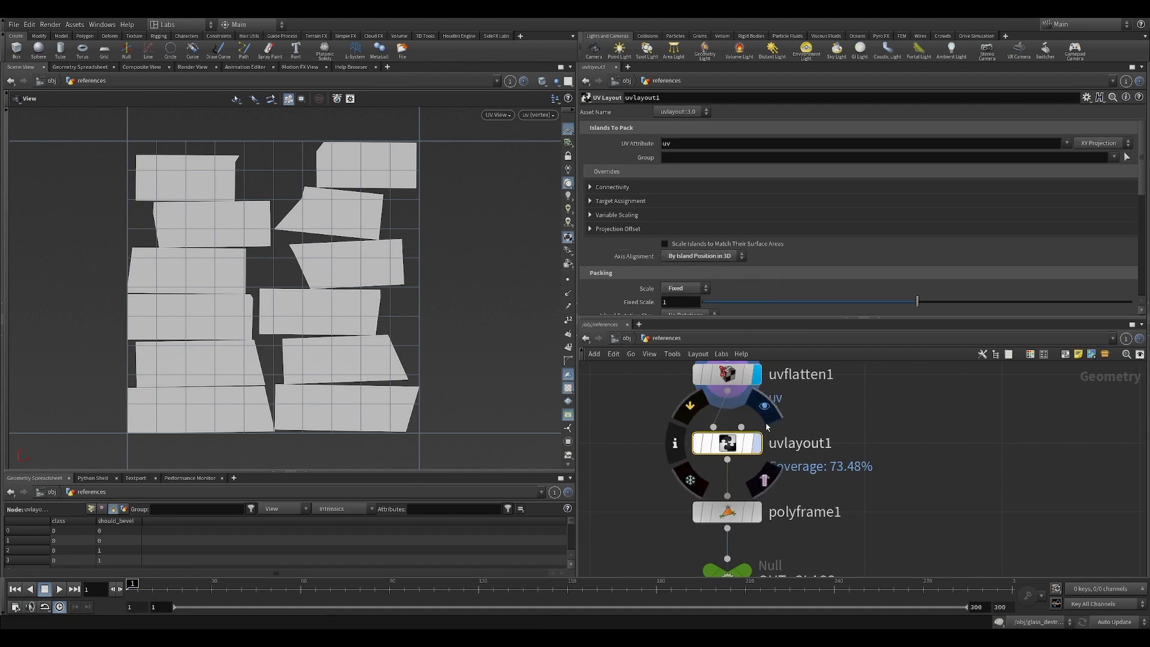
pyautogui.click(756, 443)
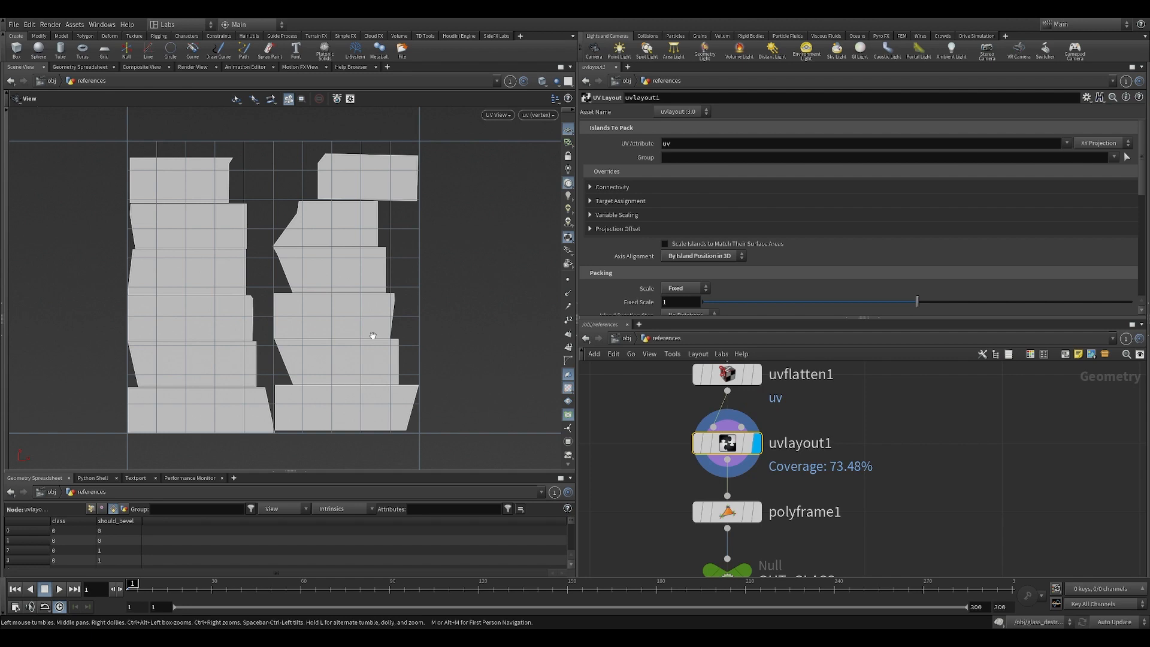
pyautogui.moveTo(341, 274); pyautogui.dragTo(376, 221, button='middle')
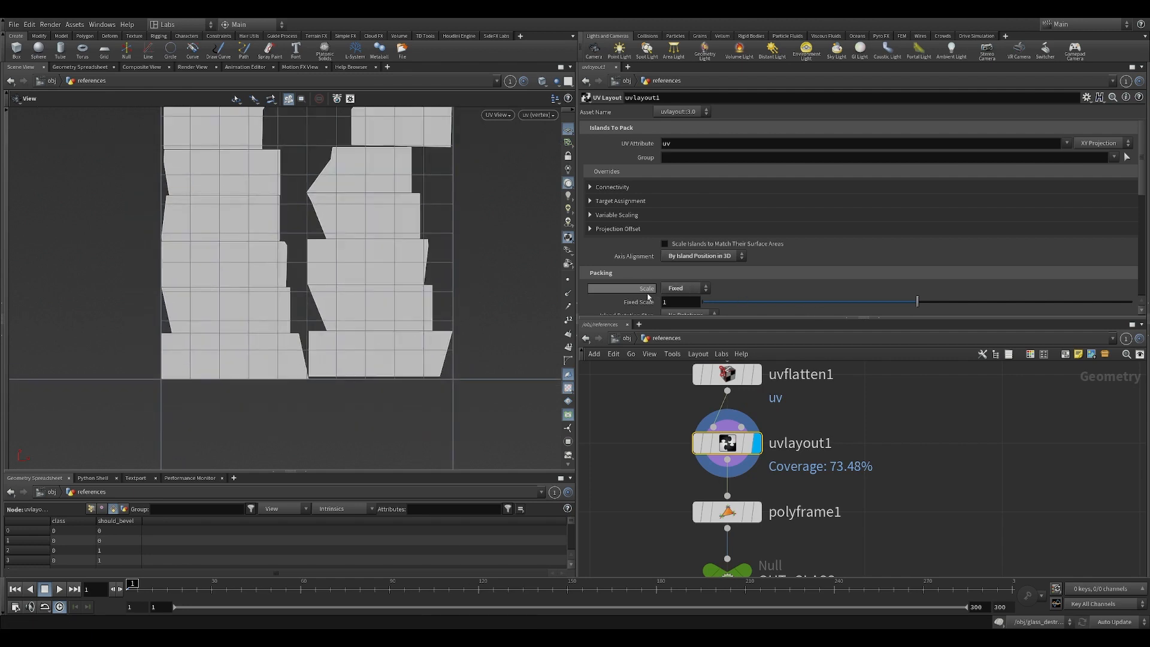
# Try a Fixed Scale of 0.996 for uvlayout1's island packing and set it back to 1
pyautogui.click(676, 289)
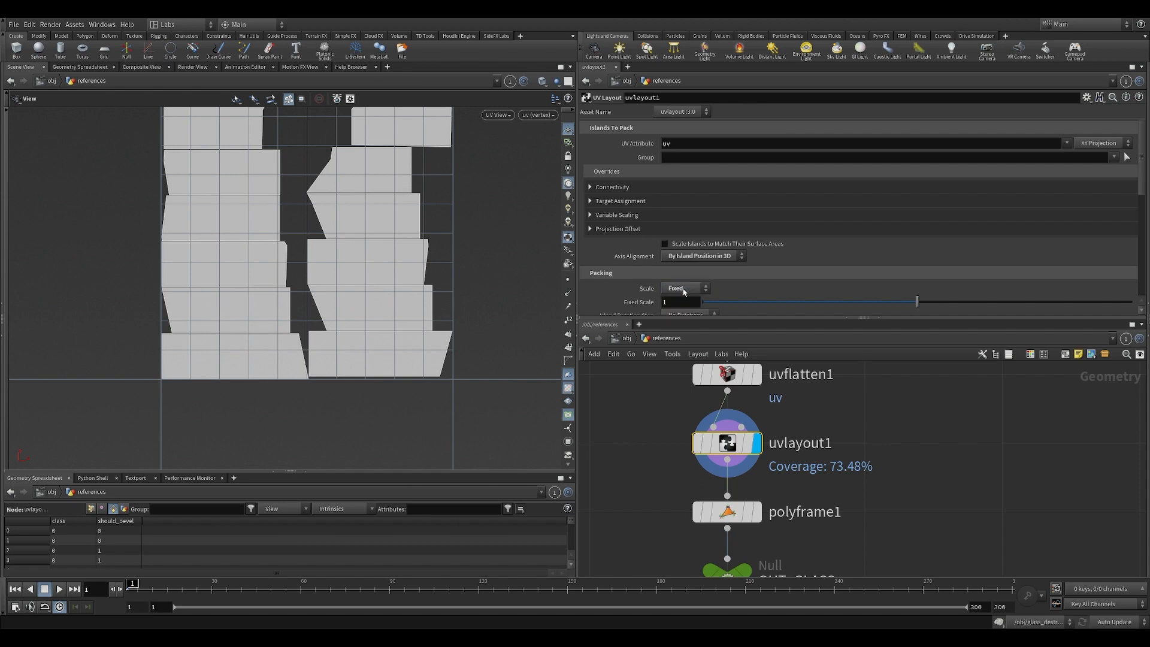
pyautogui.moveTo(359, 250); pyautogui.dragTo(382, 269, button='middle')
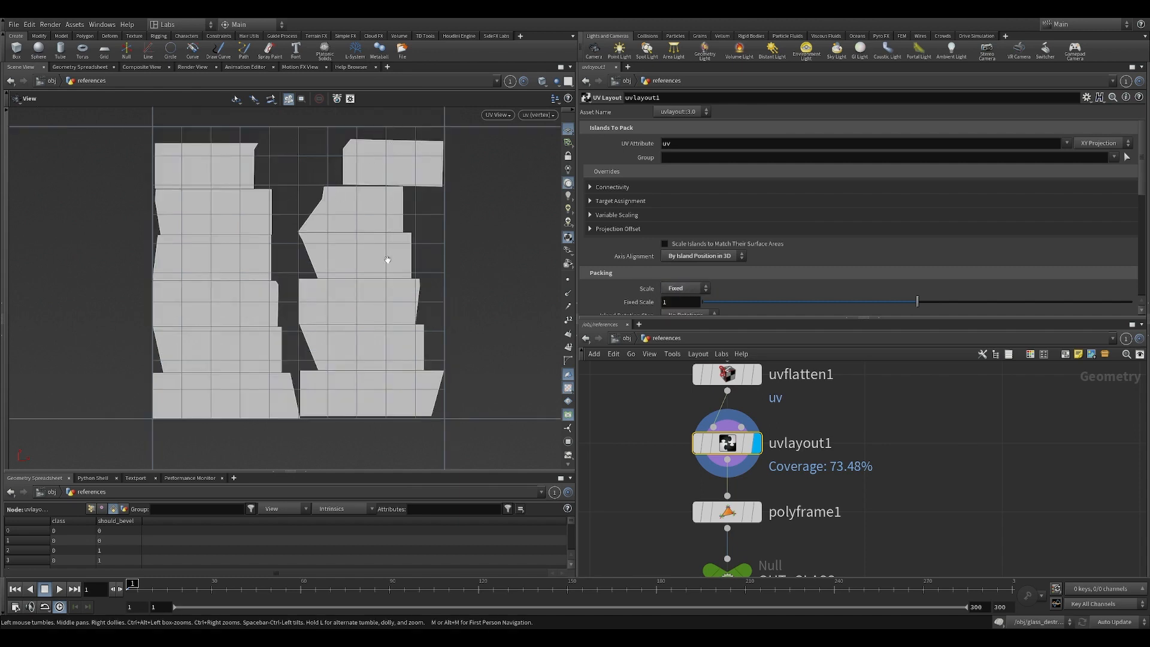
pyautogui.moveTo(675, 408); pyautogui.dragTo(668, 436, button='middle')
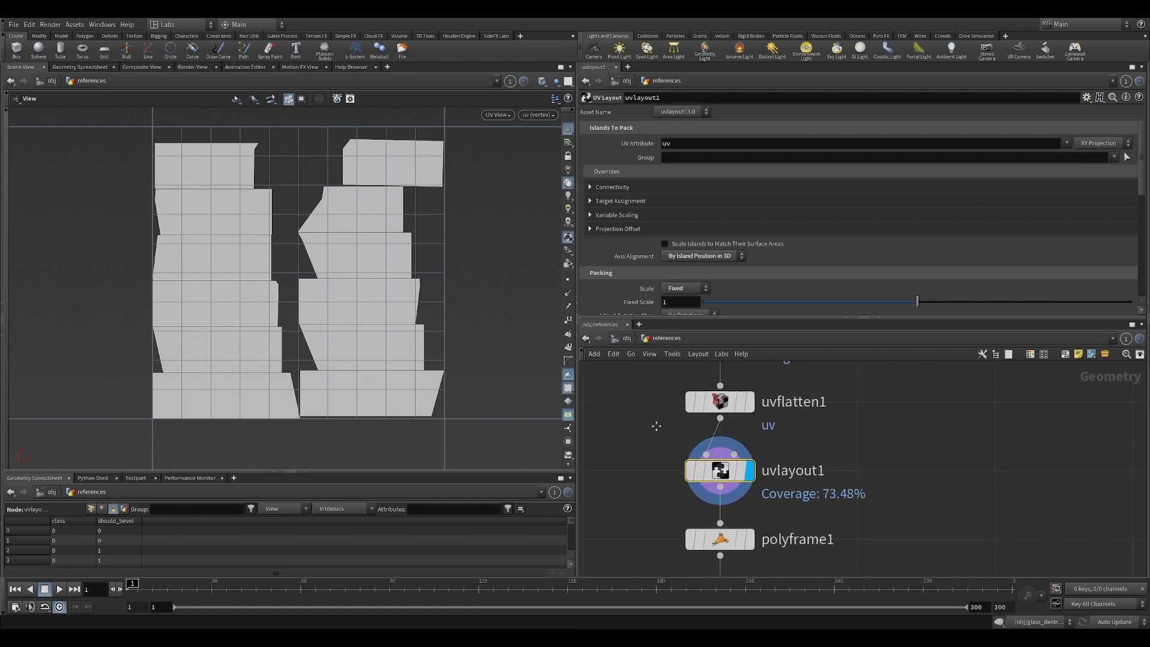
pyautogui.moveTo(688, 406)
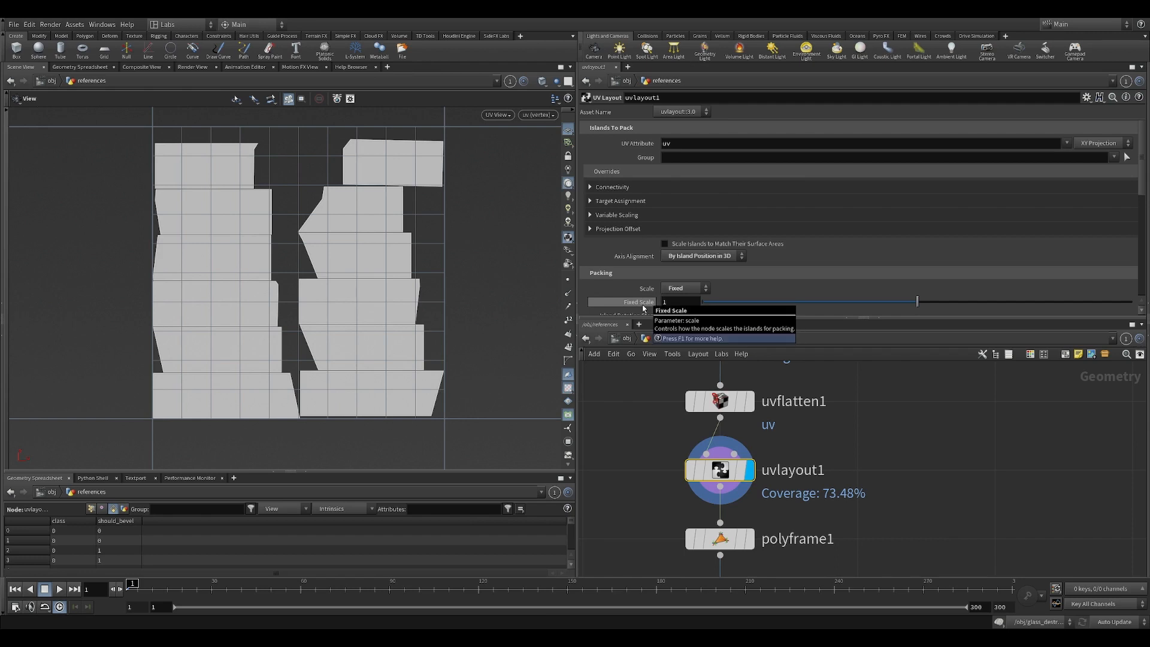
pyautogui.moveTo(917, 301); pyautogui.dragTo(916, 300)
pyautogui.click(683, 300)
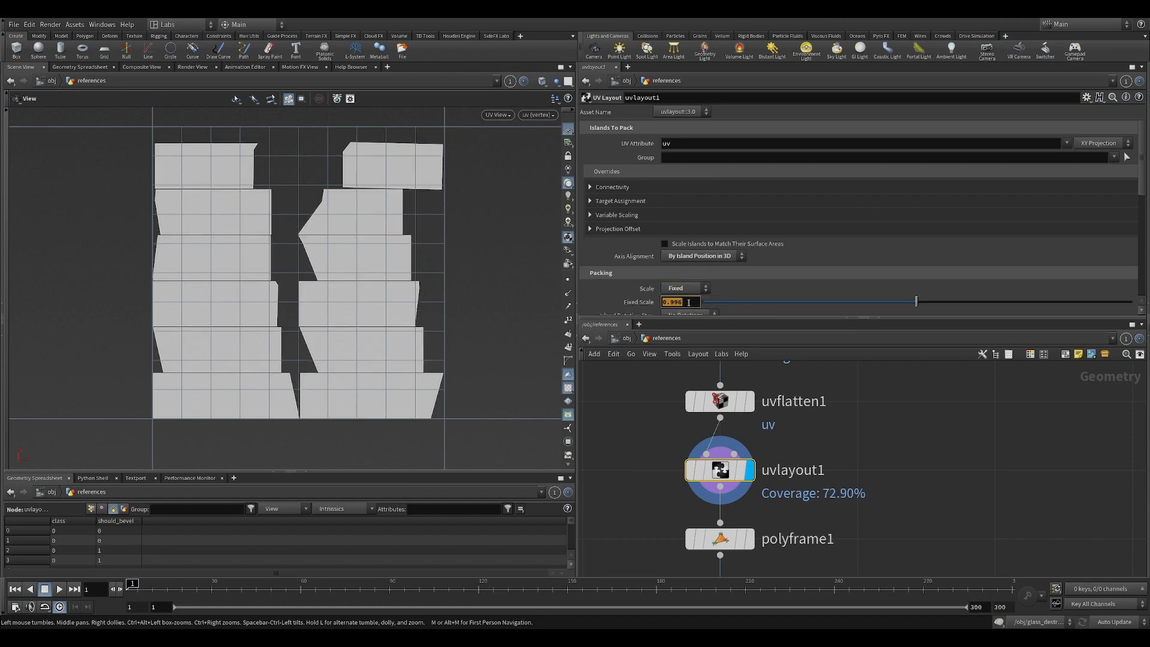
pyautogui.write('1')
pyautogui.press('Return')
# Return to the perspective view, display the polyframe1 node and inspect the UV-checkered panels from several angles and close up
pyautogui.hotkey('space', '1')
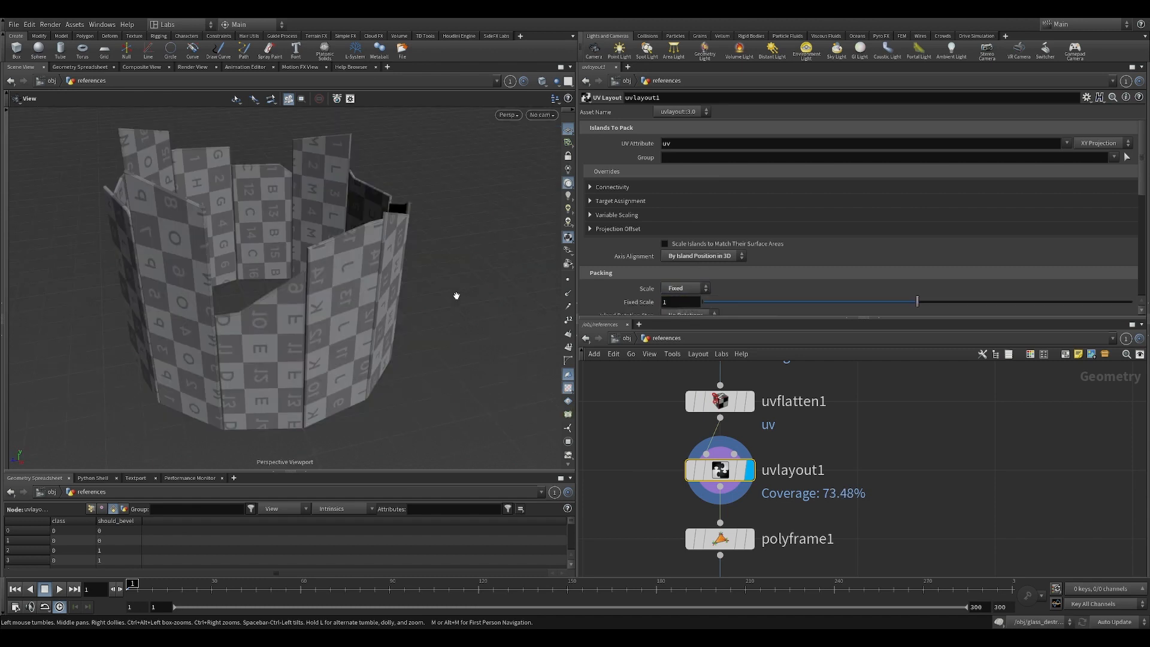
pyautogui.moveTo(657, 512); pyautogui.dragTo(637, 442, button='middle')
pyautogui.click(700, 469)
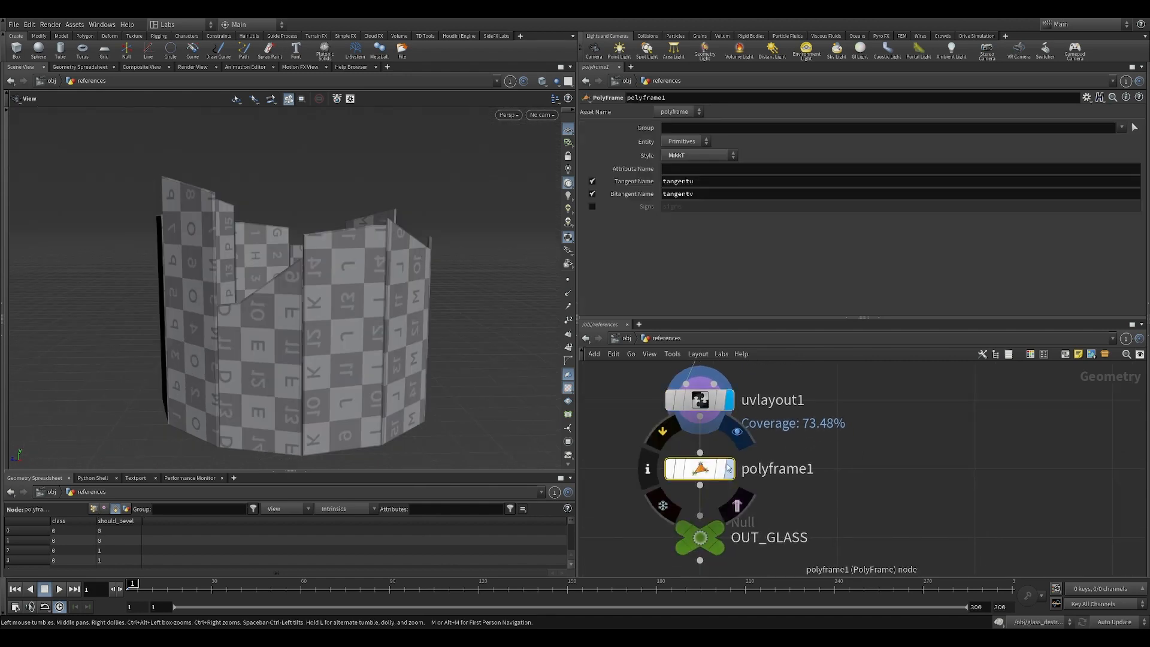
pyautogui.moveTo(466, 293); pyautogui.dragTo(467, 245)
pyautogui.moveTo(455, 287); pyautogui.dragTo(425, 315)
pyautogui.scroll(5, 411, 295)
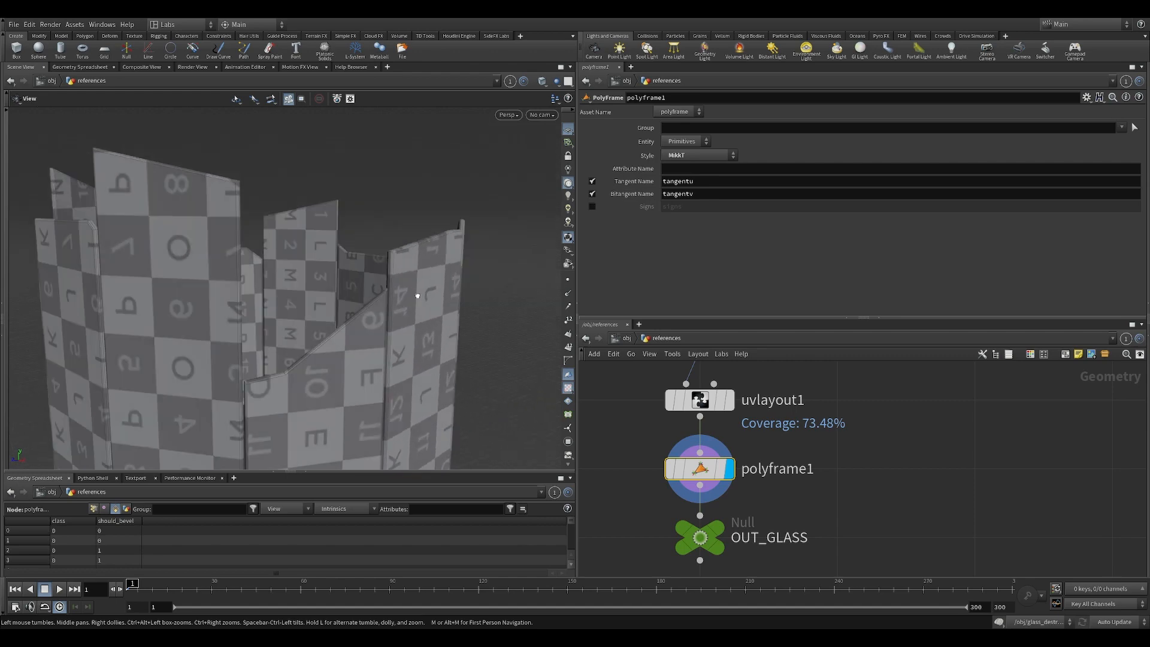
pyautogui.moveTo(451, 266); pyautogui.dragTo(431, 291)
pyautogui.moveTo(307, 270); pyautogui.dragTo(260, 259)
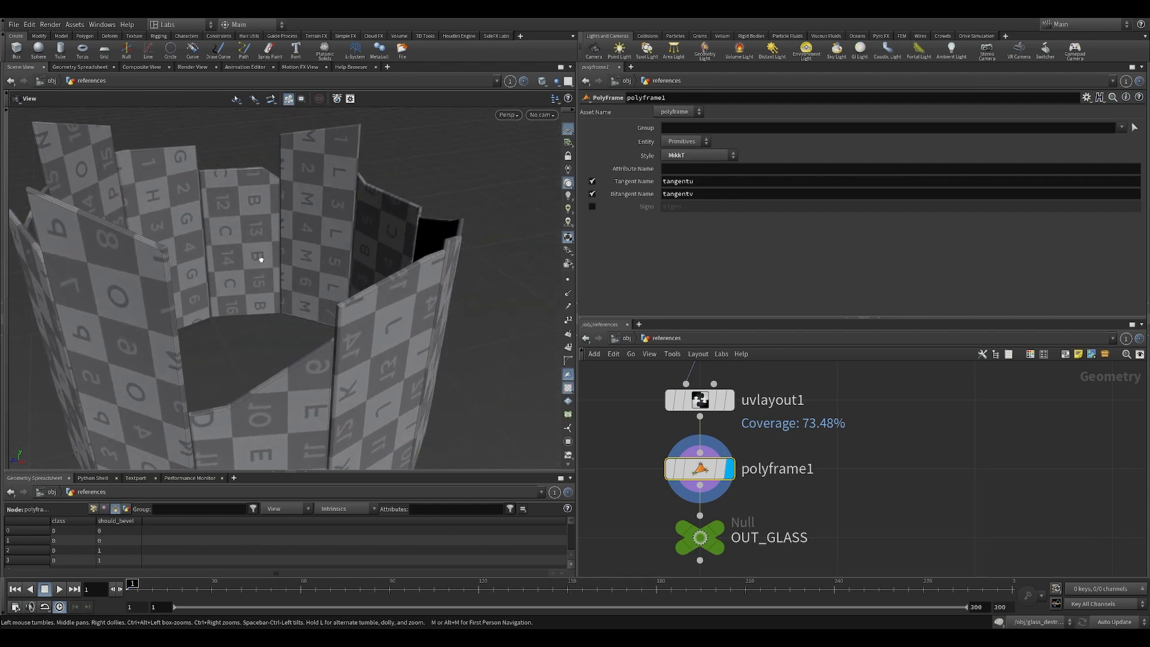
pyautogui.moveTo(434, 357); pyautogui.dragTo(304, 331)
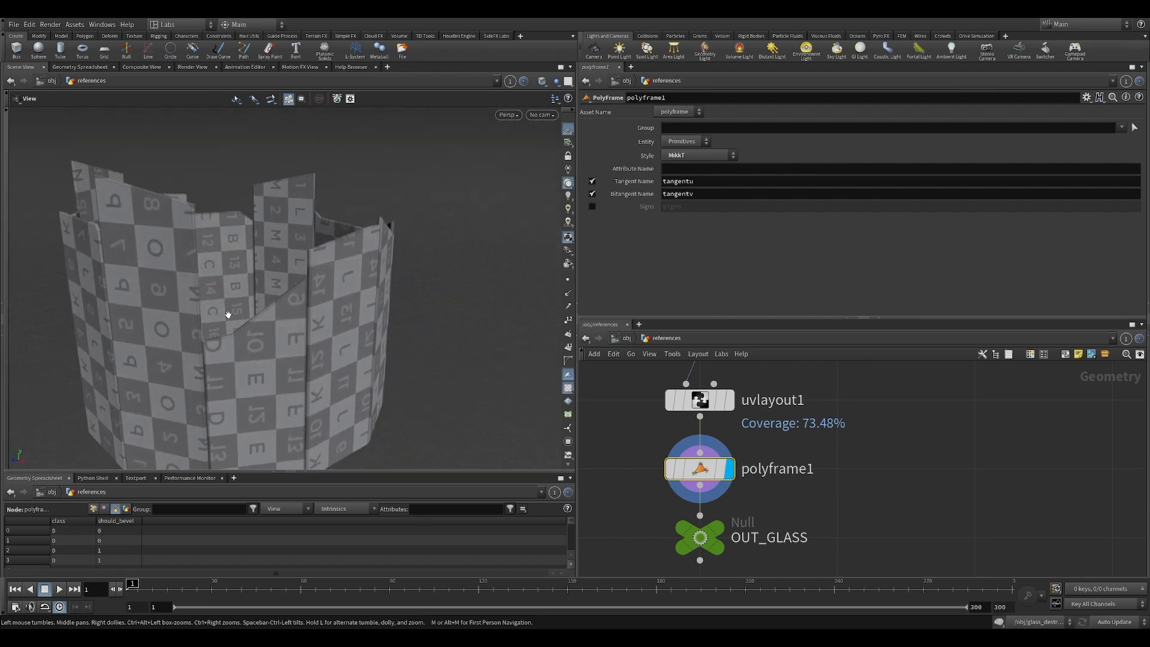
pyautogui.moveTo(228, 313); pyautogui.dragTo(344, 310)
pyautogui.moveTo(509, 274); pyautogui.dragTo(415, 396)
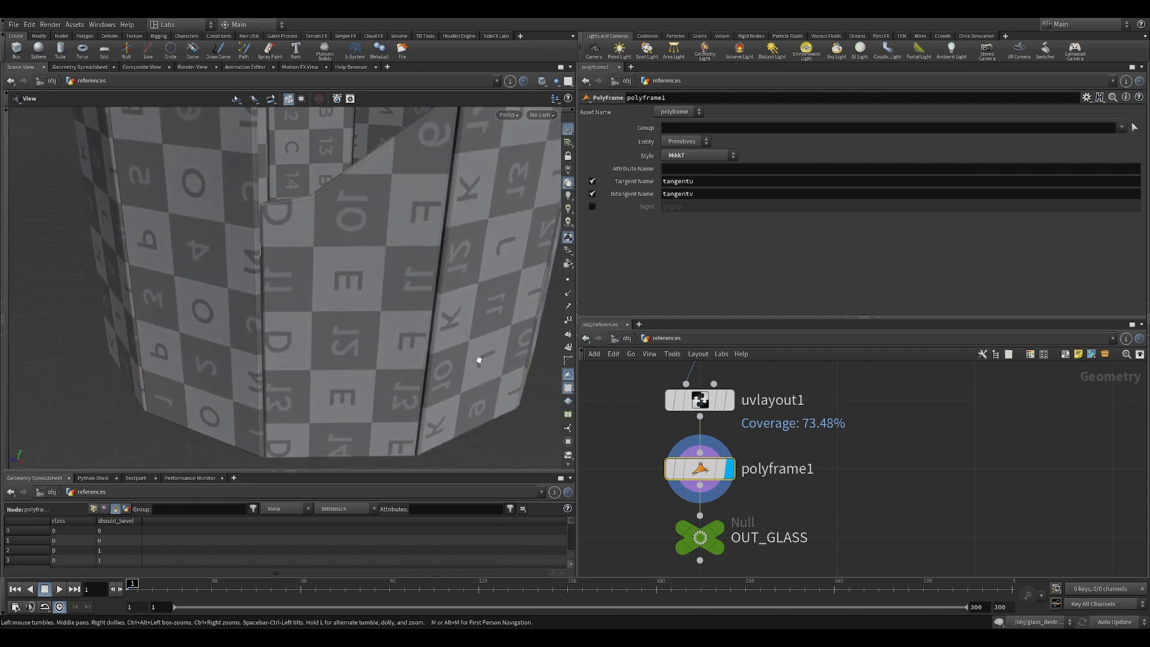
# Switch to Unreal Engine and check the Normal Import Method options in VAT_glass_mesh's import settings, keeping Import Normals and Tangents
pyautogui.click(462, 637)
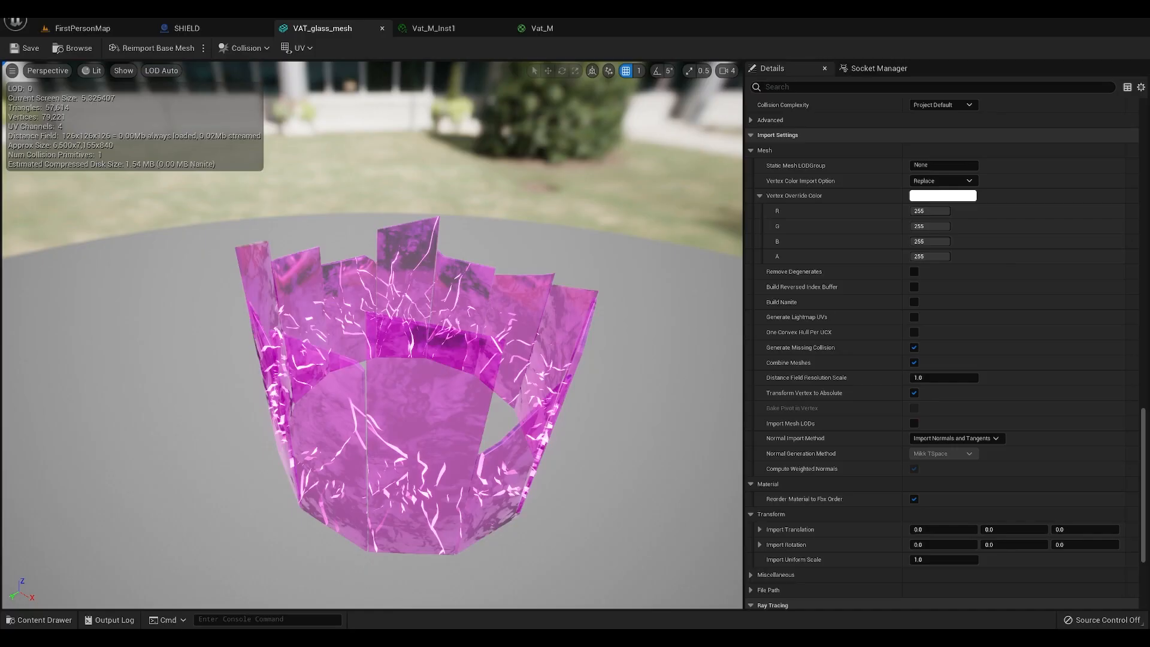
pyautogui.scroll(-3, 907, 284)
pyautogui.scroll(4, 904, 283)
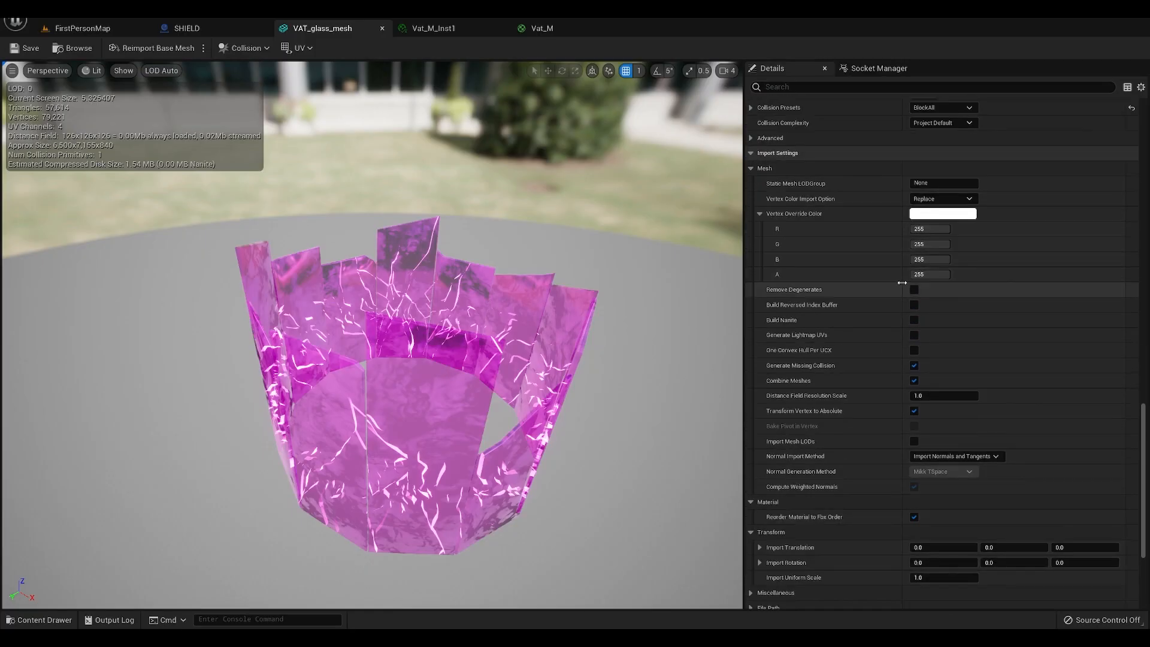
pyautogui.scroll(-1, 894, 338)
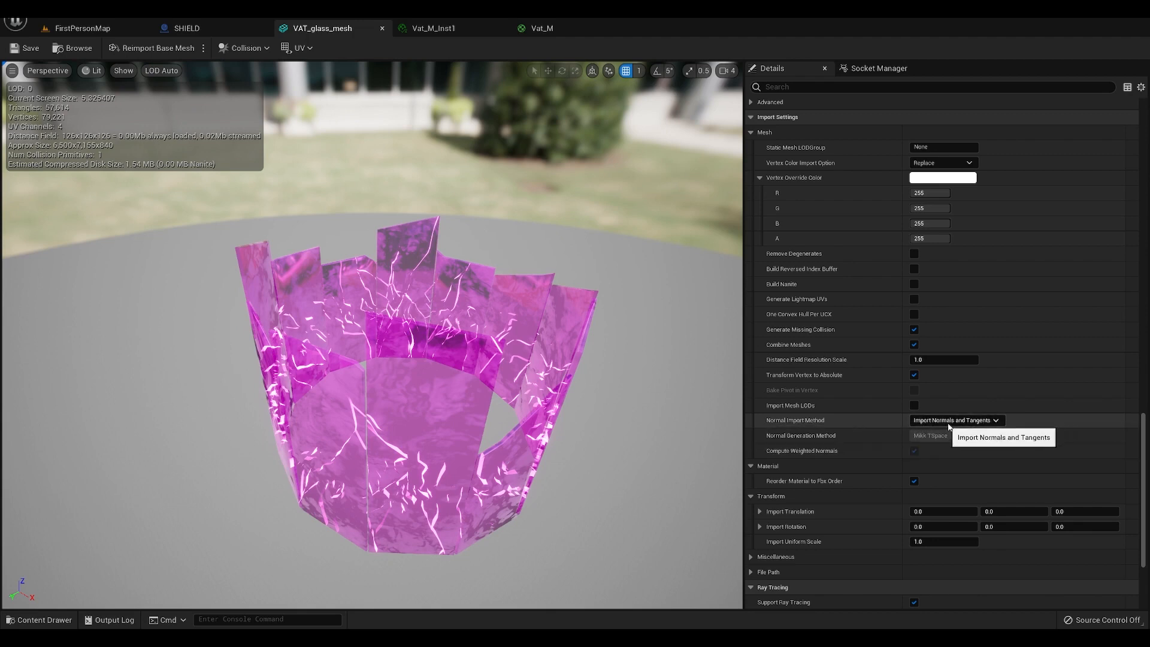
pyautogui.click(996, 421)
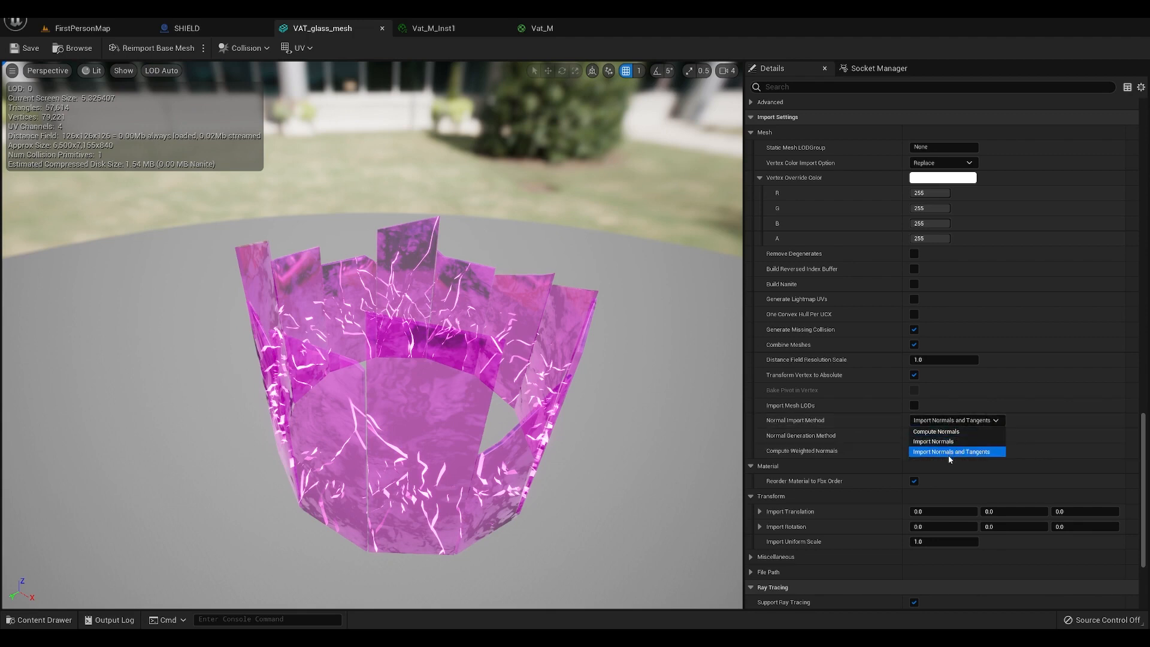
pyautogui.click(996, 421)
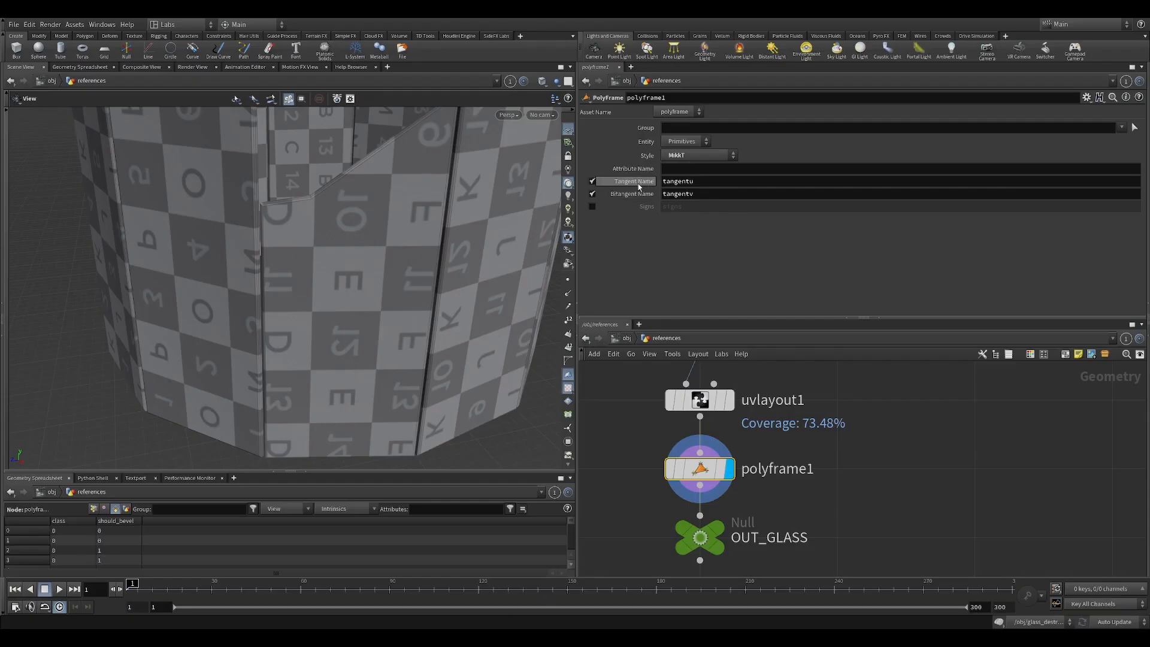
# Switch back to Houdini, display the OUT_GLASS null below polyframe1 and inspect the finished ring of panels
pyautogui.scroll(-5, 357, 275)
pyautogui.moveTo(357, 275); pyautogui.dragTo(370, 351)
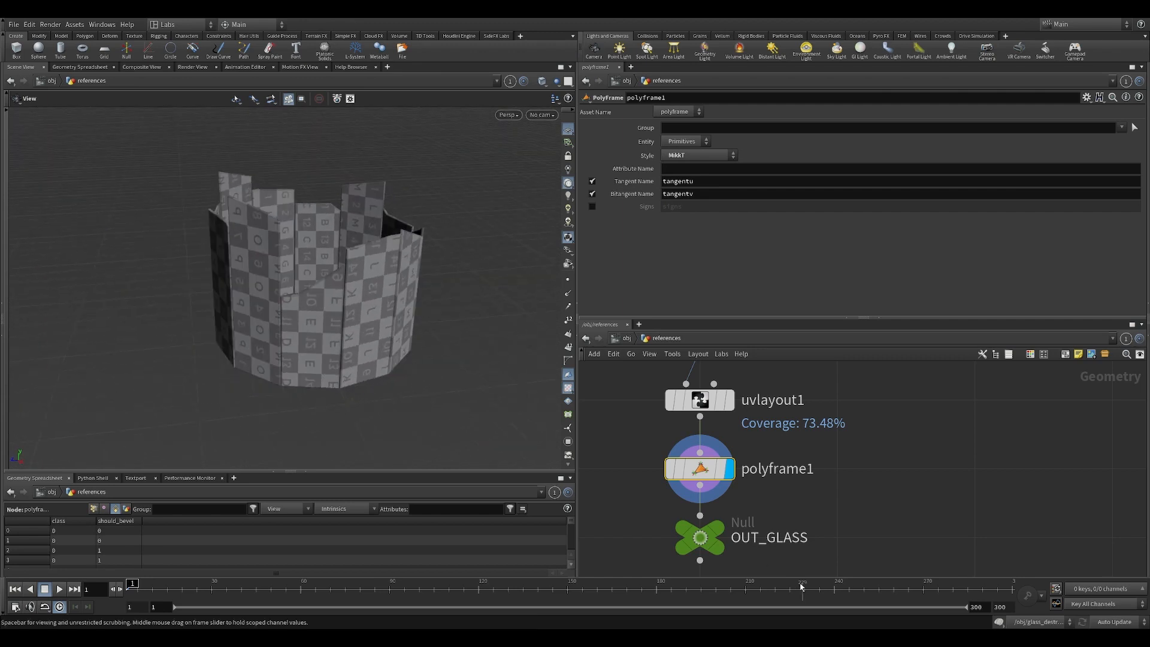
pyautogui.click(717, 527)
pyautogui.click(699, 537)
pyautogui.moveTo(784, 527); pyautogui.dragTo(798, 443, button='middle')
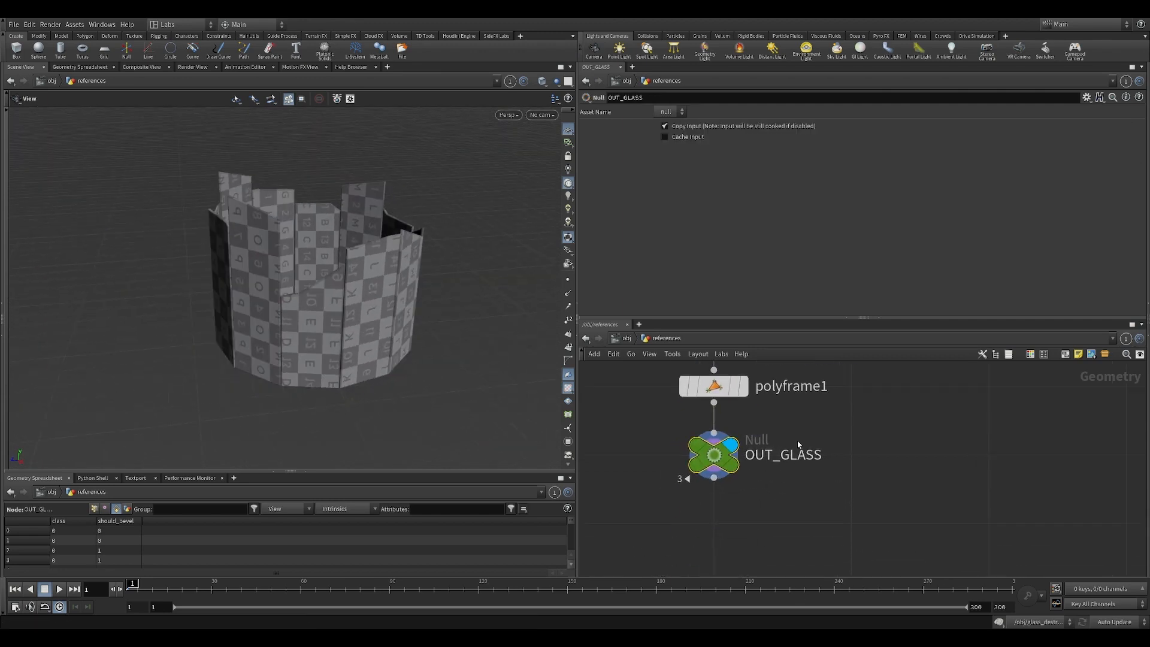
pyautogui.moveTo(357, 293); pyautogui.dragTo(439, 367)
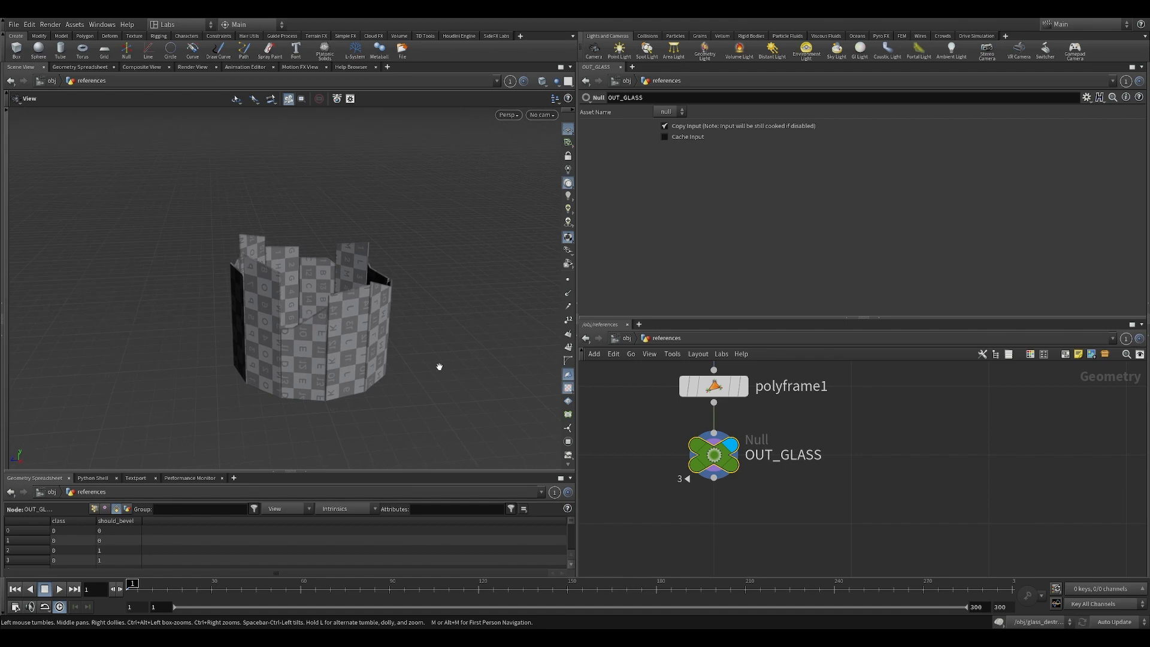
pyautogui.moveTo(302, 401); pyautogui.dragTo(342, 369)
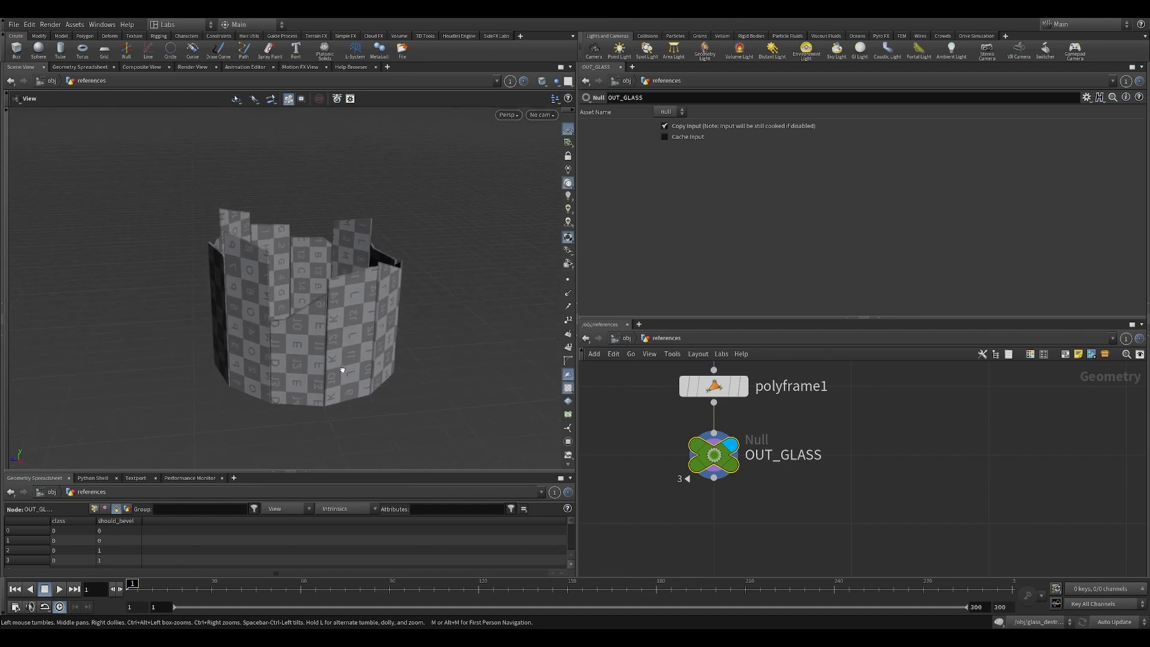
# Leave the references network for the object level, enter glass_falling and display its glass Object Merge node
pyautogui.moveTo(624, 360); pyautogui.dragTo(629, 389, button='middle')
pyautogui.click(626, 340)
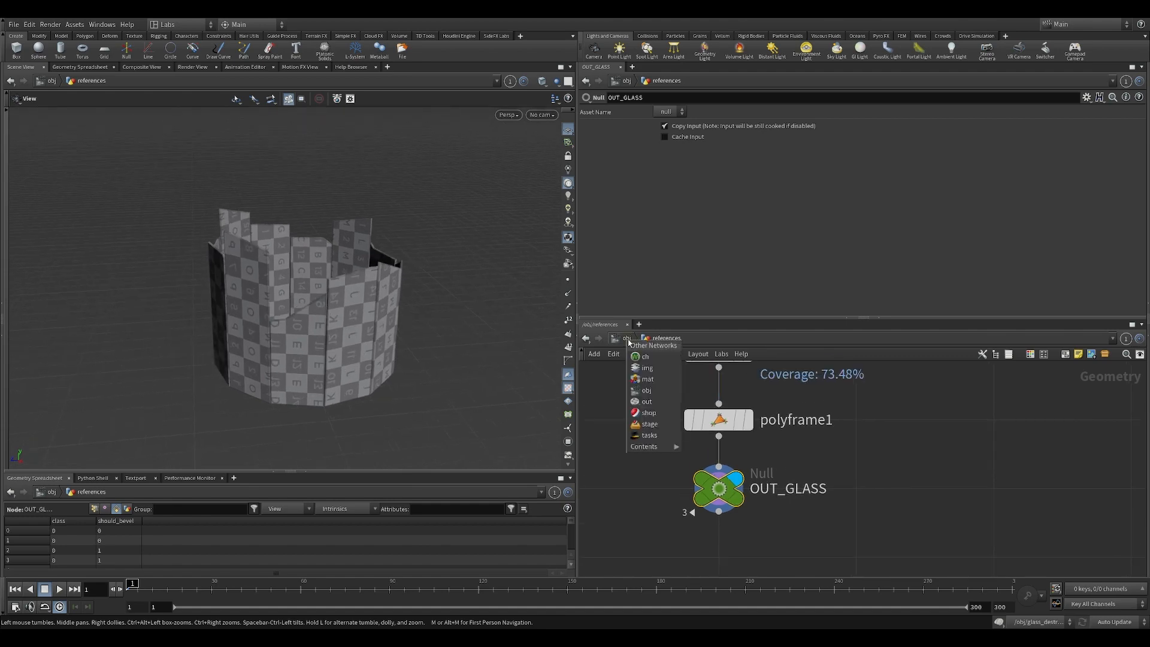
pyautogui.click(798, 390)
pyautogui.click(626, 339)
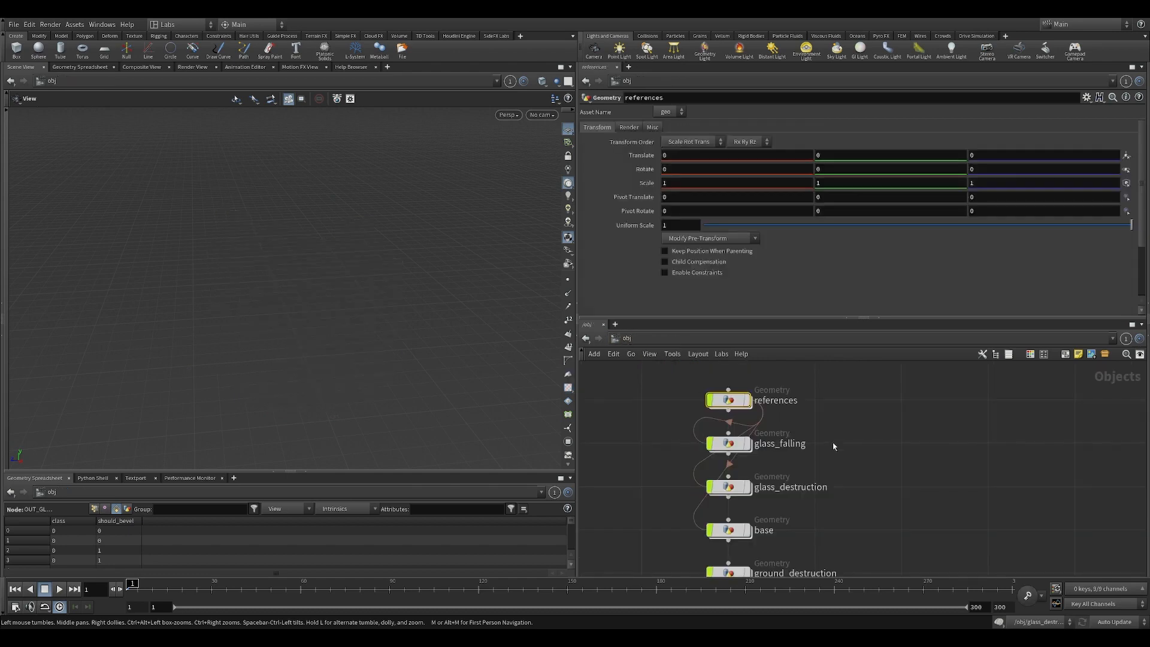
pyautogui.scroll(3, 736, 443)
pyautogui.doubleClick(758, 452)
pyautogui.moveTo(758, 455); pyautogui.dragTo(776, 589, button='middle')
pyautogui.click(798, 431)
pyautogui.click(818, 429)
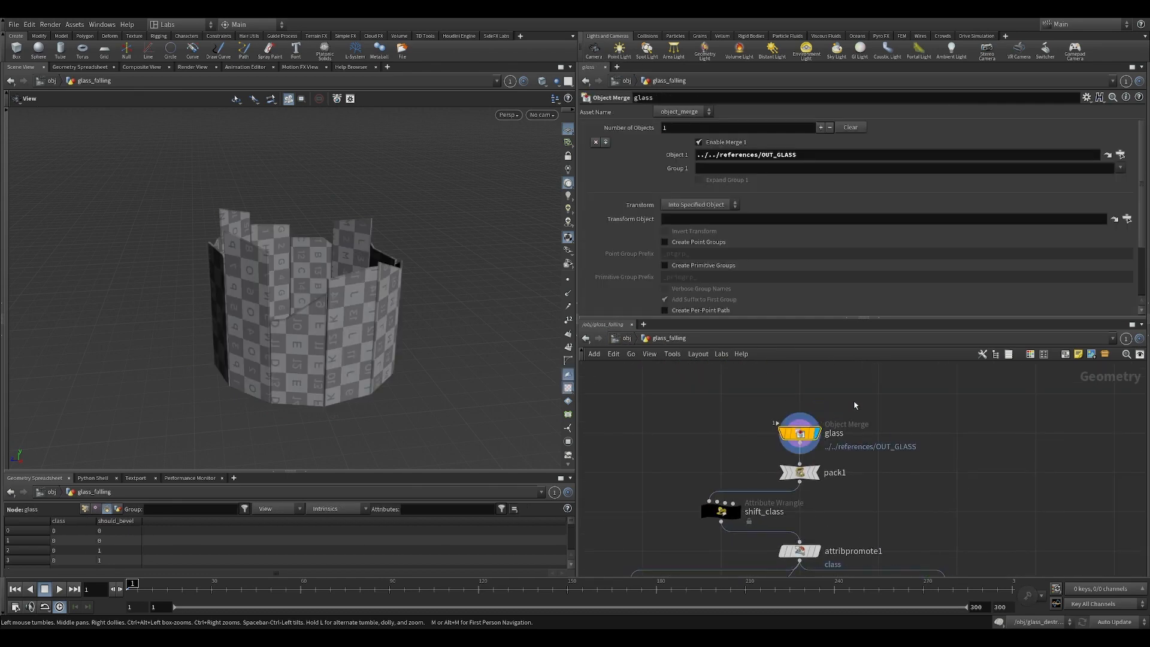
# Examine the glass node's geometry and attribute information and the first nodes of the glass_falling network
pyautogui.moveTo(328, 261); pyautogui.dragTo(385, 356)
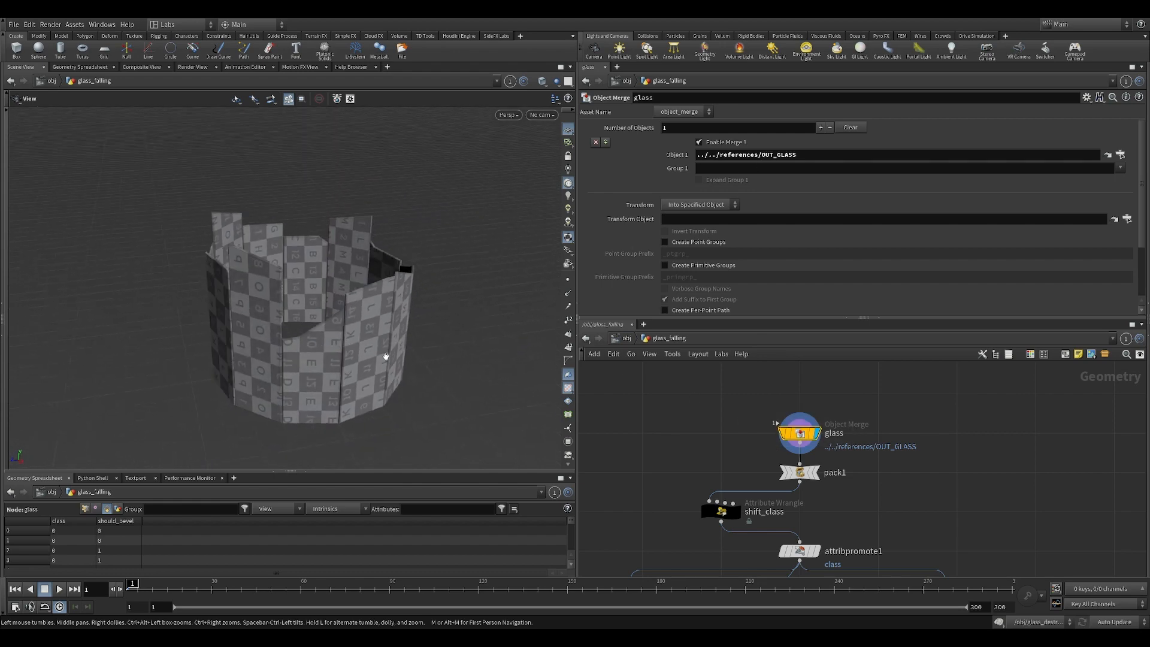
pyautogui.middleClick(805, 435)
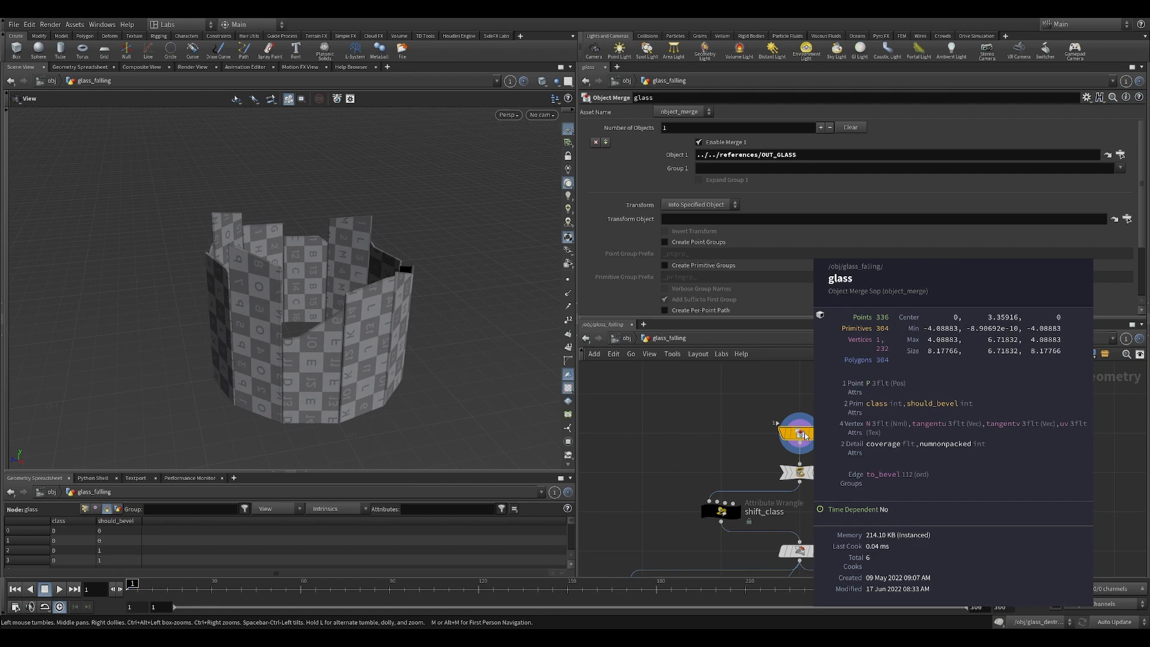
pyautogui.moveTo(383, 312); pyautogui.dragTo(315, 358)
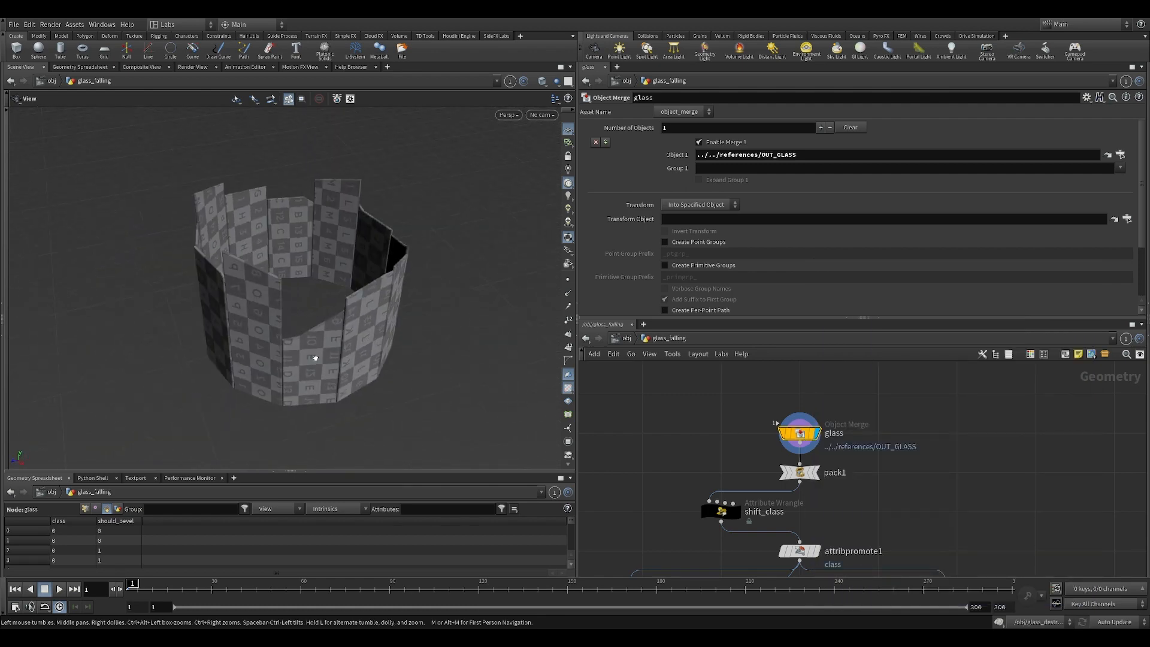
pyautogui.scroll(-3, 714, 398)
pyautogui.moveTo(691, 437); pyautogui.dragTo(665, 419, button='middle')
pyautogui.scroll(4, 779, 403)
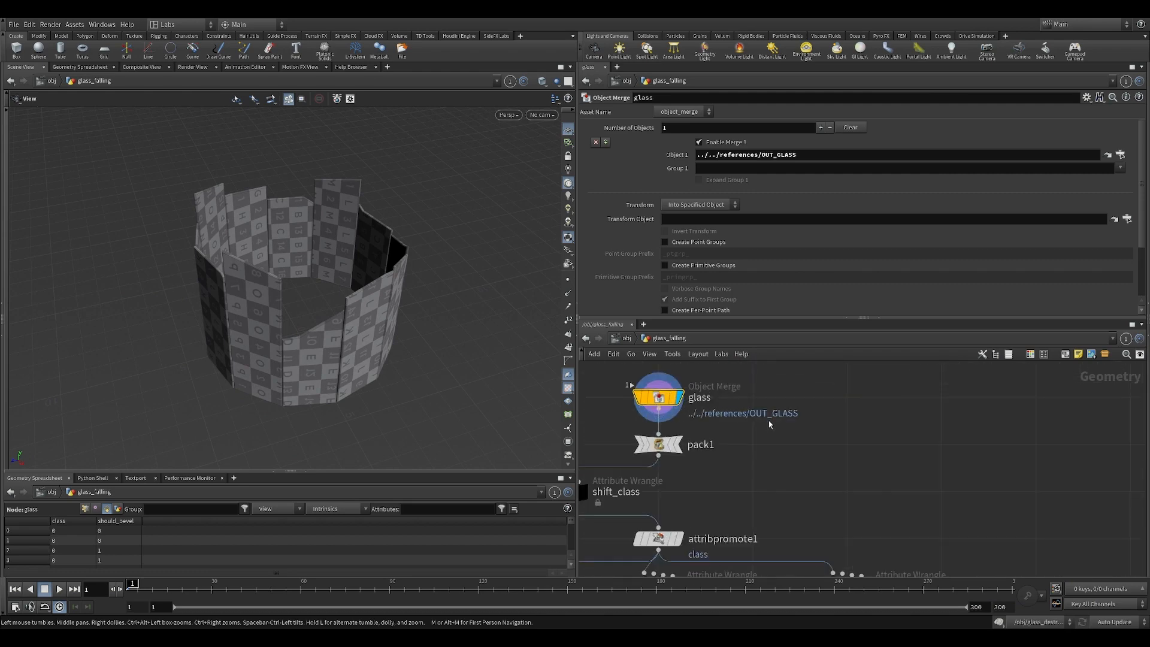
# Display the pack1 node and check its geometry information and packing settings
pyautogui.moveTo(792, 455); pyautogui.dragTo(819, 448, button='middle')
pyautogui.moveTo(755, 431)
pyautogui.click(769, 407)
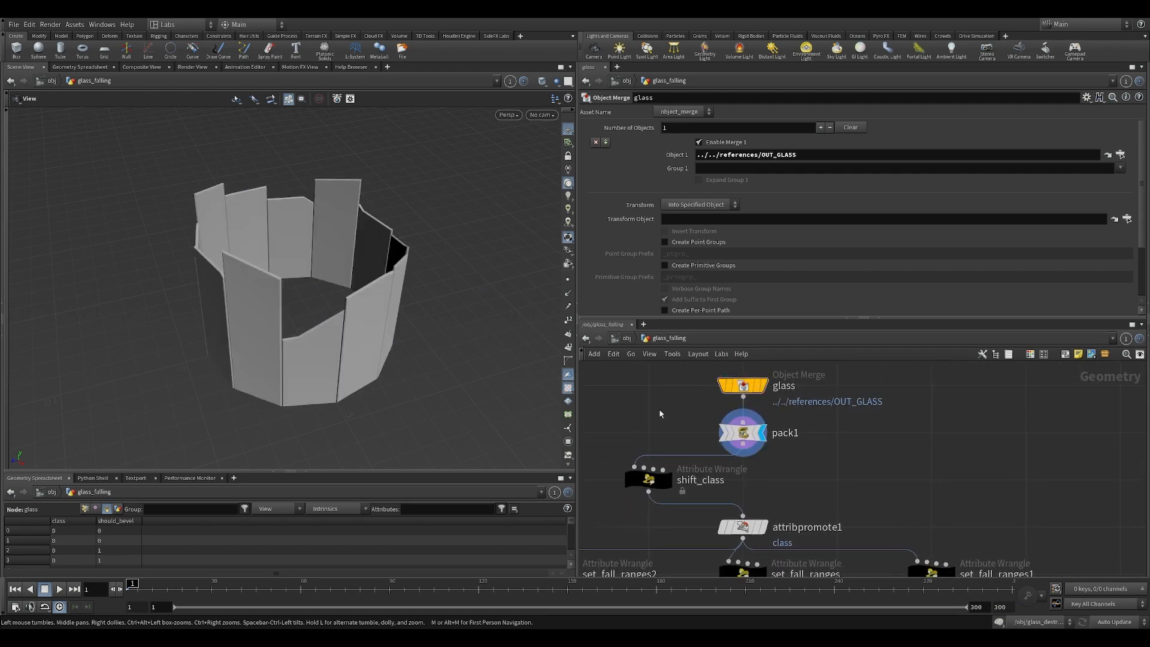
pyautogui.click(752, 434)
pyautogui.middleClick(753, 435)
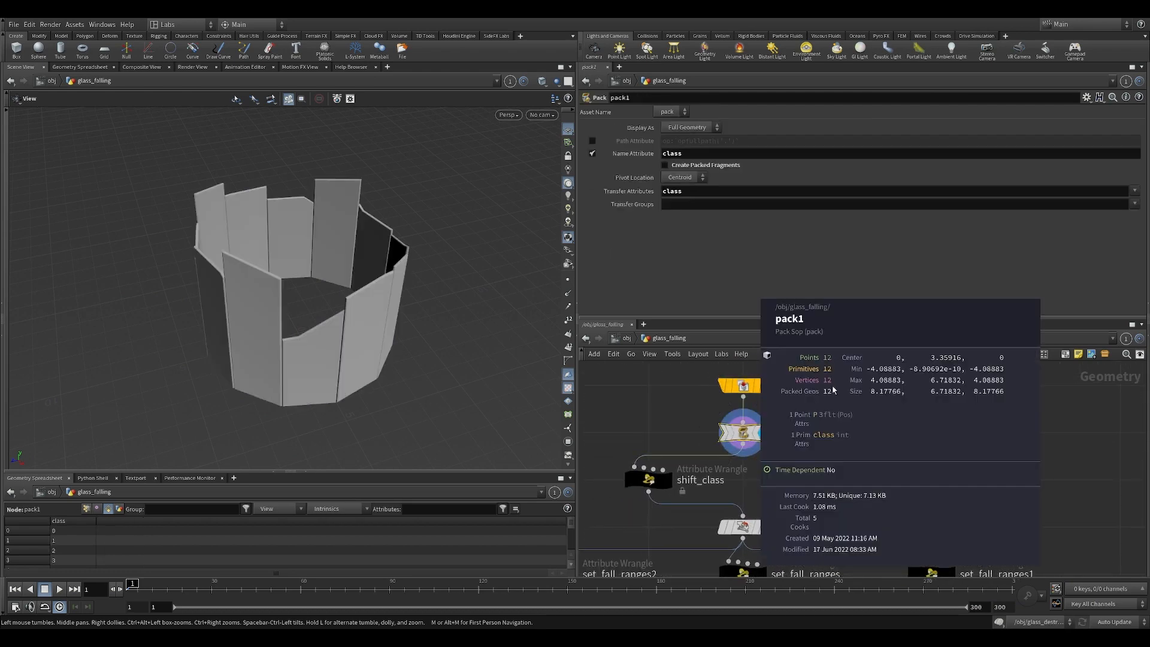
pyautogui.moveTo(377, 342)
pyautogui.mouseDown()
pyautogui.moveTo(426, 351)
pyautogui.moveTo(391, 336)
pyautogui.mouseUp()
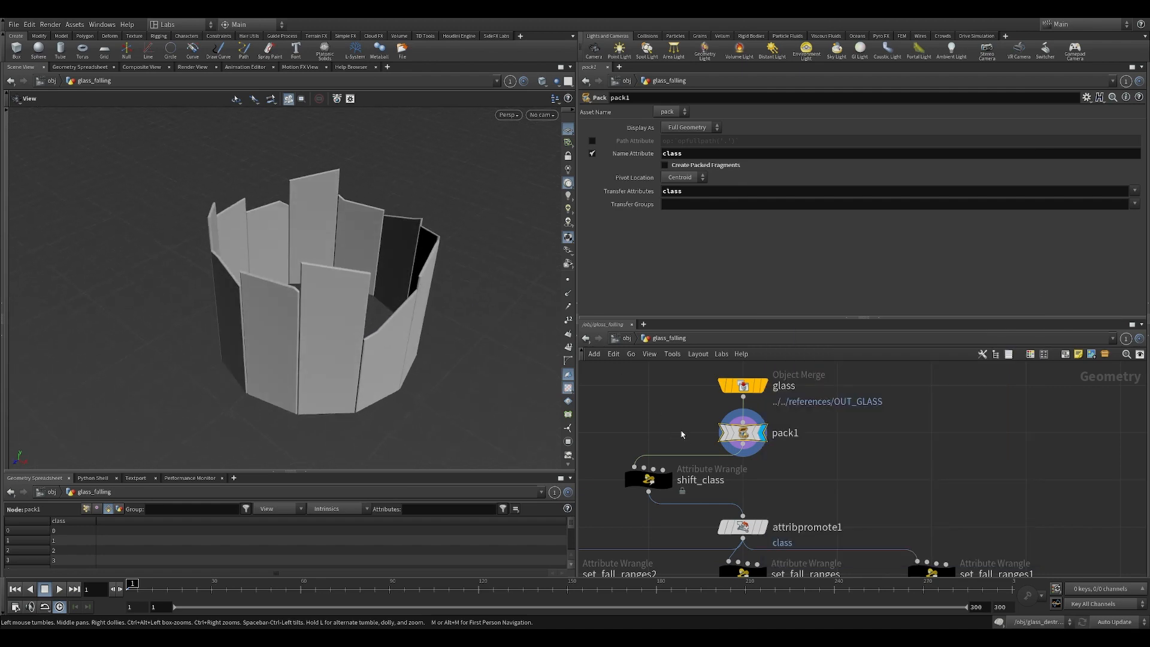
# Review the nodes downstream of pack1 and play the timeline with pack1 displayed
pyautogui.moveTo(815, 463); pyautogui.dragTo(806, 400, button='middle')
pyautogui.scroll(-4, 776, 402)
pyautogui.scroll(1, 760, 549)
pyautogui.moveTo(745, 510); pyautogui.dragTo(723, 481, button='middle')
pyautogui.moveTo(357, 364); pyautogui.dragTo(368, 330)
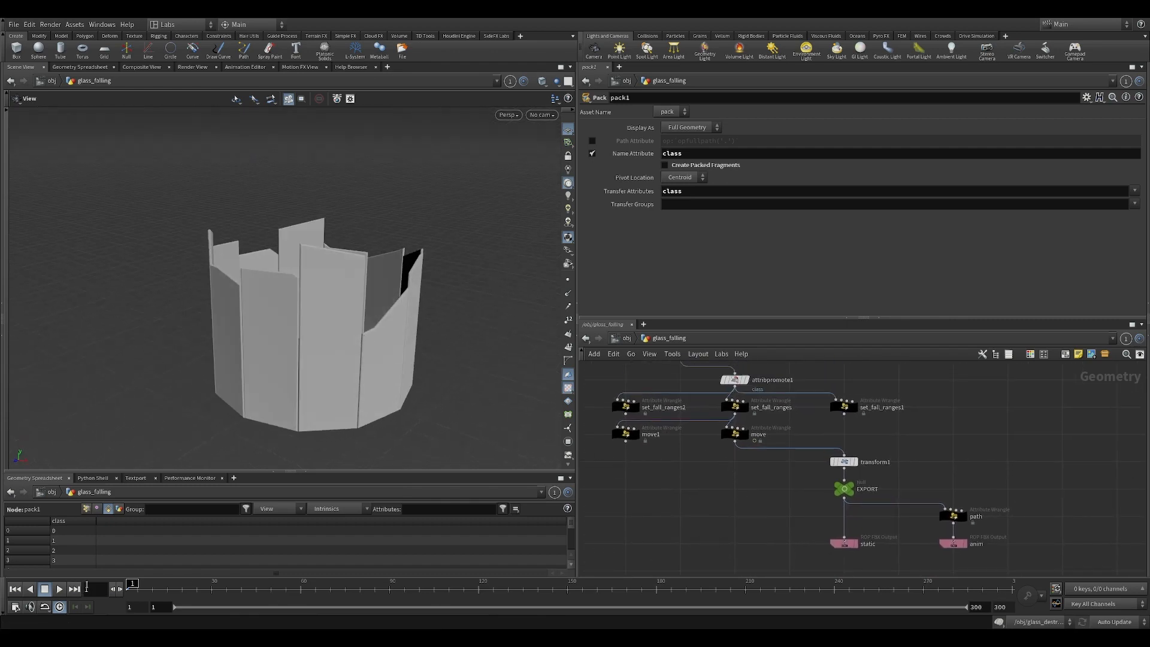
pyautogui.moveTo(400, 369); pyautogui.dragTo(372, 413)
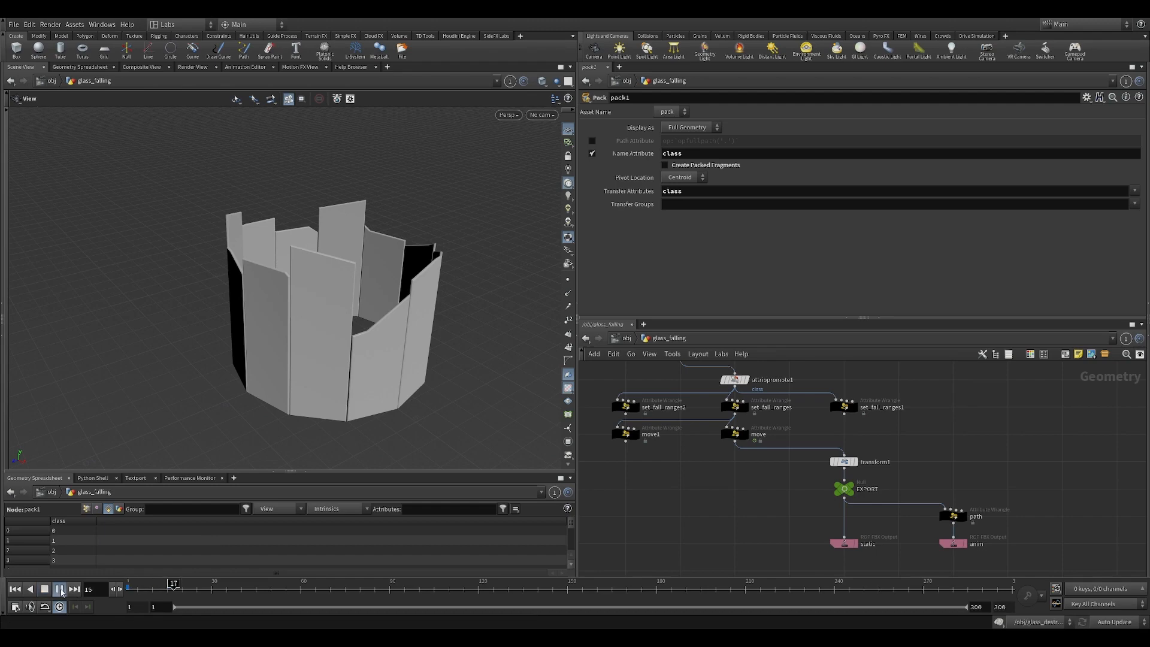
pyautogui.click(60, 589)
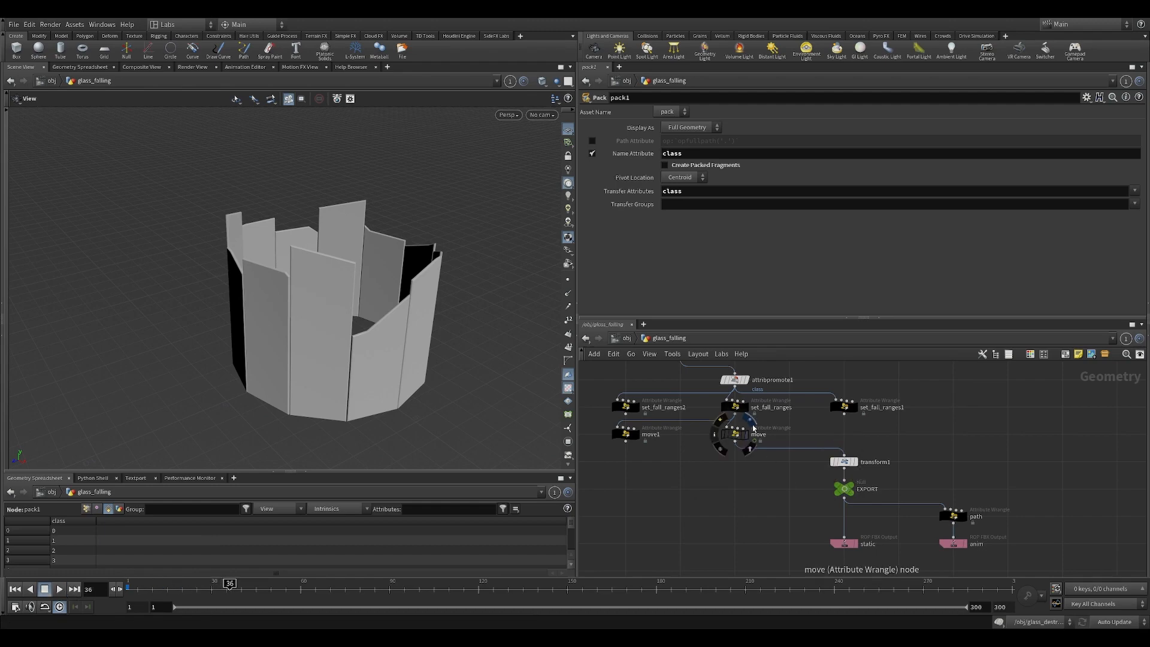
# Display the move Attribute Wrangle and play the falling glass animation from the first frame
pyautogui.click(734, 434)
pyautogui.moveTo(541, 412); pyautogui.dragTo(264, 389)
pyautogui.click(13, 590)
pyautogui.click(60, 590)
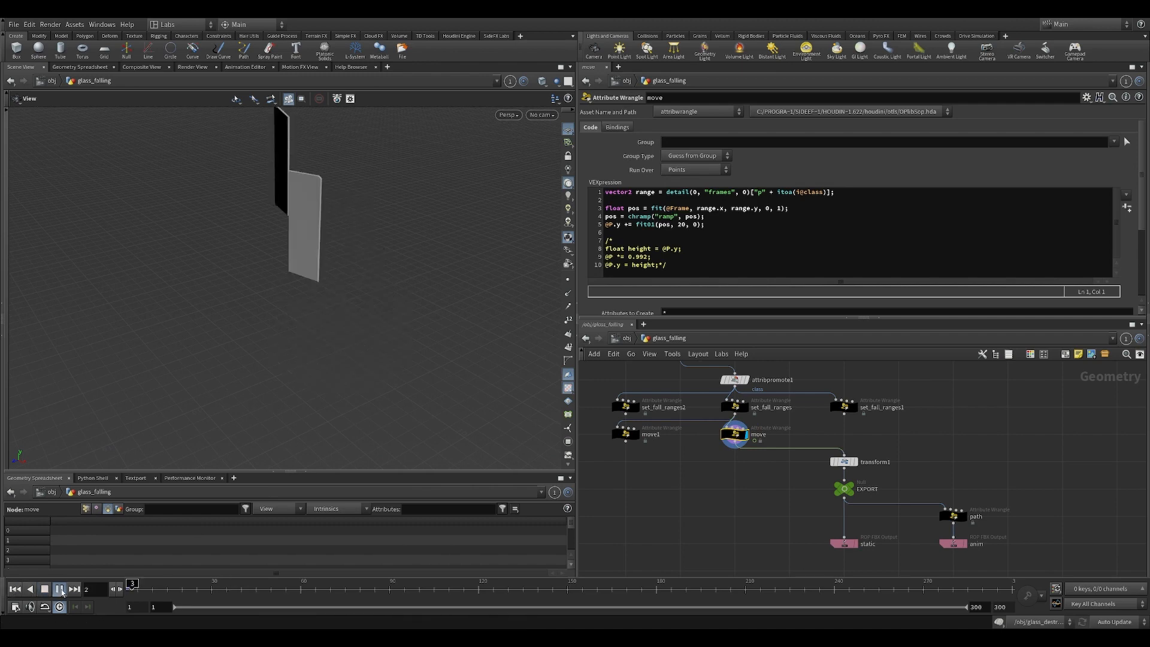
pyautogui.press('Up')
pyautogui.moveTo(335, 300); pyautogui.dragTo(281, 399)
pyautogui.click(14, 590)
pyautogui.click(59, 590)
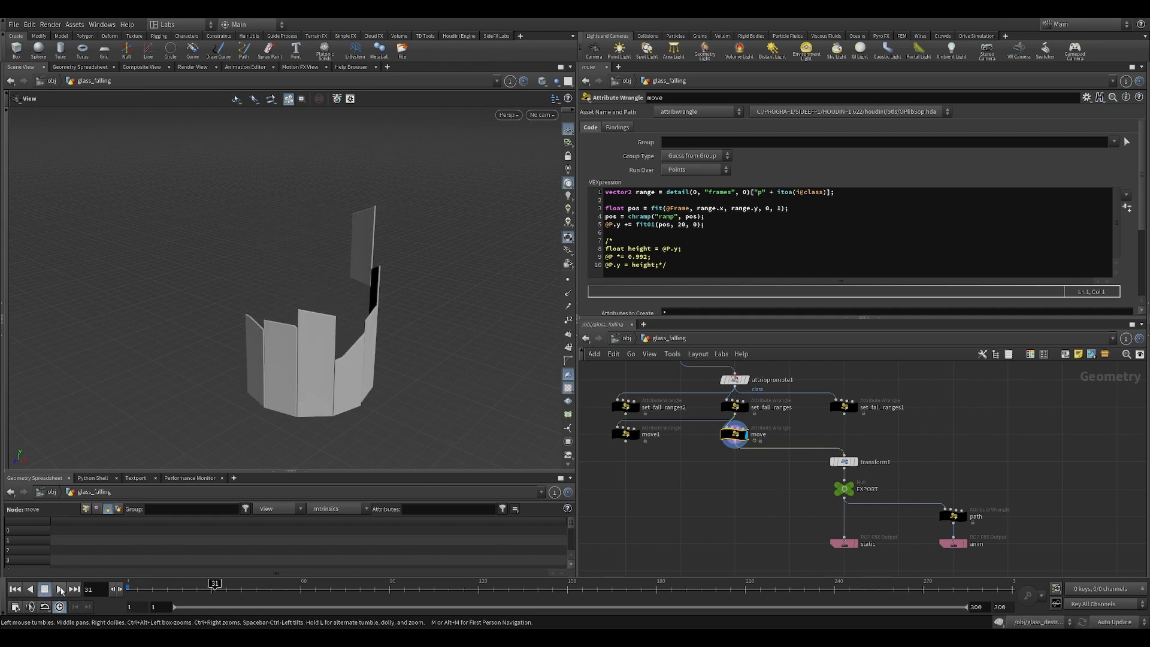
# Replay the falling panels from a higher viewing angle, stop the playback and return to frame 1
pyautogui.moveTo(339, 346); pyautogui.dragTo(319, 411)
pyautogui.moveTo(156, 587); pyautogui.dragTo(120, 590)
pyautogui.click(60, 588)
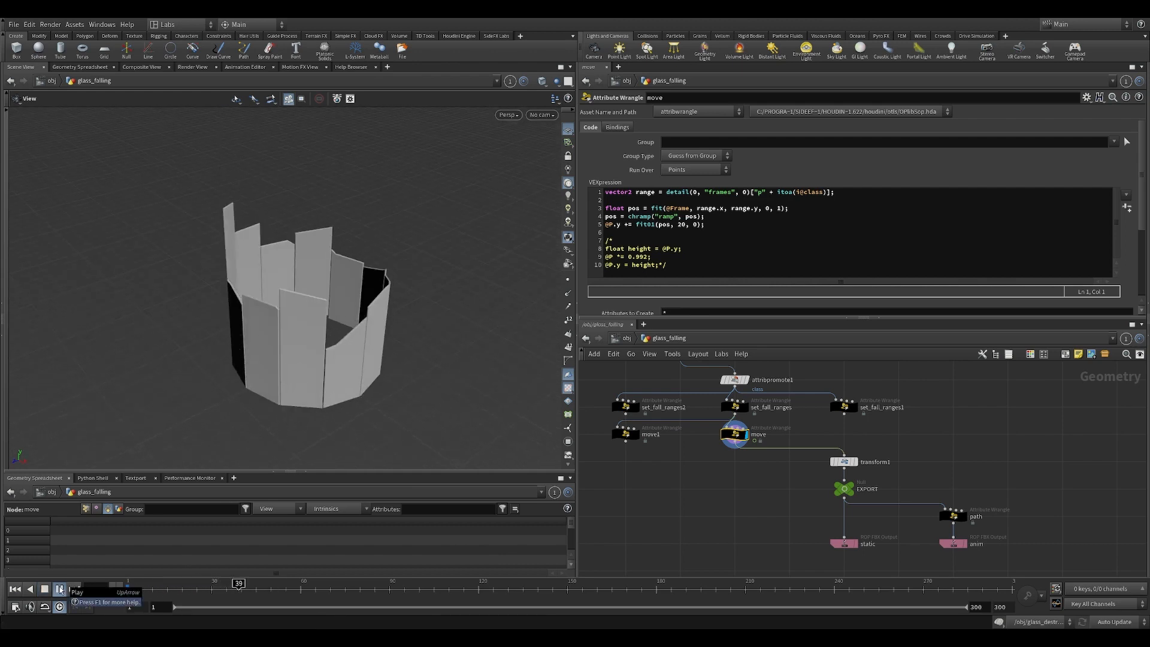
pyautogui.click(59, 588)
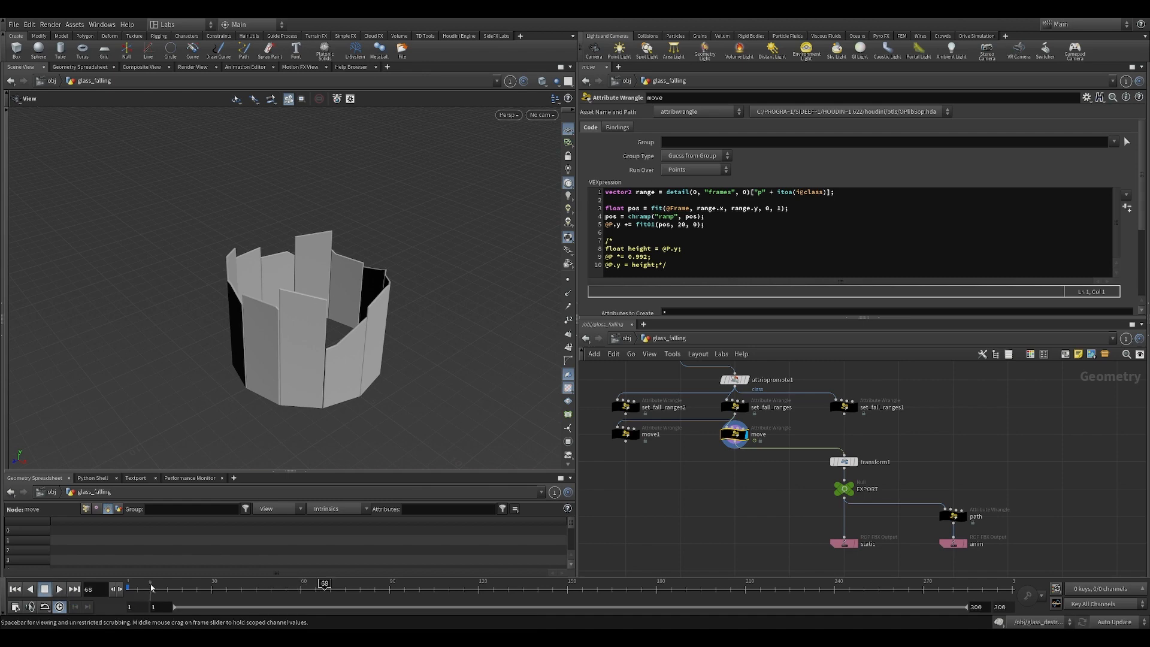
pyautogui.moveTo(147, 587); pyautogui.dragTo(123, 588)
# Display pack1 again and examine its Name Attribute, Pivot Location and Transfer Attributes settings against the ring of panels
pyautogui.moveTo(735, 479); pyautogui.dragTo(727, 551, button='middle')
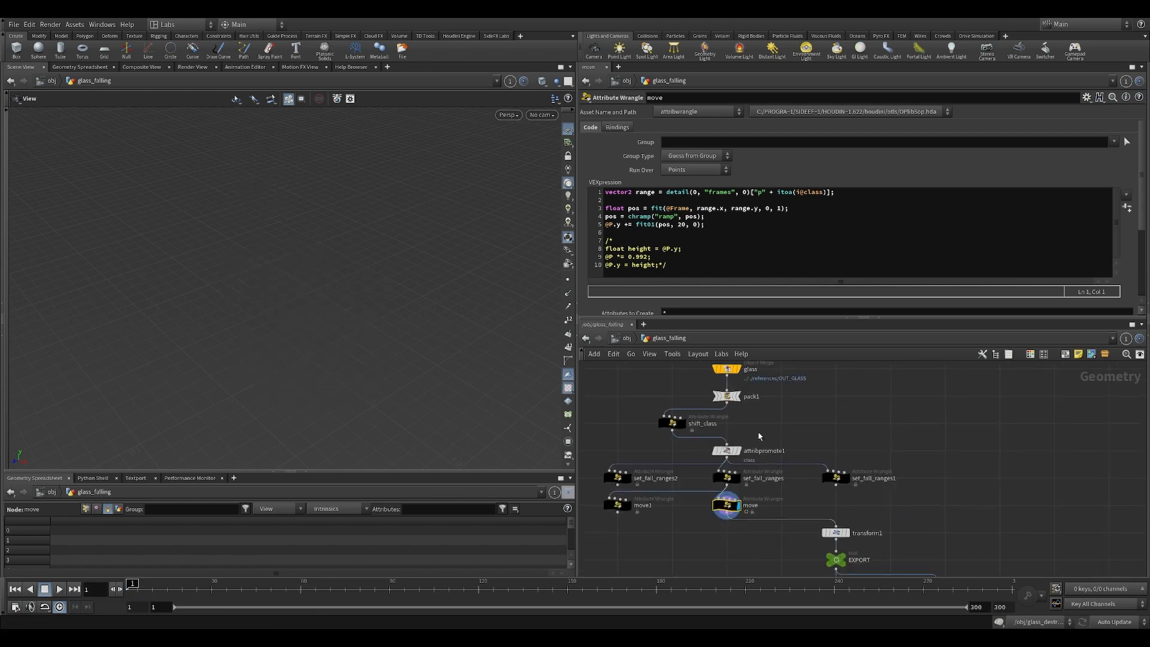
pyautogui.scroll(3, 684, 398)
pyautogui.moveTo(683, 398); pyautogui.dragTo(758, 418)
pyautogui.click(759, 402)
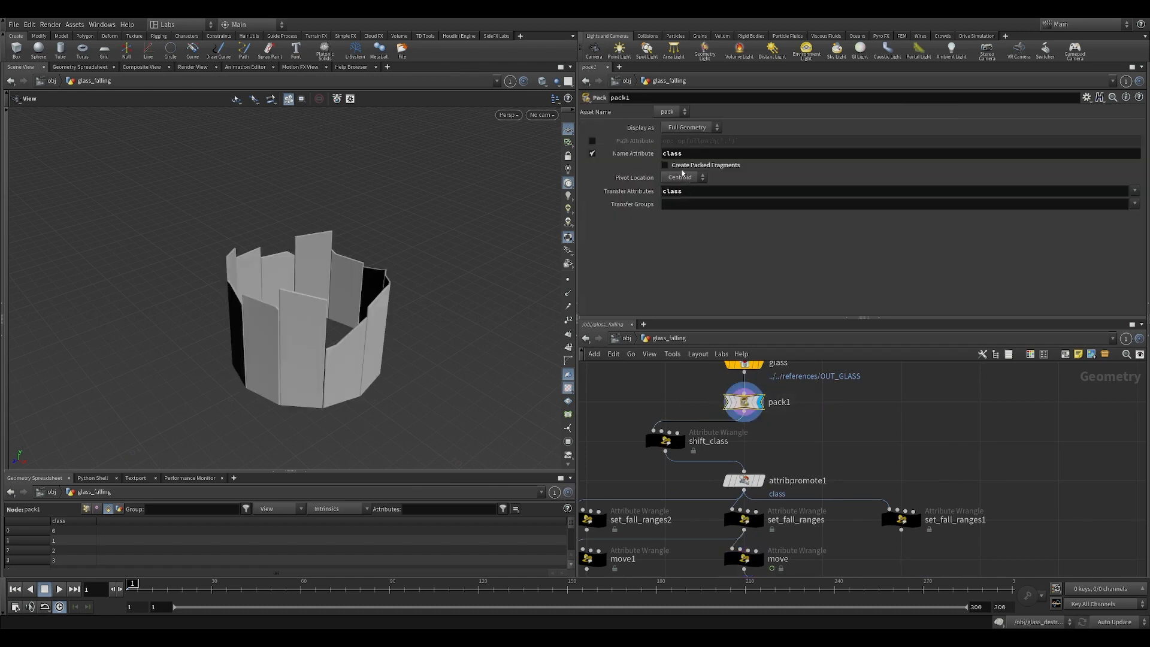
pyautogui.moveTo(350, 335); pyautogui.dragTo(326, 333)
pyautogui.moveTo(326, 334); pyautogui.dragTo(352, 341, button='right')
pyautogui.moveTo(353, 341); pyautogui.dragTo(345, 326)
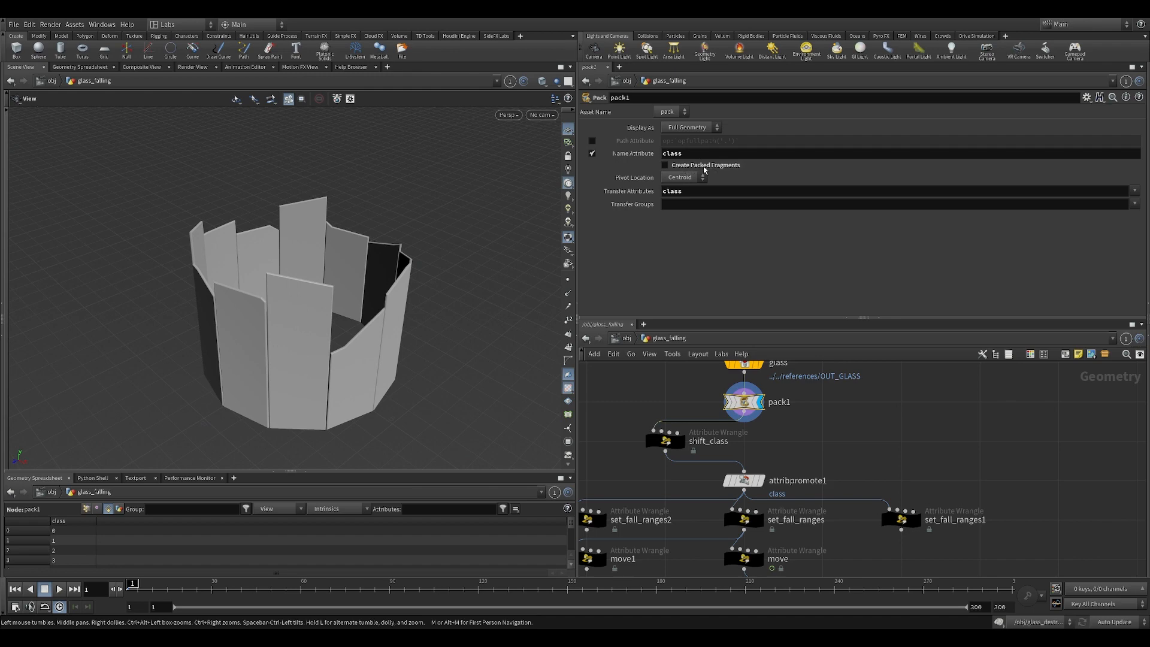
pyautogui.moveTo(371, 277); pyautogui.dragTo(370, 284)
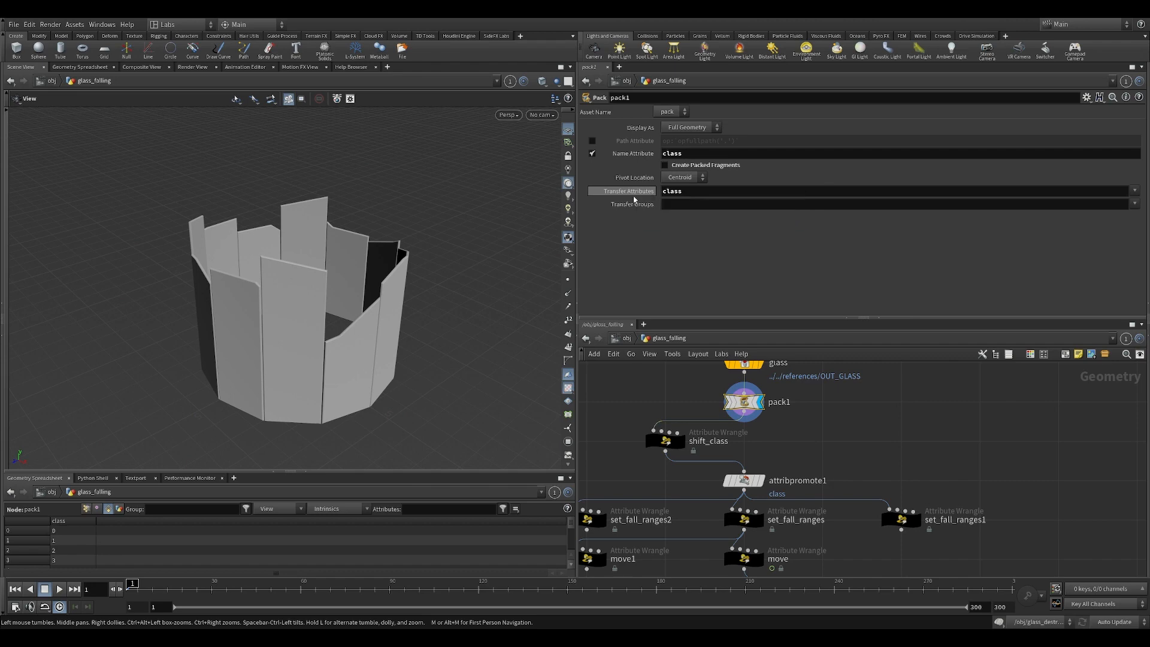
# Compare the geometry and attribute information of the glass and pack1 nodes
pyautogui.middleClick(748, 408)
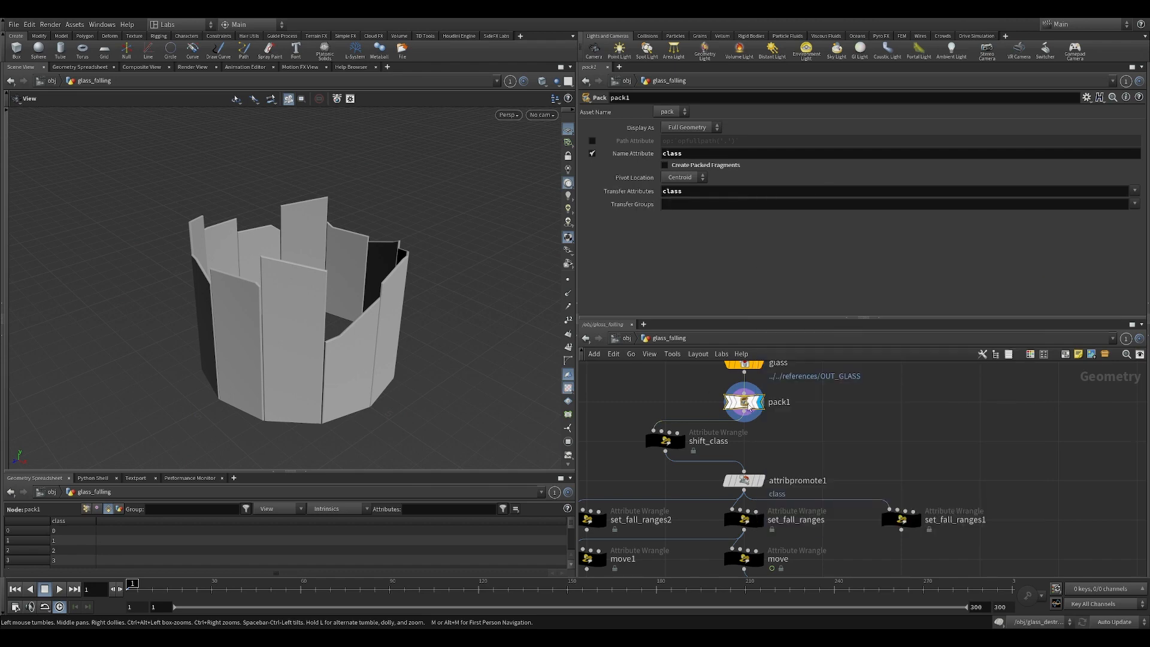
pyautogui.middleClick(736, 376)
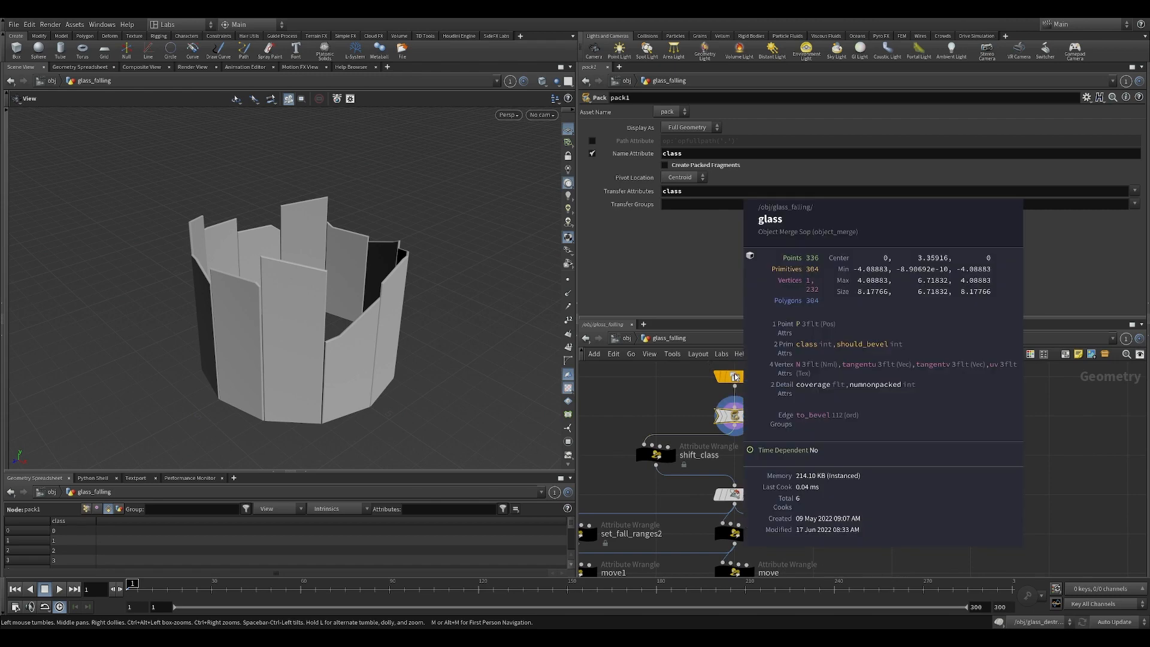
pyautogui.middleClick(740, 416)
pyautogui.moveTo(791, 469); pyautogui.dragTo(802, 421, button='middle')
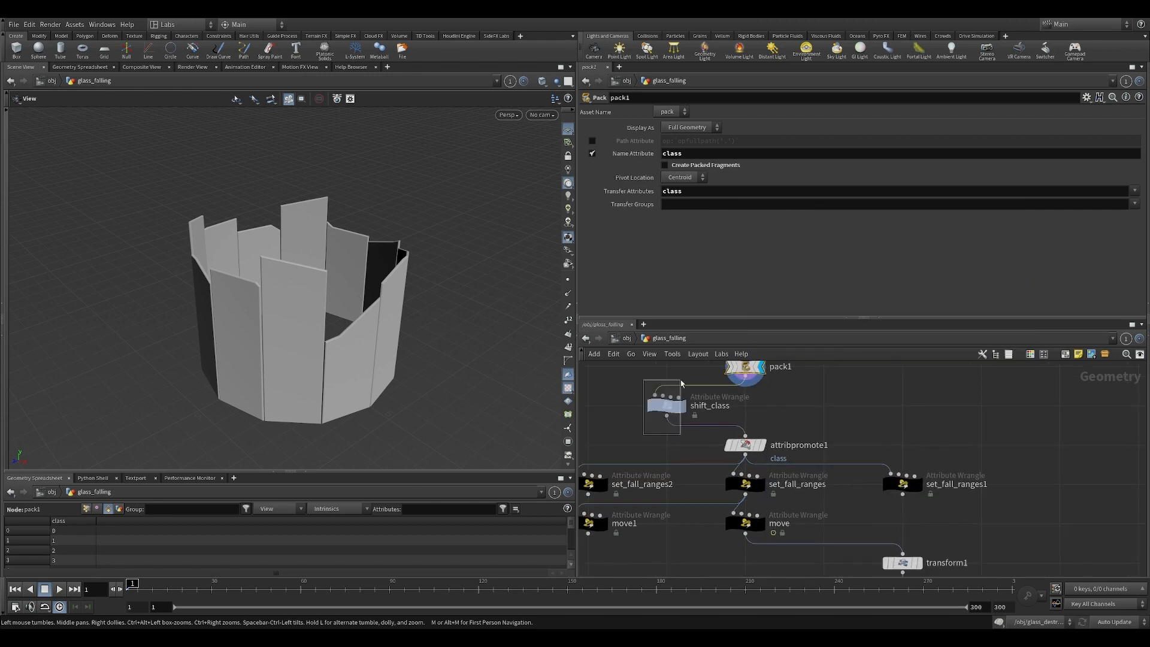
# Open the shift_class wrangle's parameters and examine its class expression alongside the panels
pyautogui.moveTo(680, 383); pyautogui.dragTo(676, 388)
pyautogui.moveTo(392, 318); pyautogui.dragTo(349, 323)
pyautogui.scroll(-3, 738, 413)
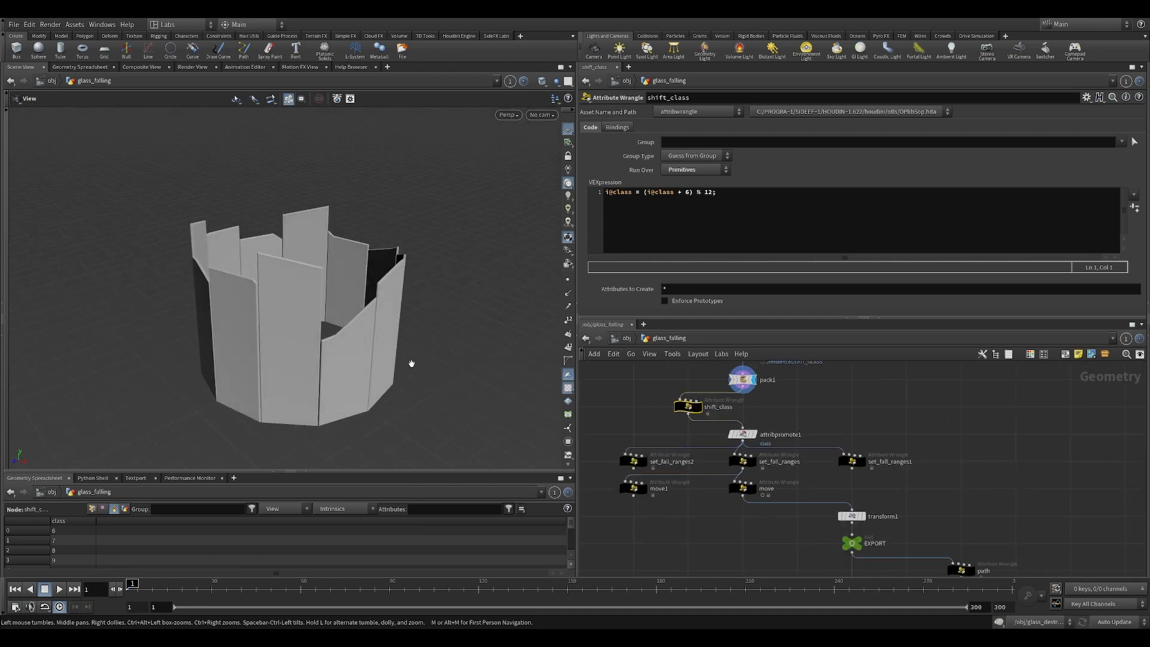
pyautogui.moveTo(411, 364); pyautogui.dragTo(253, 350)
pyautogui.moveTo(487, 281); pyautogui.dragTo(444, 308)
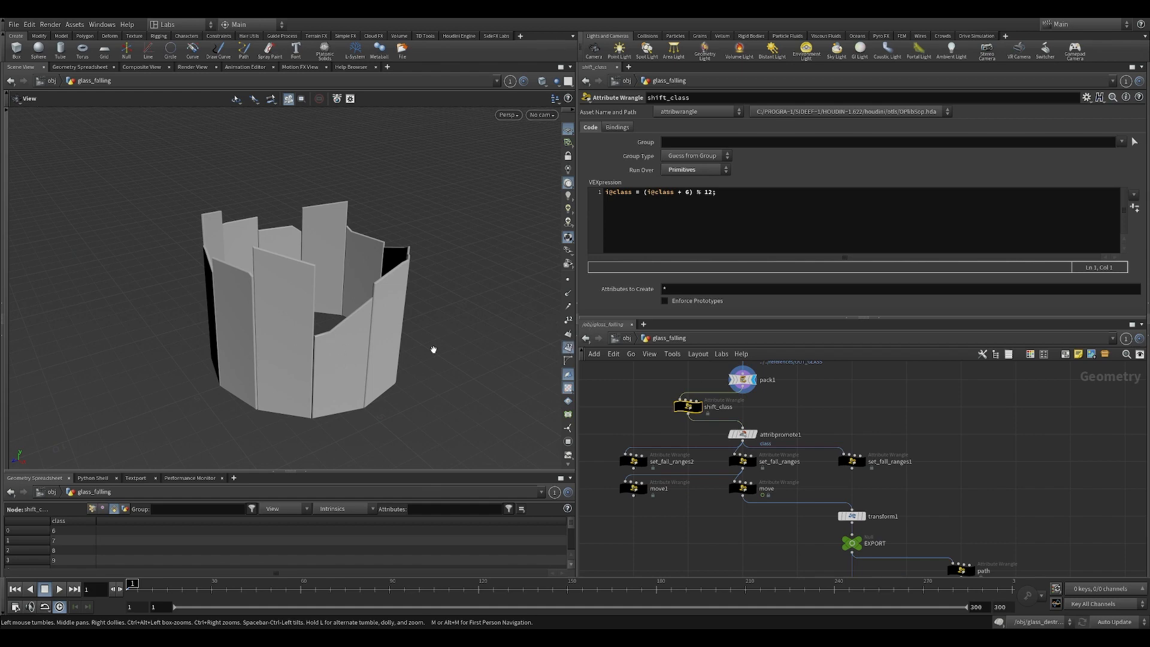
# Switch the viewport to wireframe shading for the glass panels
pyautogui.click(542, 81)
pyautogui.click(571, 117)
pyautogui.moveTo(364, 305); pyautogui.dragTo(378, 308)
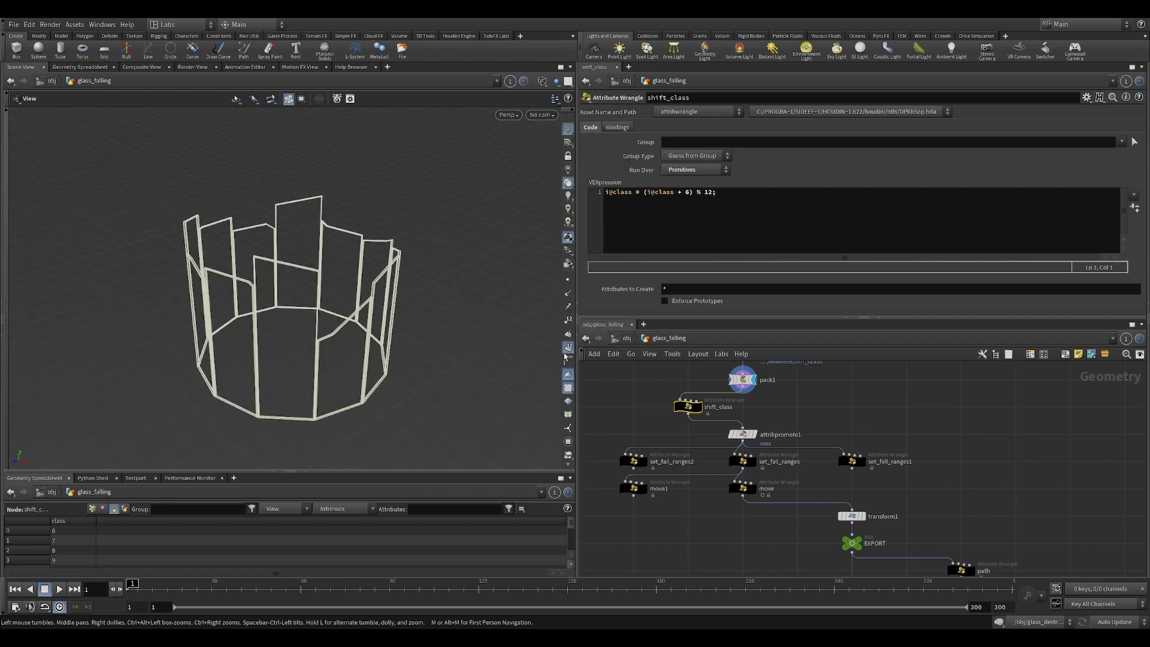
# Display the shift_class node and turn off the primitive numbers in the viewport
pyautogui.click(700, 407)
pyautogui.scroll(-3, 559, 429)
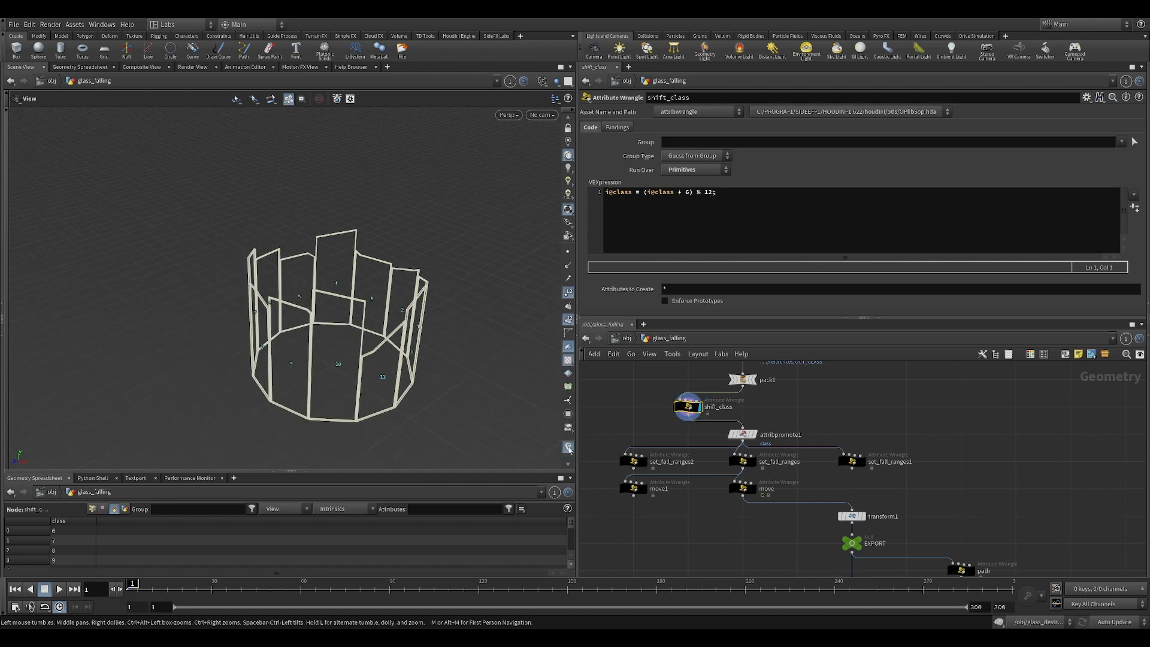
pyautogui.click(568, 447)
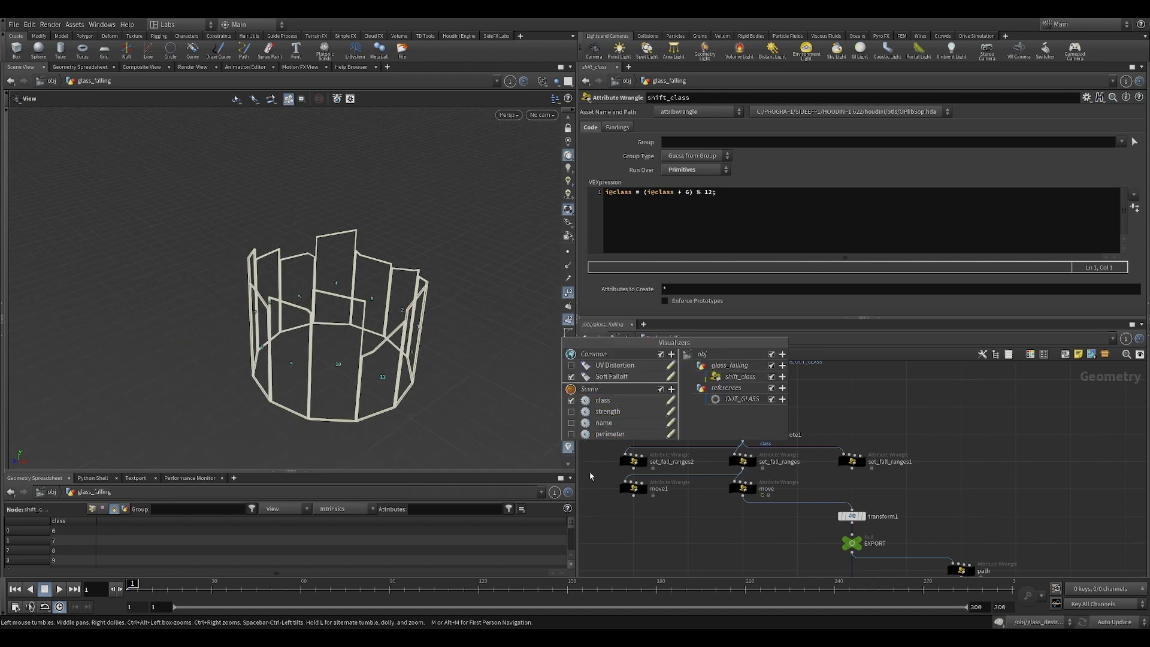
pyautogui.click(568, 306)
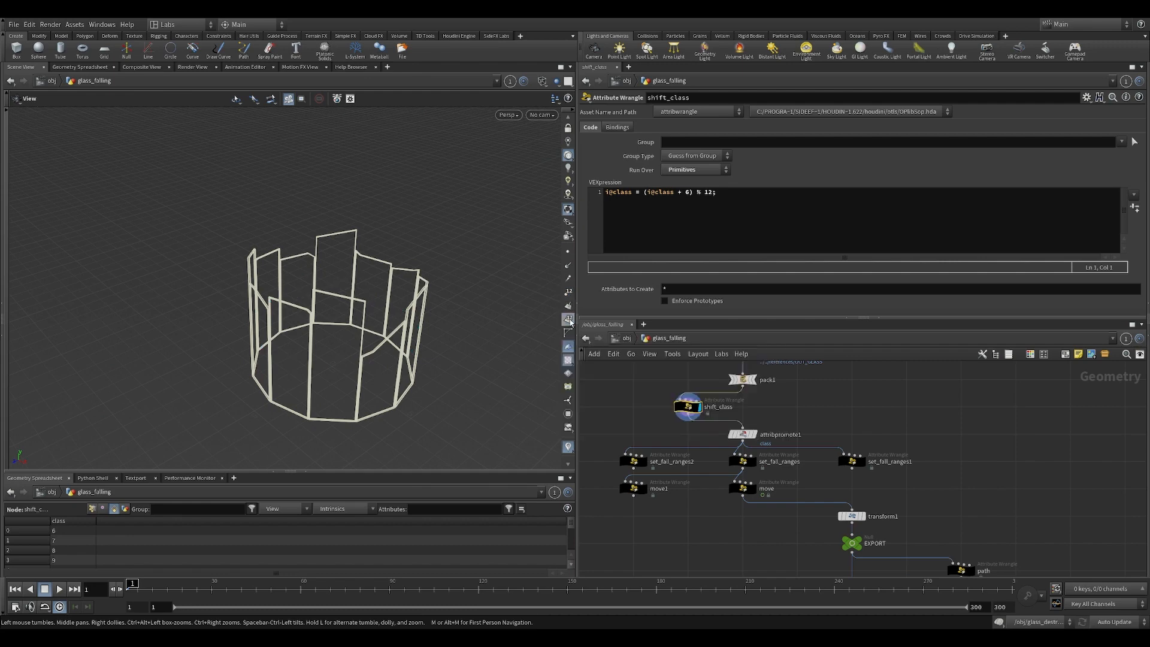
# Change the class visualizer's type from Color to Marker and inspect the class labels on the panels
pyautogui.click(568, 447)
pyautogui.click(670, 400)
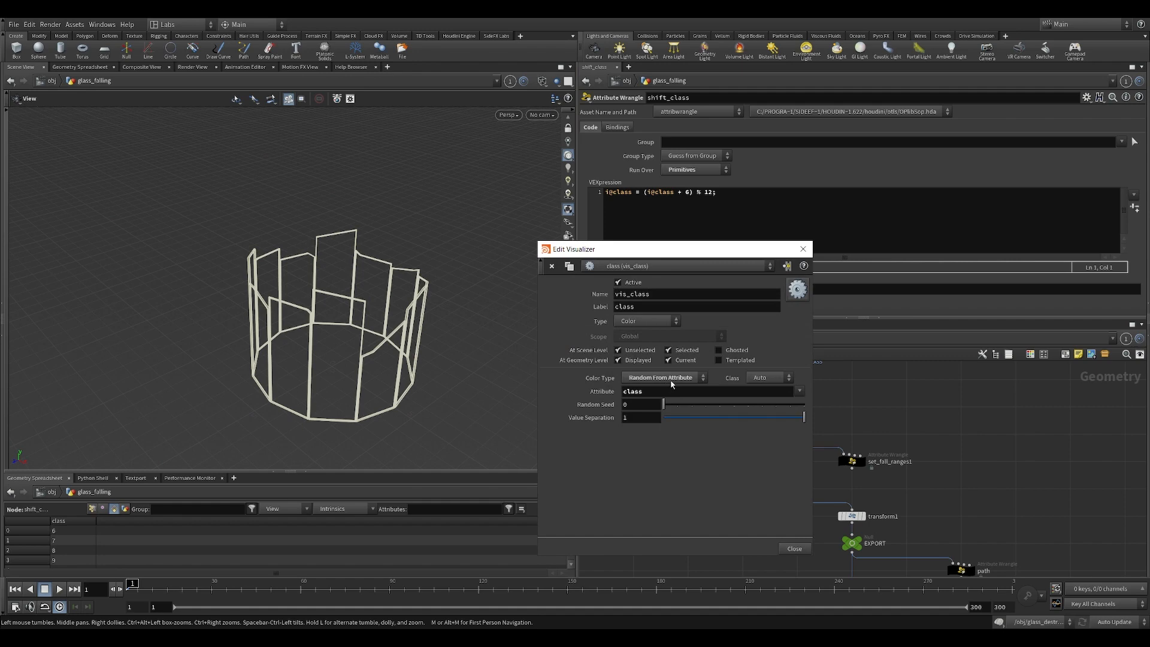
pyautogui.click(671, 383)
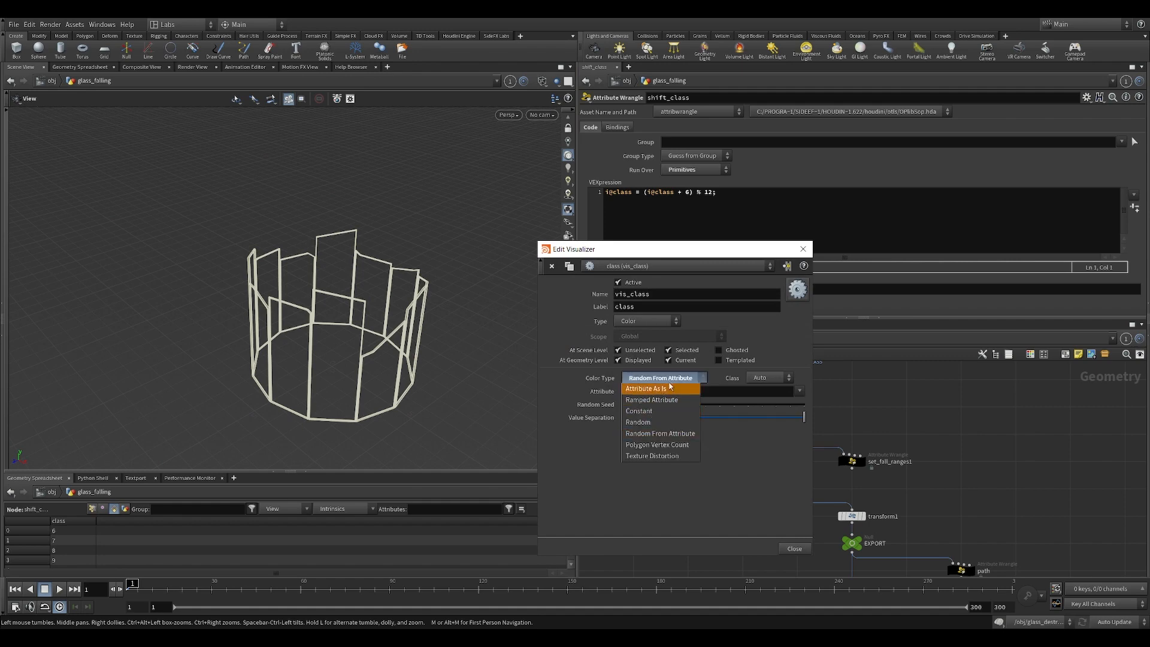
pyautogui.click(659, 378)
pyautogui.click(645, 321)
pyautogui.click(635, 332)
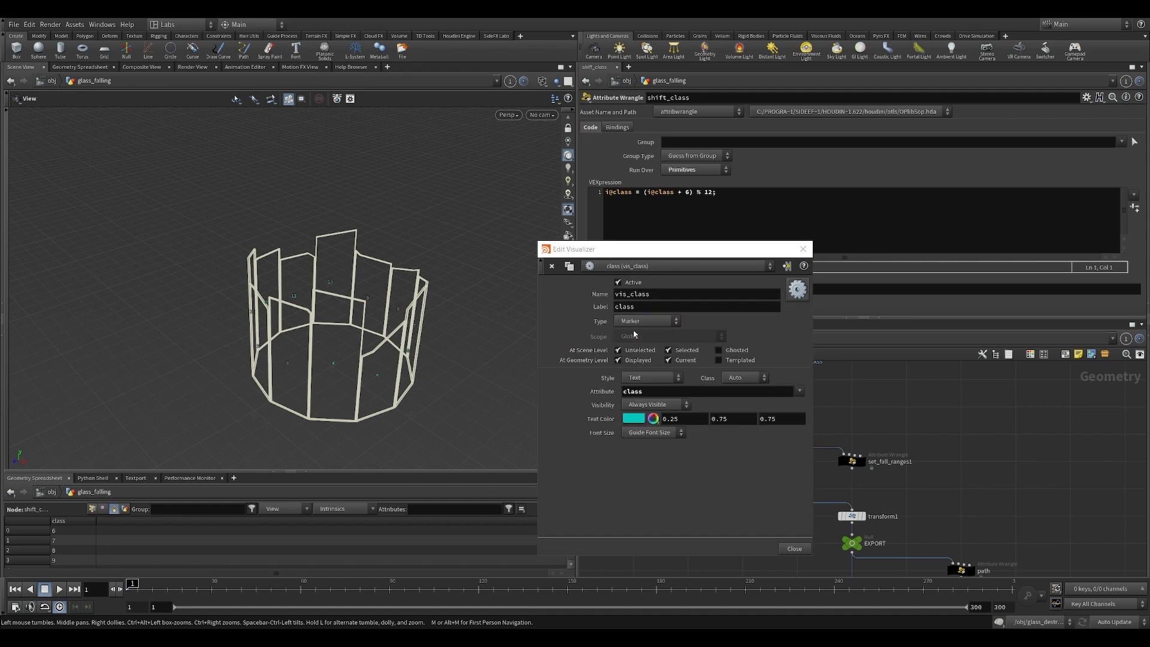
pyautogui.click(802, 249)
pyautogui.moveTo(488, 375); pyautogui.dragTo(402, 358)
pyautogui.click(674, 396)
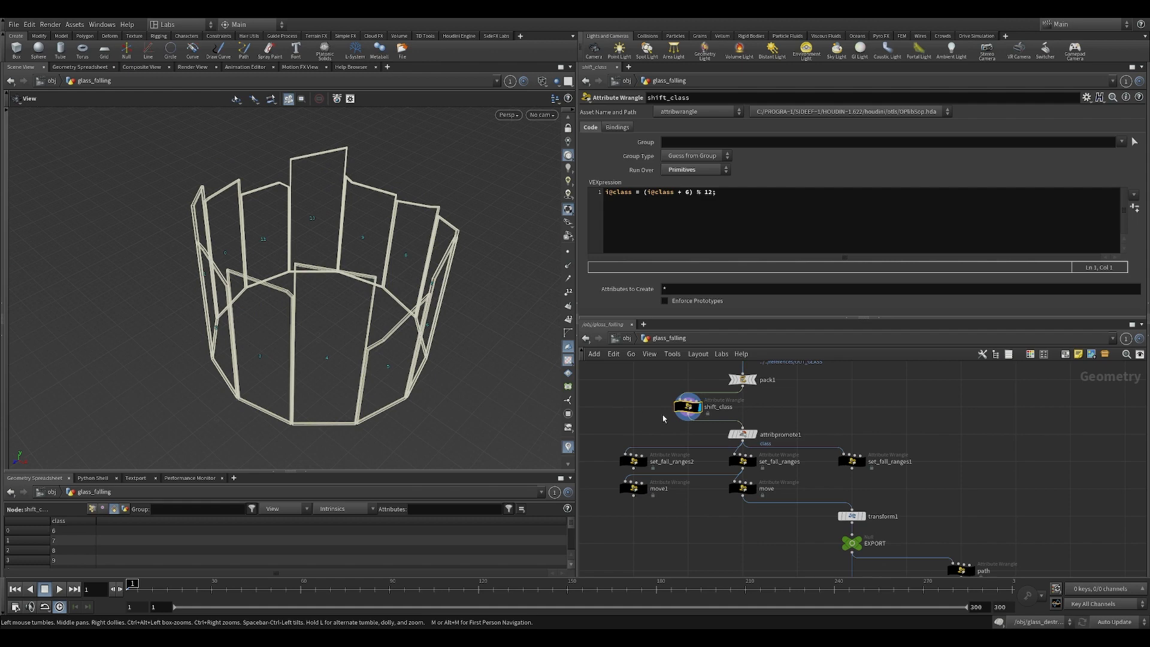
# Display the attribpromote1 node and examine how it promotes class from Primitive to Point
pyautogui.moveTo(779, 414); pyautogui.dragTo(741, 407, button='middle')
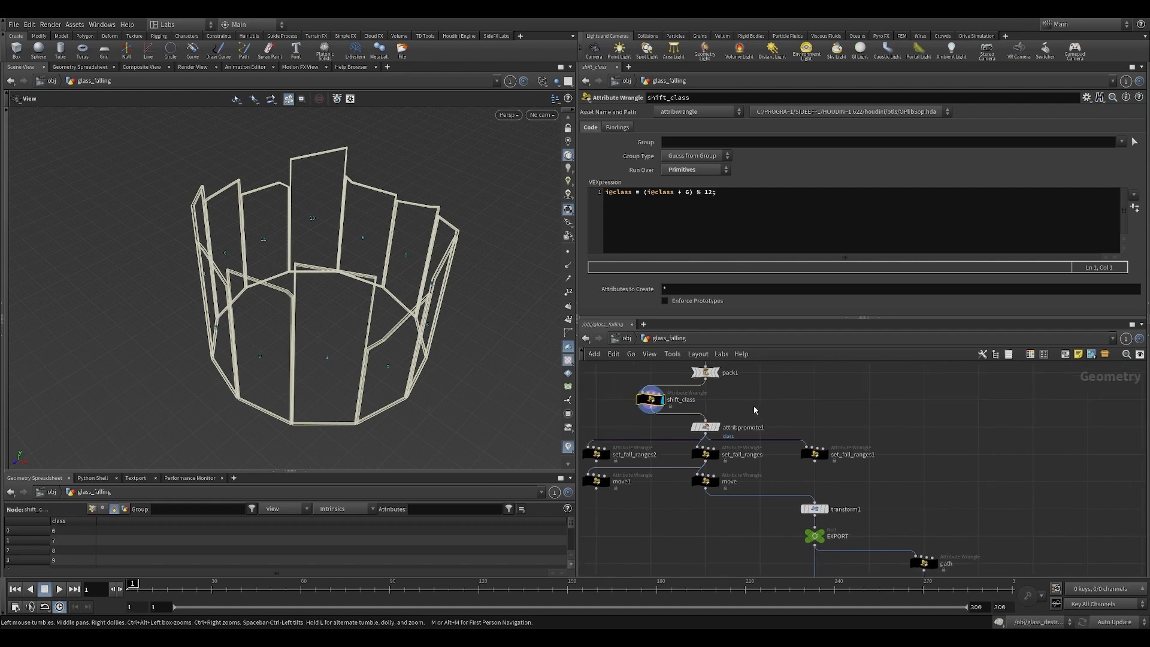
pyautogui.click(704, 426)
pyautogui.moveTo(407, 362); pyautogui.dragTo(482, 315)
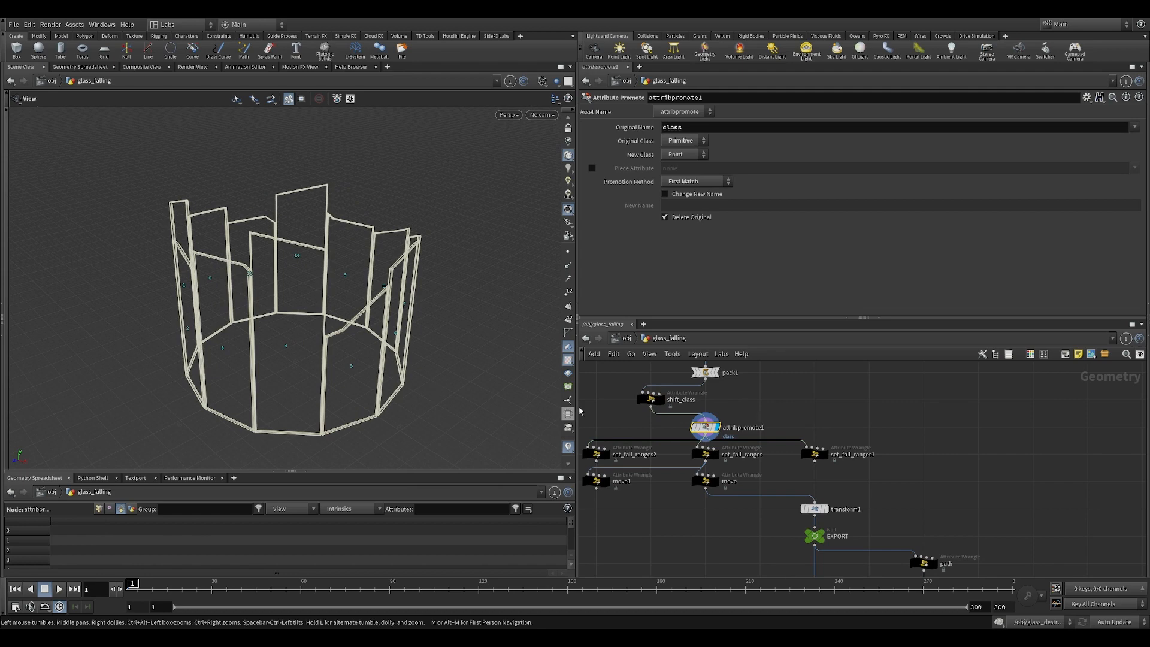
pyautogui.moveTo(706, 434)
pyautogui.scroll(4, 711, 436)
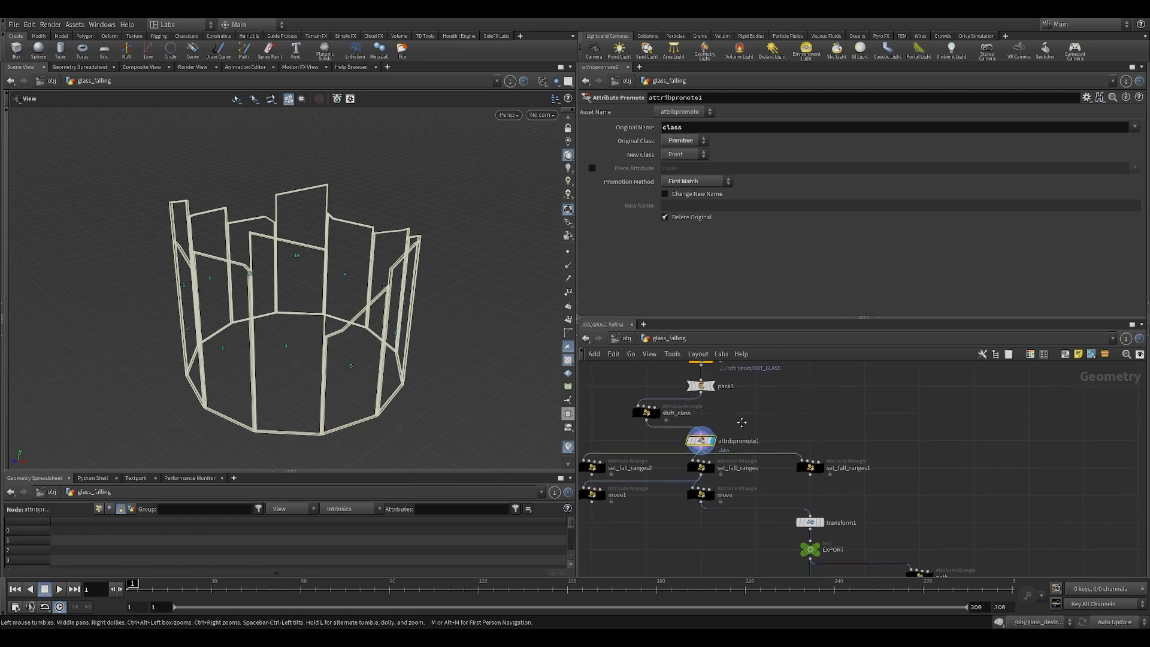
pyautogui.moveTo(405, 366); pyautogui.dragTo(400, 362)
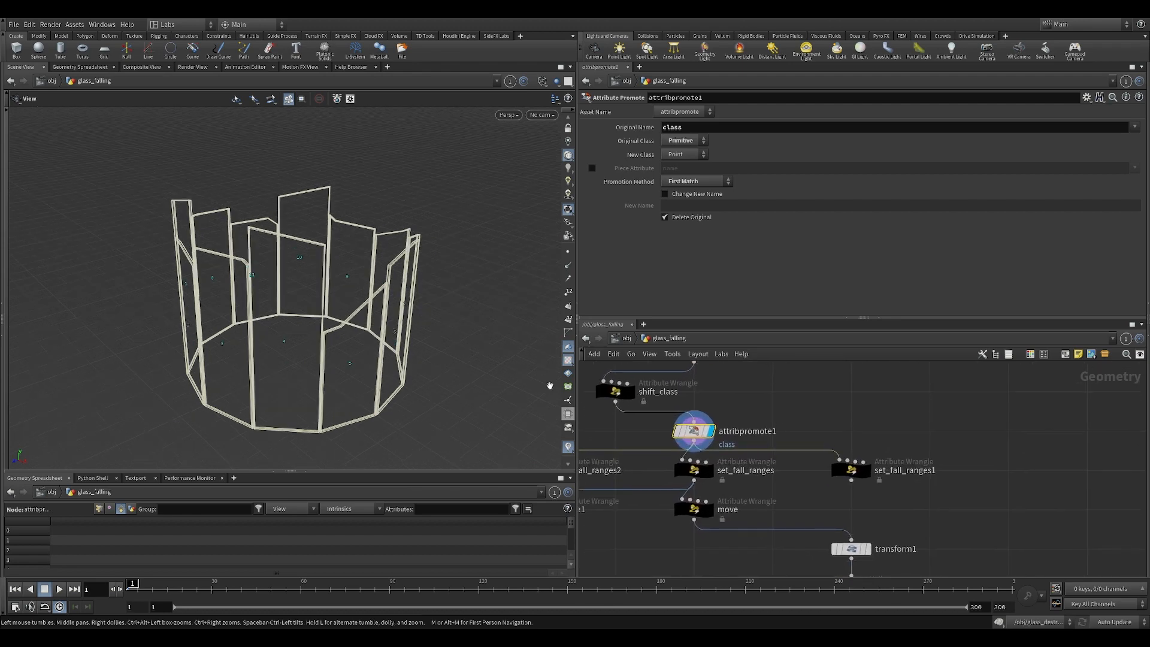
# Check pack1's geometry information, then look over attribpromote1's class markers around the ring
pyautogui.moveTo(758, 405); pyautogui.dragTo(757, 444, button='middle')
pyautogui.middleClick(697, 397)
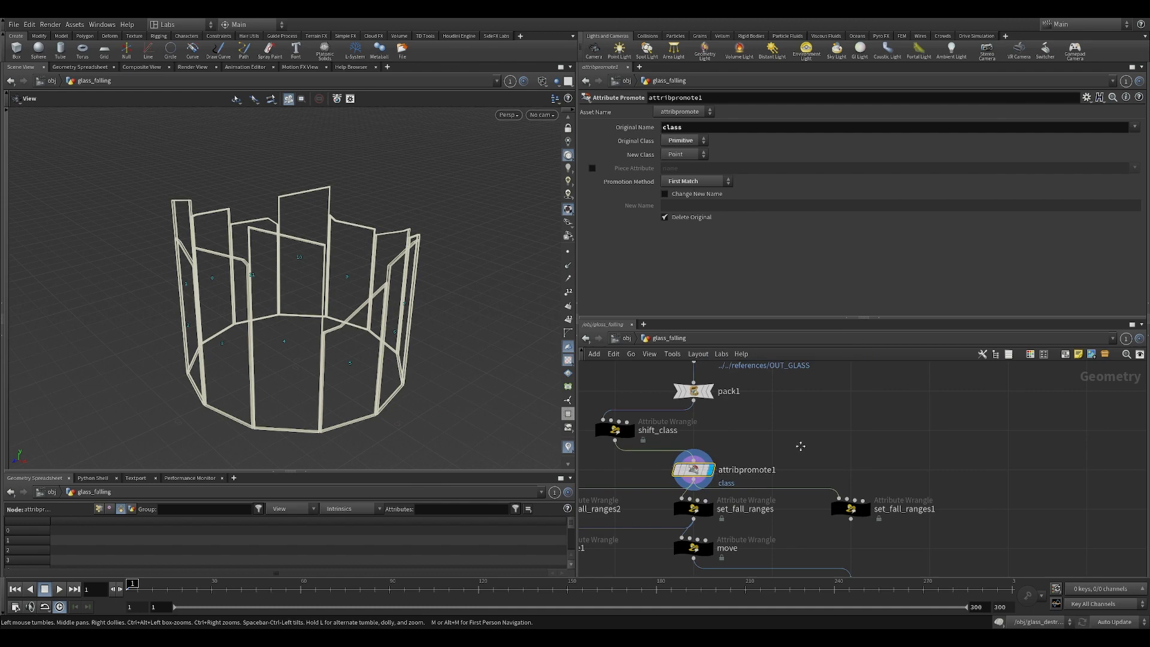
pyautogui.moveTo(800, 446); pyautogui.dragTo(808, 371, button='middle')
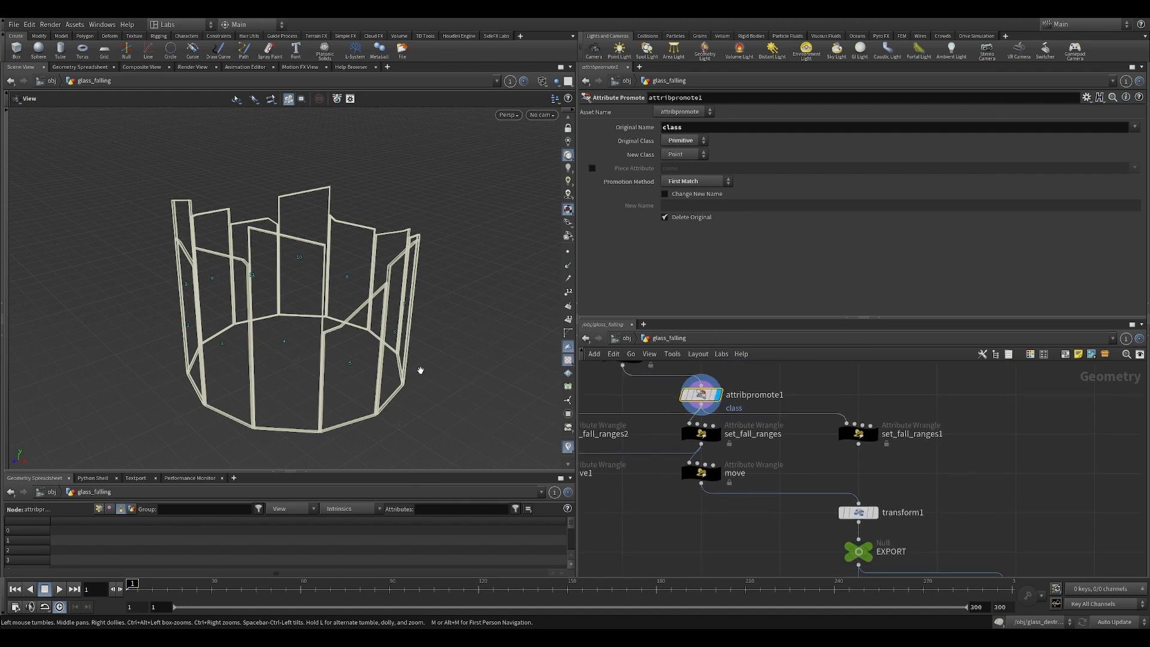
pyautogui.moveTo(420, 370); pyautogui.dragTo(332, 323)
pyautogui.moveTo(350, 371); pyautogui.dragTo(472, 403)
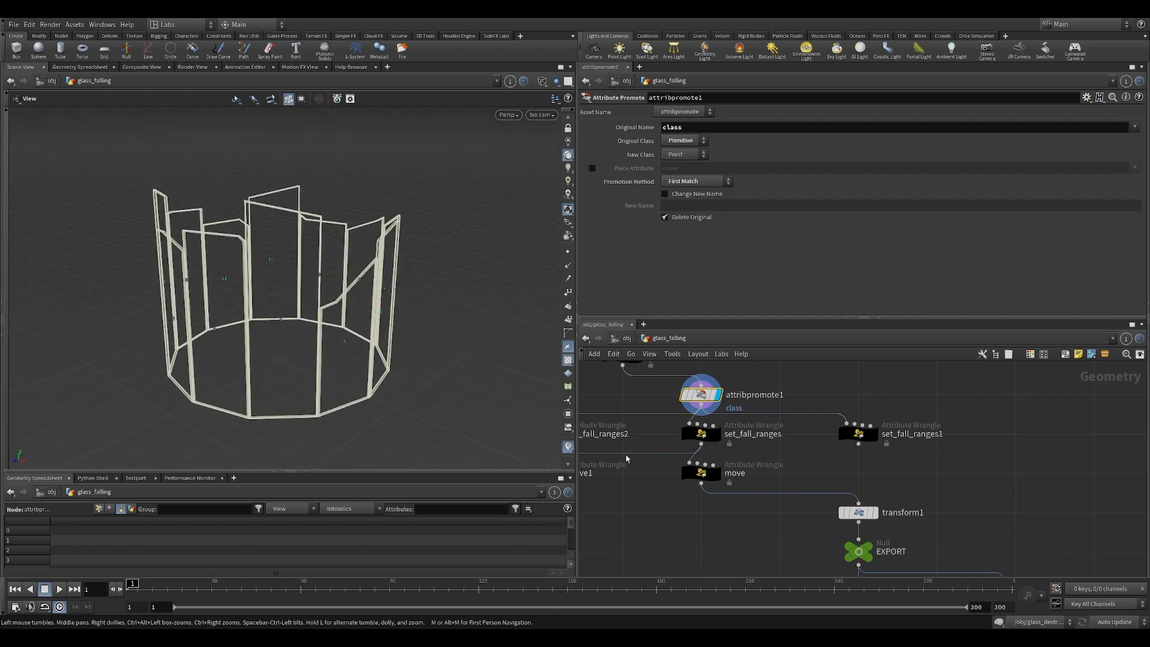
pyautogui.moveTo(360, 353); pyautogui.dragTo(343, 371)
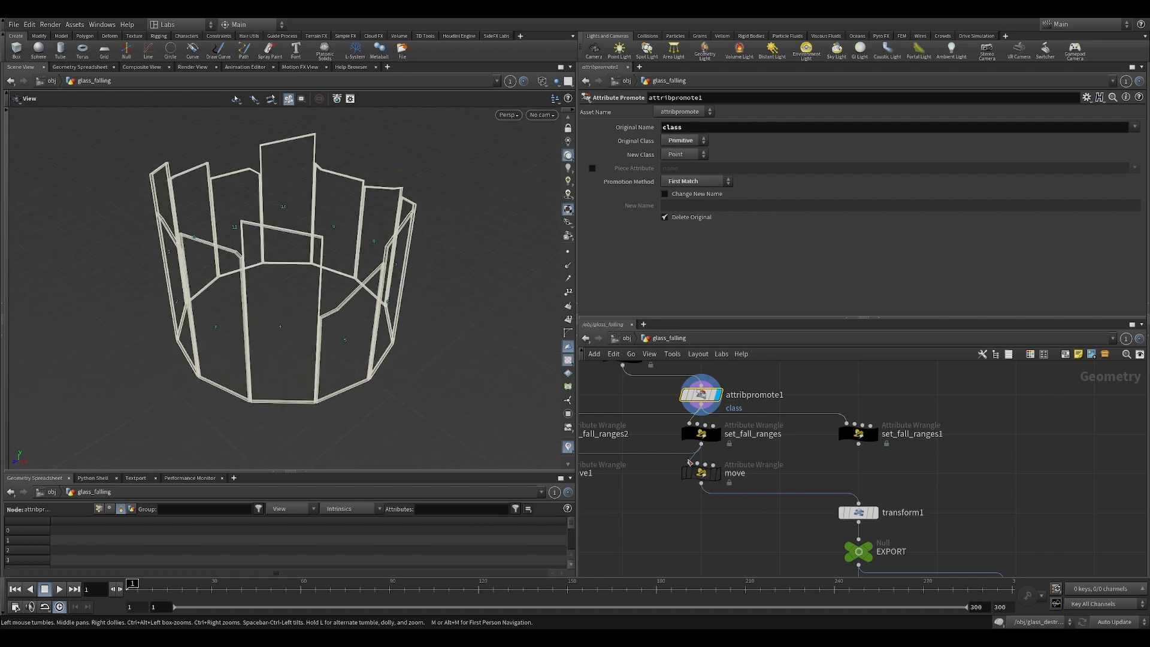
# Open the set_fall_ranges code, then display the move node in the viewport
pyautogui.moveTo(390, 311)
pyautogui.mouseDown()
pyautogui.moveTo(355, 324)
pyautogui.moveTo(401, 329)
pyautogui.moveTo(405, 274)
pyautogui.moveTo(407, 299)
pyautogui.mouseUp()
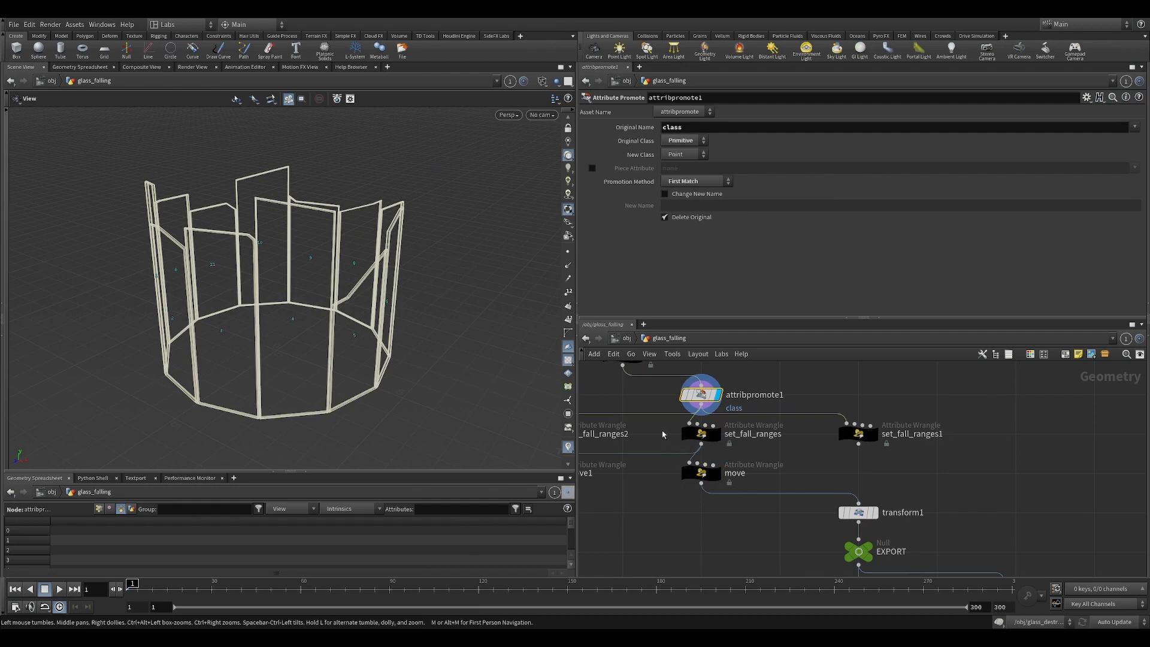
pyautogui.click(697, 433)
pyautogui.moveTo(654, 499); pyautogui.dragTo(660, 465, button='middle')
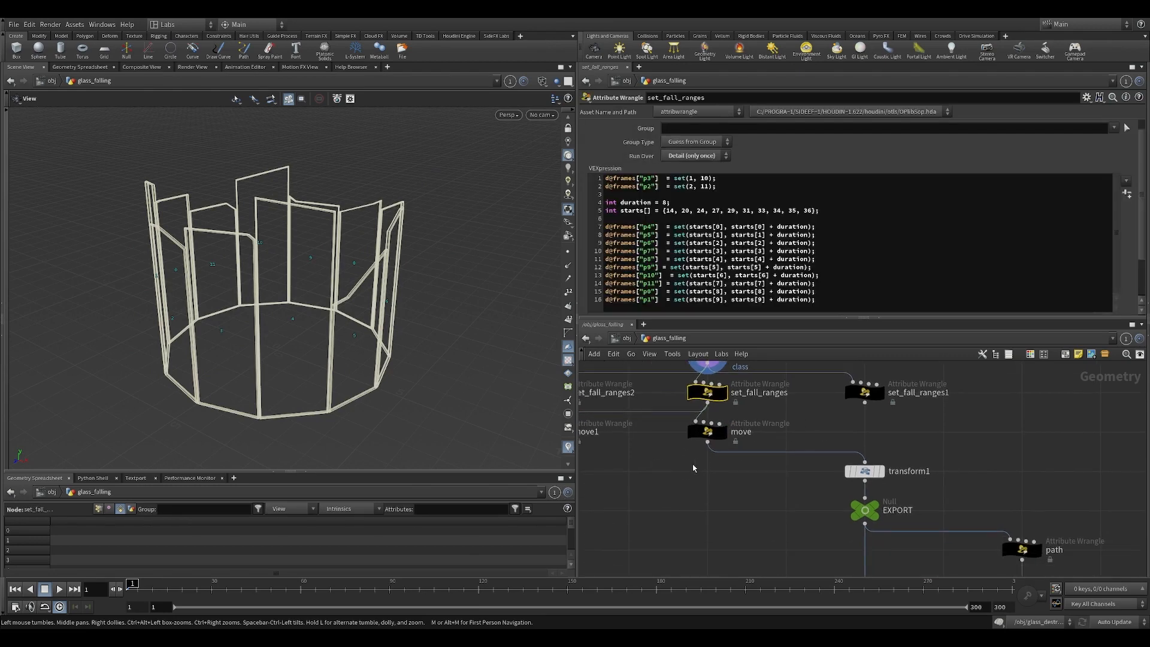
pyautogui.click(707, 432)
pyautogui.click(728, 412)
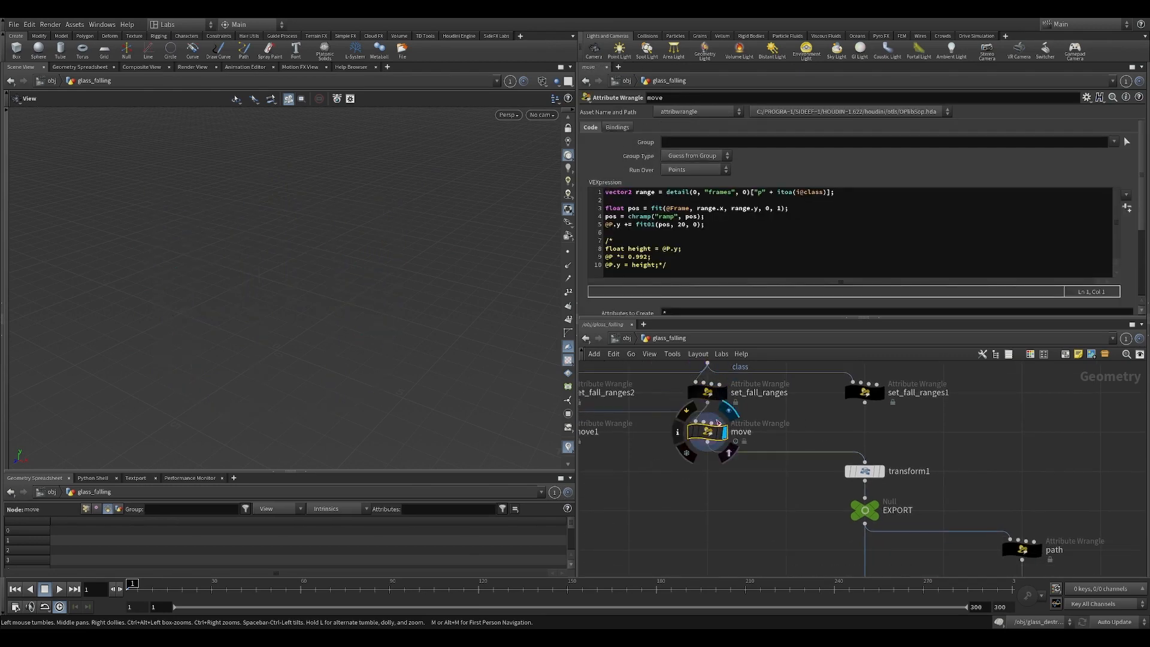
# Scrub the timeline to frame 34 and examine the glass panels falling into the ring
pyautogui.moveTo(177, 588); pyautogui.dragTo(223, 590)
pyautogui.scroll(-1, 276, 435)
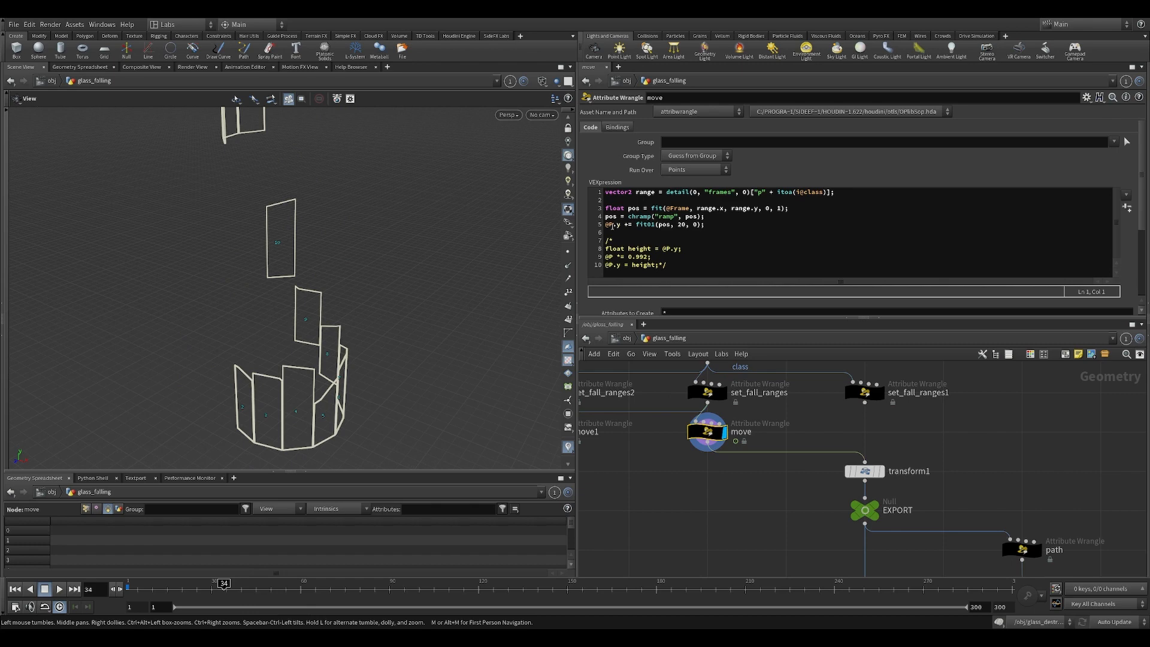
pyautogui.moveTo(327, 360); pyautogui.dragTo(338, 303, button='middle')
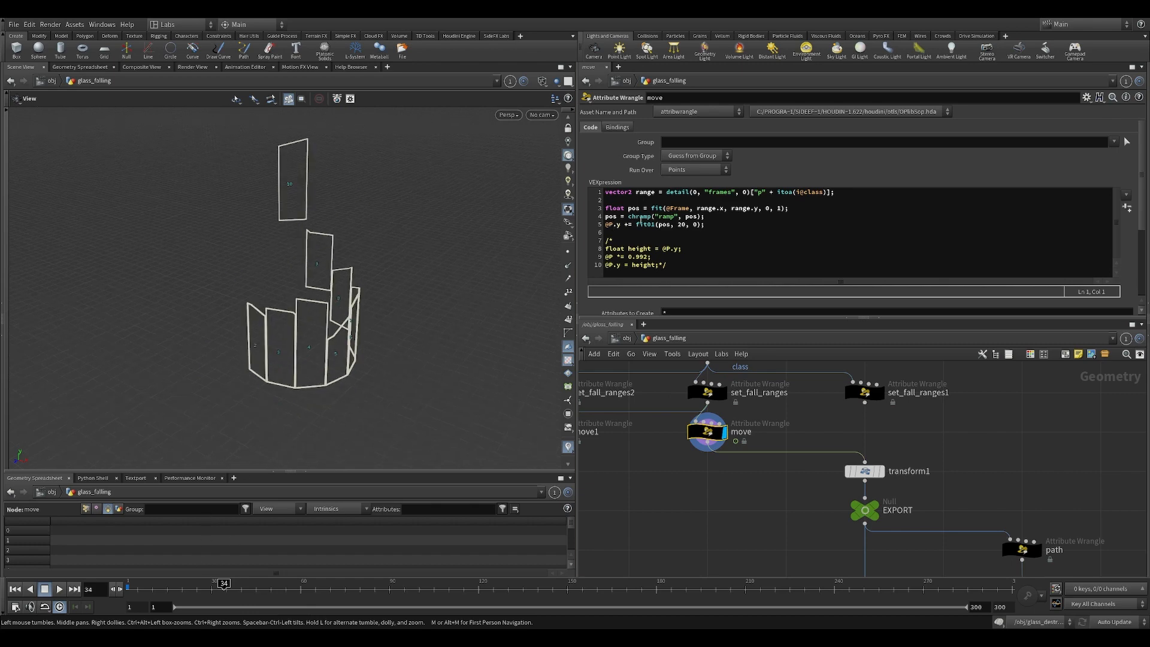
pyautogui.moveTo(327, 359); pyautogui.dragTo(302, 369)
pyautogui.moveTo(305, 327); pyautogui.dragTo(403, 244, button='right')
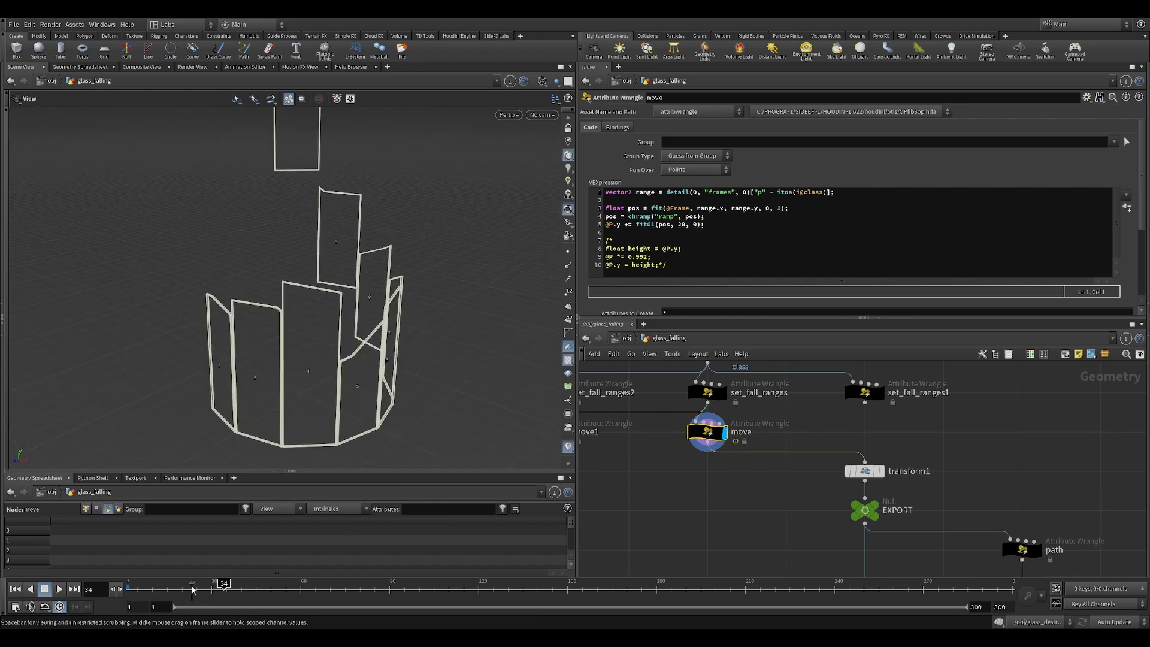
# Expand the move node's ramp graph and scrub from frame 1 to 45 to compare it with the panels' fall
pyautogui.scroll(-5, 1146, 225)
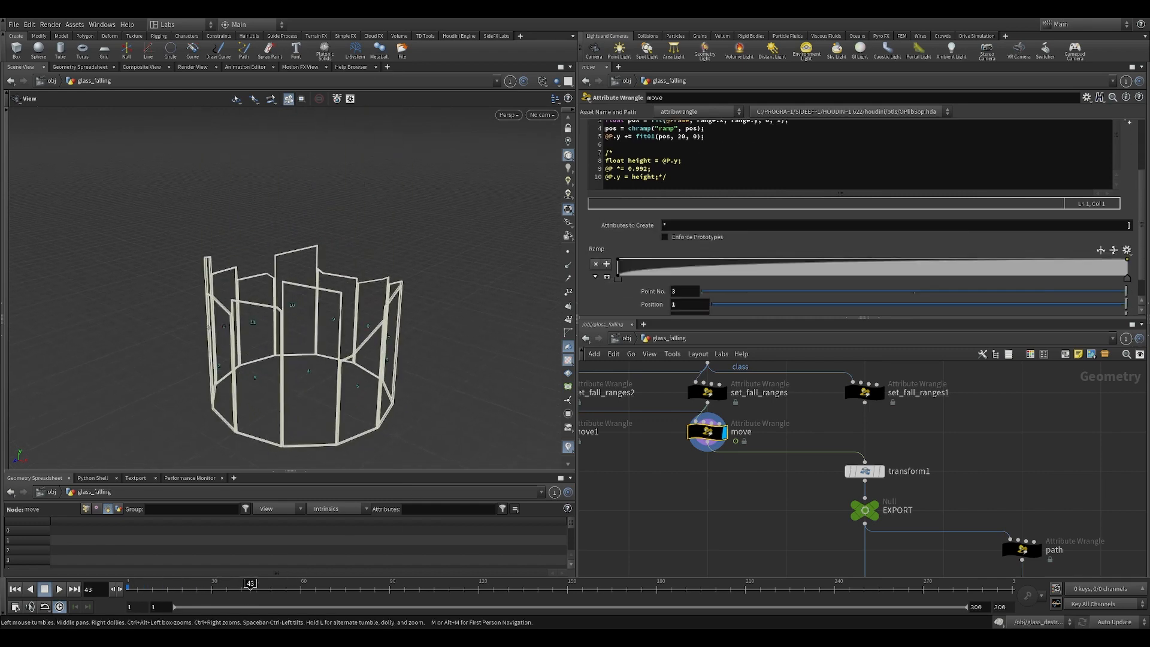
pyautogui.click(607, 249)
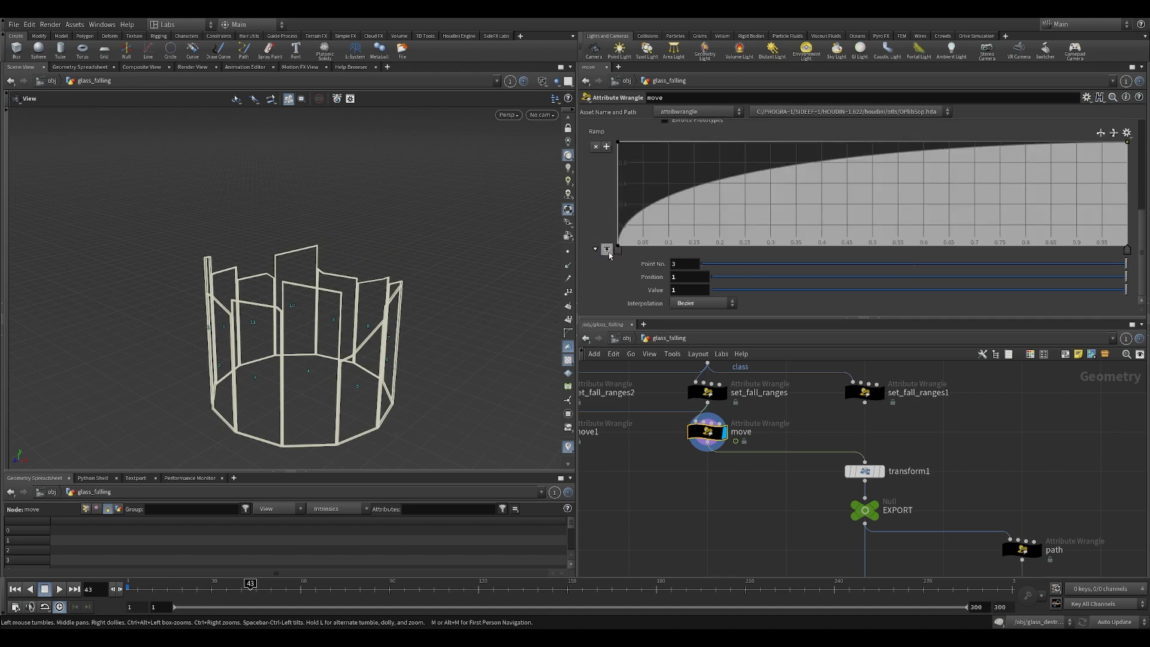
pyautogui.click(128, 585)
pyautogui.moveTo(127, 585); pyautogui.dragTo(256, 590)
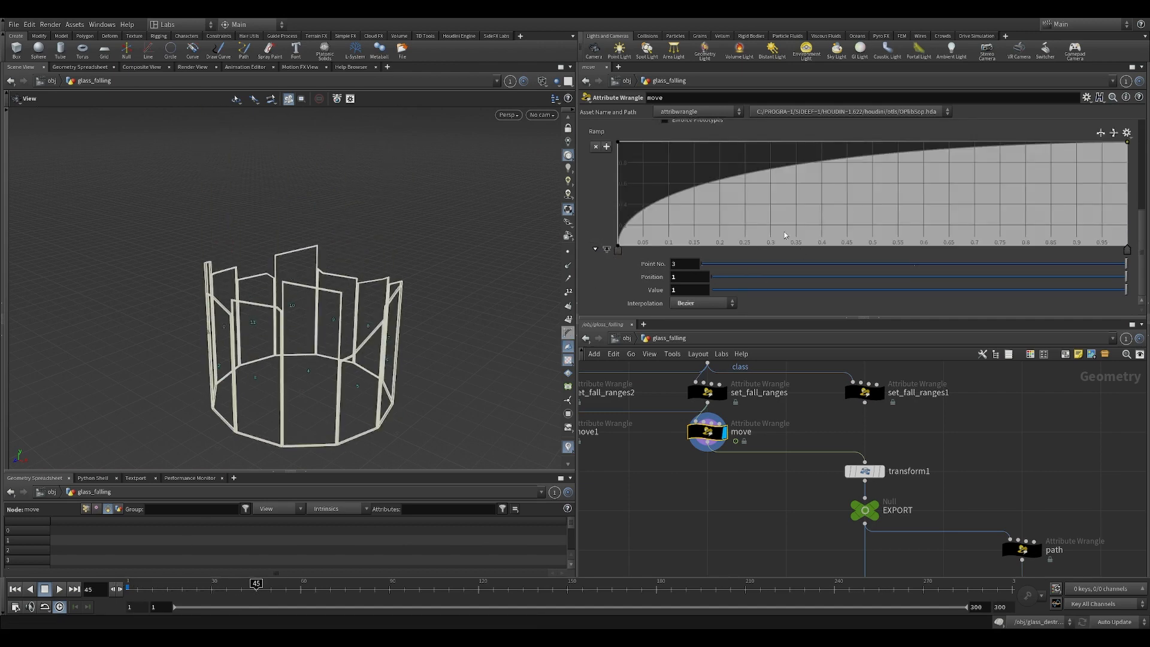
# Review the move node's VEX code and scrub through the fall to frame 46
pyautogui.scroll(1, 1141, 262)
pyautogui.scroll(5, 1141, 262)
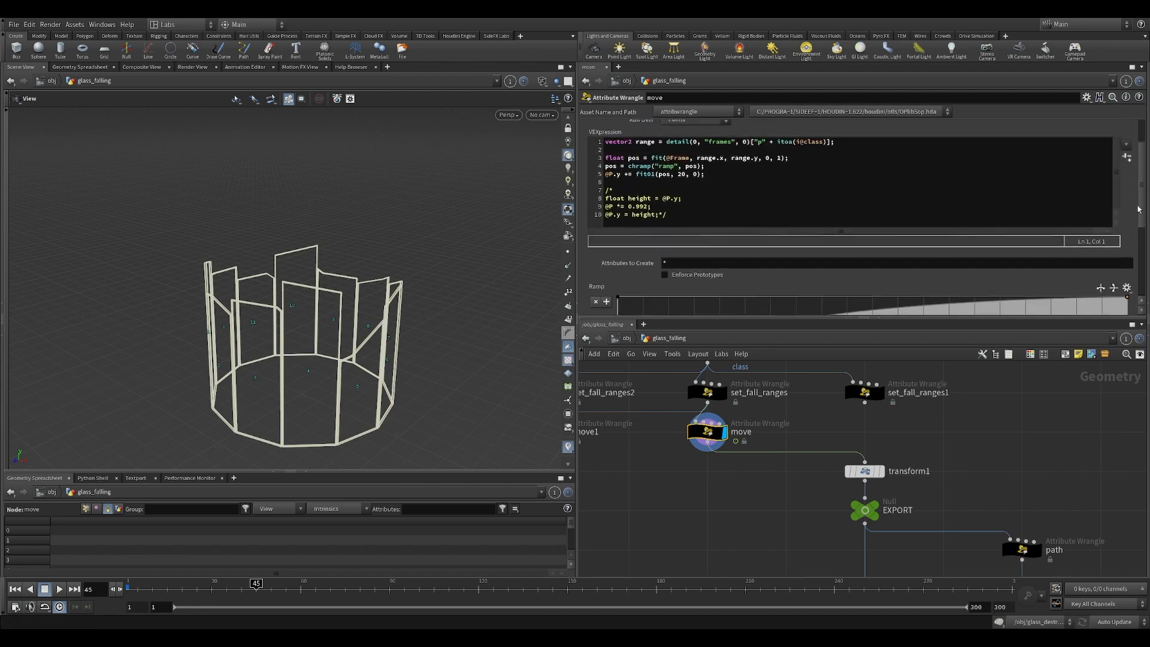
pyautogui.moveTo(230, 589); pyautogui.dragTo(259, 585)
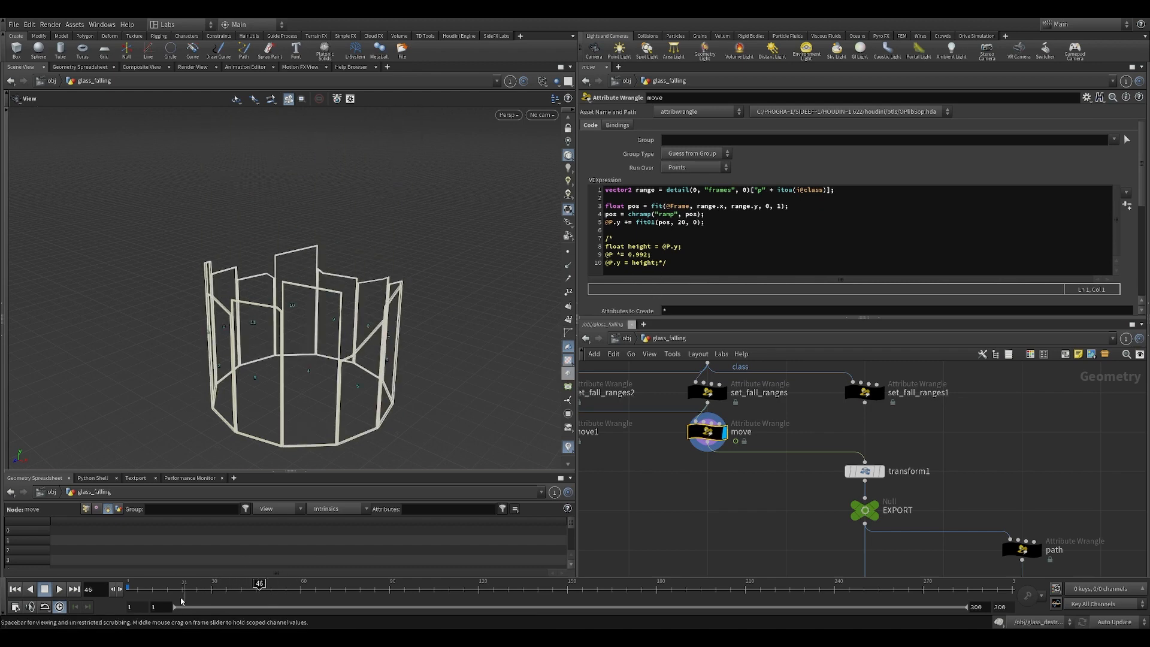
pyautogui.moveTo(145, 589); pyautogui.dragTo(259, 590)
pyautogui.moveTo(370, 378); pyautogui.dragTo(362, 384)
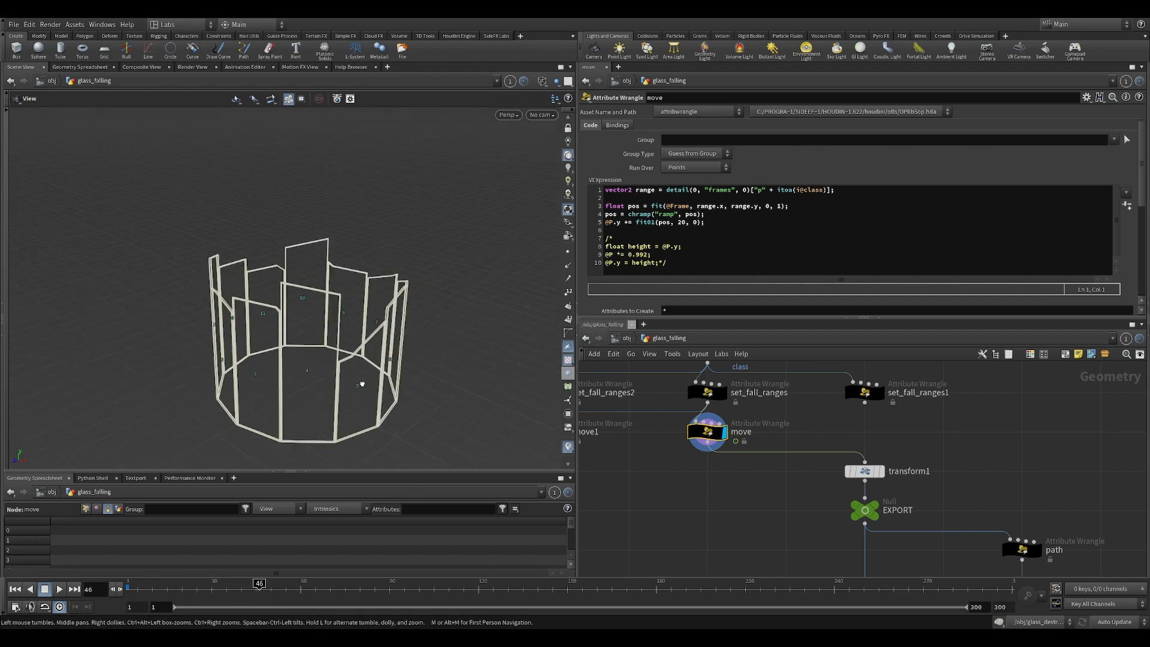
# Display the set_fall_ranges node and view its panel ring from several angles
pyautogui.moveTo(687, 466); pyautogui.dragTo(678, 497, button='middle')
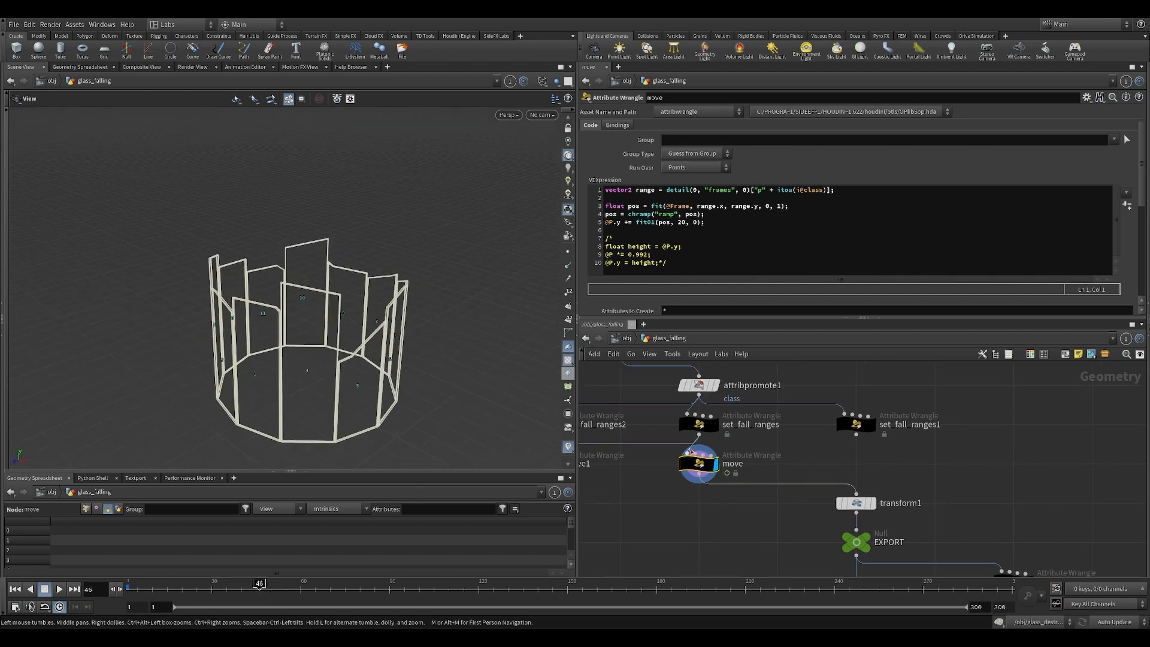
pyautogui.click(698, 424)
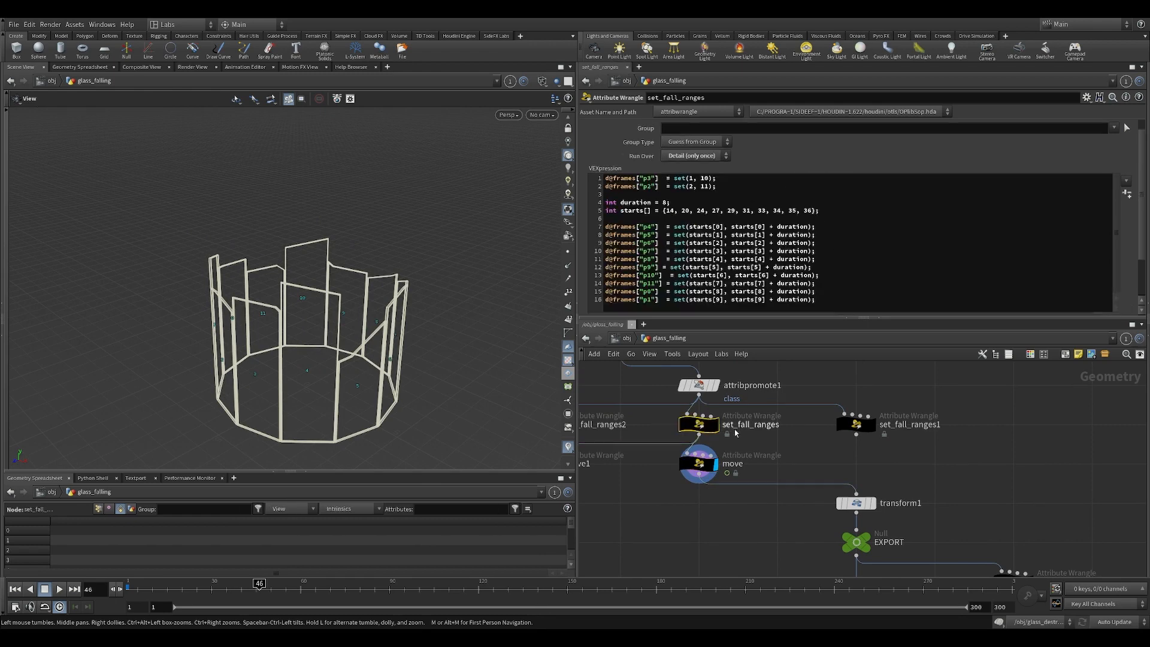
pyautogui.scroll(2, 726, 385)
pyautogui.moveTo(705, 434)
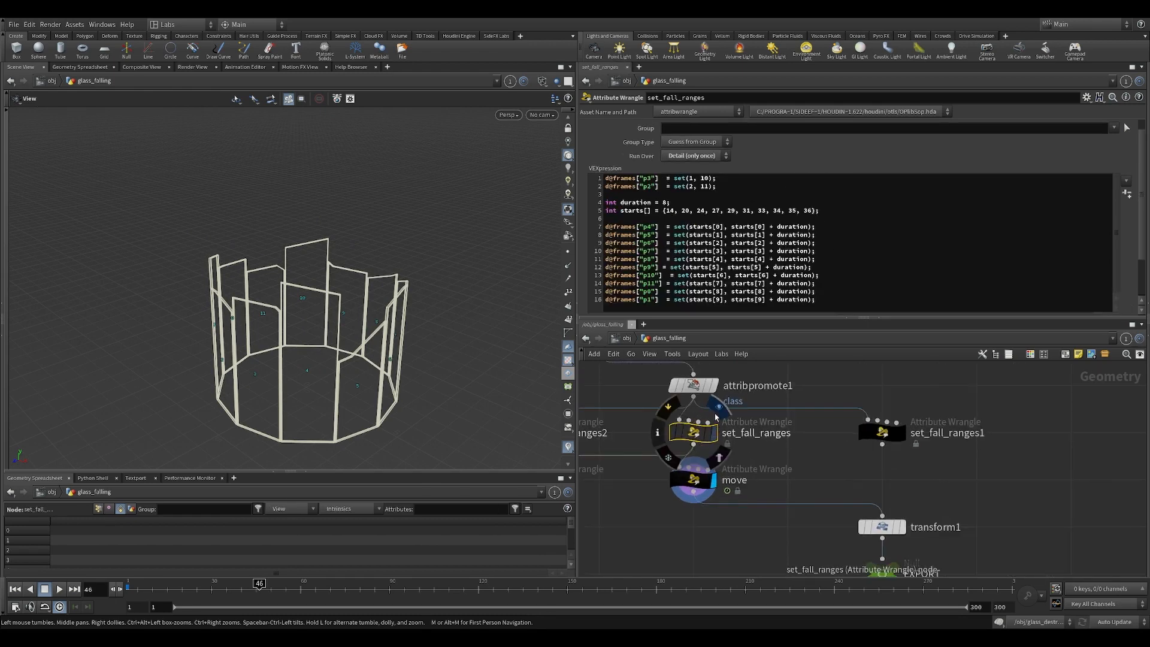
pyautogui.click(719, 410)
pyautogui.moveTo(429, 377); pyautogui.dragTo(420, 355, button='middle')
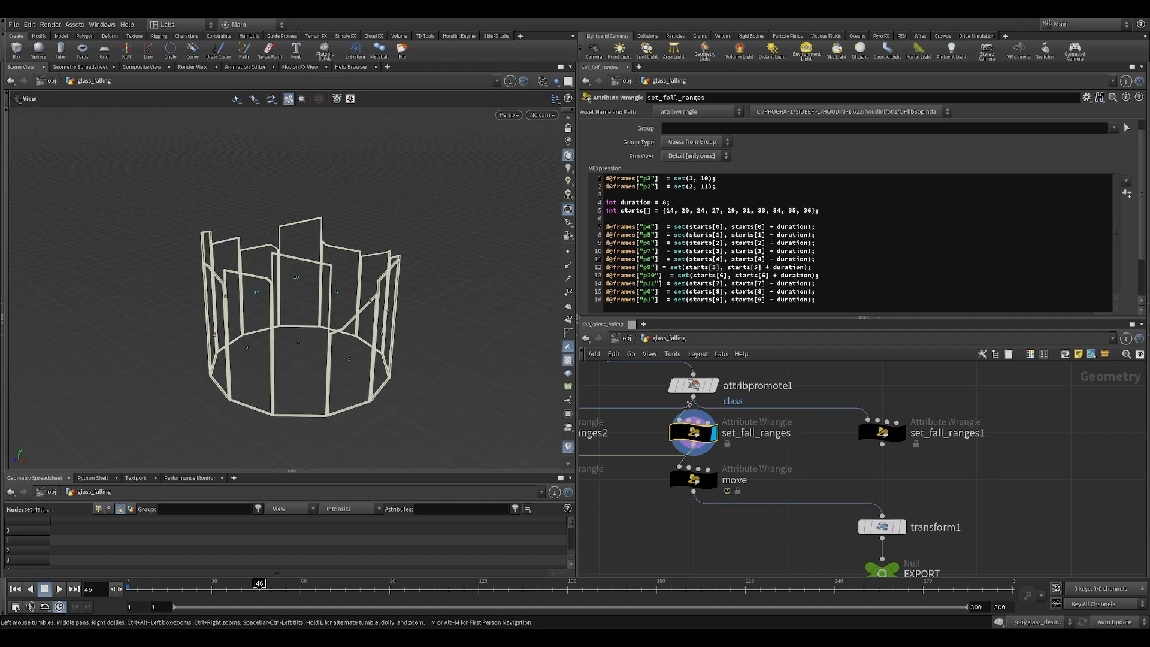
pyautogui.moveTo(343, 322); pyautogui.dragTo(350, 297)
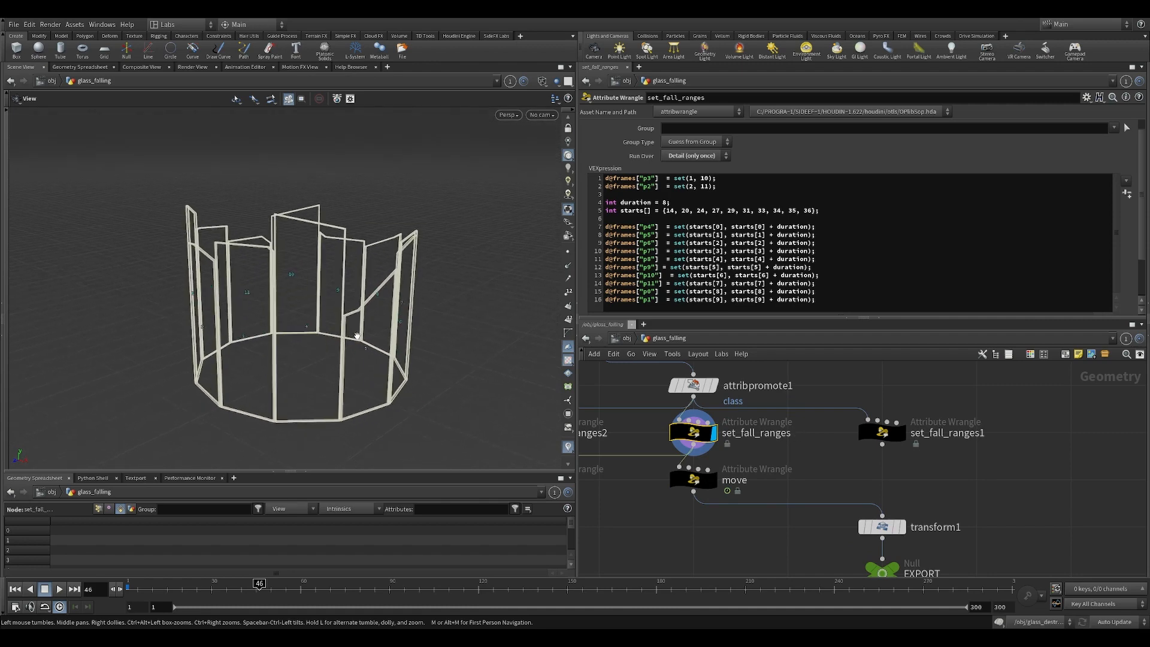
pyautogui.moveTo(357, 336); pyautogui.dragTo(376, 394)
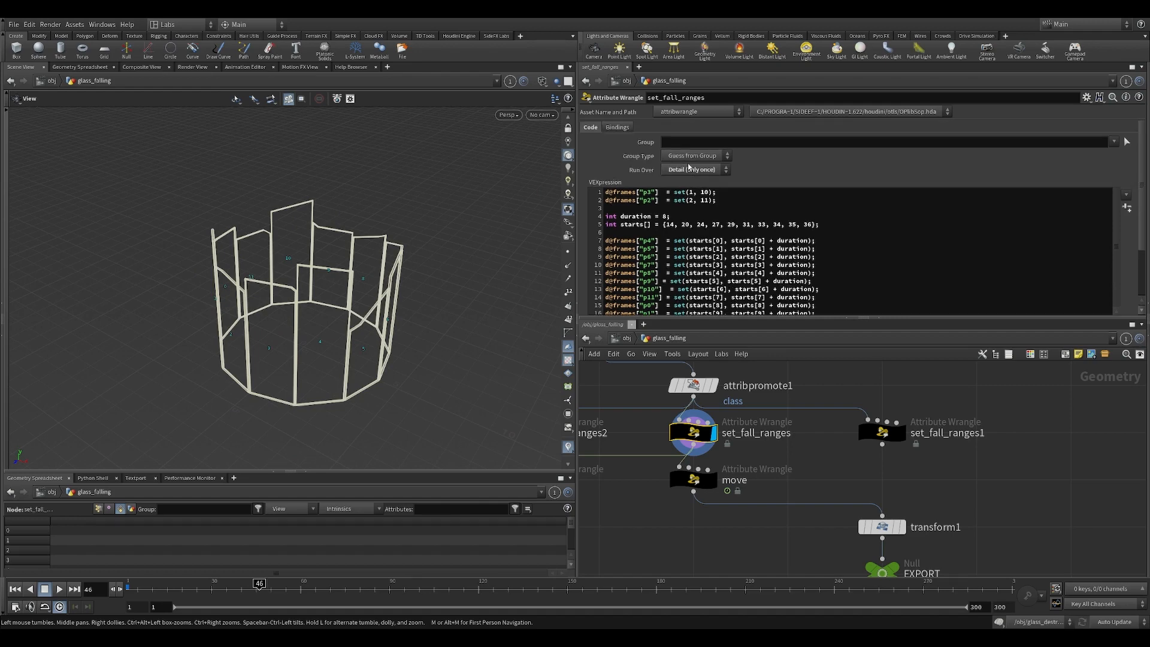
# Show detail attributes in the geometry spreadsheet and open the frames attribute for inspection
pyautogui.scroll(-1, 627, 307)
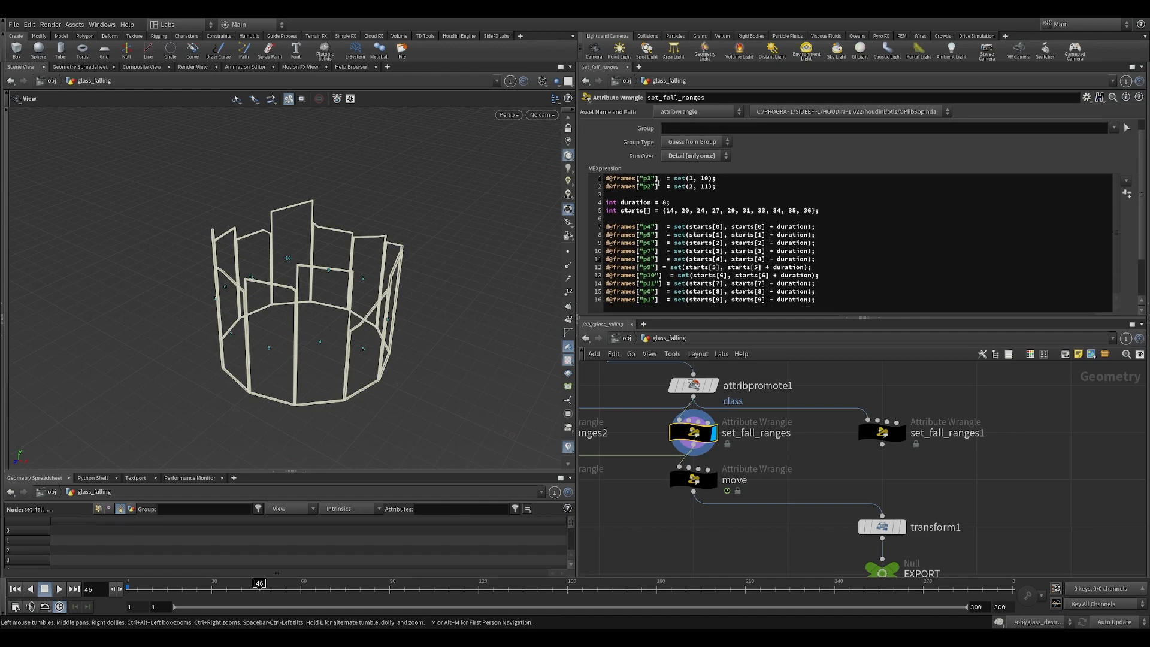
pyautogui.click(132, 509)
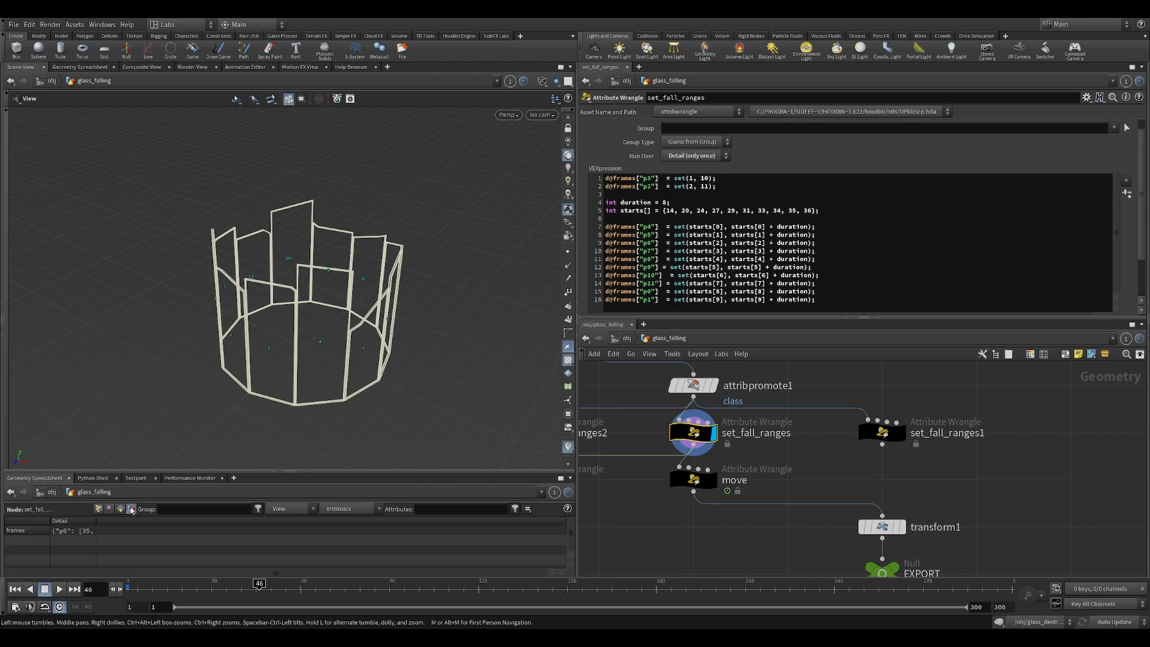
pyautogui.moveTo(96, 520); pyautogui.dragTo(447, 517)
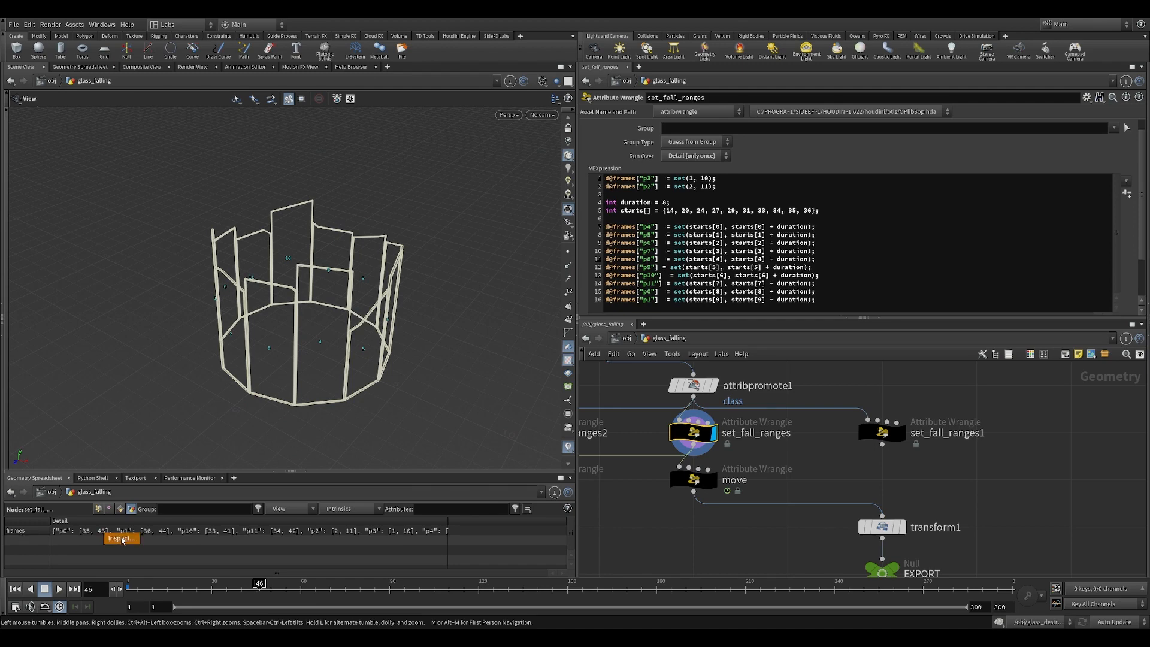
pyautogui.doubleClick(105, 532)
pyautogui.moveTo(133, 346); pyautogui.dragTo(379, 321)
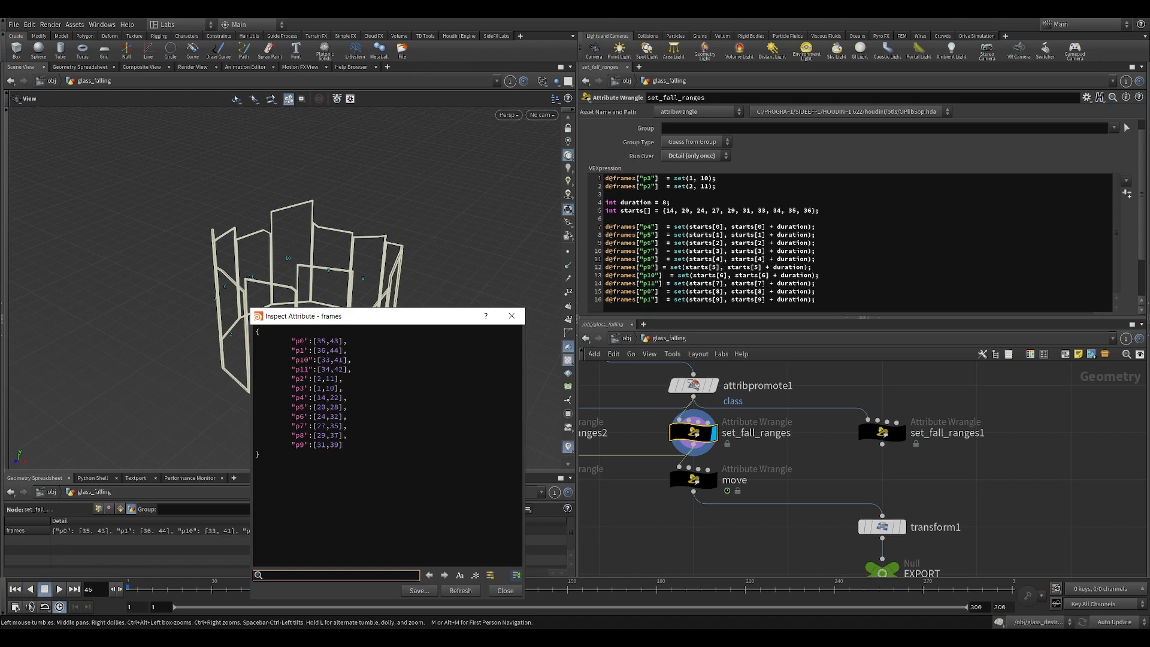
# Compare the per-panel start and end frames in the frames attribute with the class labels on the ring
pyautogui.moveTo(291, 341)
pyautogui.mouseDown()
pyautogui.moveTo(334, 340)
pyautogui.moveTo(291, 341)
pyautogui.mouseUp()
pyautogui.click(298, 341)
pyautogui.moveTo(372, 317); pyautogui.dragTo(620, 263)
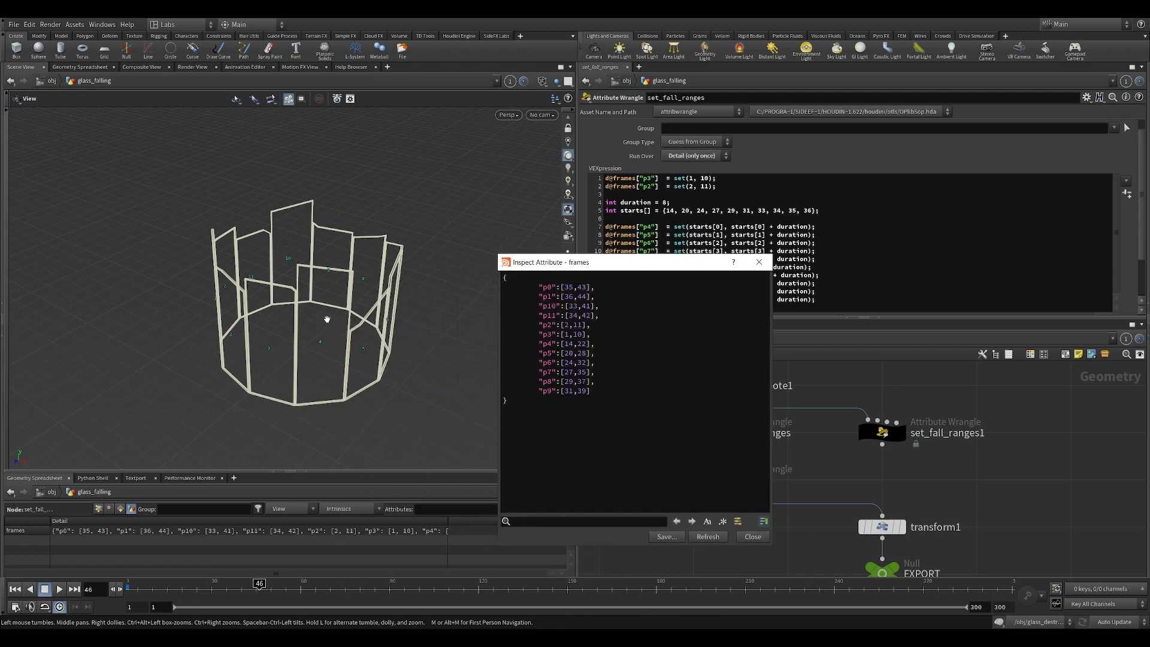
pyautogui.moveTo(293, 256); pyautogui.dragTo(279, 264)
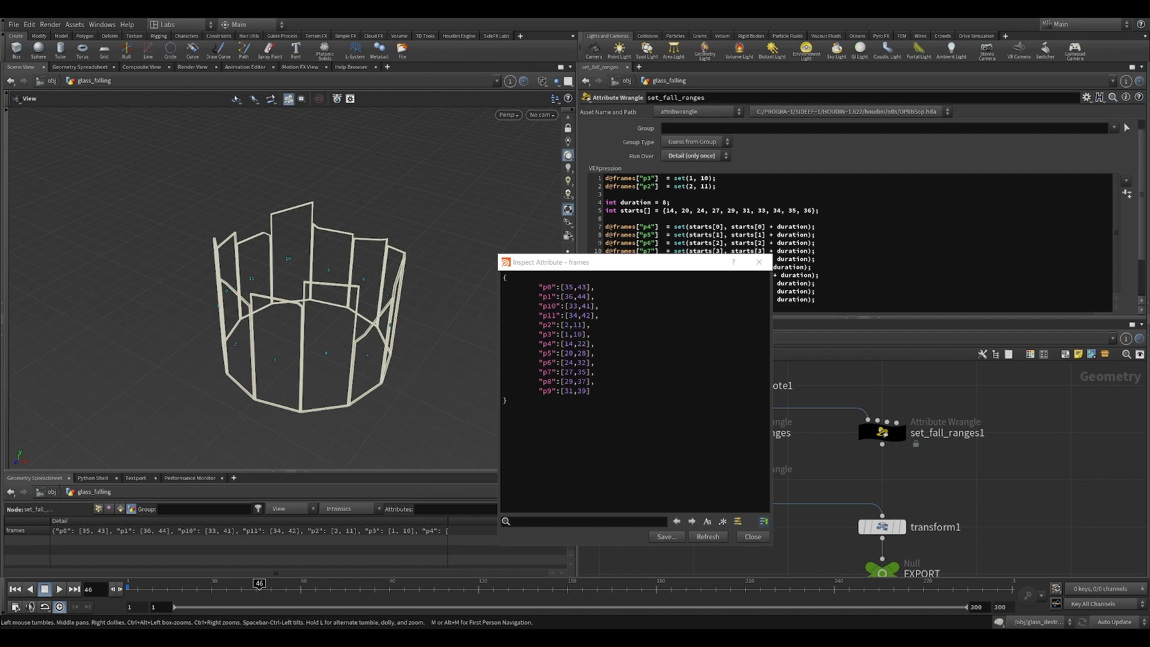
pyautogui.moveTo(657, 270); pyautogui.dragTo(483, 214)
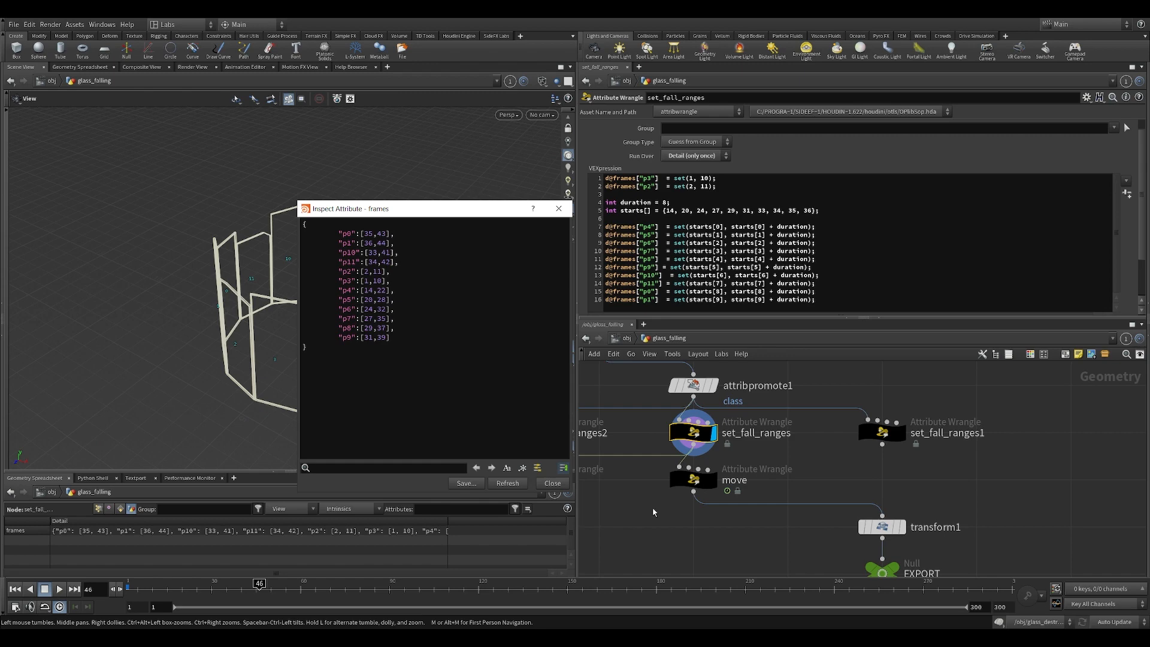
# Compare the frames entries with the move and set_fall_ranges code, then close the attribute inspection
pyautogui.click(696, 481)
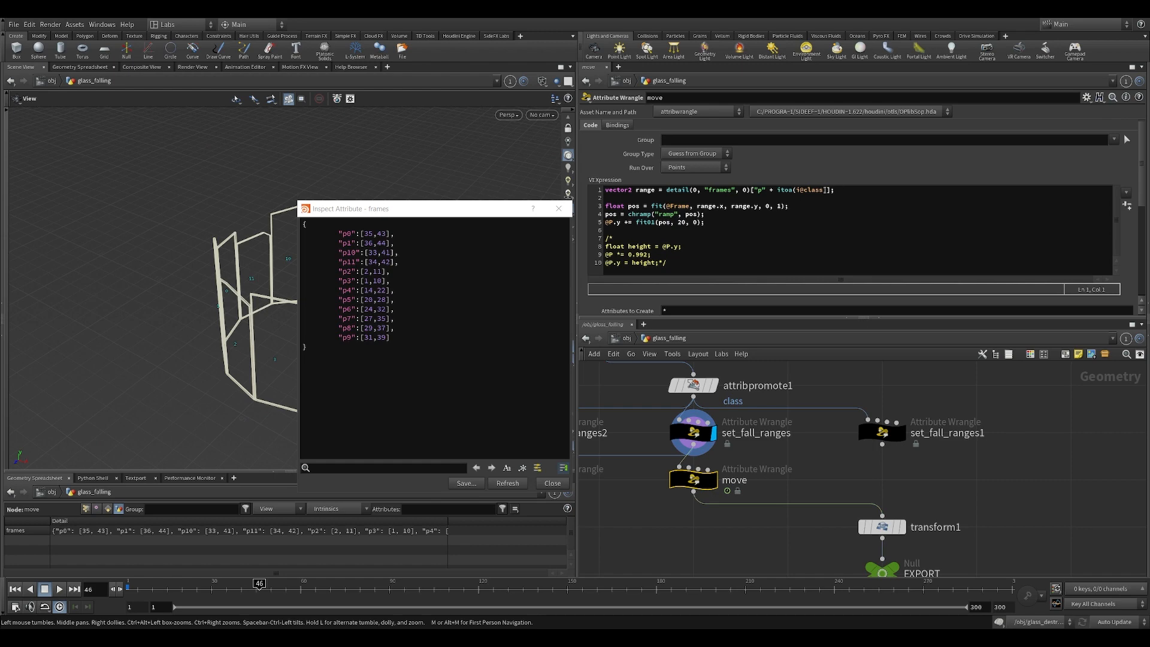
pyautogui.click(691, 432)
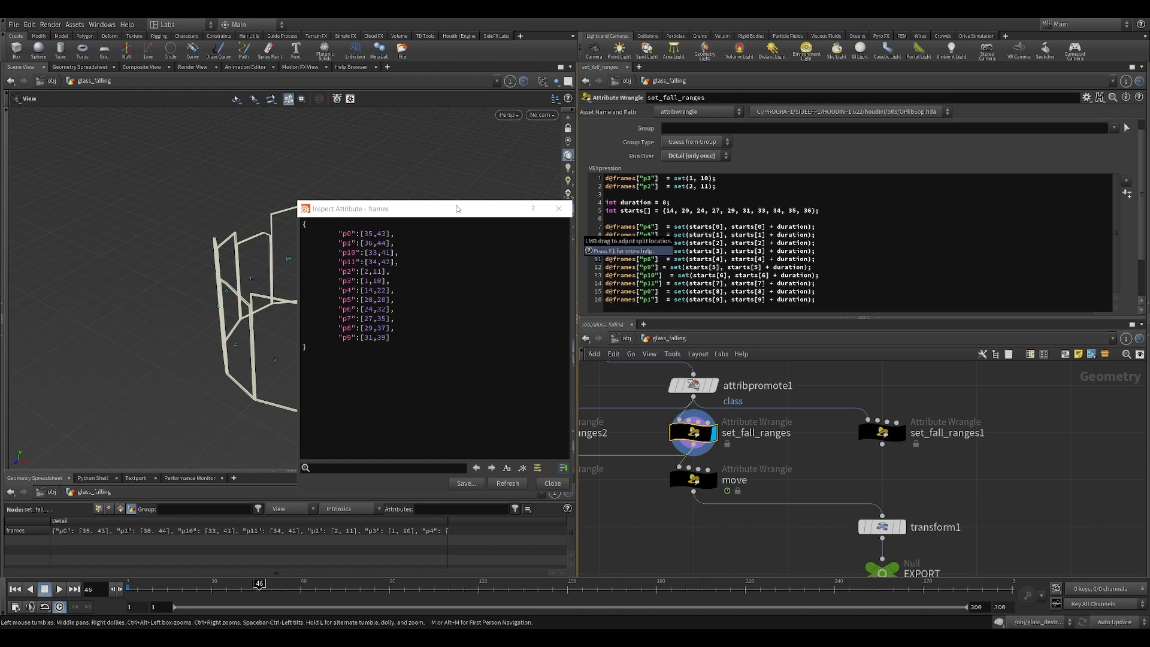
pyautogui.moveTo(456, 212); pyautogui.dragTo(433, 215)
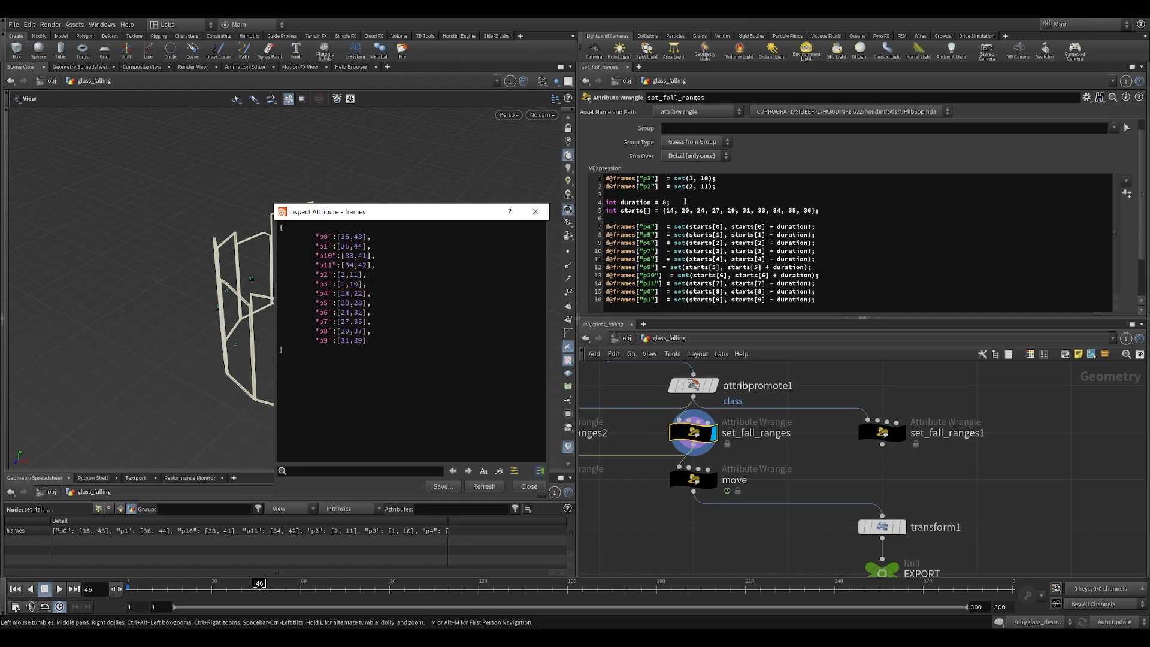
pyautogui.click(535, 211)
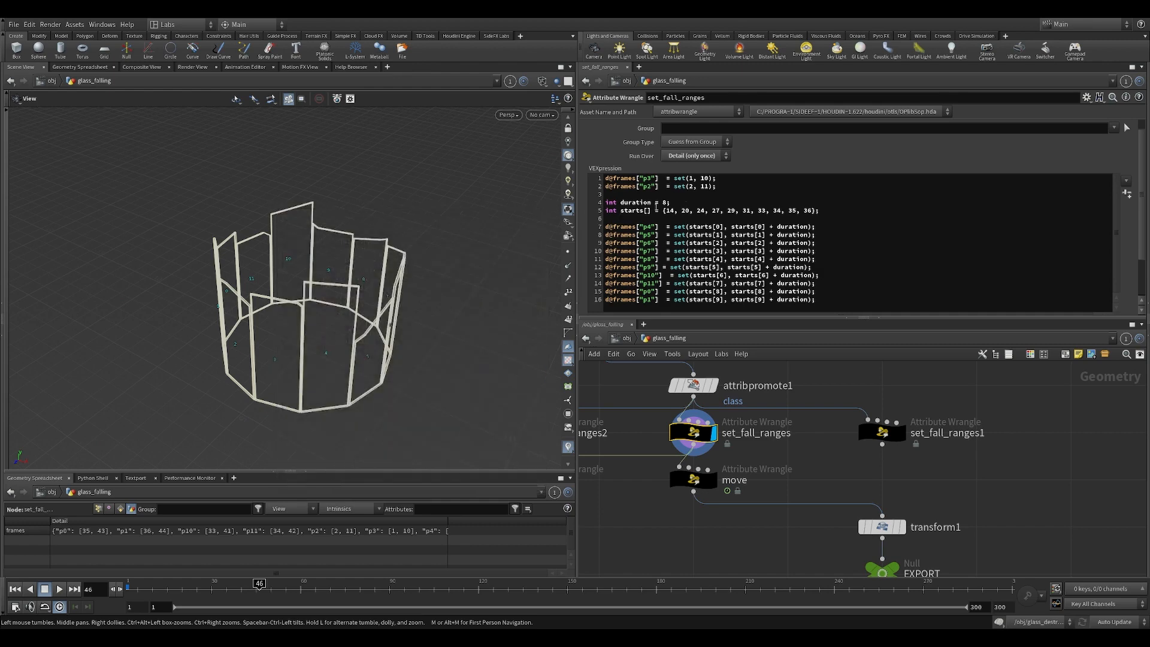
# Examine the duration and starts lines in set_fall_ranges alongside the panel ring, and return to frame 1
pyautogui.moveTo(375, 296)
pyautogui.mouseDown()
pyautogui.moveTo(366, 288)
pyautogui.moveTo(386, 249)
pyautogui.moveTo(389, 286)
pyautogui.mouseUp()
pyautogui.click(639, 202)
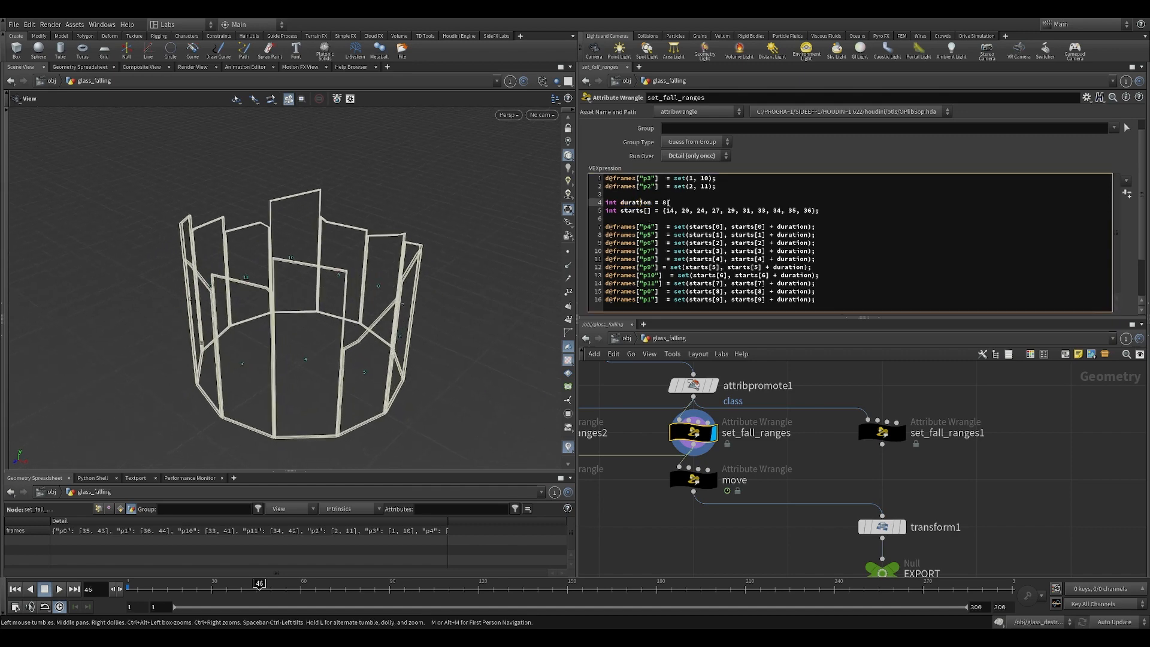
pyautogui.scroll(-5, 510, 282)
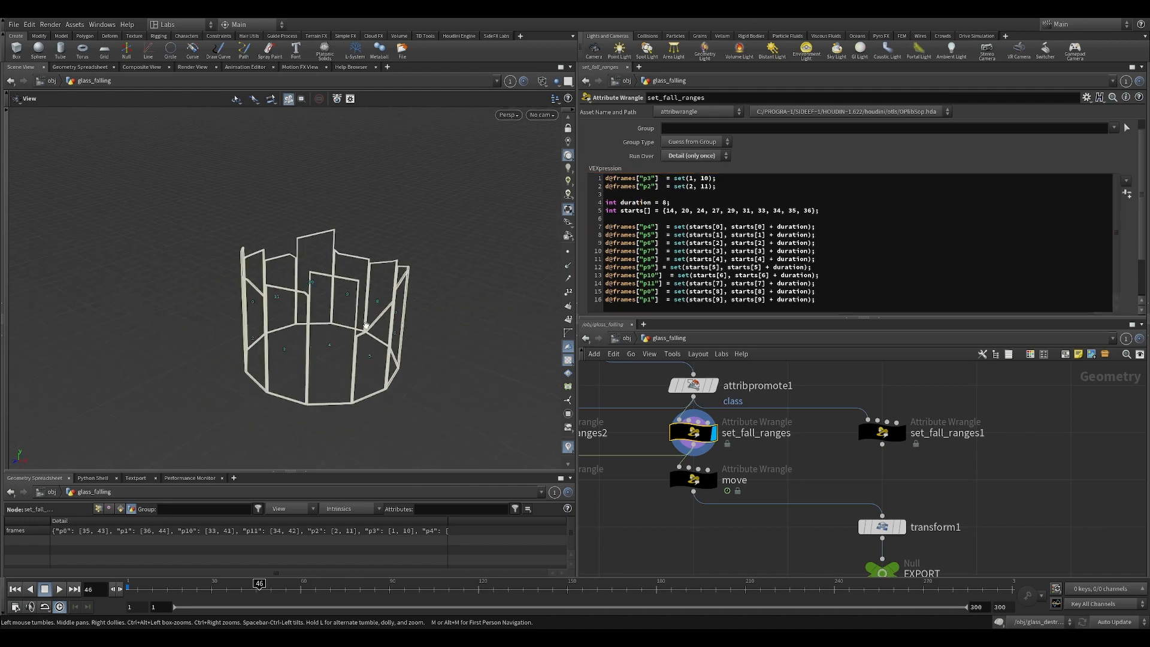
pyautogui.scroll(3, 437, 298)
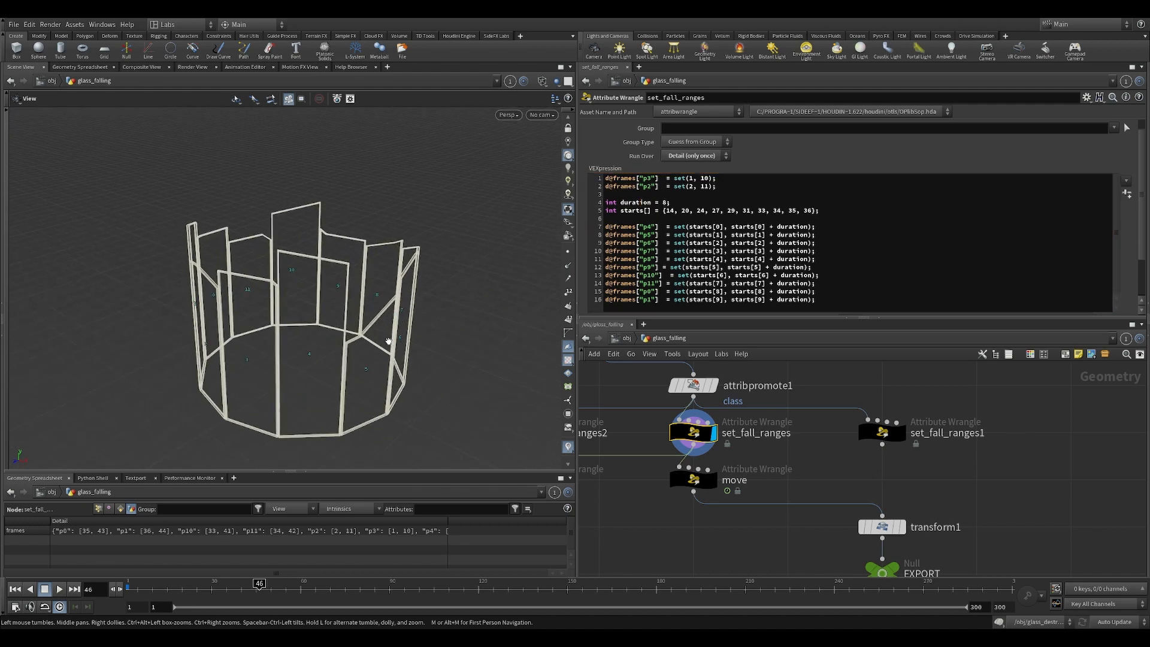
pyautogui.moveTo(397, 354); pyautogui.dragTo(390, 349)
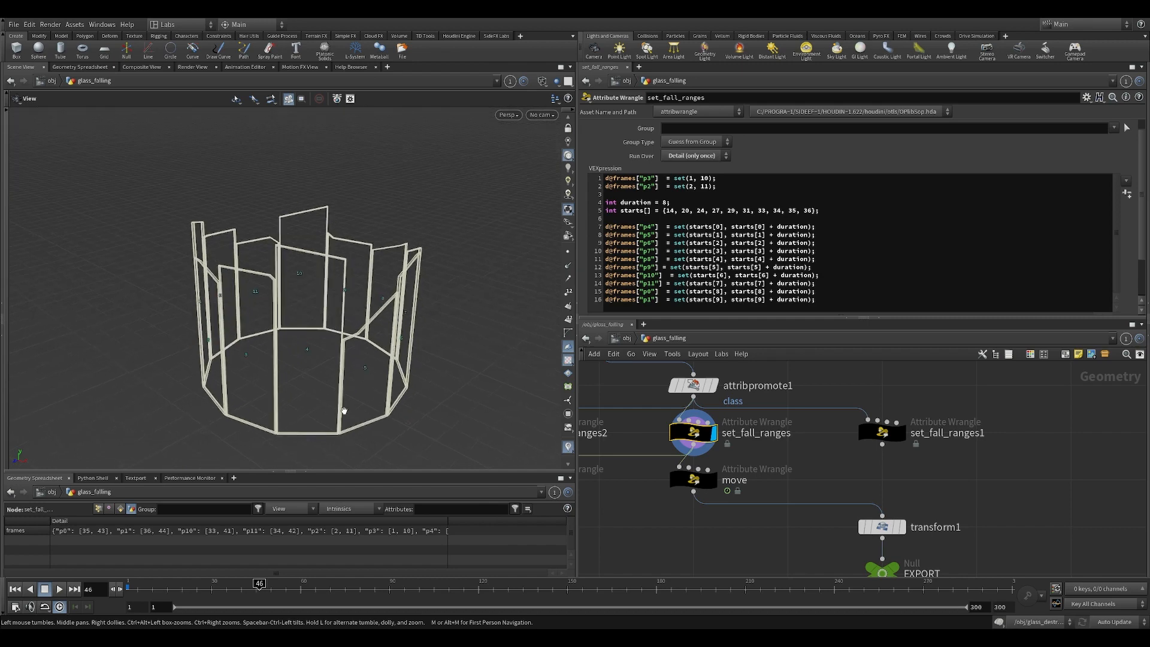
pyautogui.scroll(-3, 395, 346)
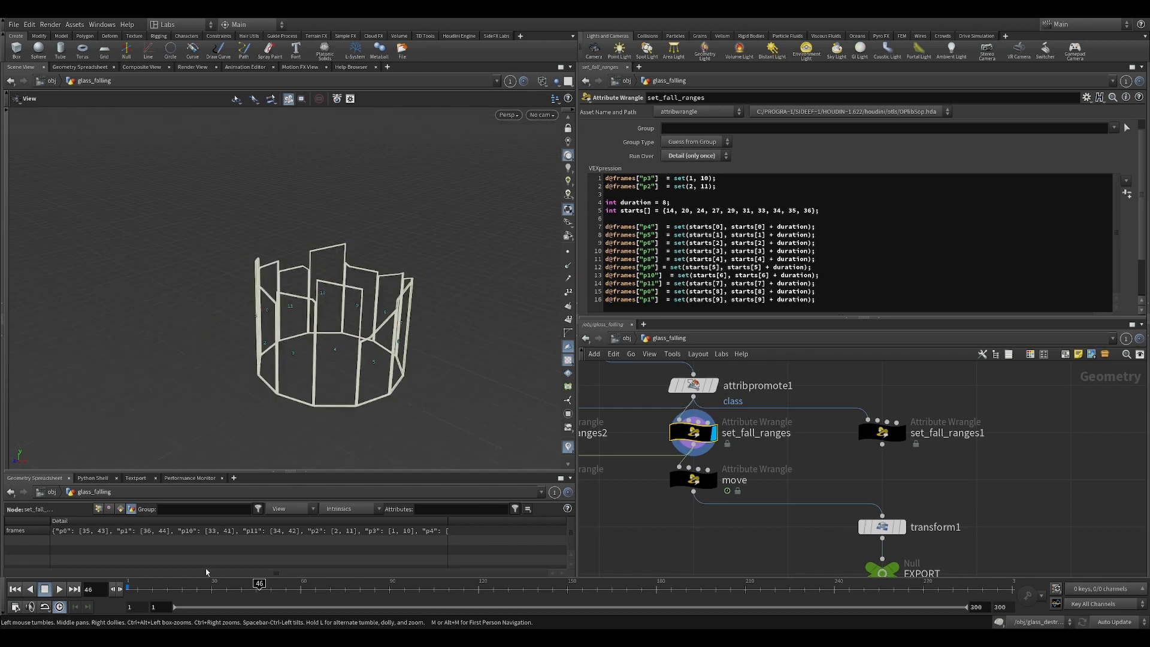
pyautogui.click(128, 589)
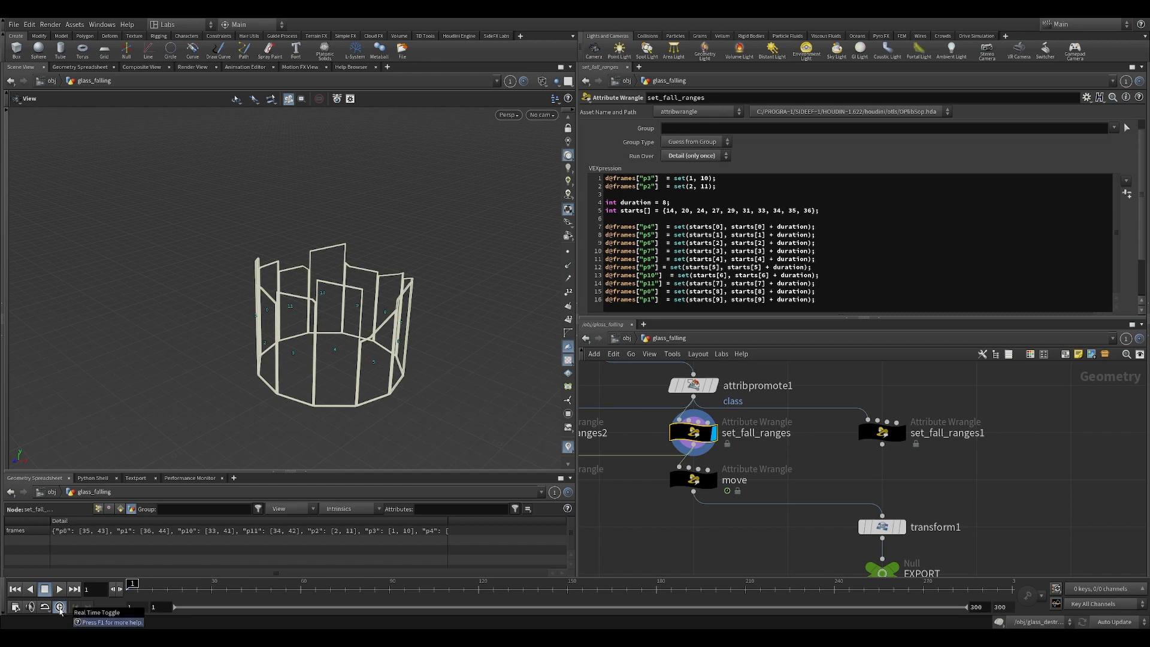
# Toggle real-time playback, briefly test-play the timeline, and stop it back at frame 1
pyautogui.click(60, 606)
pyautogui.click(59, 590)
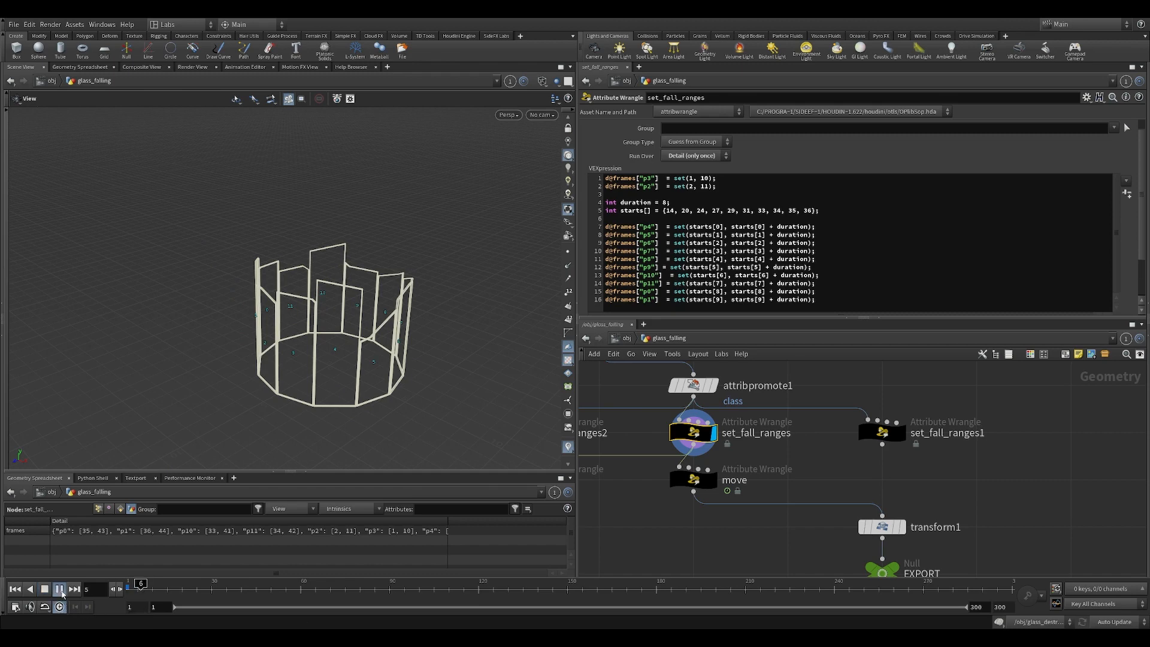
pyautogui.click(44, 589)
pyautogui.scroll(2, 438, 303)
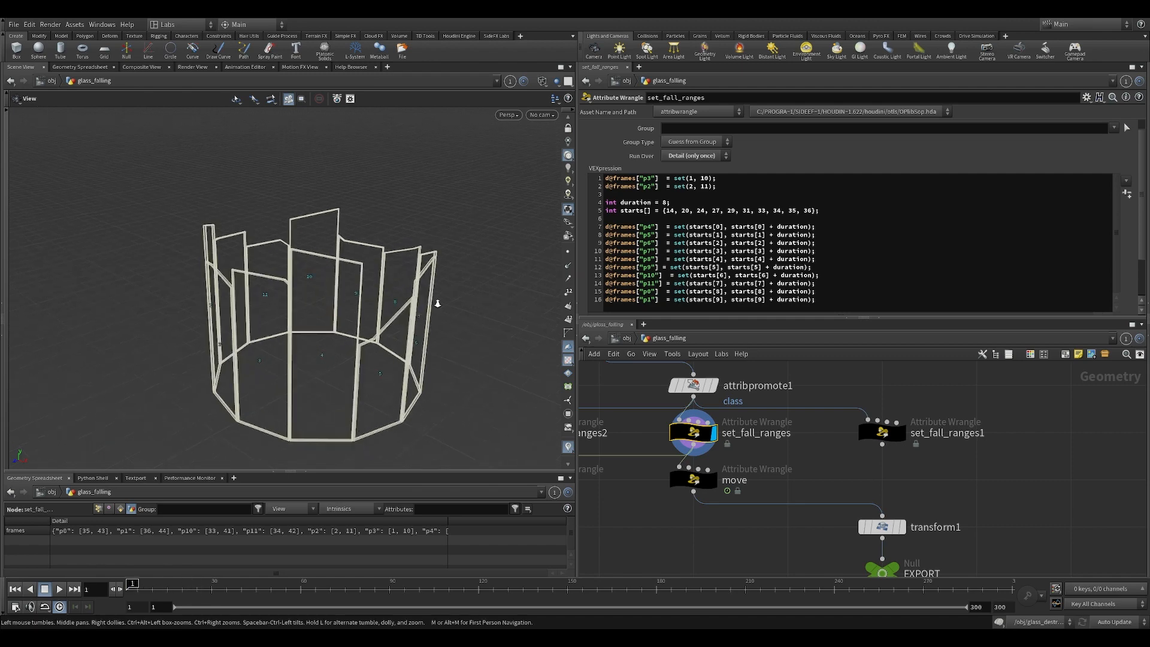
# Compare the starts array and the per-panel frames entries in set_fall_ranges with the numbered panels of the ring
pyautogui.doubleClick(633, 211)
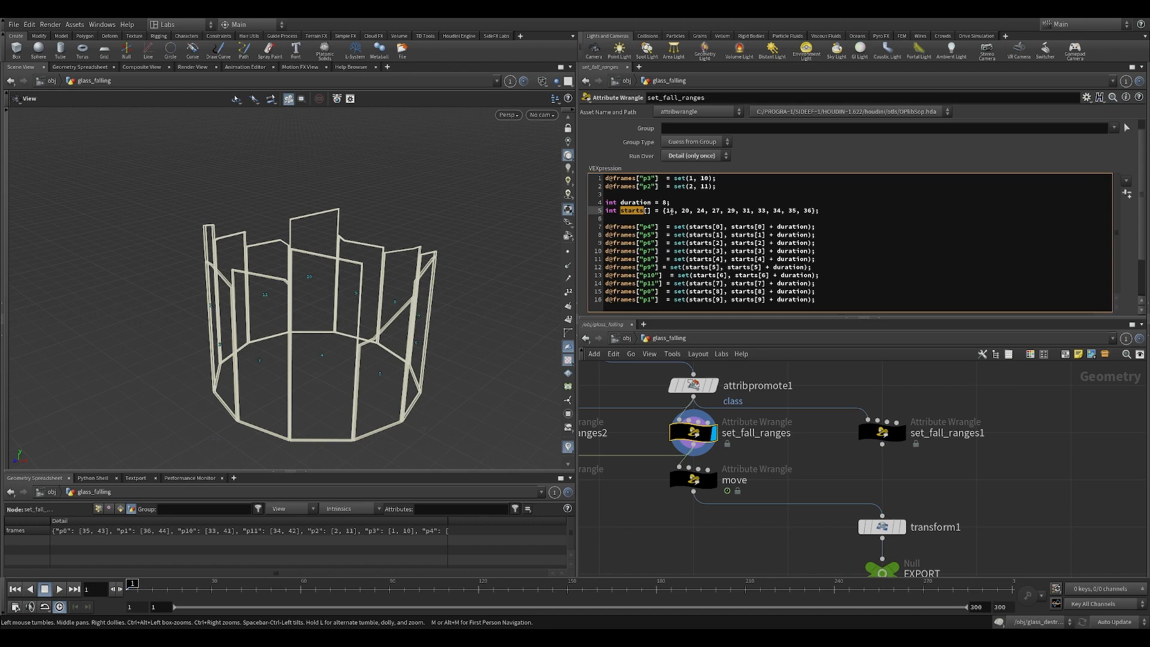
pyautogui.click(643, 259)
pyautogui.click(645, 178)
pyautogui.click(645, 227)
pyautogui.click(645, 259)
pyautogui.moveTo(646, 284); pyautogui.dragTo(650, 292)
pyautogui.click(651, 292)
pyautogui.moveTo(271, 386); pyautogui.dragTo(311, 395)
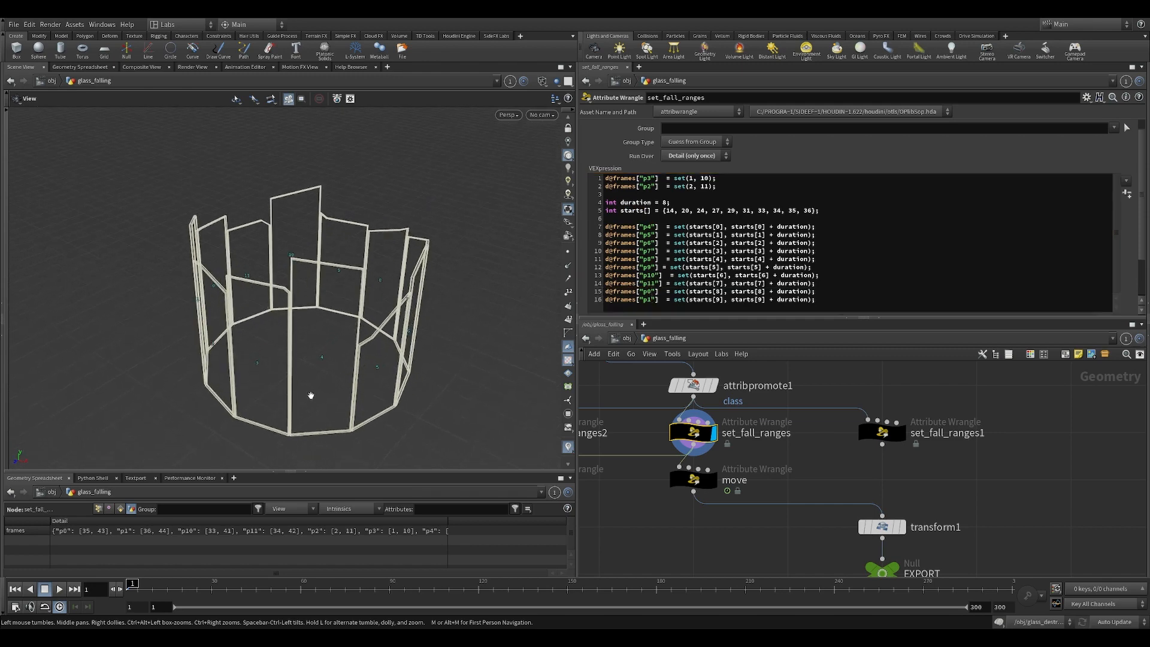
pyautogui.moveTo(267, 320); pyautogui.dragTo(308, 336)
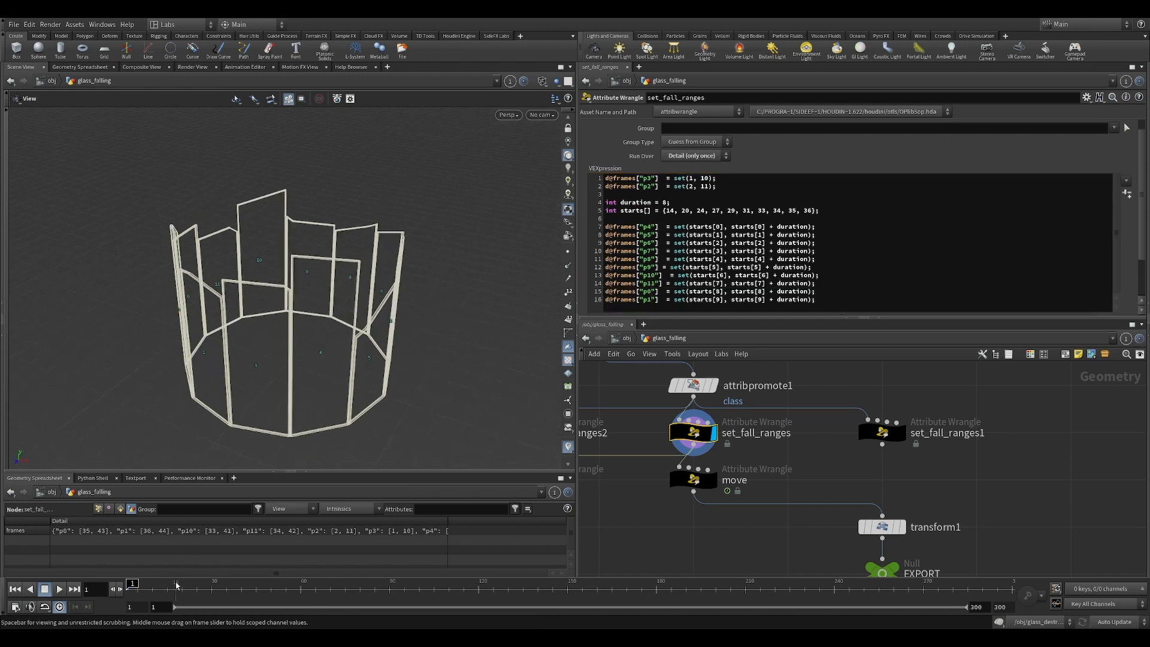
# Display the move node's output and scrub the timeline through frames 21, 31 and 41 to follow the falling panels
pyautogui.moveTo(132, 585); pyautogui.dragTo(214, 585)
pyautogui.click(714, 476)
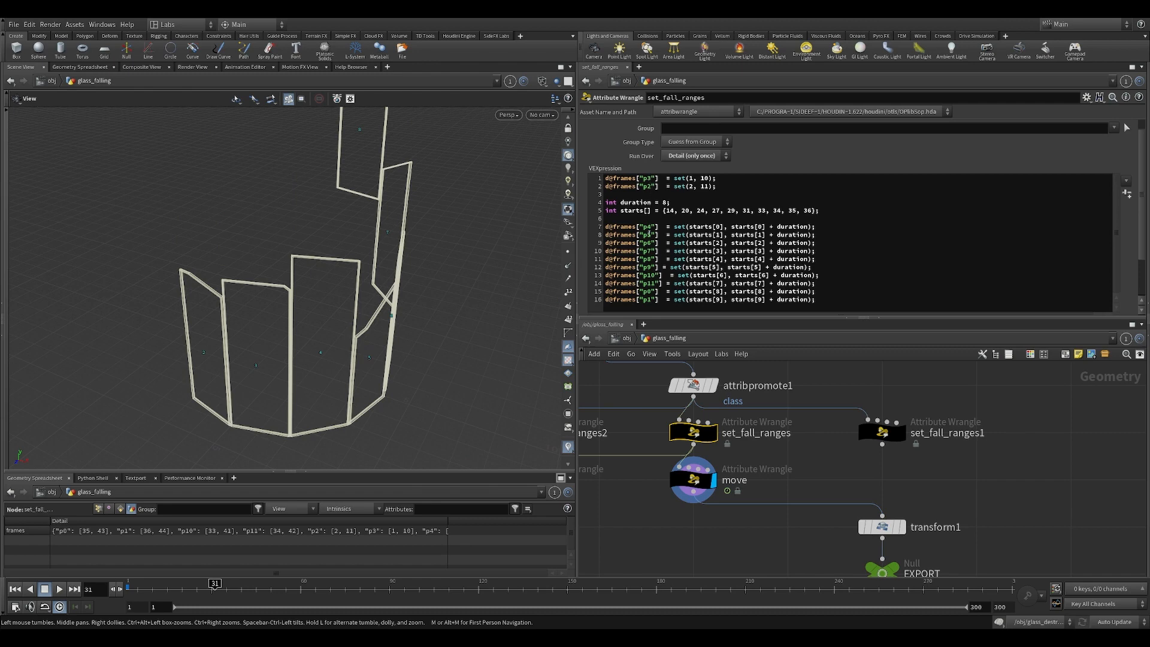
pyautogui.moveTo(331, 303); pyautogui.dragTo(390, 285)
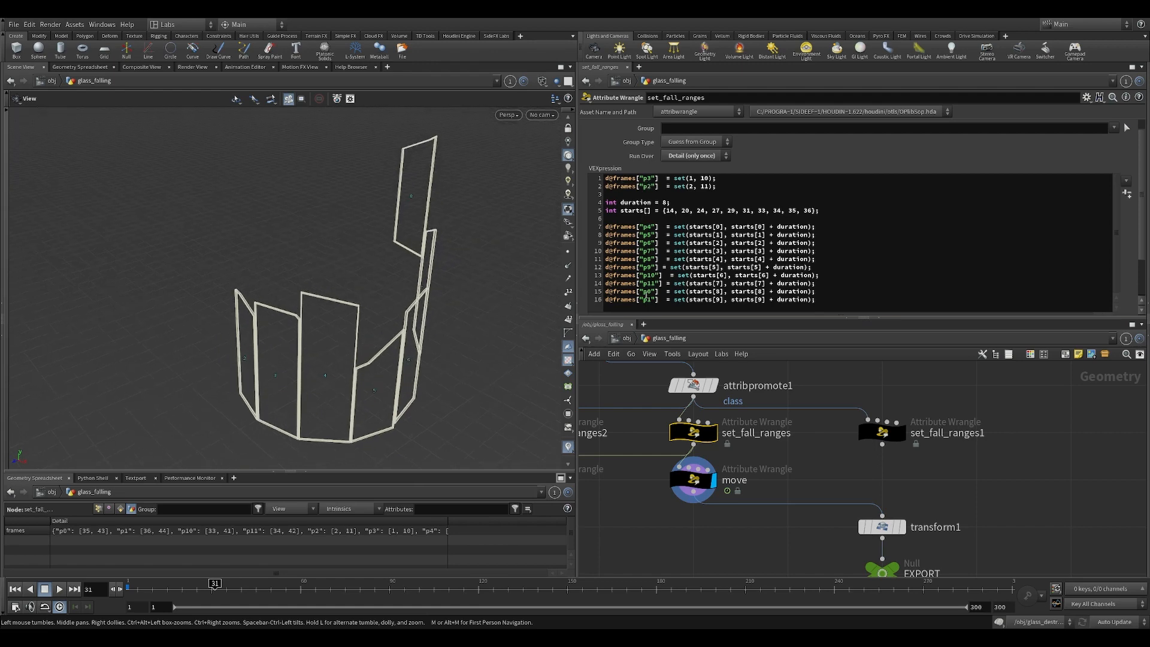
pyautogui.doubleClick(642, 210)
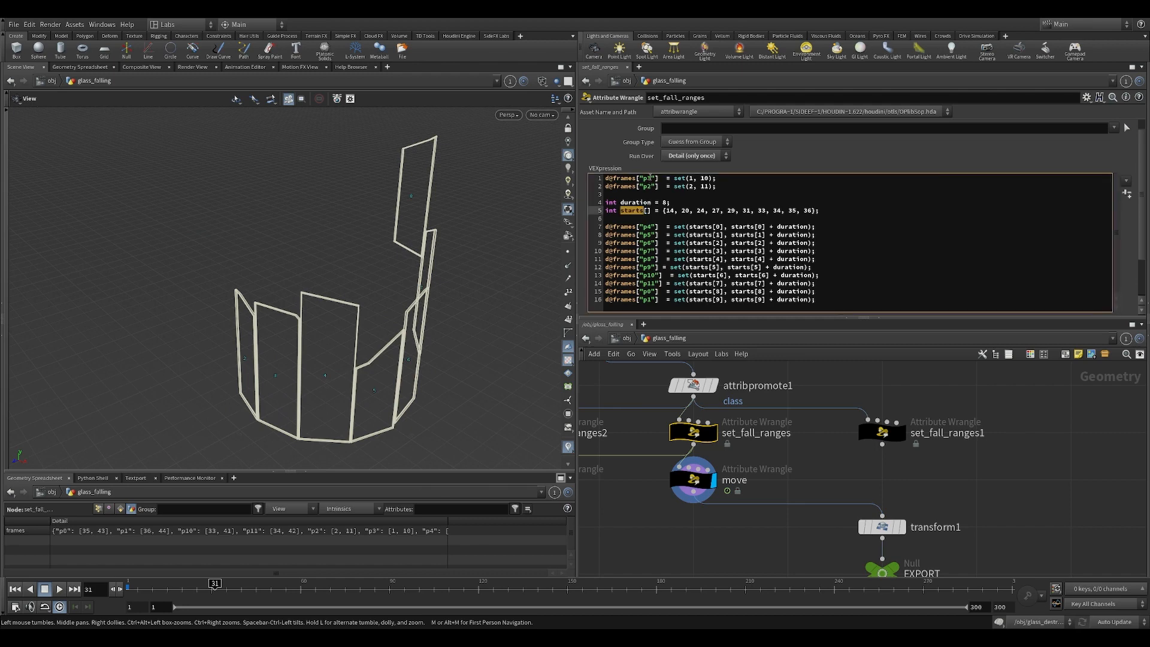
pyautogui.moveTo(214, 584); pyautogui.dragTo(185, 582)
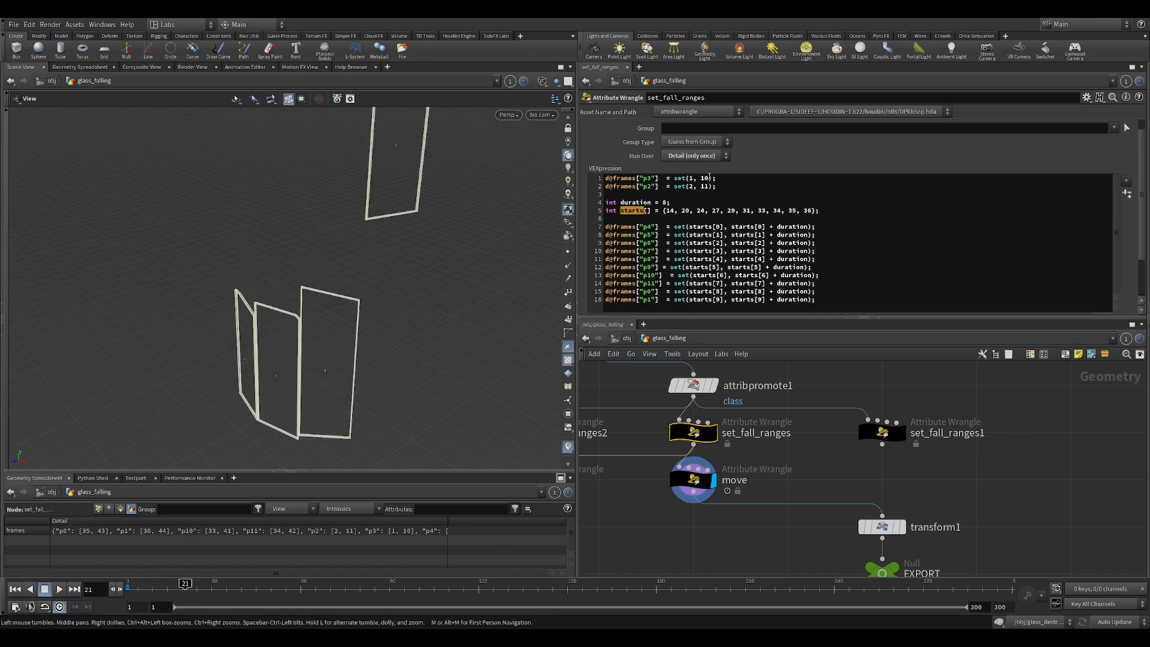
pyautogui.moveTo(161, 592); pyautogui.dragTo(244, 597)
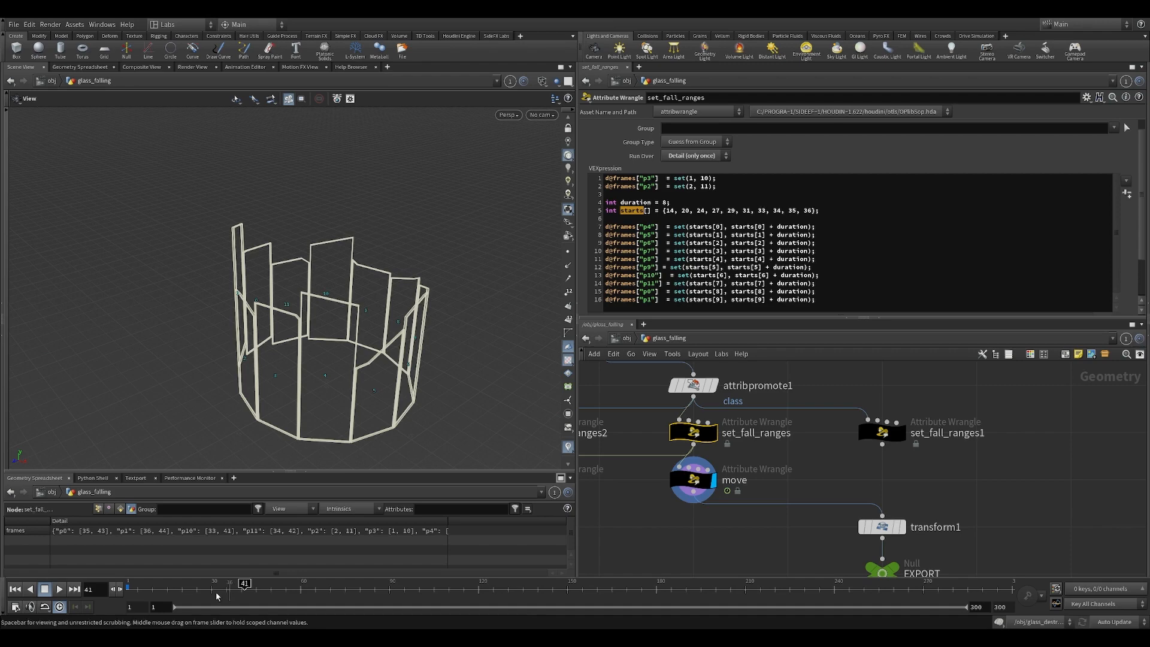
# Play the panel fall from partway through, replay it from frame 1, and stop at frame 49
pyautogui.click(160, 588)
pyautogui.click(58, 588)
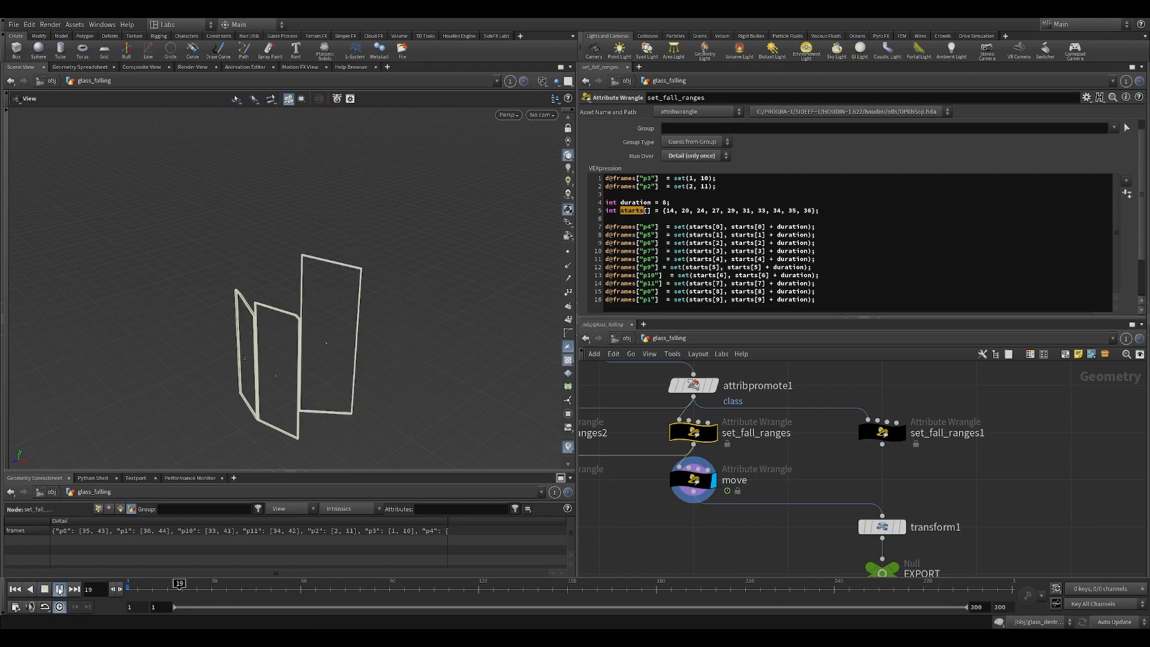
pyautogui.click(58, 589)
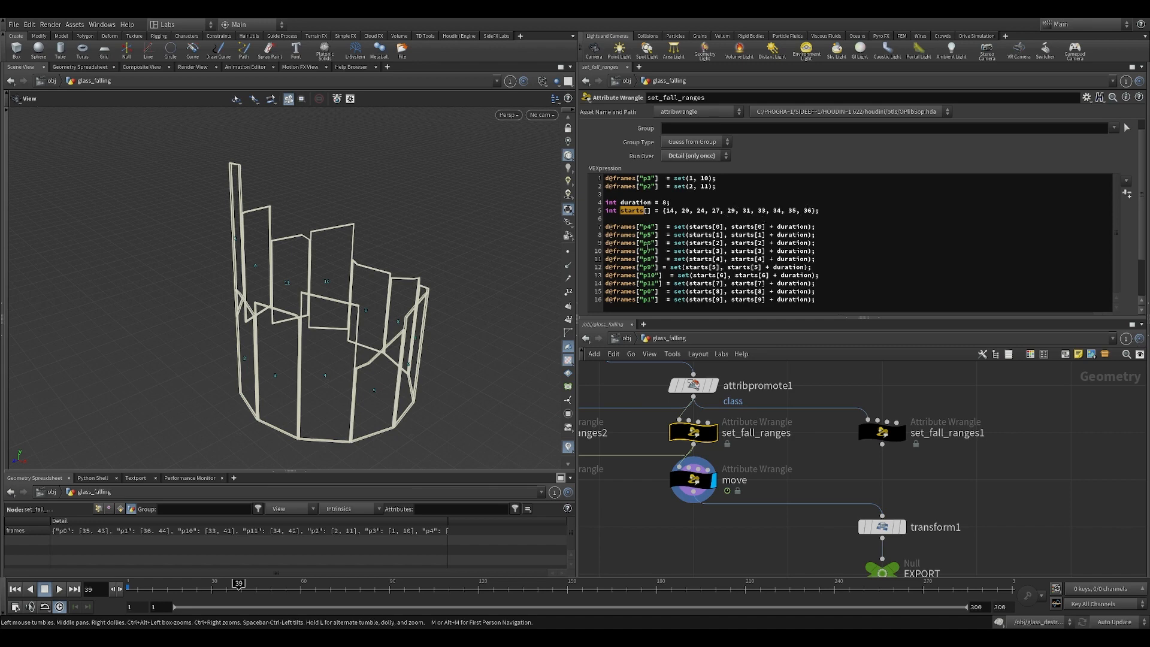
pyautogui.moveTo(182, 587); pyautogui.dragTo(102, 593)
pyautogui.click(57, 590)
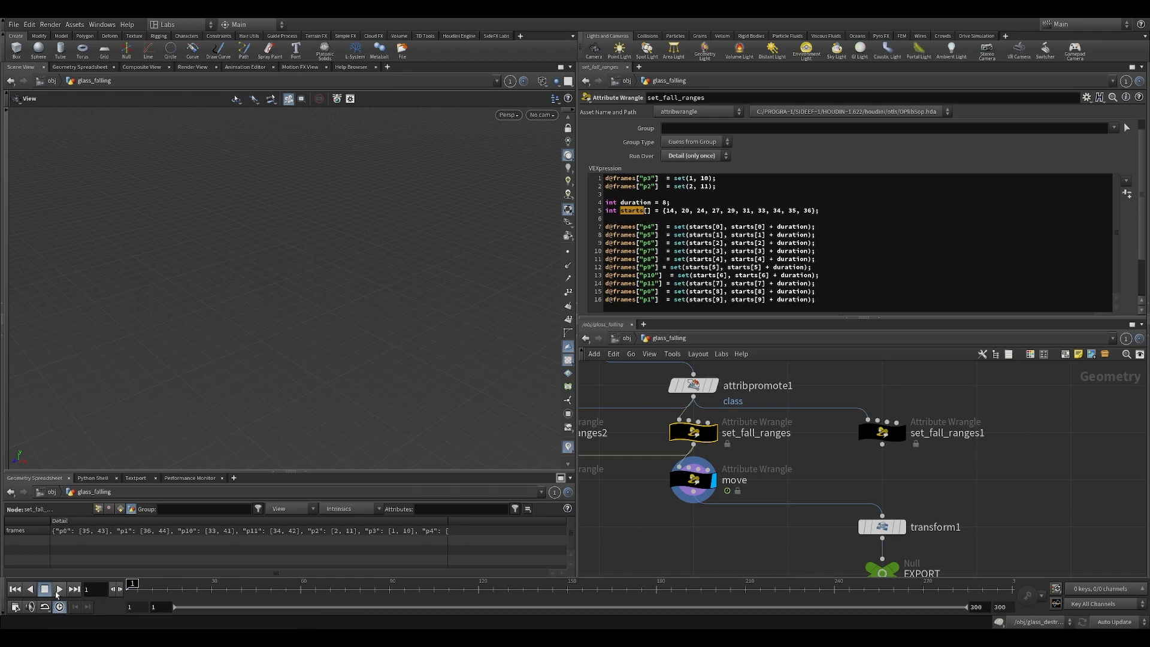
pyautogui.click(58, 590)
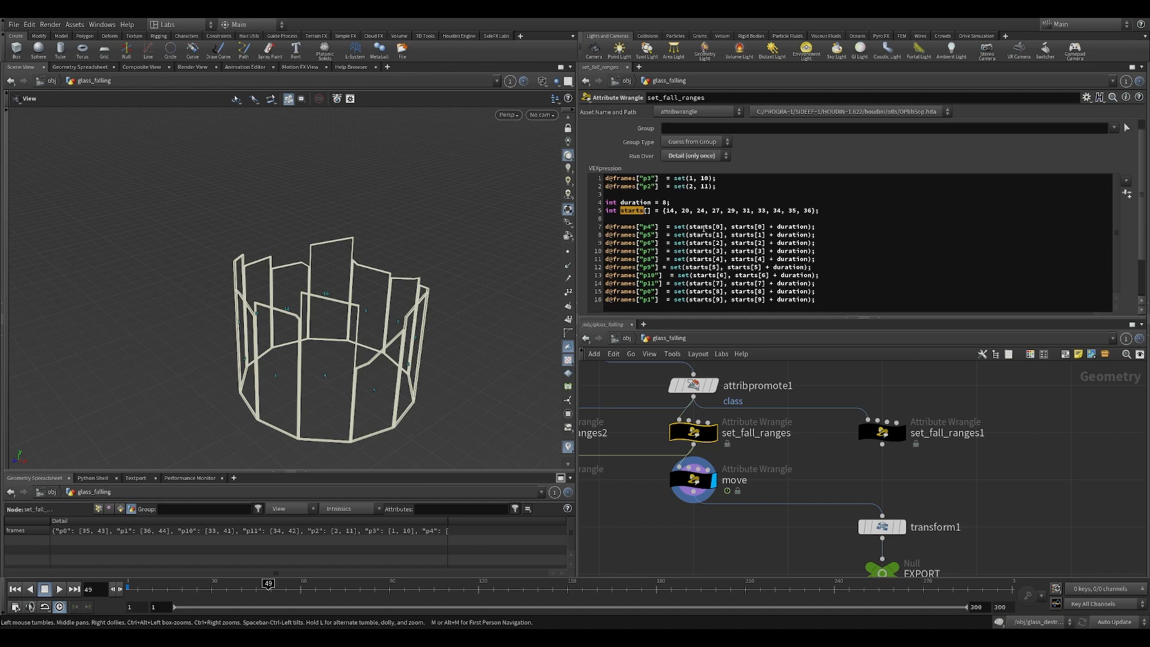
# Examine the starts[0] and duration terms of the p4 line and check them against the inspected frames attribute
pyautogui.doubleClick(702, 227)
pyautogui.doubleClick(633, 211)
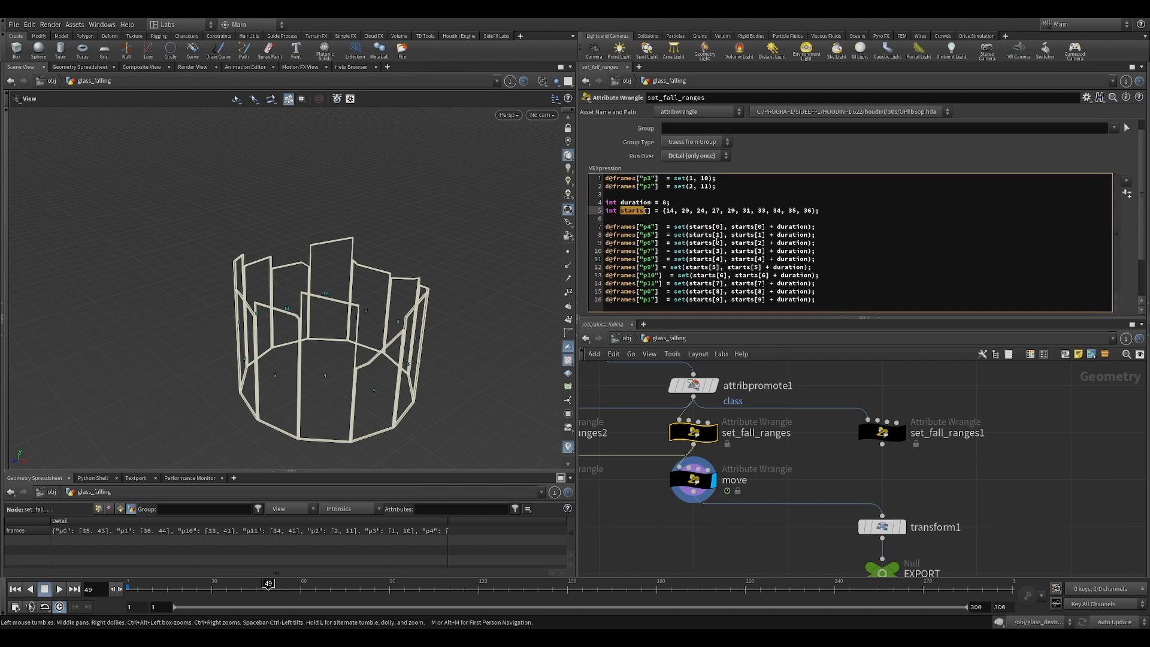
pyautogui.doubleClick(707, 227)
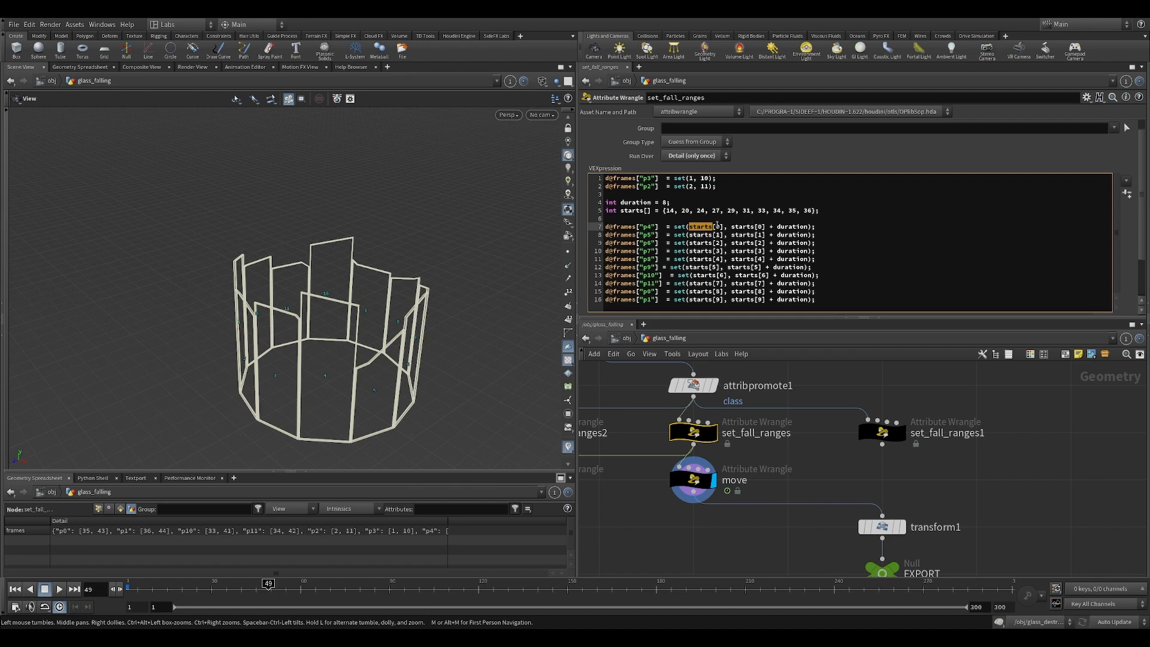
pyautogui.click(703, 228)
pyautogui.doubleClick(742, 227)
pyautogui.doubleClick(792, 227)
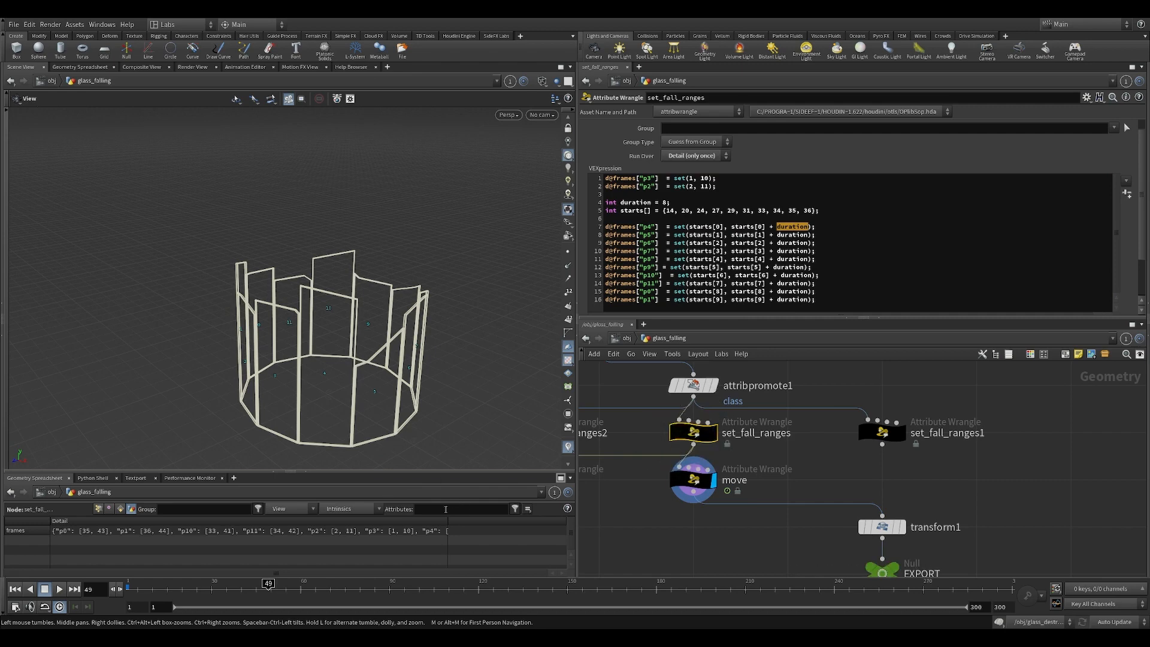
pyautogui.doubleClick(406, 534)
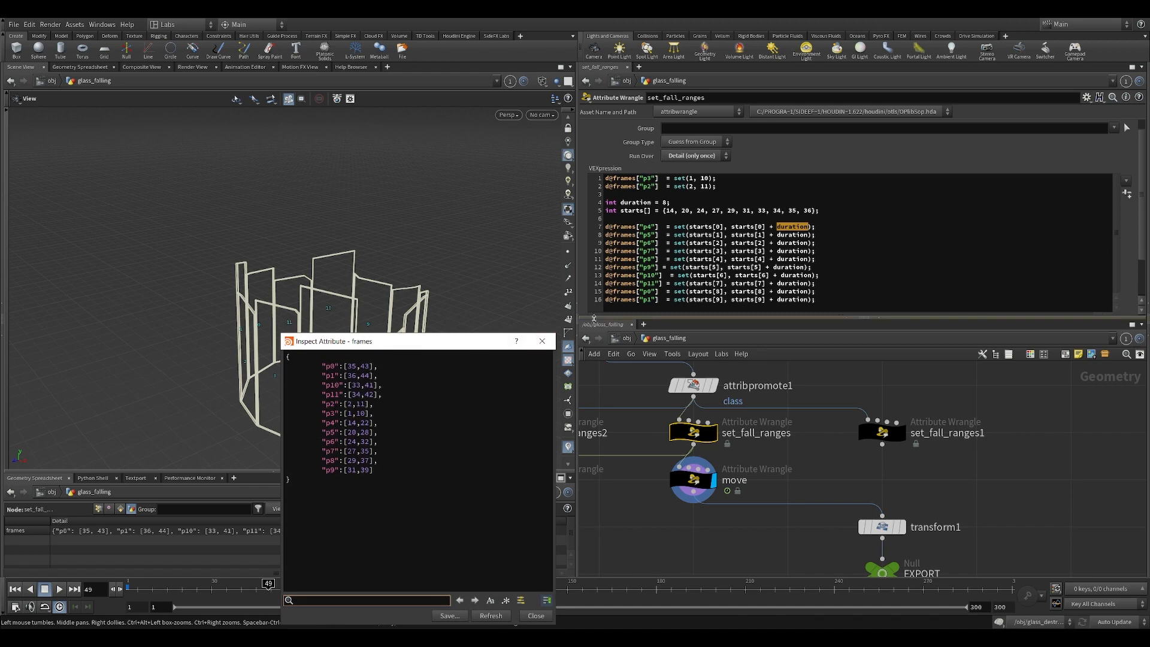
pyautogui.click(542, 341)
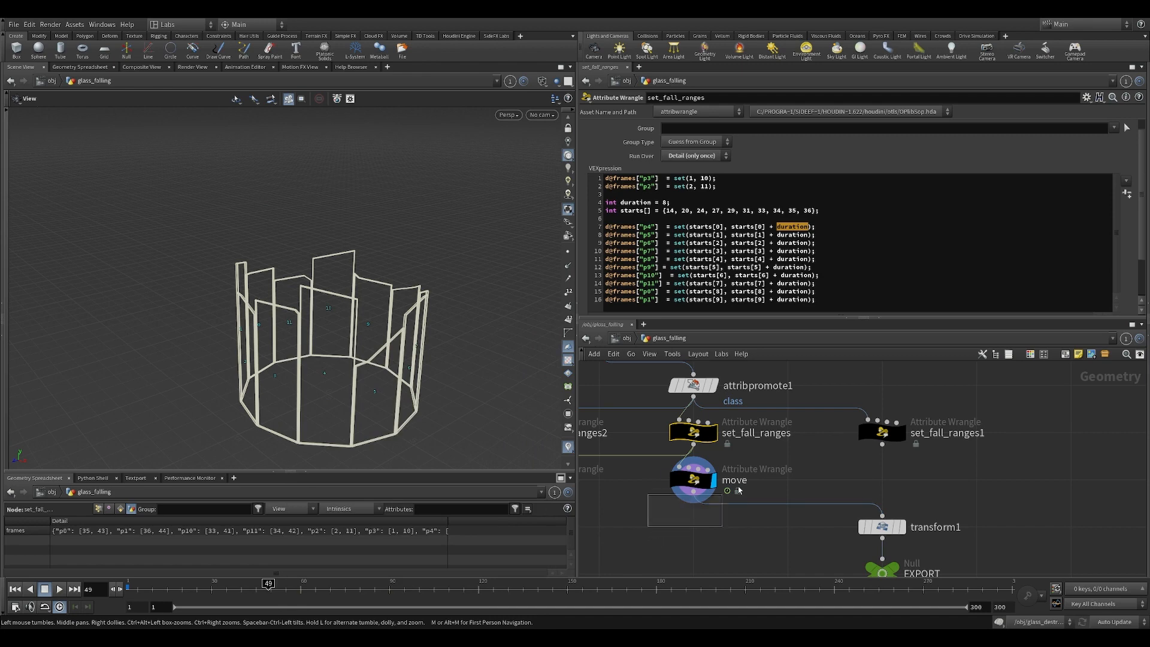
# Open the move wrangle's code and examine its detail lookup of the frames attribute beside the panel ring
pyautogui.click(693, 479)
pyautogui.moveTo(394, 294); pyautogui.dragTo(390, 270, button='middle')
pyautogui.moveTo(389, 270); pyautogui.dragTo(392, 245)
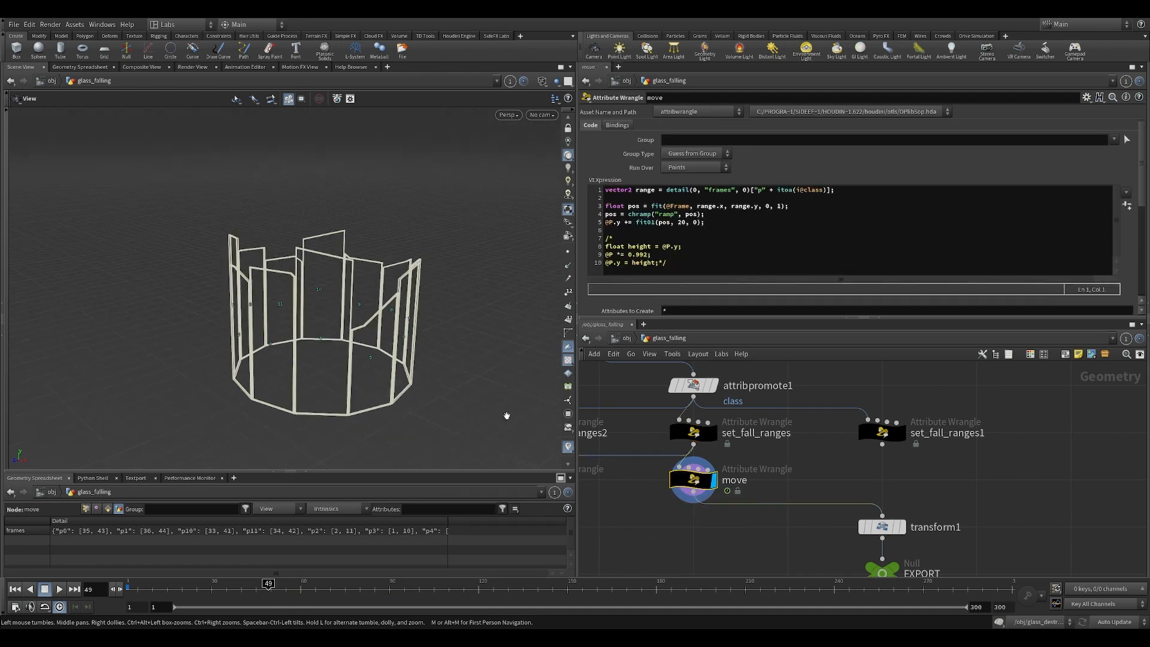
pyautogui.moveTo(381, 356); pyautogui.dragTo(420, 337, button='right')
pyautogui.moveTo(420, 337); pyautogui.dragTo(418, 360)
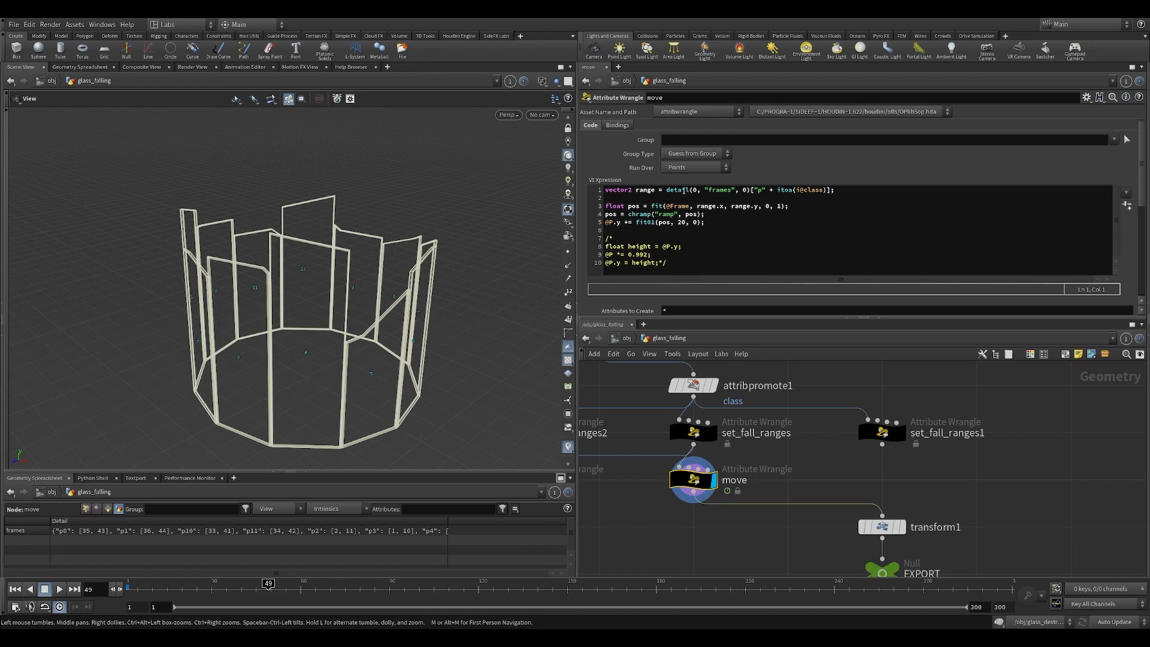
pyautogui.doubleClick(711, 190)
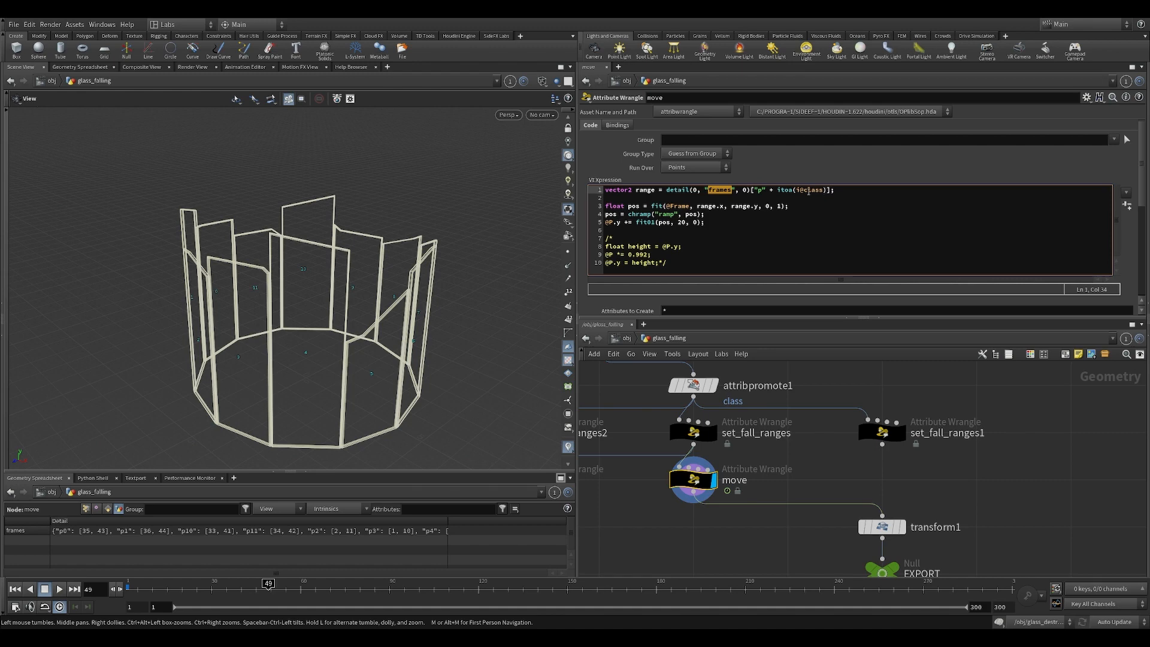
pyautogui.click(749, 189)
pyautogui.moveTo(748, 189); pyautogui.dragTo(665, 193)
pyautogui.moveTo(694, 190)
pyautogui.doubleClick(720, 190)
pyautogui.moveTo(666, 190); pyautogui.dragTo(752, 190)
pyautogui.moveTo(753, 190); pyautogui.dragTo(828, 190)
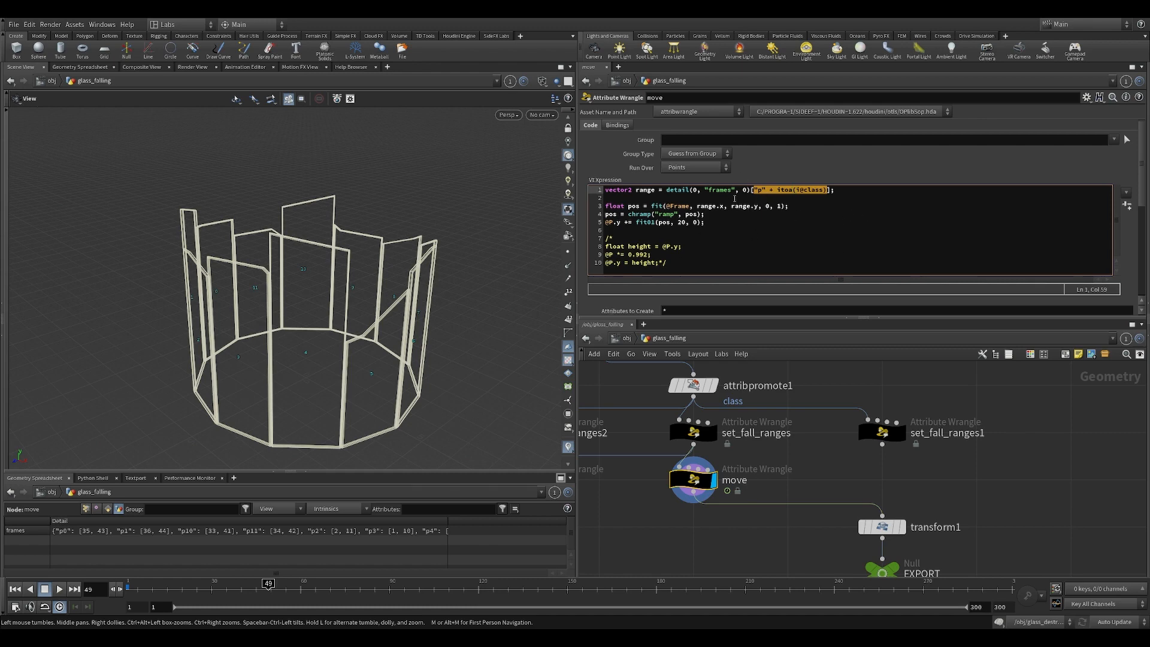
# Examine how the "p" + itoa(i@class) key picks each panel's entry and assigns it to the range vector
pyautogui.click(762, 191)
pyautogui.moveTo(760, 191); pyautogui.dragTo(753, 191)
pyautogui.moveTo(796, 190); pyautogui.dragTo(825, 190)
pyautogui.doubleClick(780, 189)
pyautogui.moveTo(797, 189); pyautogui.dragTo(826, 190)
pyautogui.click(770, 190)
pyautogui.click(834, 189)
pyautogui.moveTo(666, 189); pyautogui.dragTo(750, 189)
pyautogui.press('Right')
pyautogui.doubleClick(644, 190)
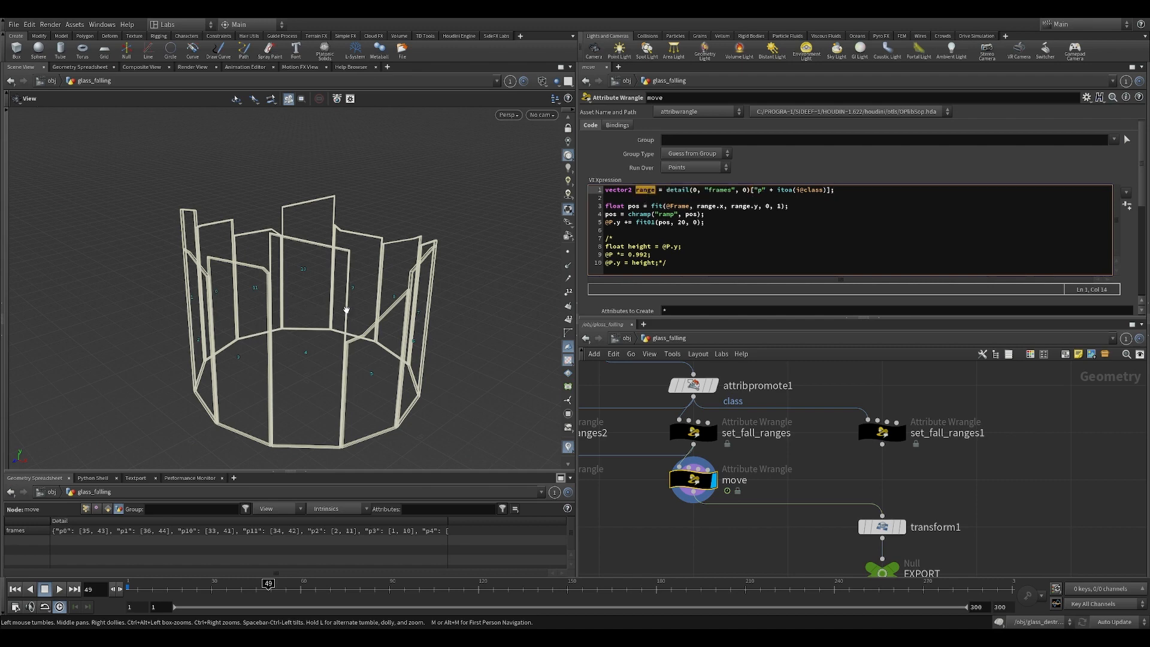
pyautogui.doubleClick(638, 205)
pyautogui.moveTo(1143, 172); pyautogui.dragTo(1147, 241)
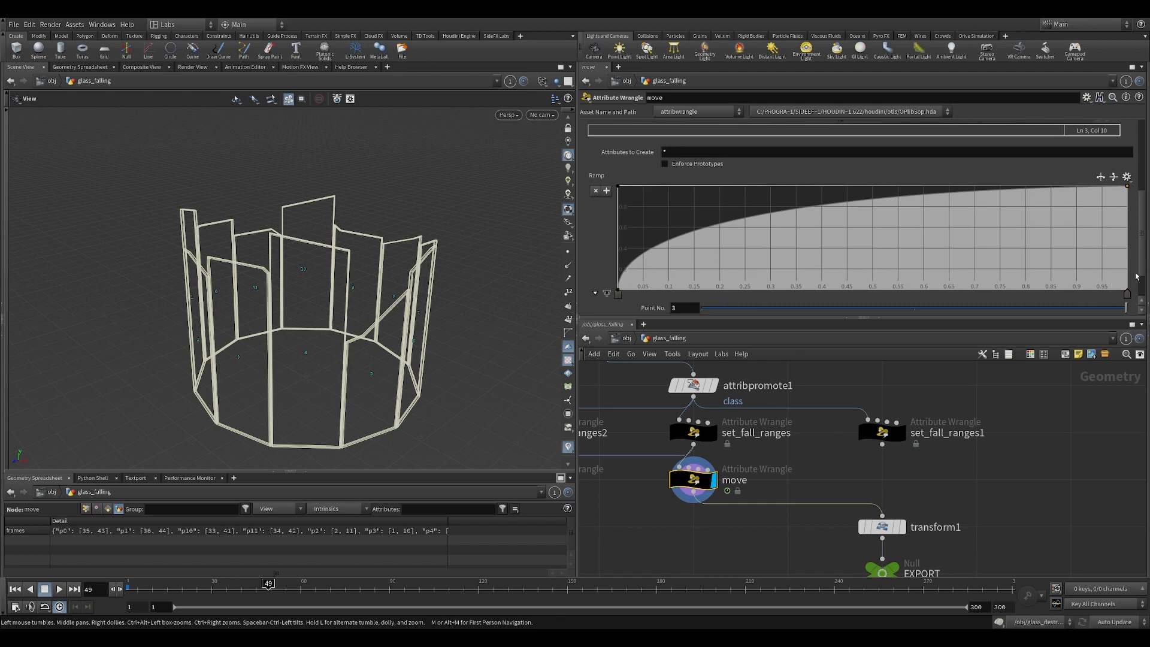
pyautogui.scroll(5, 1136, 276)
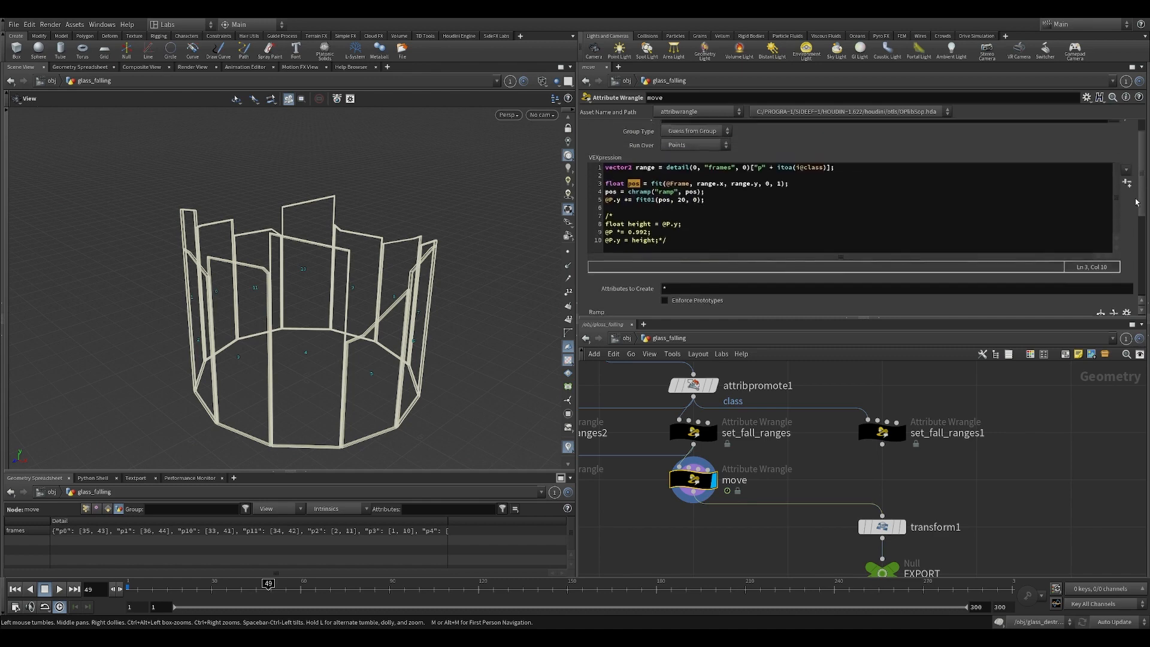
pyautogui.doubleClick(669, 199)
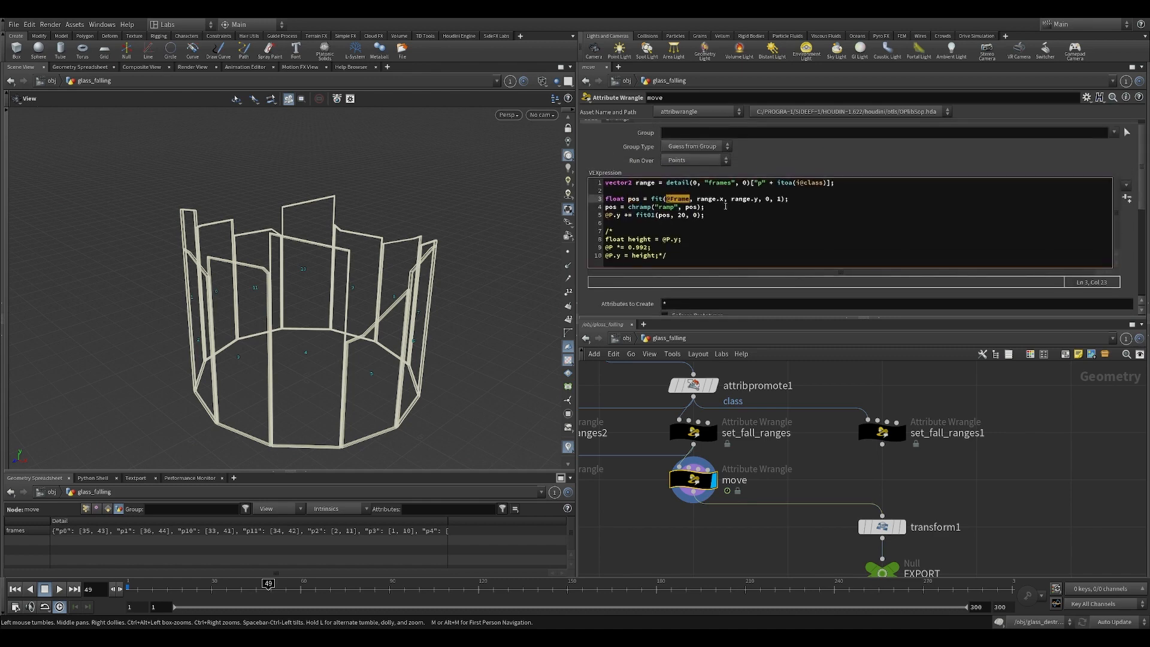
pyautogui.moveTo(651, 198); pyautogui.dragTo(803, 198)
pyautogui.click(805, 198)
pyautogui.doubleClick(675, 198)
pyautogui.moveTo(697, 198); pyautogui.dragTo(728, 199)
pyautogui.moveTo(732, 200); pyautogui.dragTo(778, 197)
pyautogui.click(777, 199)
# Check the frame ranges in set_fall_ranges again and relate them to the fit expression in move
pyautogui.click(689, 432)
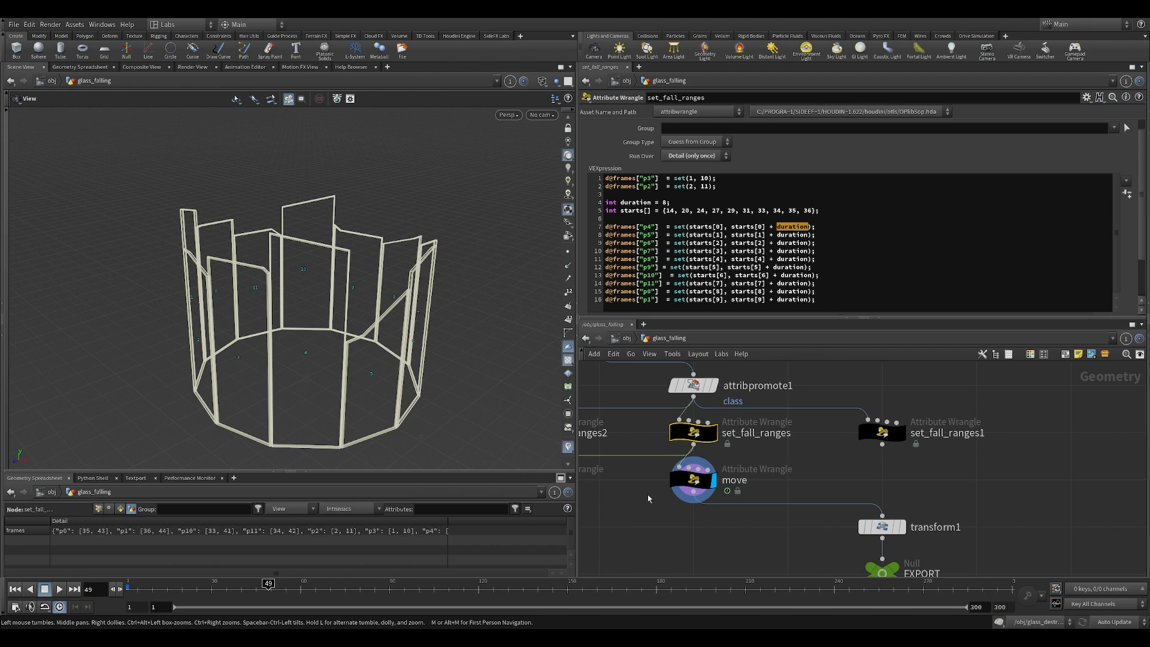
pyautogui.click(694, 480)
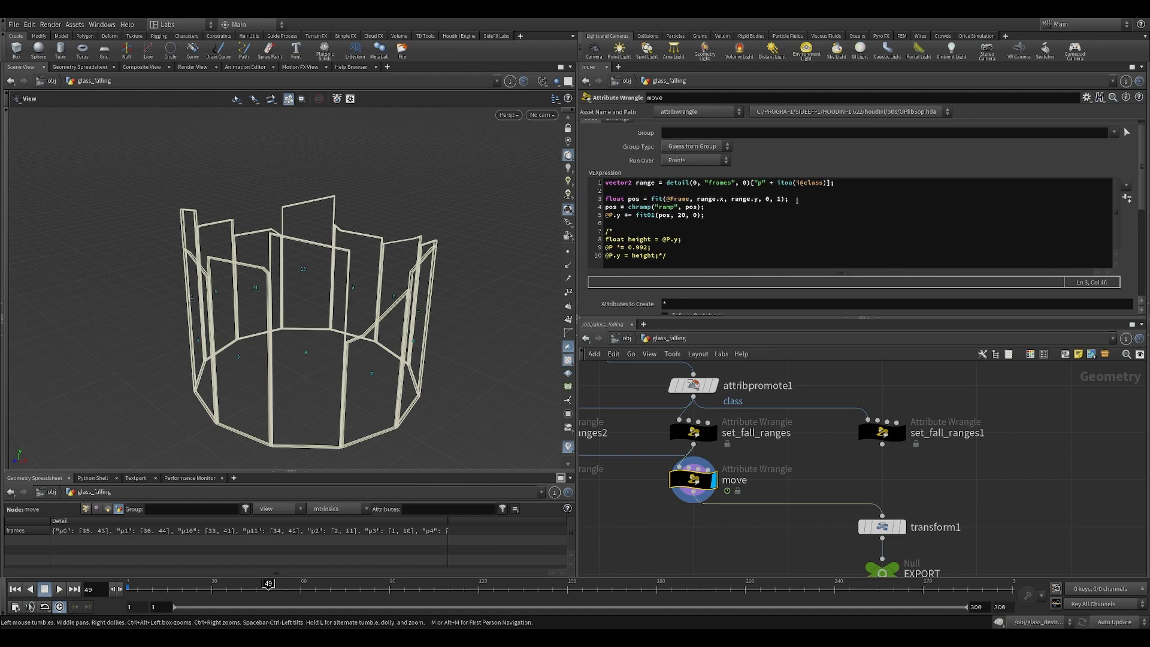
pyautogui.moveTo(797, 201); pyautogui.dragTo(651, 200)
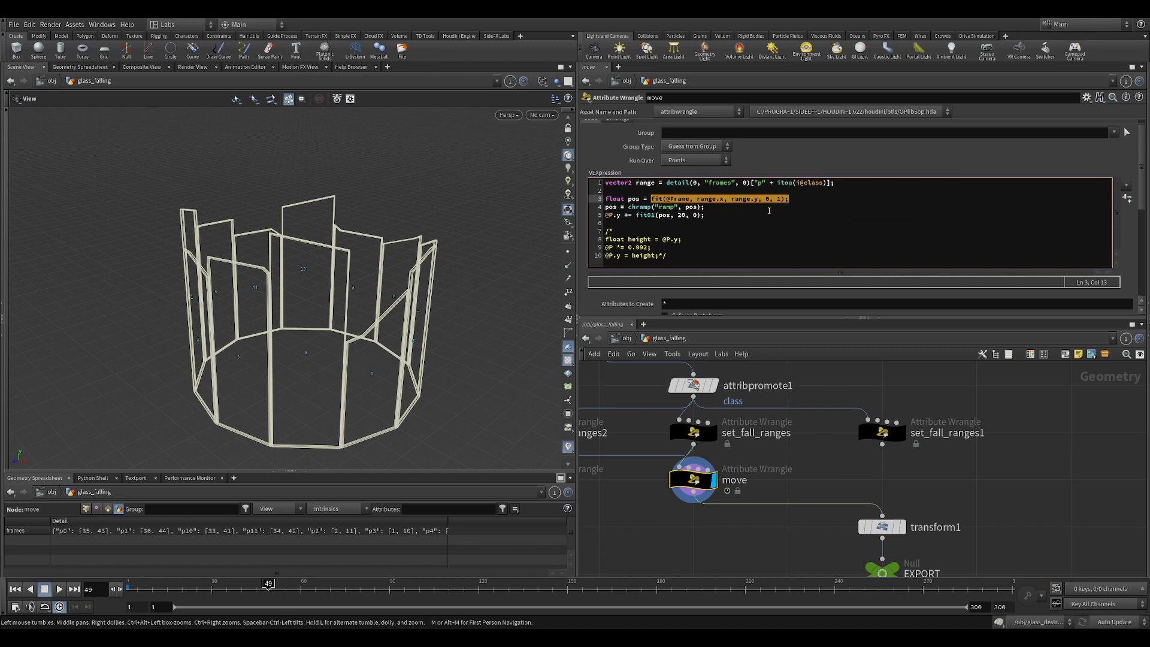
pyautogui.moveTo(780, 198)
# Examine the chramp line that remaps pos together with the Ramp curve in the move parameters
pyautogui.moveTo(1141, 188); pyautogui.dragTo(1141, 266)
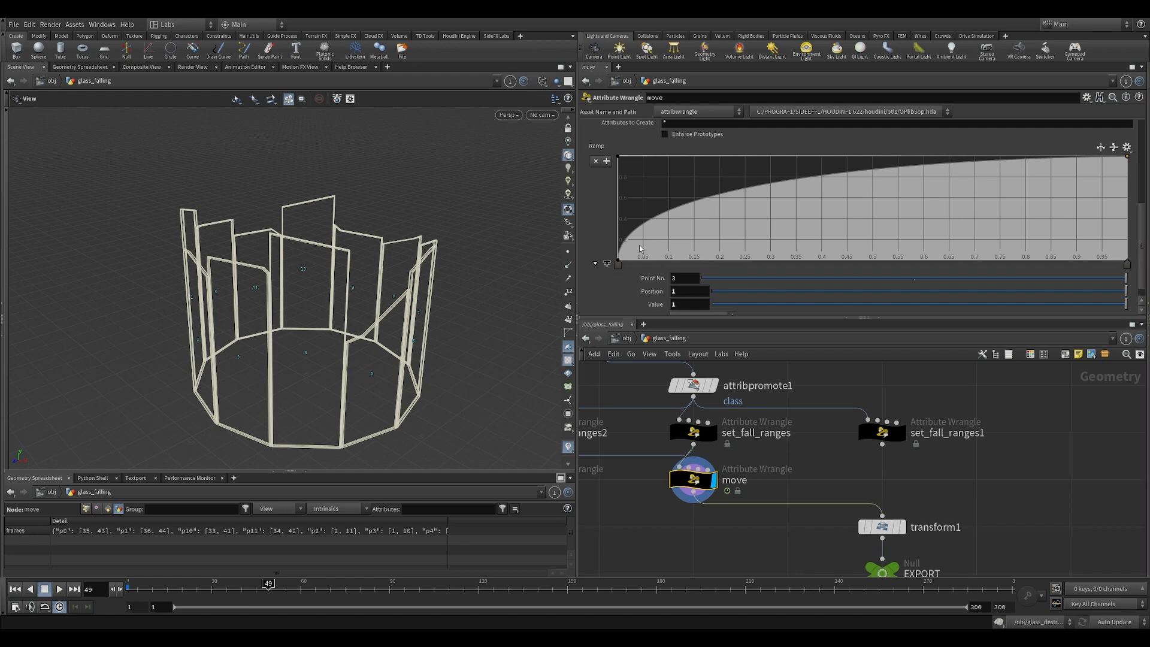
pyautogui.click(1147, 246)
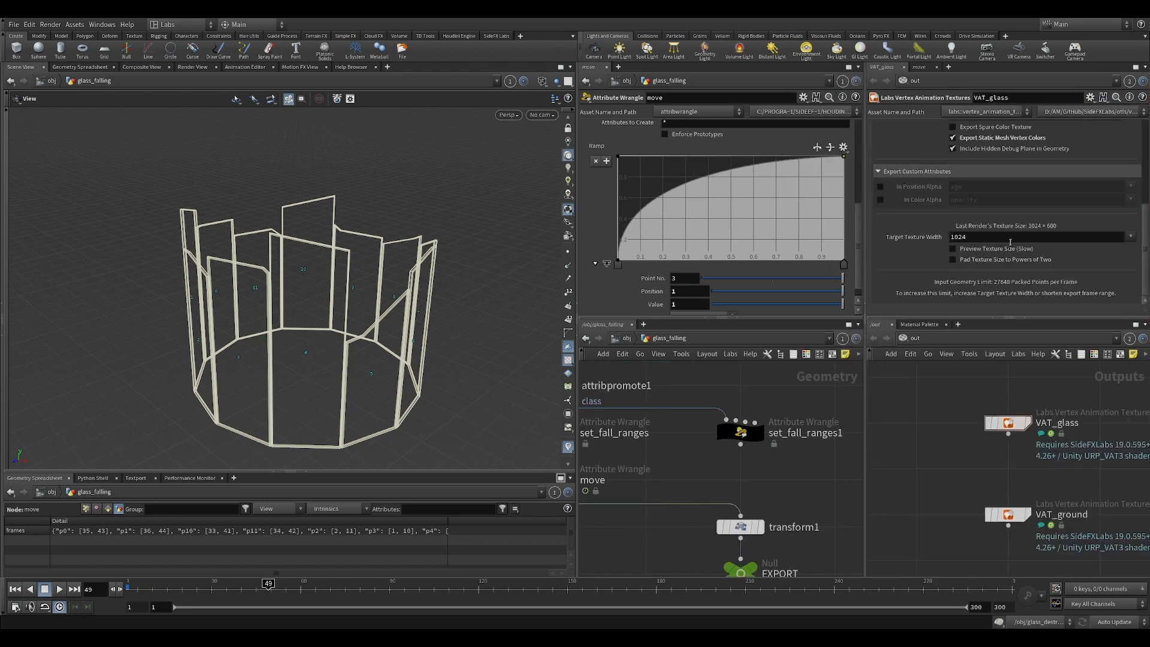
pyautogui.click(1144, 240)
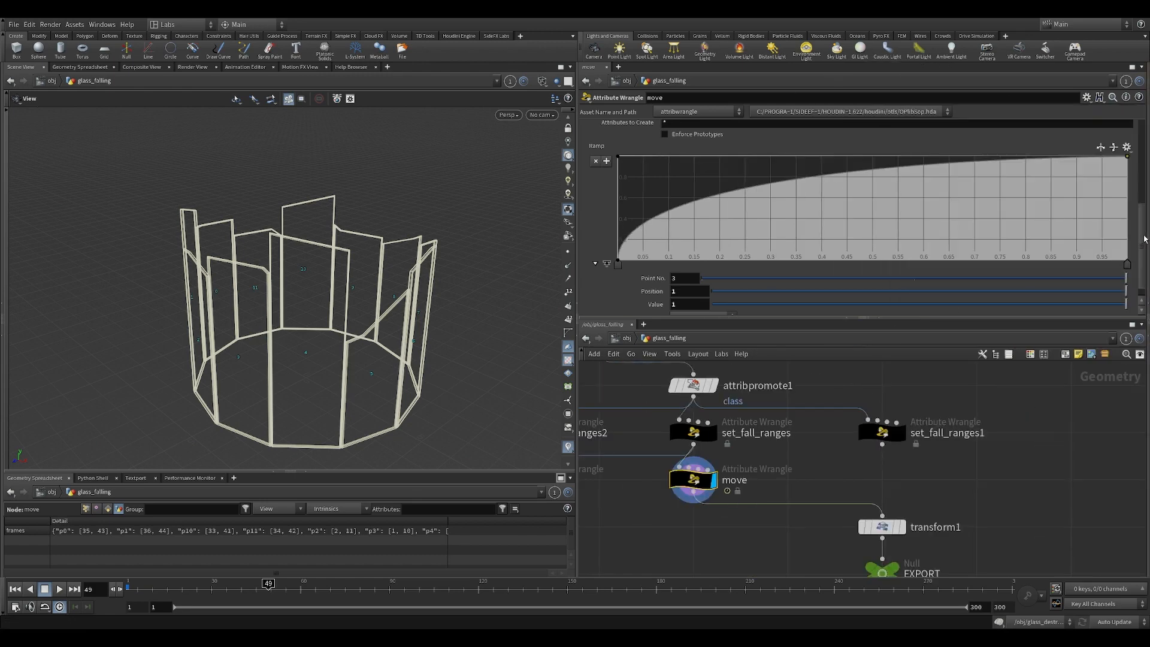
pyautogui.scroll(5, 1141, 239)
pyautogui.doubleClick(636, 179)
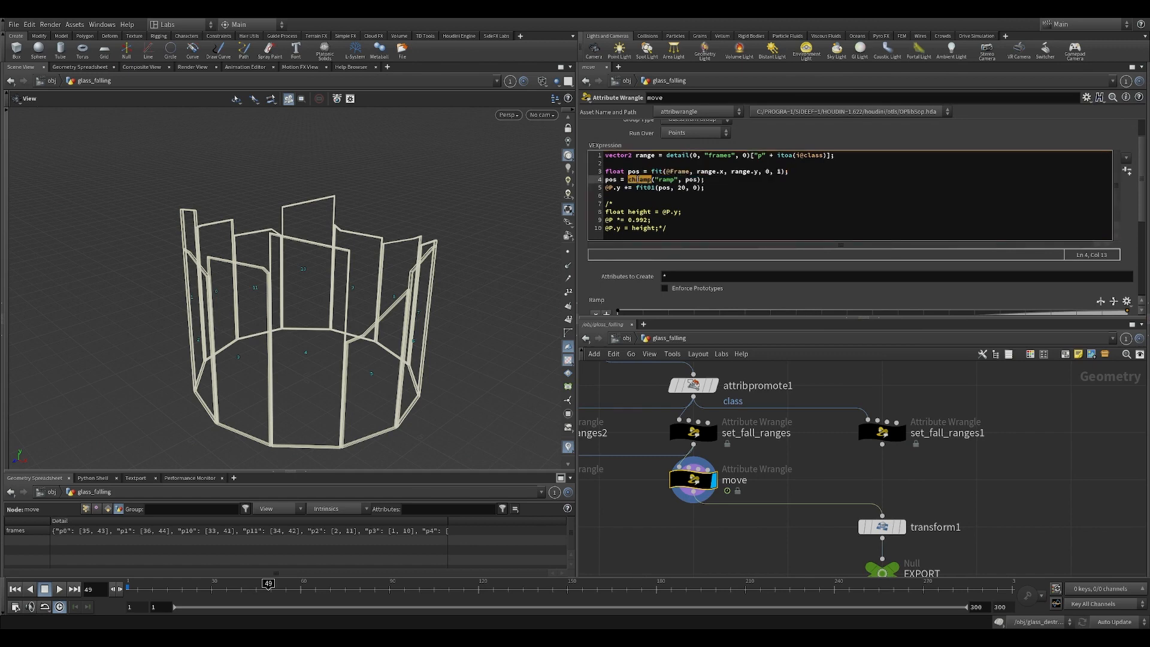
pyautogui.click(662, 179)
pyautogui.doubleClick(691, 179)
pyautogui.click(613, 180)
pyautogui.moveTo(1143, 188); pyautogui.dragTo(1142, 244)
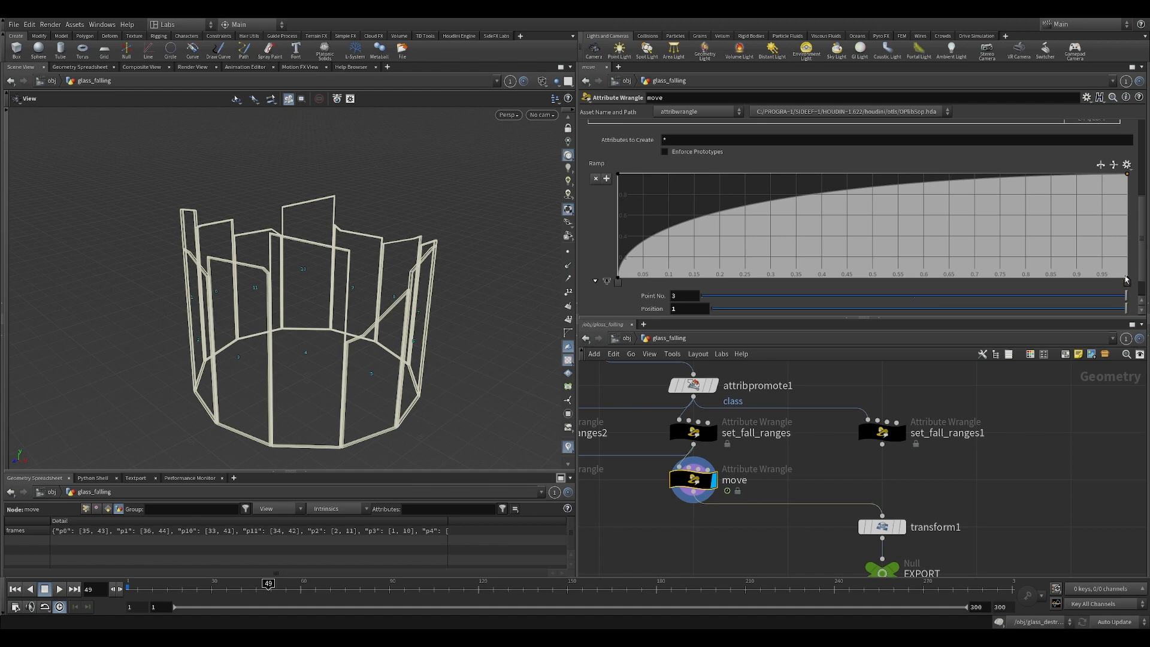
# Examine the @P.y line in move, relating fit01(pos, 20, 0) to the pos value computed from range.x and range.y
pyautogui.moveTo(1142, 248); pyautogui.dragTo(1142, 181)
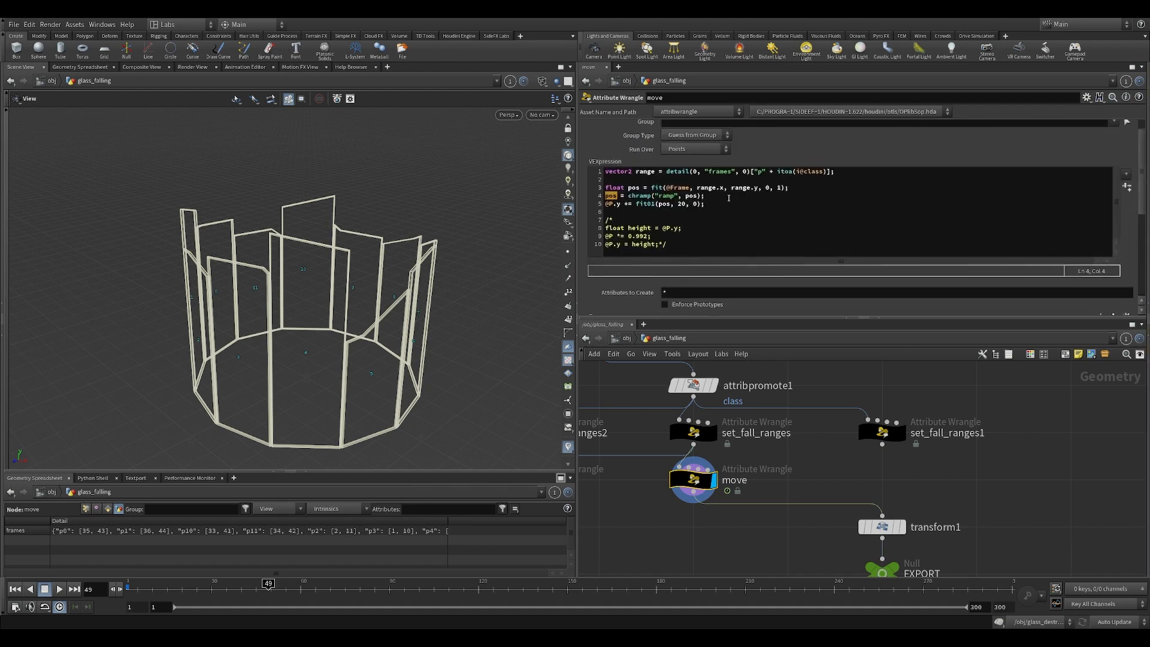
pyautogui.doubleClick(660, 205)
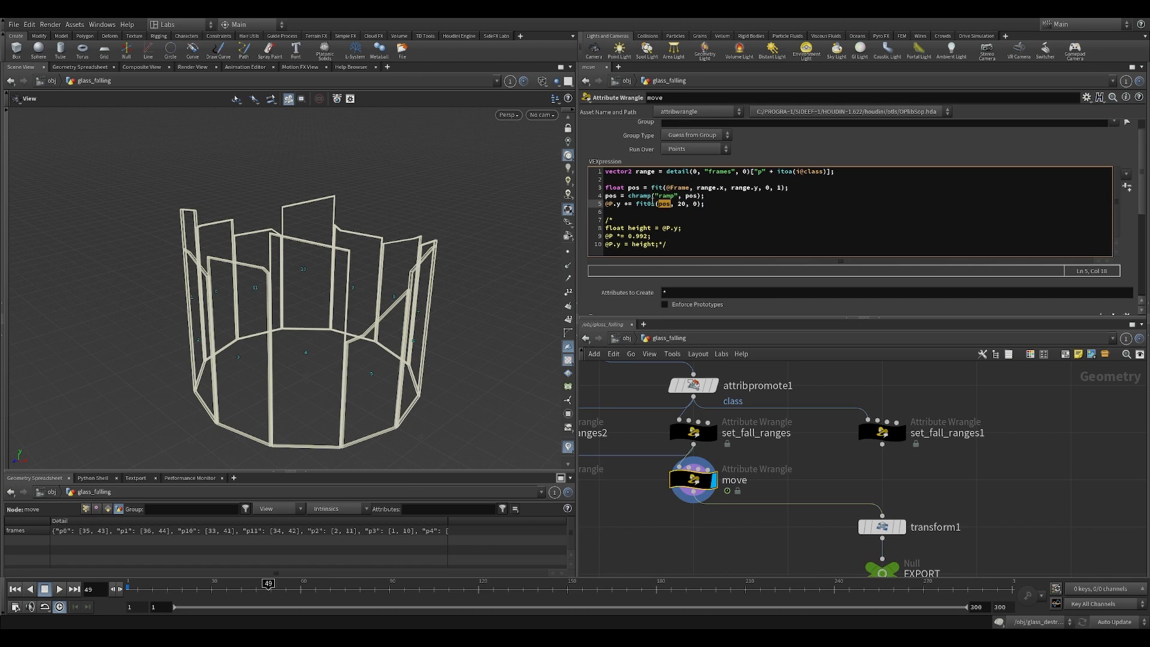
pyautogui.doubleClick(643, 204)
pyautogui.doubleClick(657, 188)
pyautogui.moveTo(695, 188); pyautogui.dragTo(764, 188)
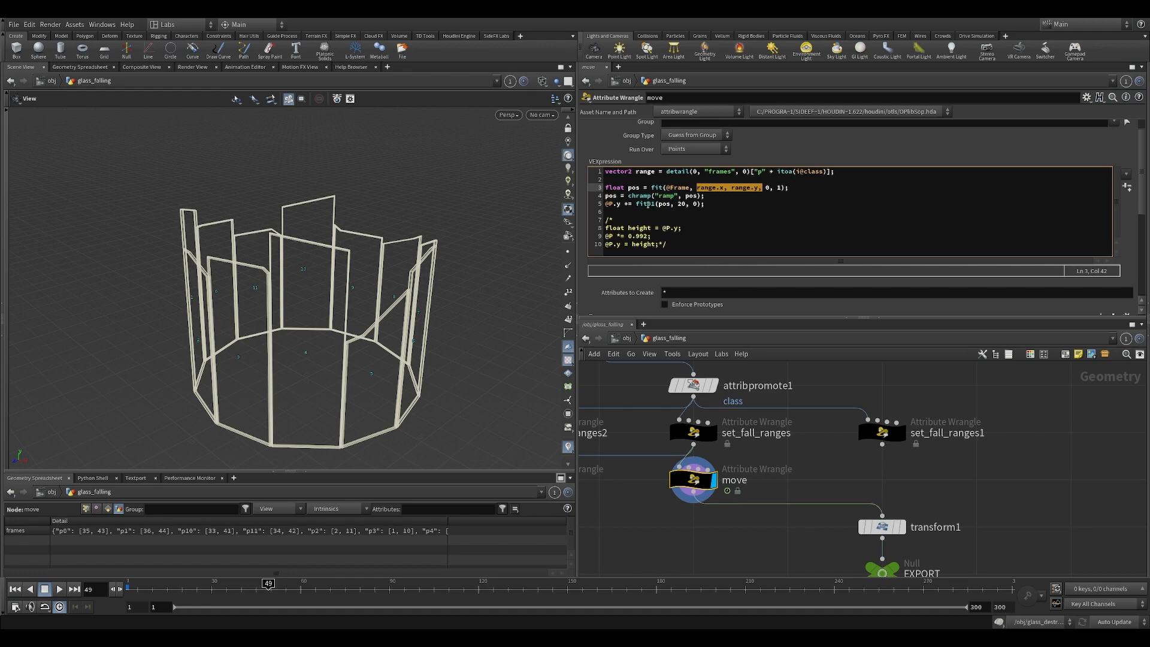
pyautogui.click(659, 203)
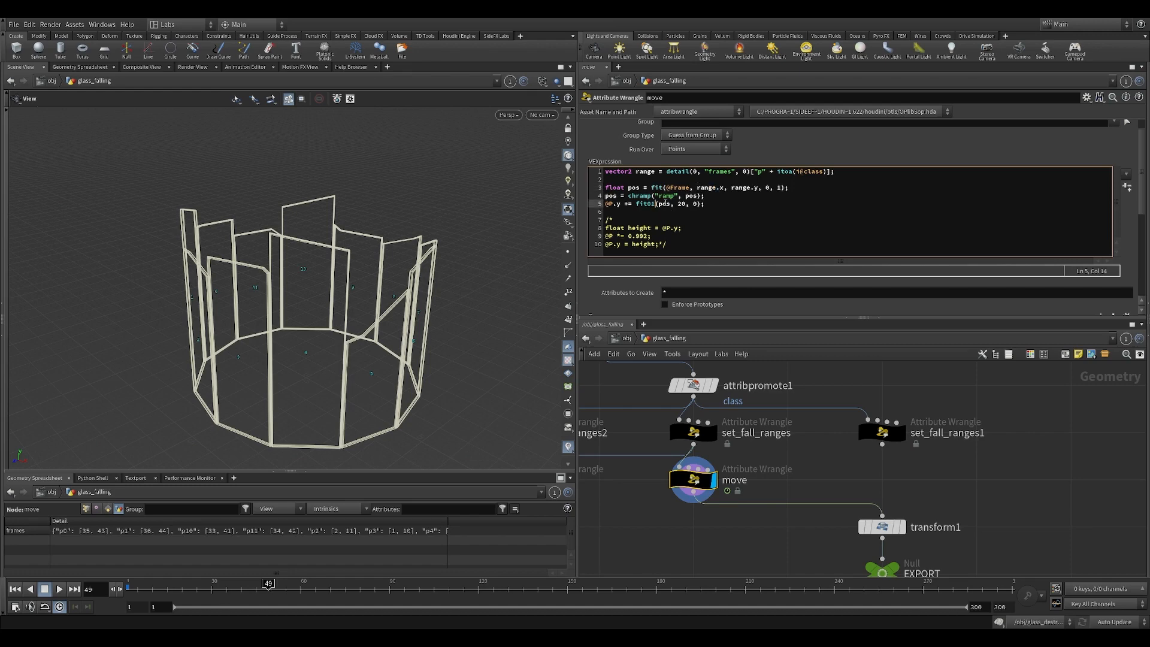
pyautogui.doubleClick(664, 204)
# Compare the pos argument in the fit01 line with the Ramp curve that shapes the panels' fall
pyautogui.moveTo(1141, 197); pyautogui.dragTo(1146, 166)
pyautogui.doubleClick(665, 196)
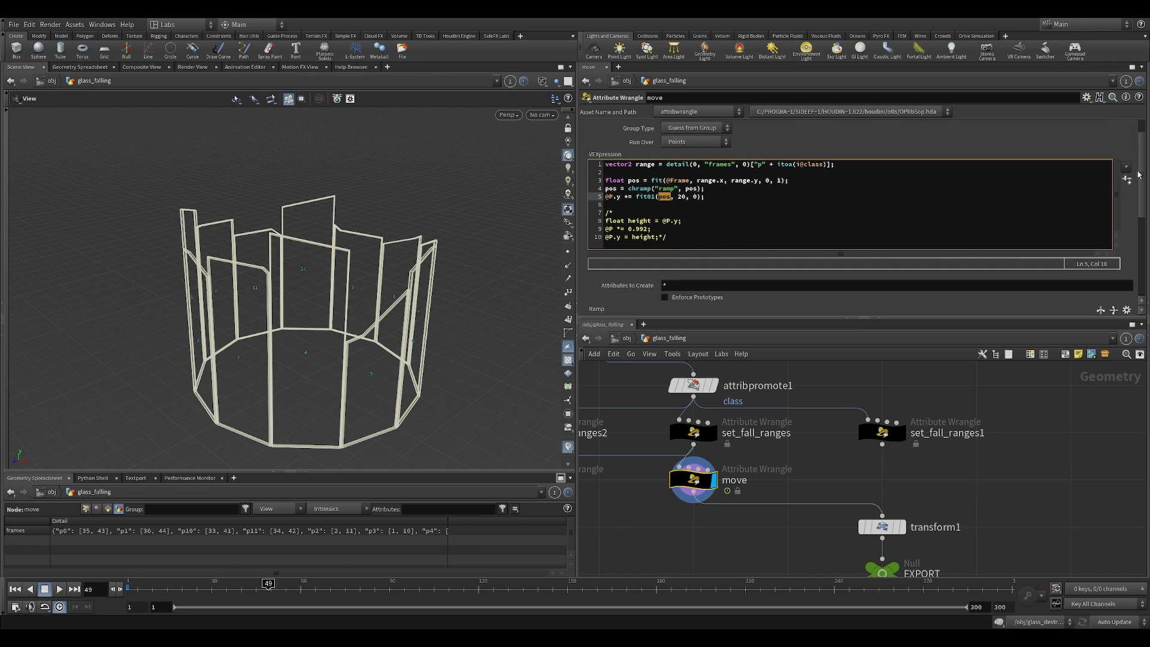
pyautogui.moveTo(1138, 174); pyautogui.dragTo(1141, 228)
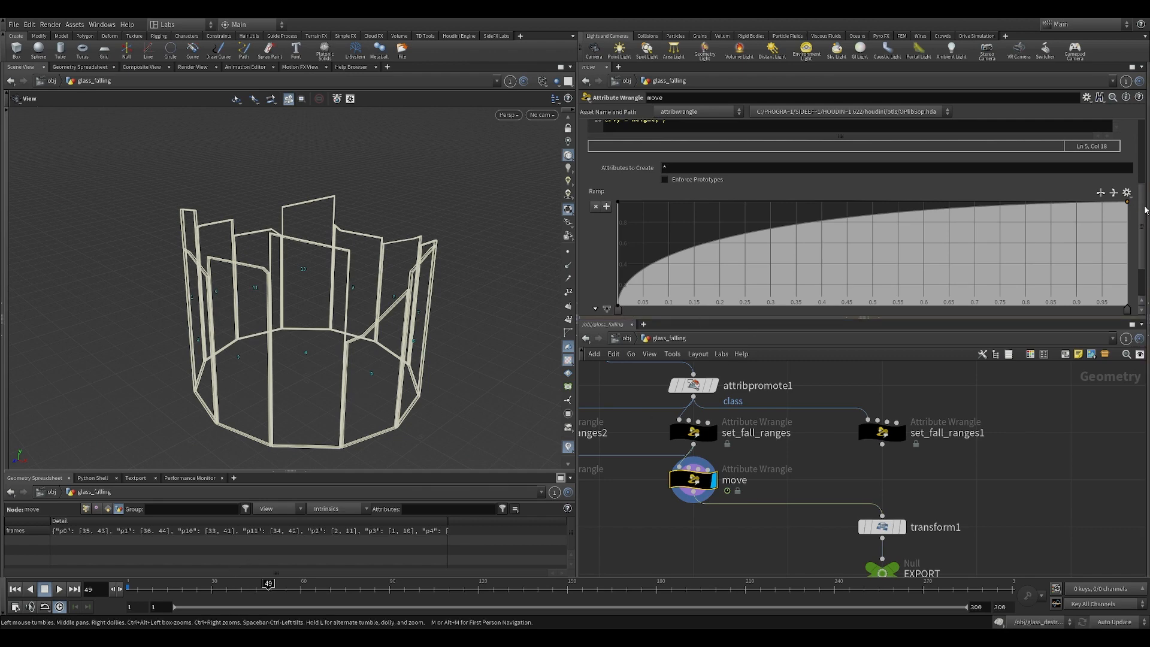
pyautogui.moveTo(1144, 210); pyautogui.dragTo(1143, 165)
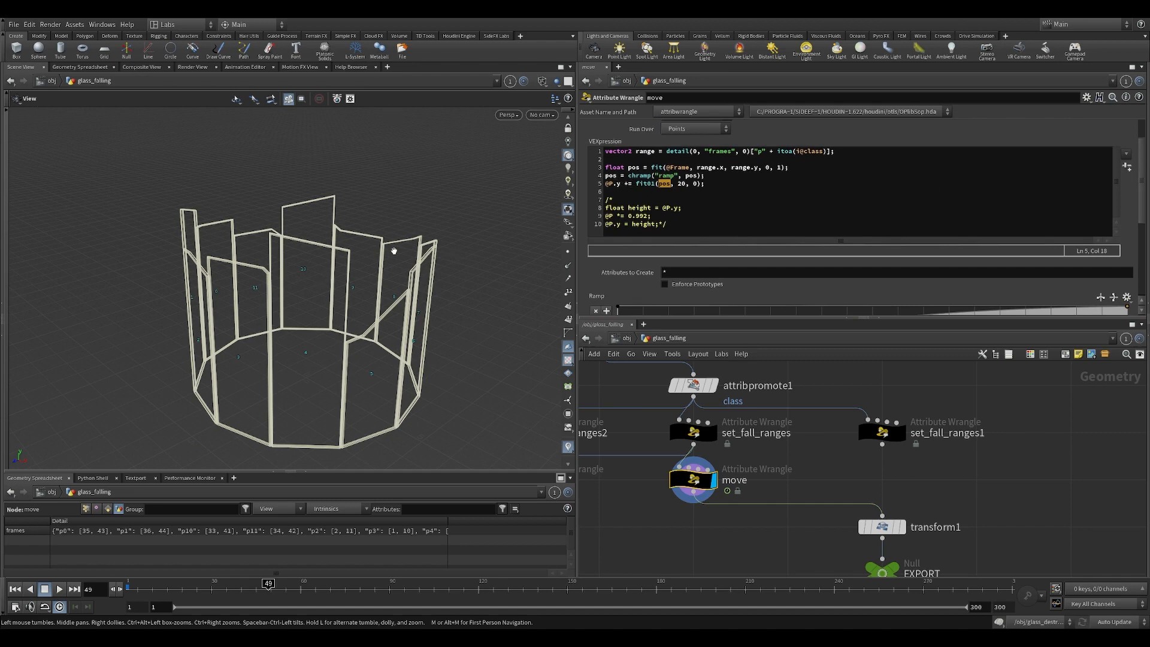
pyautogui.scroll(-3, 1142, 159)
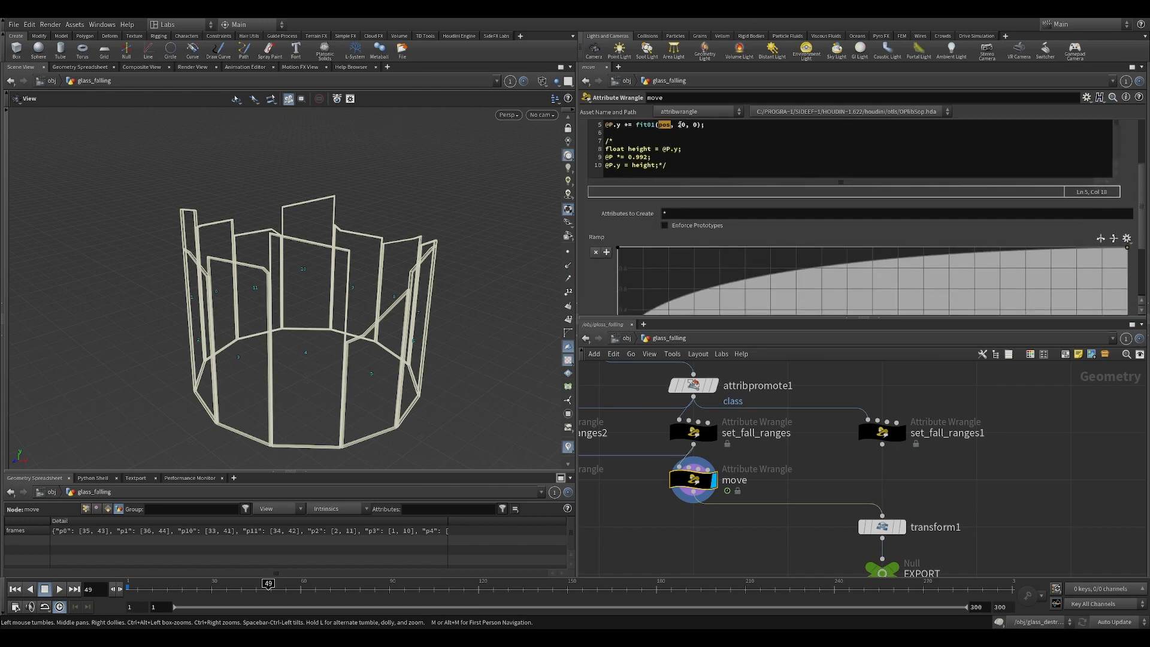
pyautogui.scroll(-3, 1133, 194)
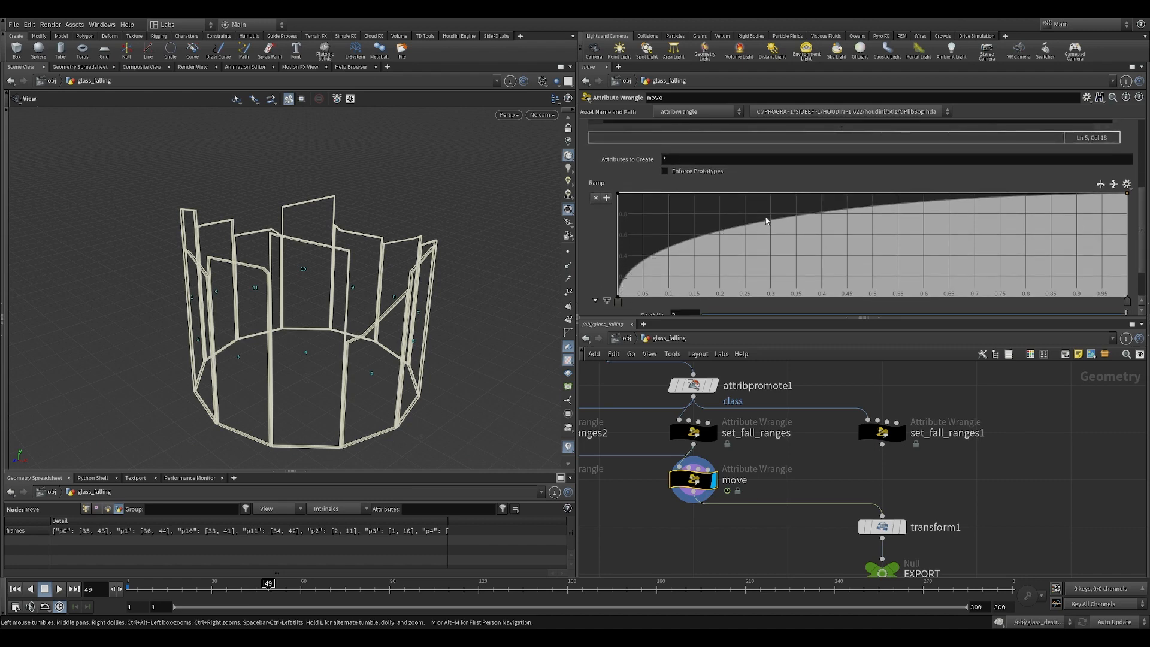
# Scrub back to frame 24 and play the panel fall from the first frame, viewing the full drop height
pyautogui.moveTo(268, 584)
pyautogui.mouseDown()
pyautogui.moveTo(147, 585)
pyautogui.moveTo(264, 597)
pyautogui.moveTo(162, 592)
pyautogui.moveTo(206, 592)
pyautogui.moveTo(194, 593)
pyautogui.mouseUp()
pyautogui.scroll(5, 1144, 222)
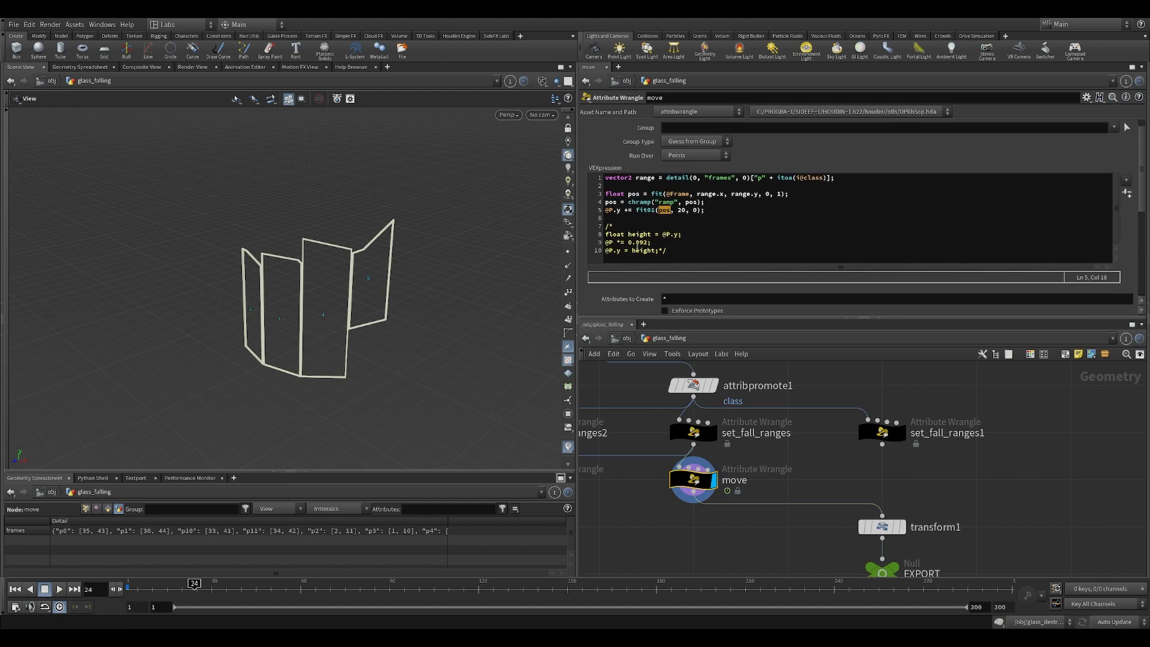
pyautogui.moveTo(314, 300); pyautogui.dragTo(344, 256, button='right')
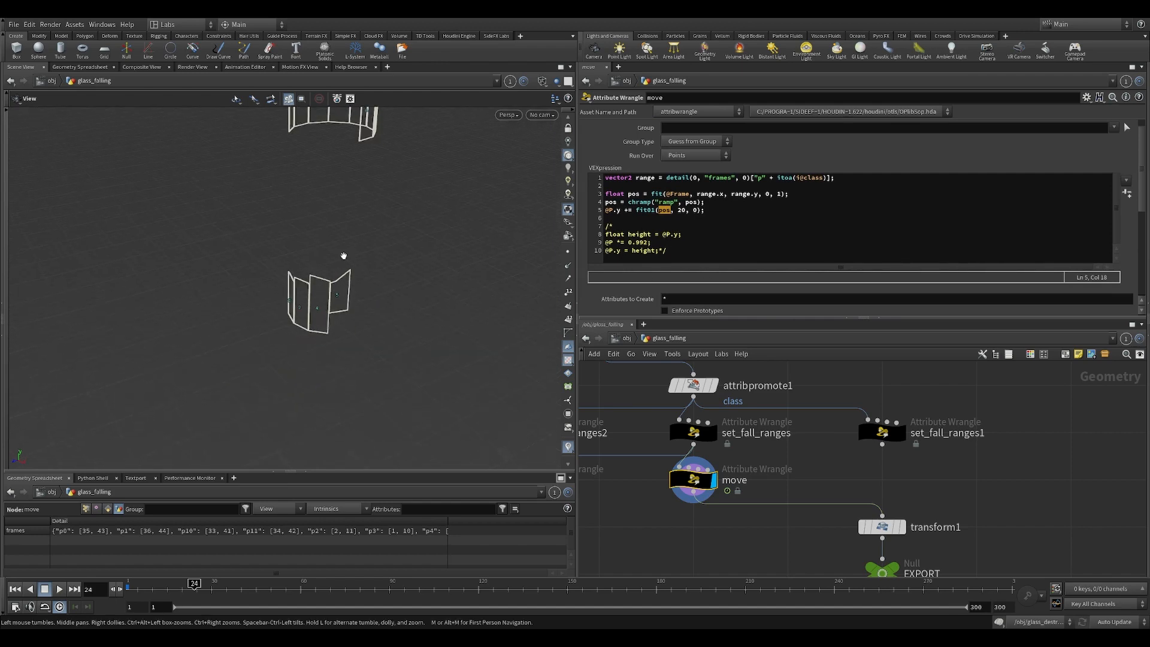
pyautogui.moveTo(344, 256); pyautogui.dragTo(358, 326, button='middle')
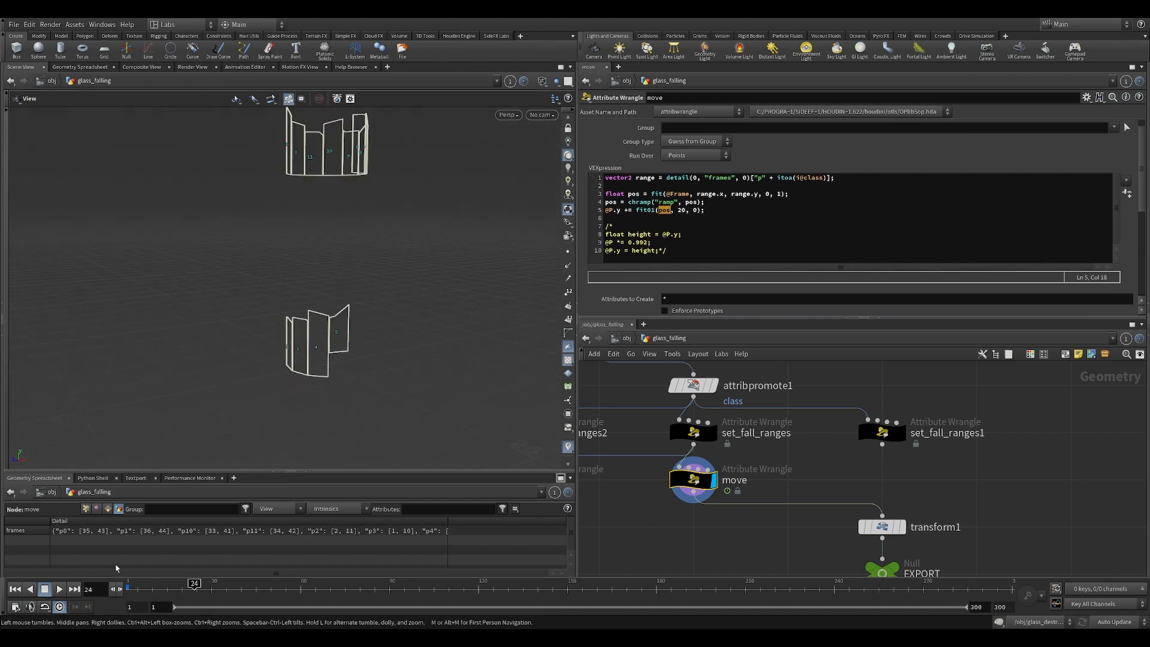
pyautogui.click(15, 589)
pyautogui.click(60, 589)
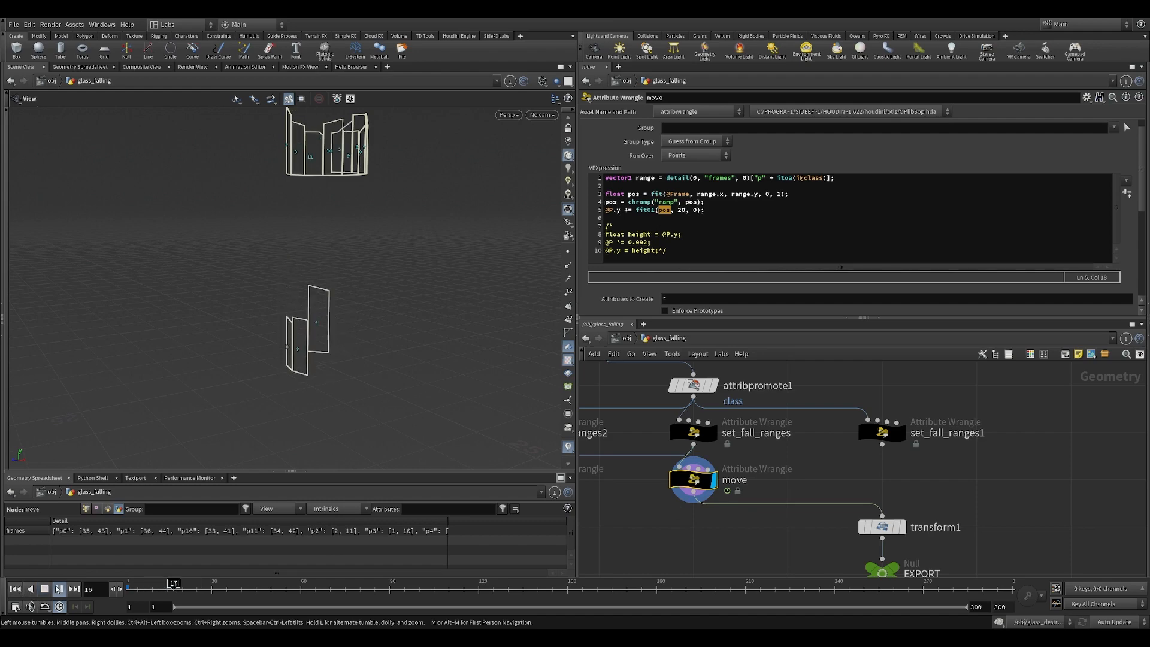
pyautogui.click(59, 588)
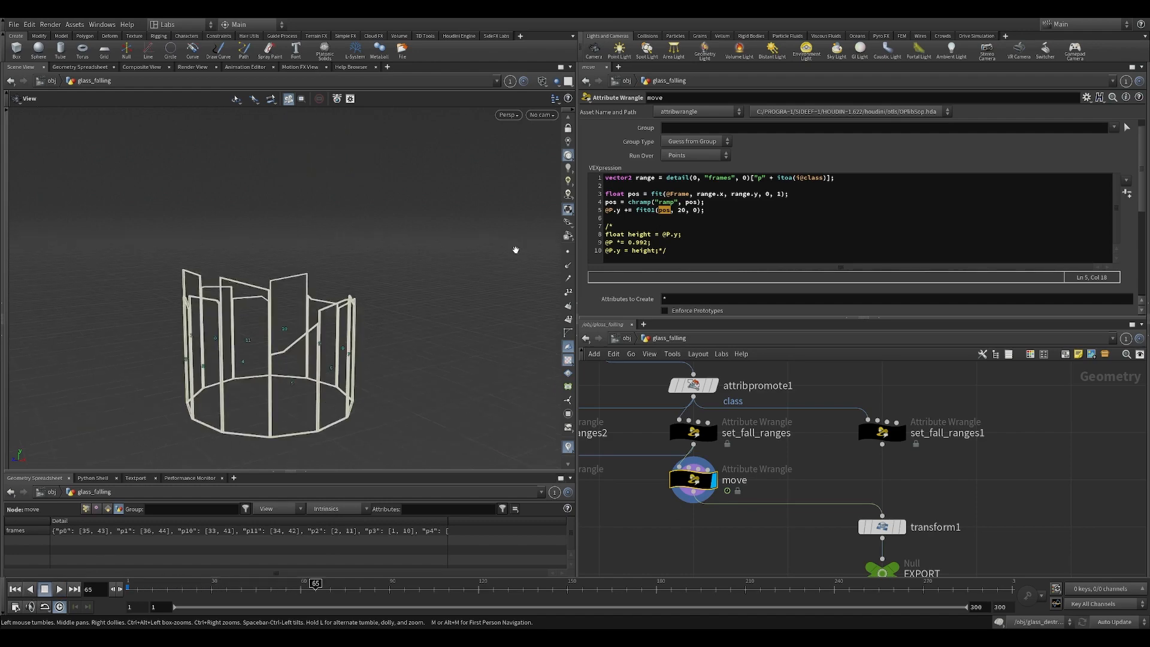
# Scrub the timeline to frame 35 and inspect the panels in mid-fall
pyautogui.moveTo(515, 250); pyautogui.dragTo(223, 411)
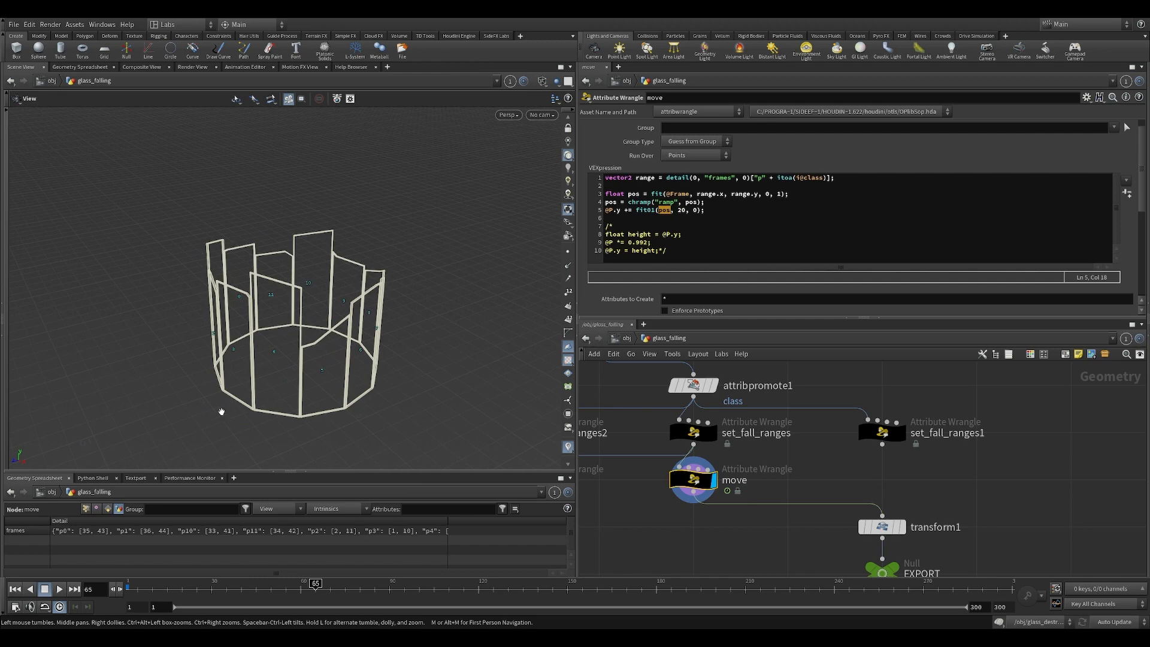
pyautogui.moveTo(158, 584); pyautogui.dragTo(227, 584)
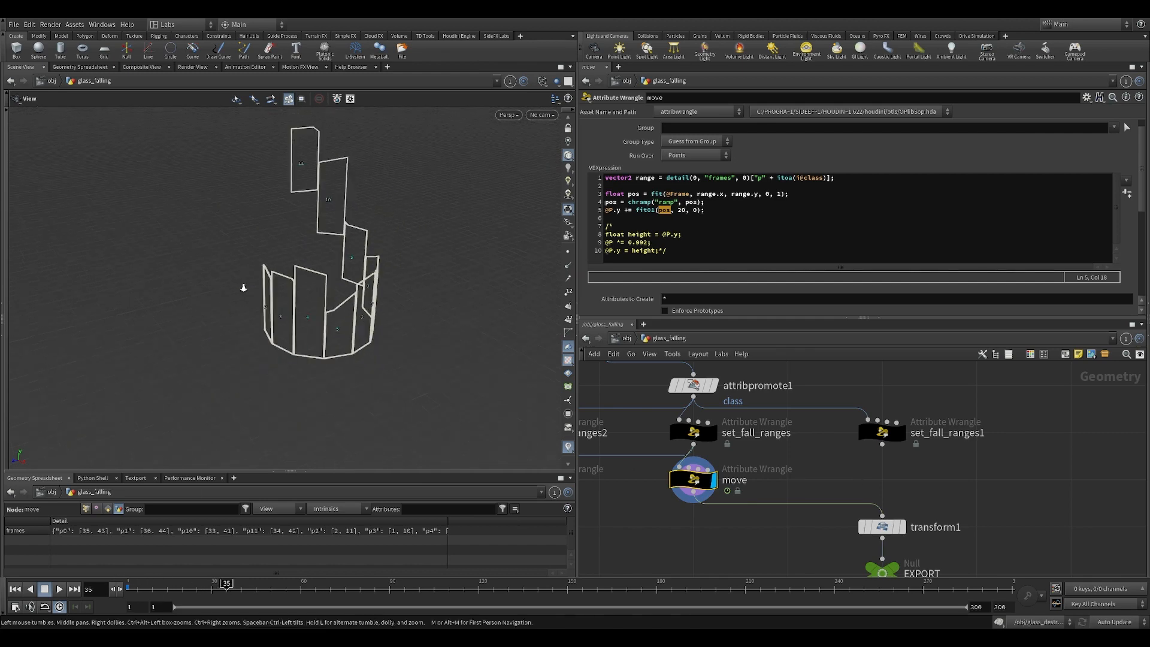
pyautogui.moveTo(244, 288); pyautogui.dragTo(359, 267)
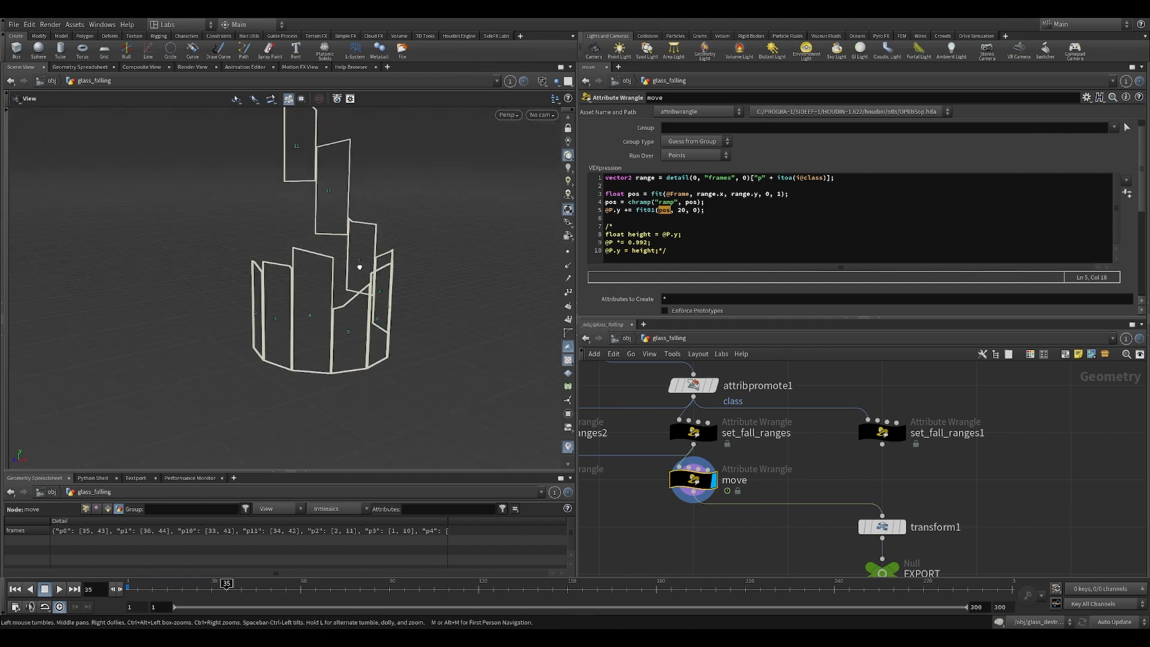
# Switch the viewport to smooth shading and scrub the timeline to frame 42
pyautogui.click(547, 88)
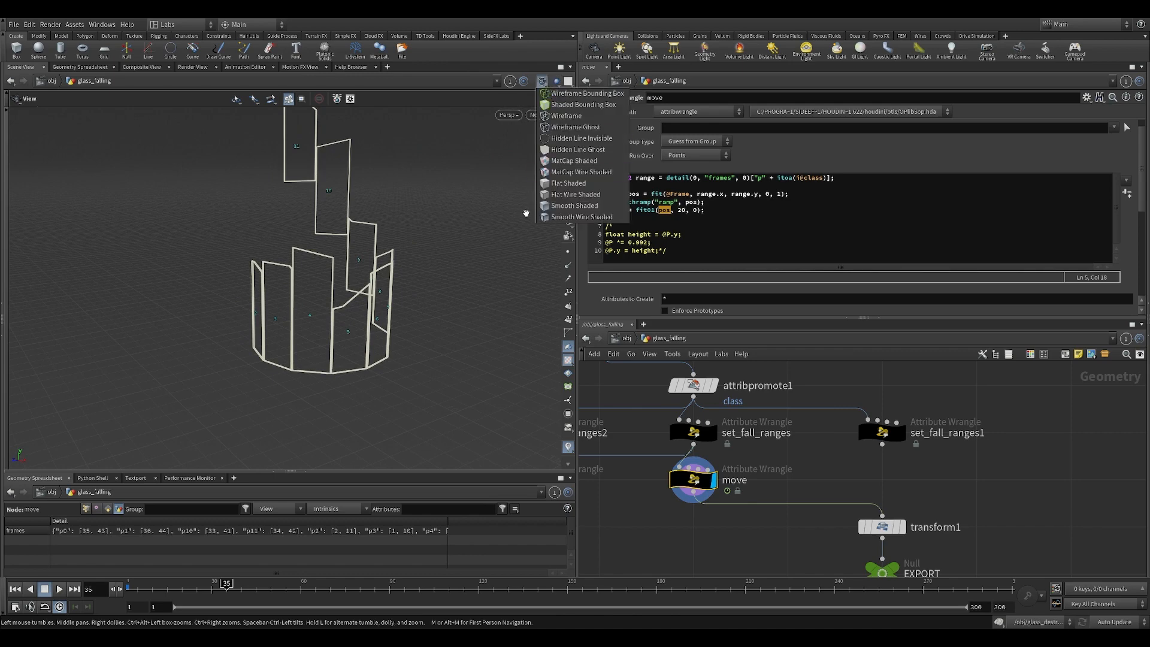
pyautogui.click(566, 219)
pyautogui.moveTo(433, 277); pyautogui.dragTo(400, 345)
pyautogui.moveTo(178, 590); pyautogui.dragTo(248, 590)
pyautogui.moveTo(353, 381); pyautogui.dragTo(349, 381)
# Select transform1 to check its Uniform Scale, and display its scaled output framed in the viewport
pyautogui.moveTo(908, 498); pyautogui.dragTo(822, 370, button='middle')
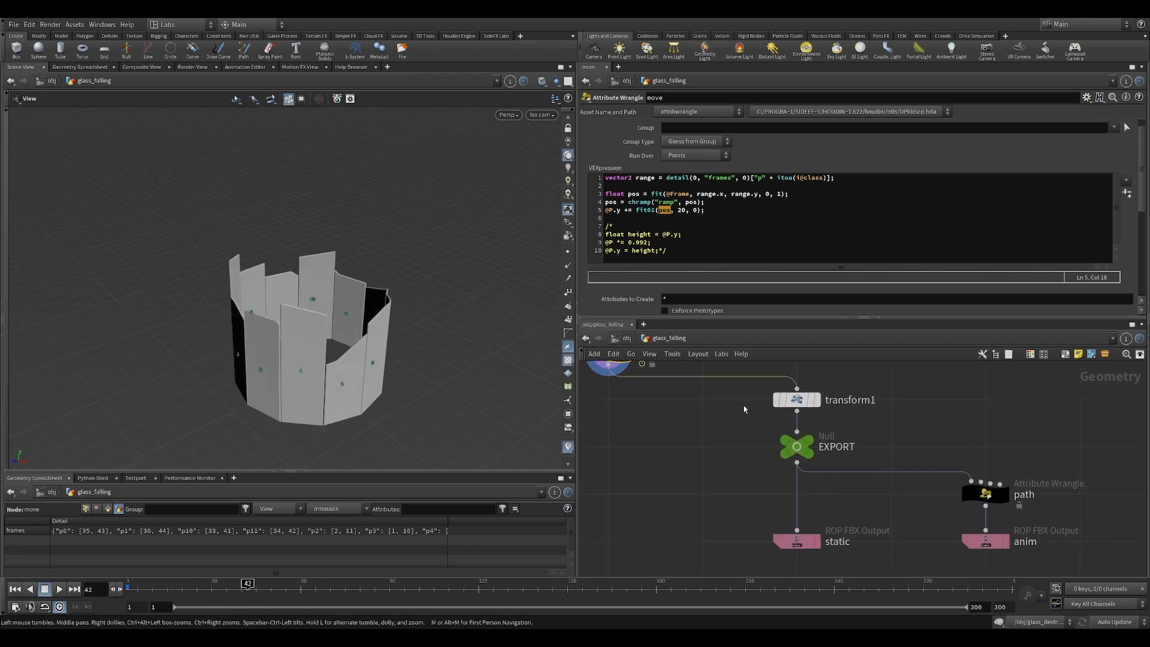
pyautogui.moveTo(718, 411); pyautogui.dragTo(892, 377)
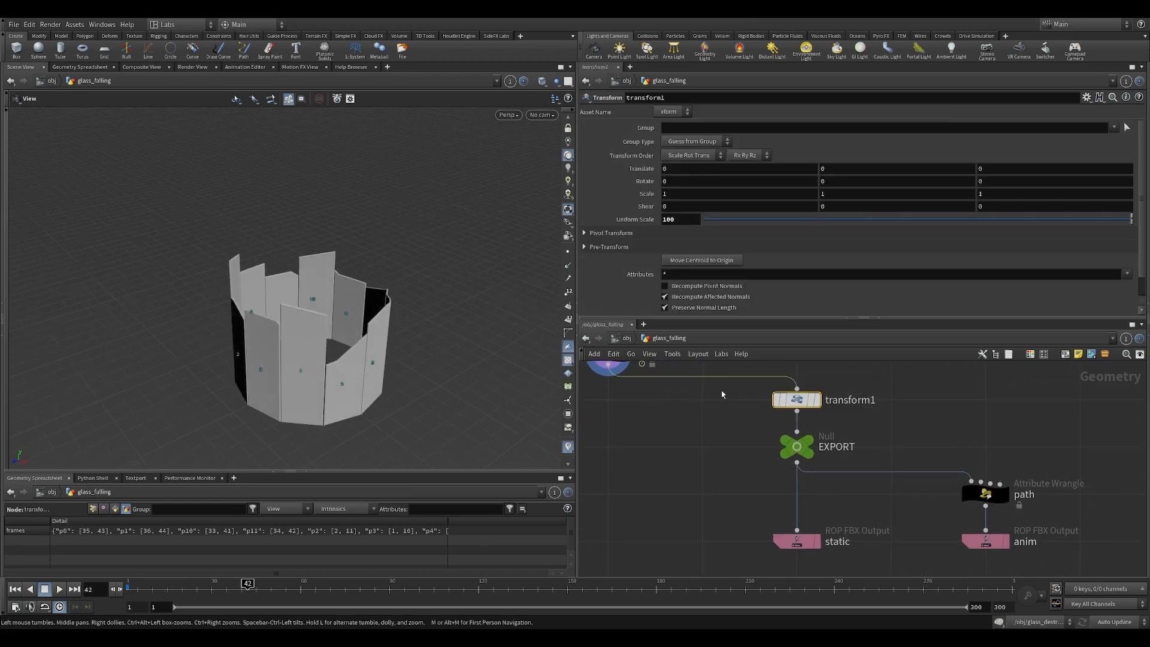
pyautogui.moveTo(375, 357); pyautogui.dragTo(334, 317)
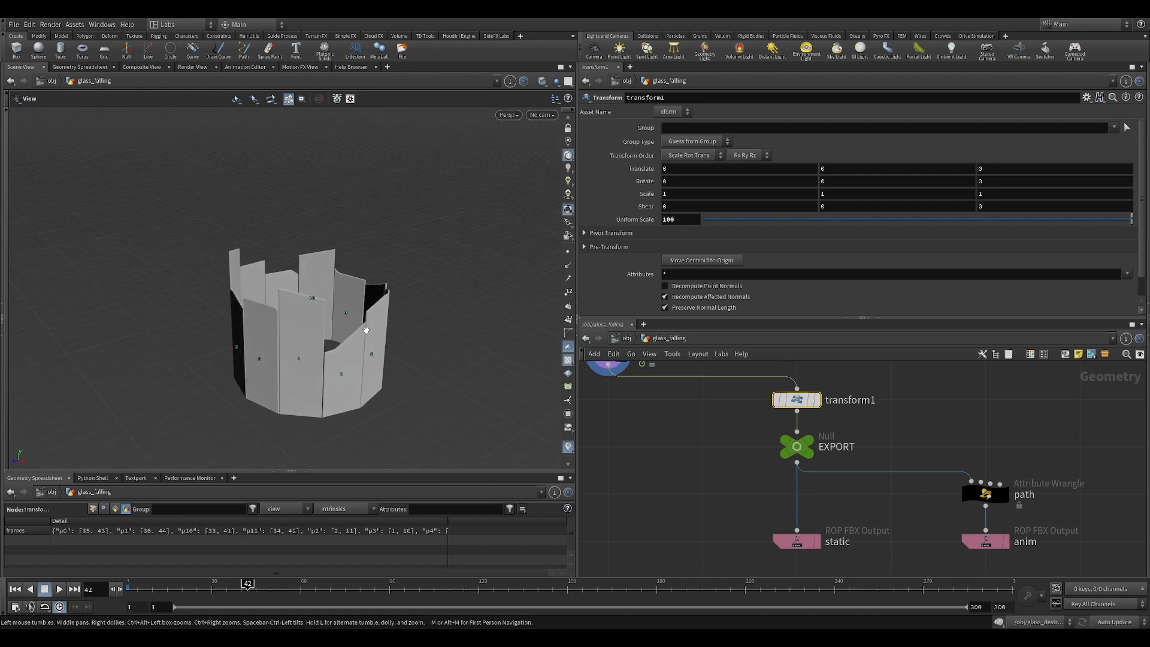
pyautogui.scroll(-3, 366, 330)
pyautogui.moveTo(864, 399); pyautogui.dragTo(862, 400)
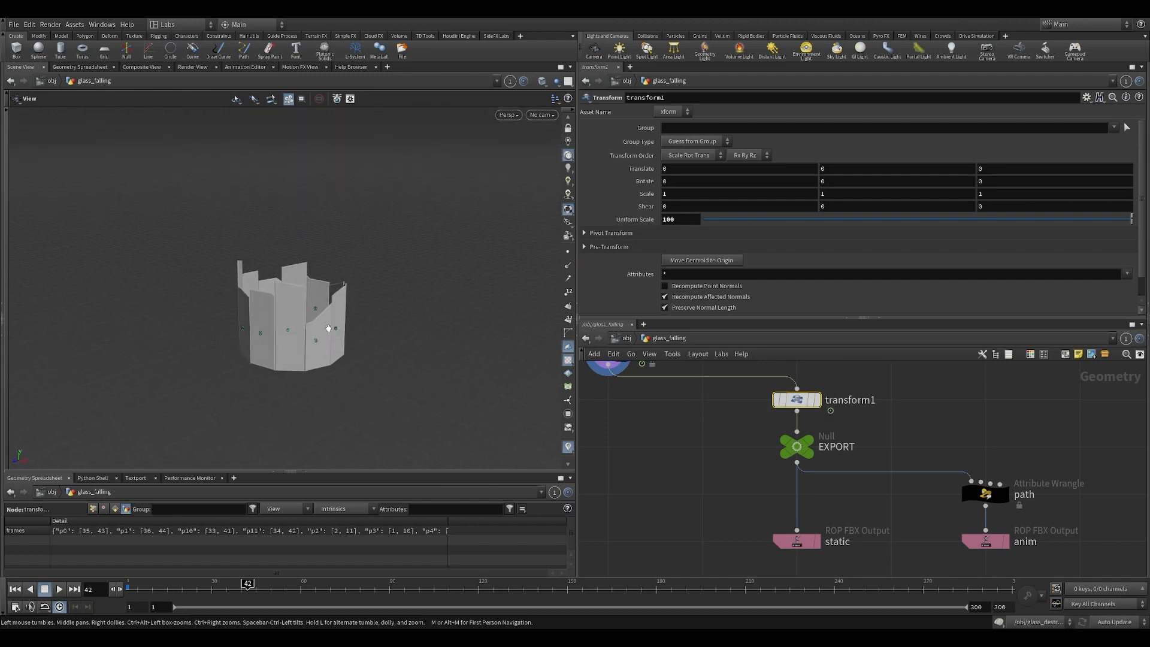
pyautogui.click(816, 399)
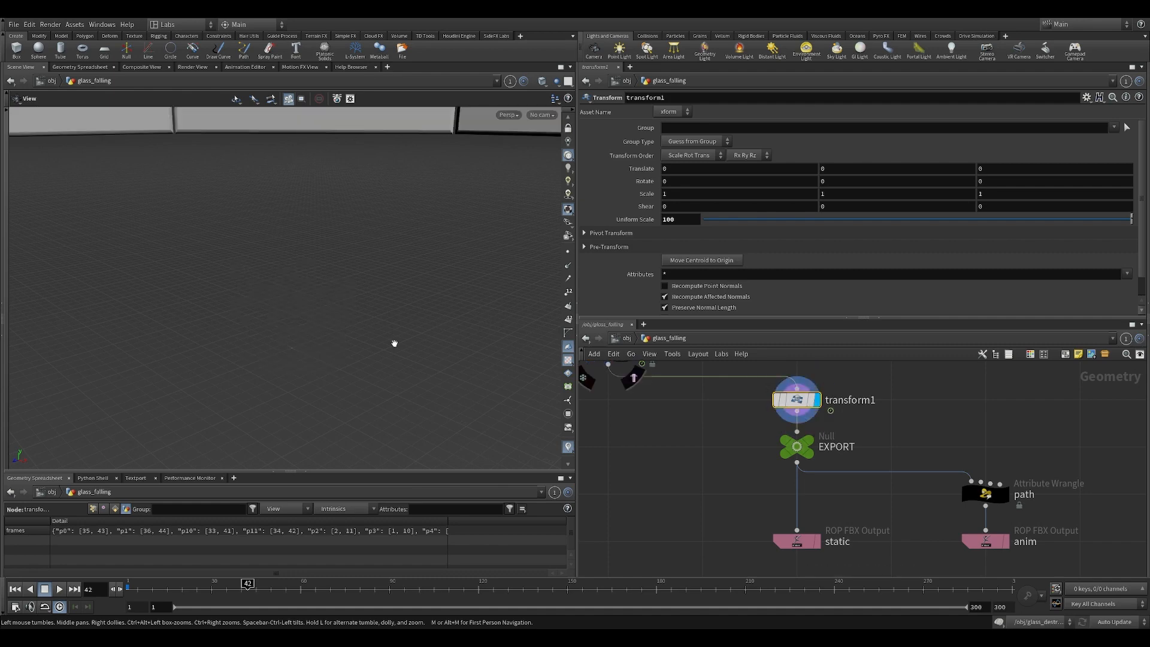
pyautogui.press('h')
pyautogui.moveTo(392, 354)
pyautogui.mouseDown()
pyautogui.moveTo(372, 366)
pyautogui.moveTo(384, 356)
pyautogui.mouseUp()
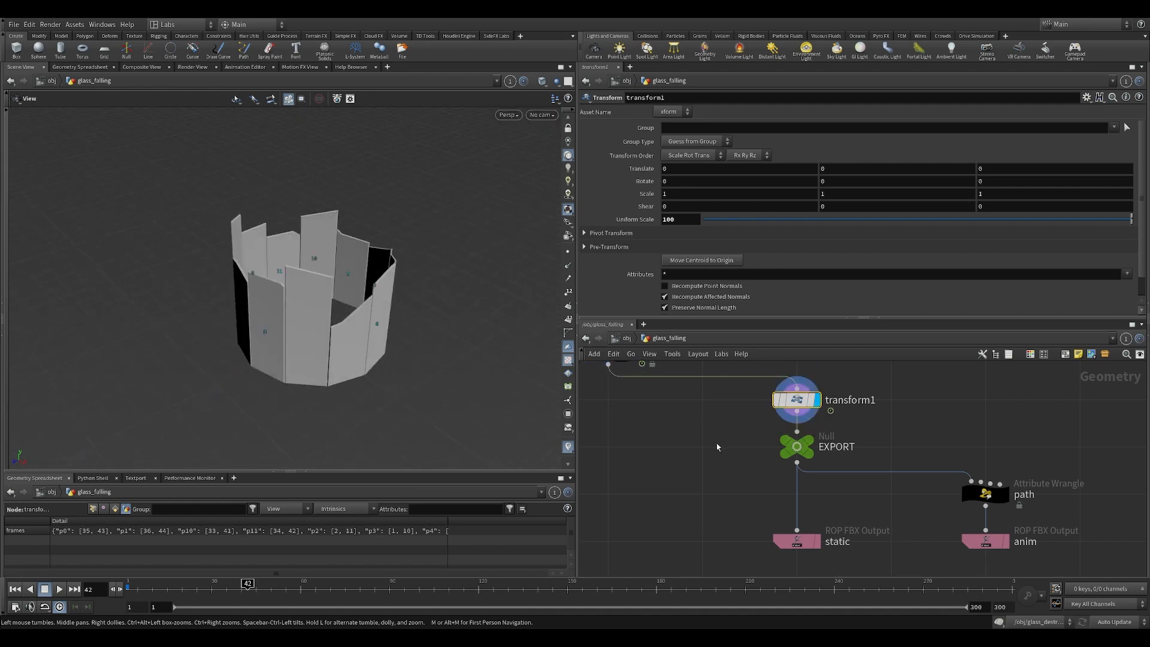
# Select the EXPORT null and display its output in the viewport
pyautogui.click(796, 446)
pyautogui.click(813, 446)
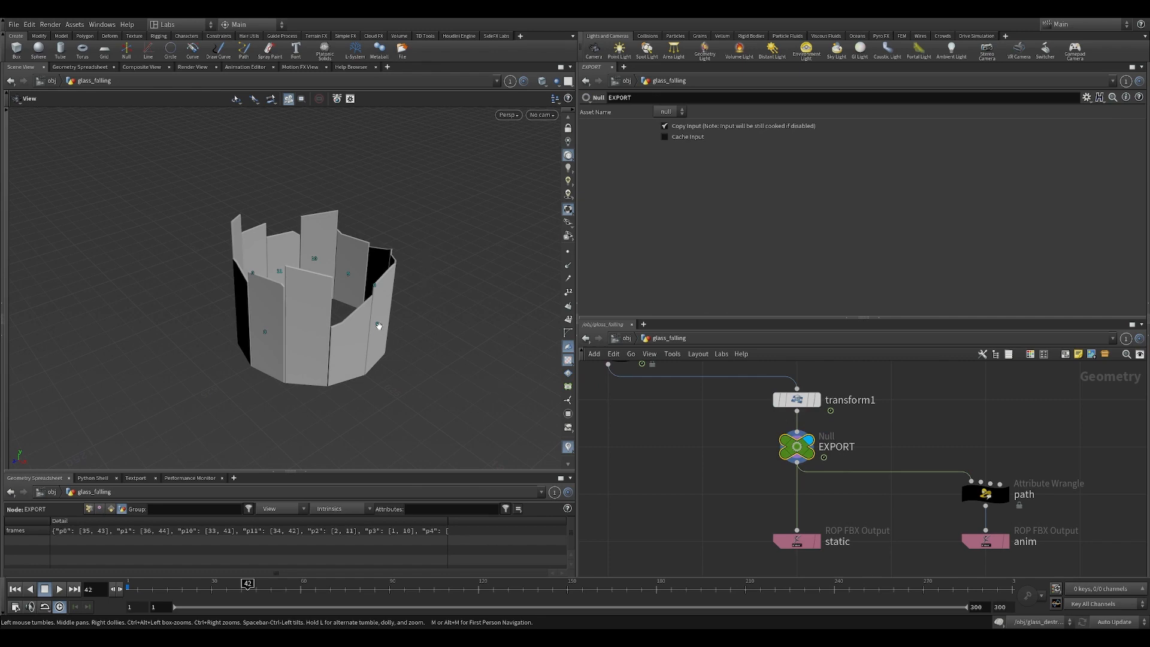
pyautogui.moveTo(378, 325); pyautogui.dragTo(368, 302)
# Inspect the static ROP FBX Output node's export settings and the glass cage it exports
pyautogui.moveTo(705, 482); pyautogui.dragTo(831, 528)
pyautogui.moveTo(774, 506); pyautogui.dragTo(711, 456, button='middle')
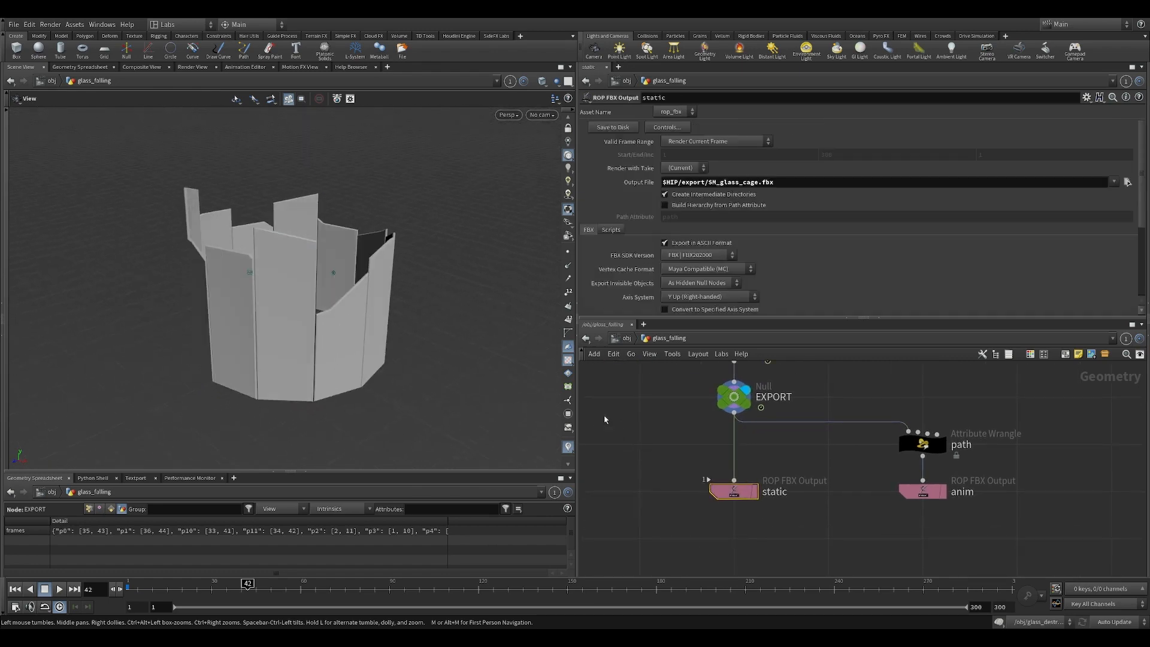
pyautogui.moveTo(661, 445); pyautogui.dragTo(798, 536)
pyautogui.moveTo(375, 299); pyautogui.dragTo(392, 337)
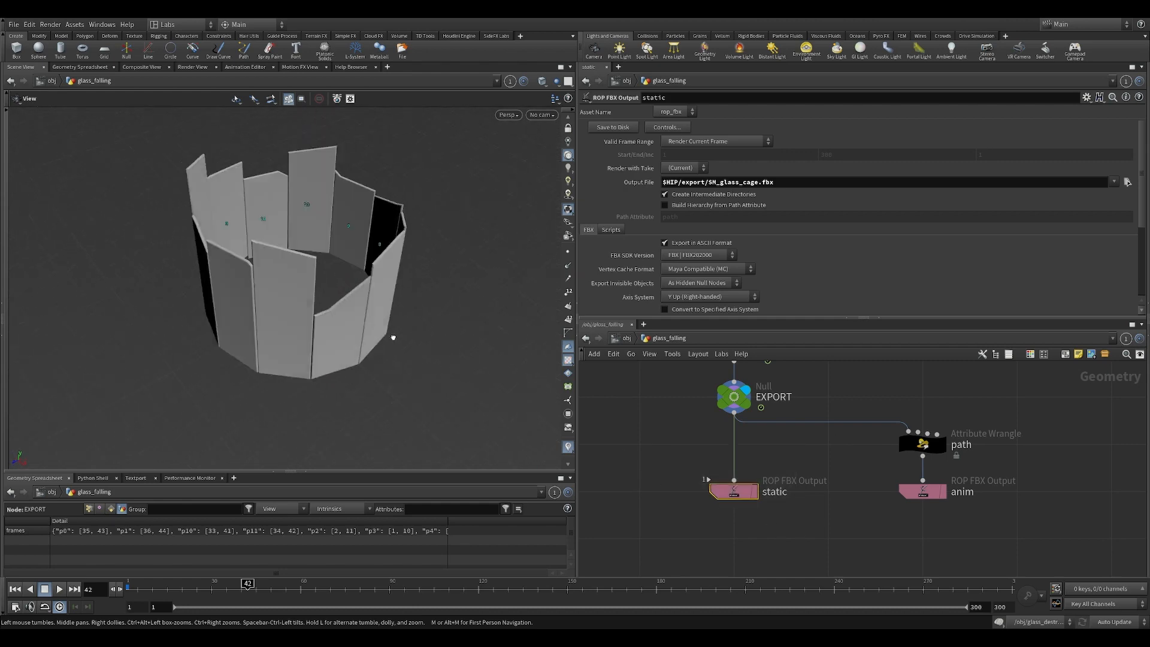
pyautogui.scroll(5, 393, 337)
pyautogui.moveTo(768, 435); pyautogui.dragTo(694, 451, button='middle')
# Examine the path wrangle's expression that builds s@path from "/glass/piece" and each primitive's class
pyautogui.moveTo(924, 407); pyautogui.dragTo(754, 469)
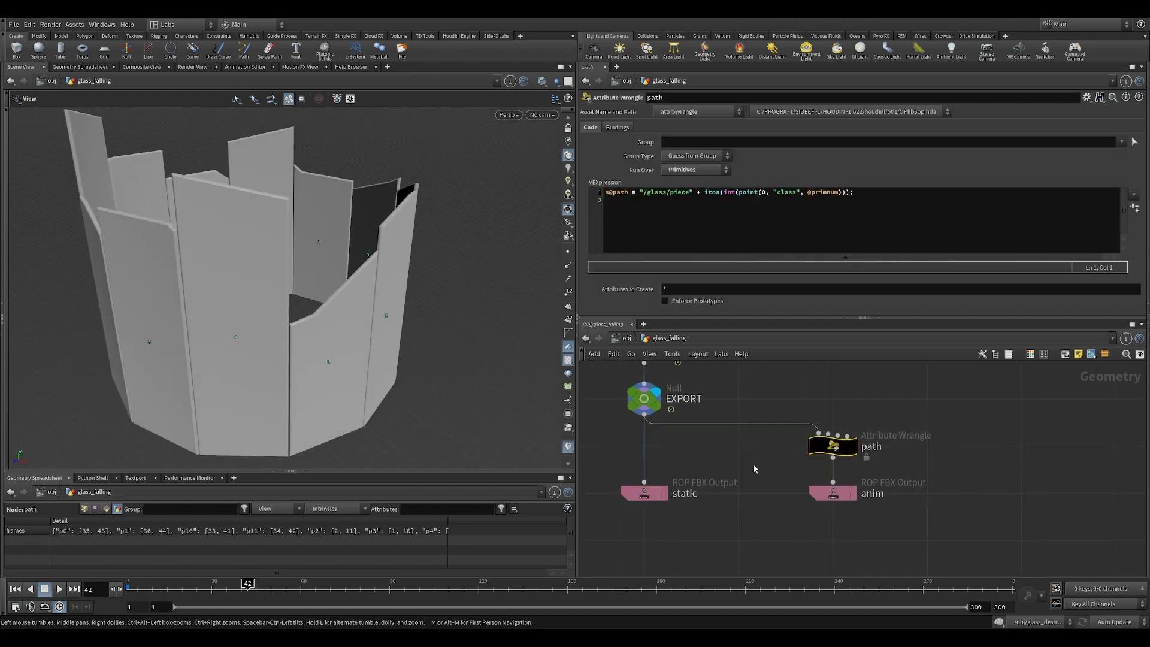
pyautogui.moveTo(754, 469); pyautogui.dragTo(785, 495, button='middle')
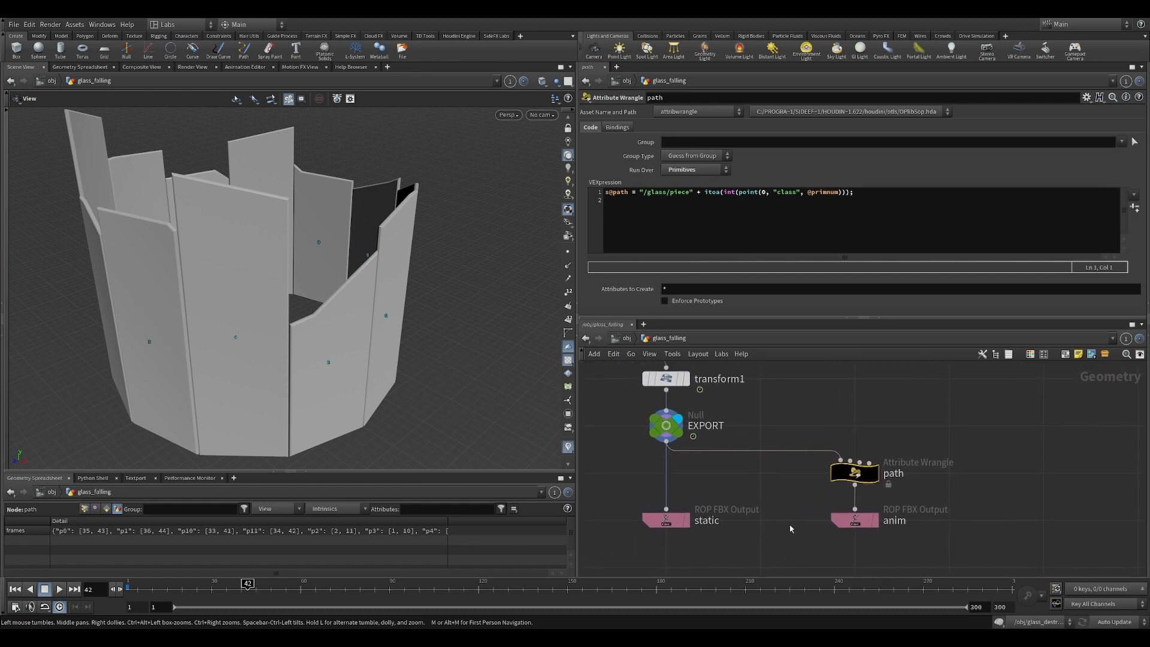
pyautogui.scroll(-5, 397, 255)
pyautogui.moveTo(300, 290); pyautogui.dragTo(511, 367)
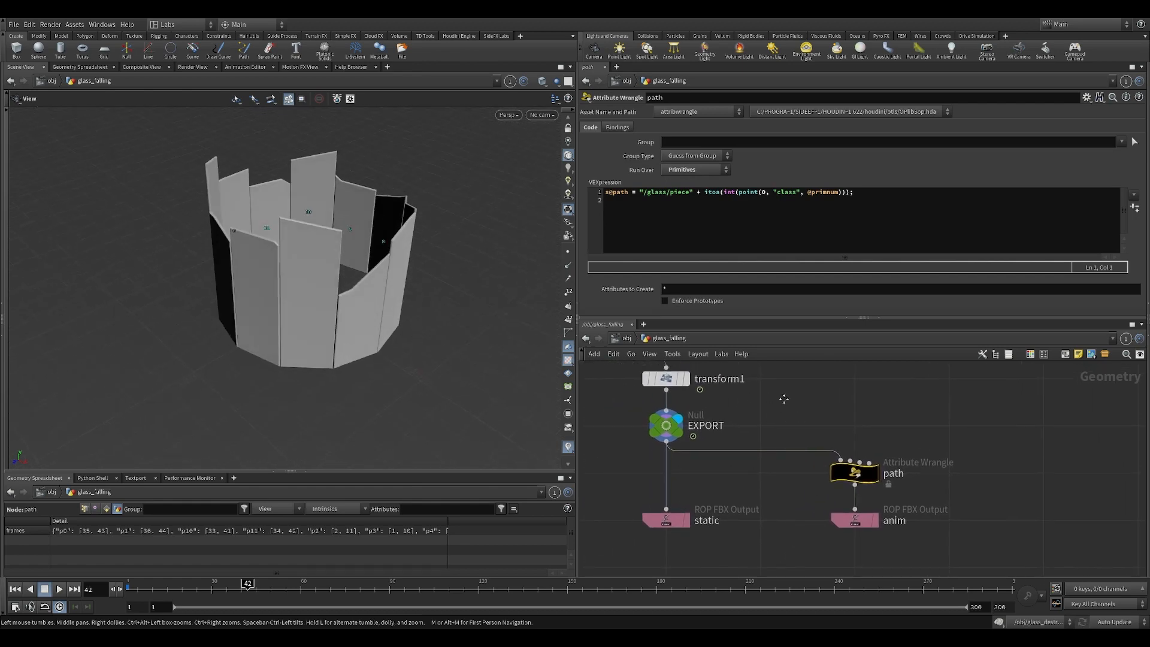
pyautogui.moveTo(783, 399); pyautogui.dragTo(828, 449, button='middle')
# Select the EXPORT null and scrub from frame 14 to frame 44 to review the animated panels
pyautogui.click(711, 475)
pyautogui.click(164, 587)
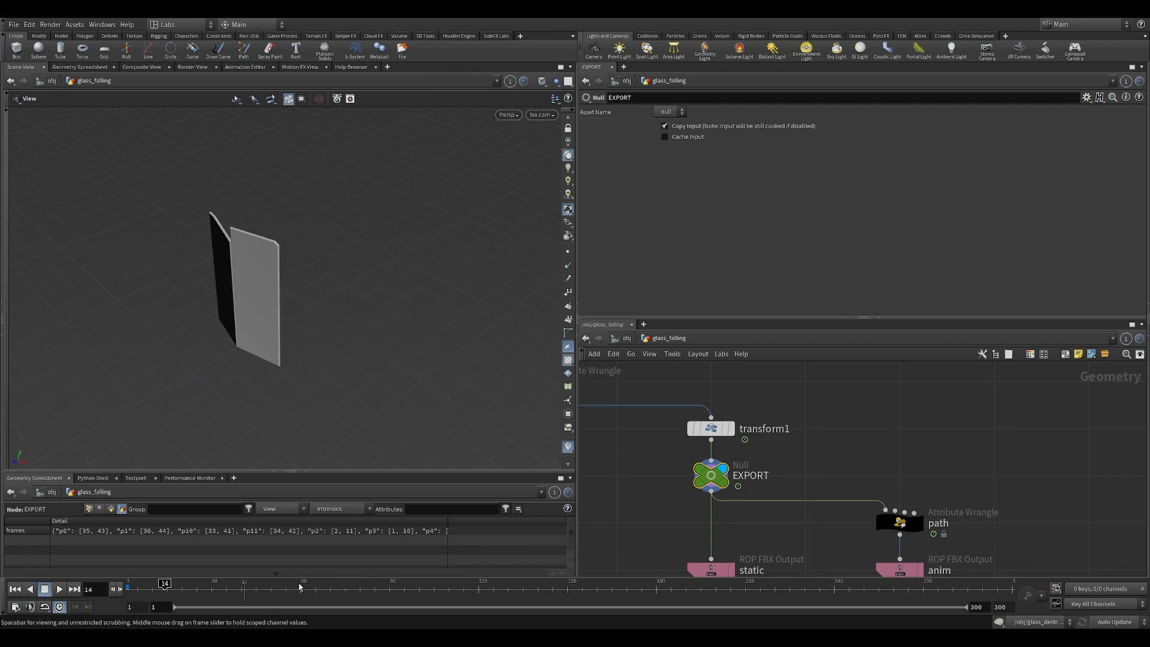
pyautogui.middleClick(742, 463)
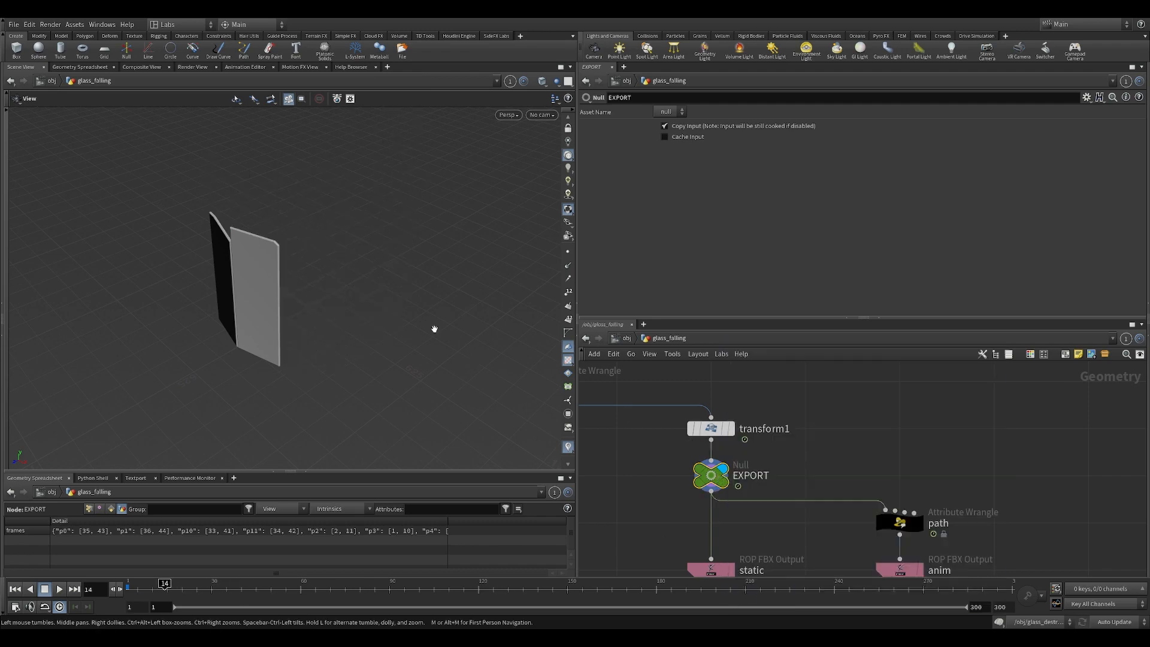
pyautogui.scroll(-3, 433, 326)
pyautogui.moveTo(226, 579); pyautogui.dragTo(254, 589)
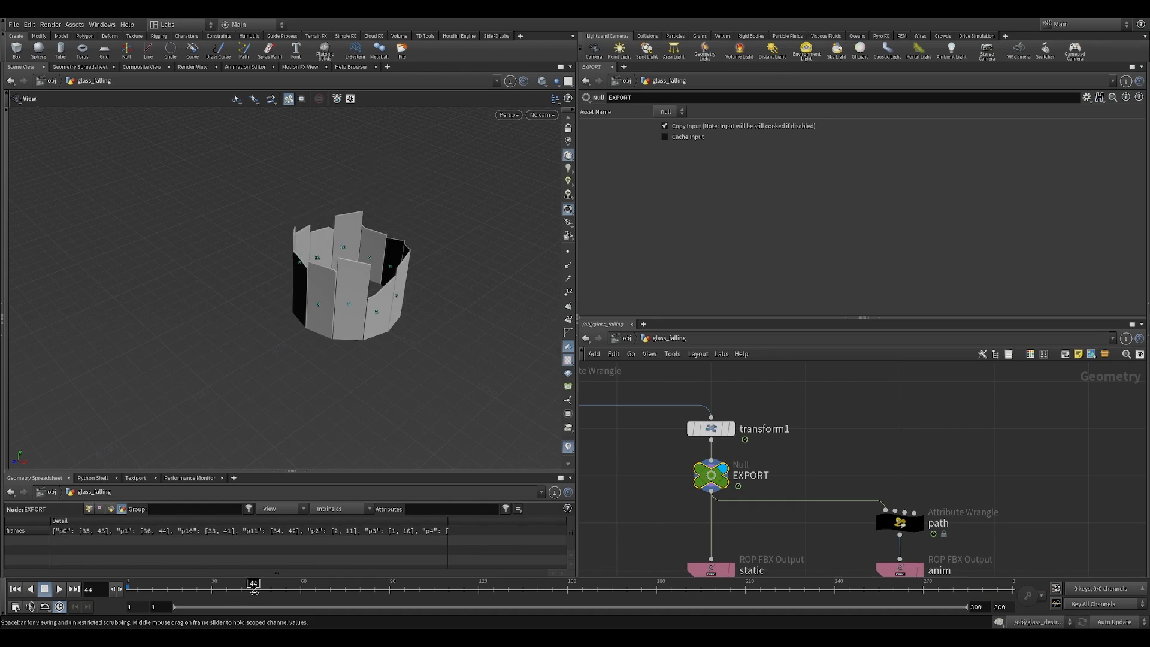
# Inspect the anim ROP FBX Output node's export settings, including the options for Valid Frame Range
pyautogui.moveTo(833, 465); pyautogui.dragTo(802, 419, button='middle')
pyautogui.scroll(4, 844, 483)
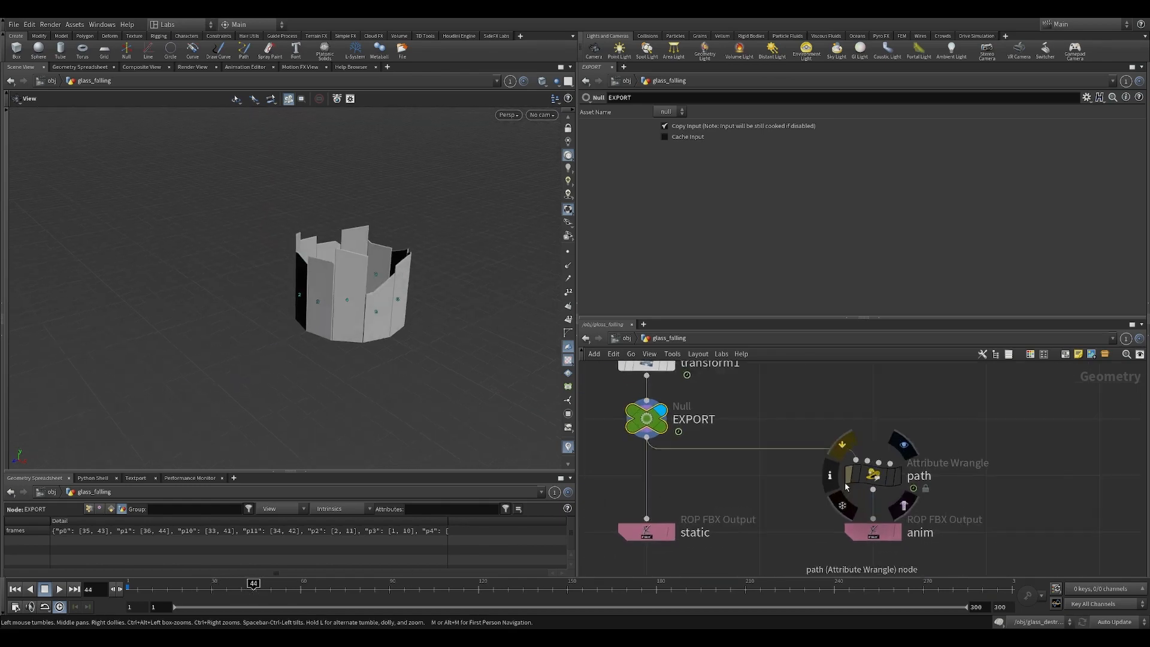
pyautogui.moveTo(821, 519); pyautogui.dragTo(716, 402, button='middle')
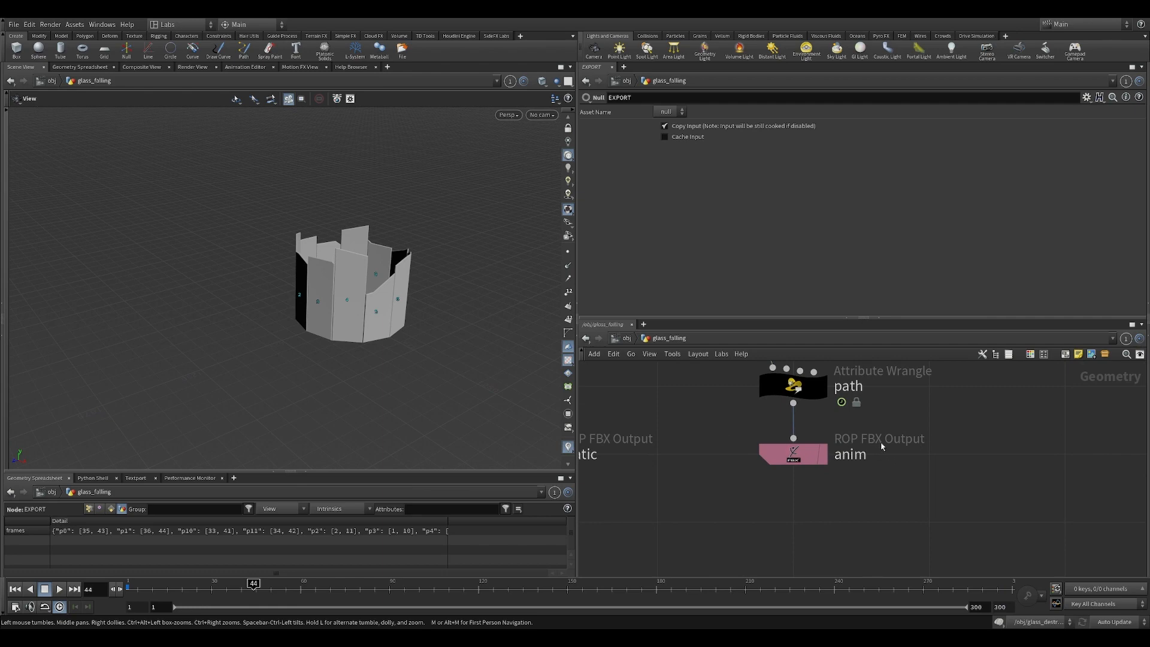
pyautogui.click(792, 453)
pyautogui.moveTo(508, 385); pyautogui.dragTo(506, 239)
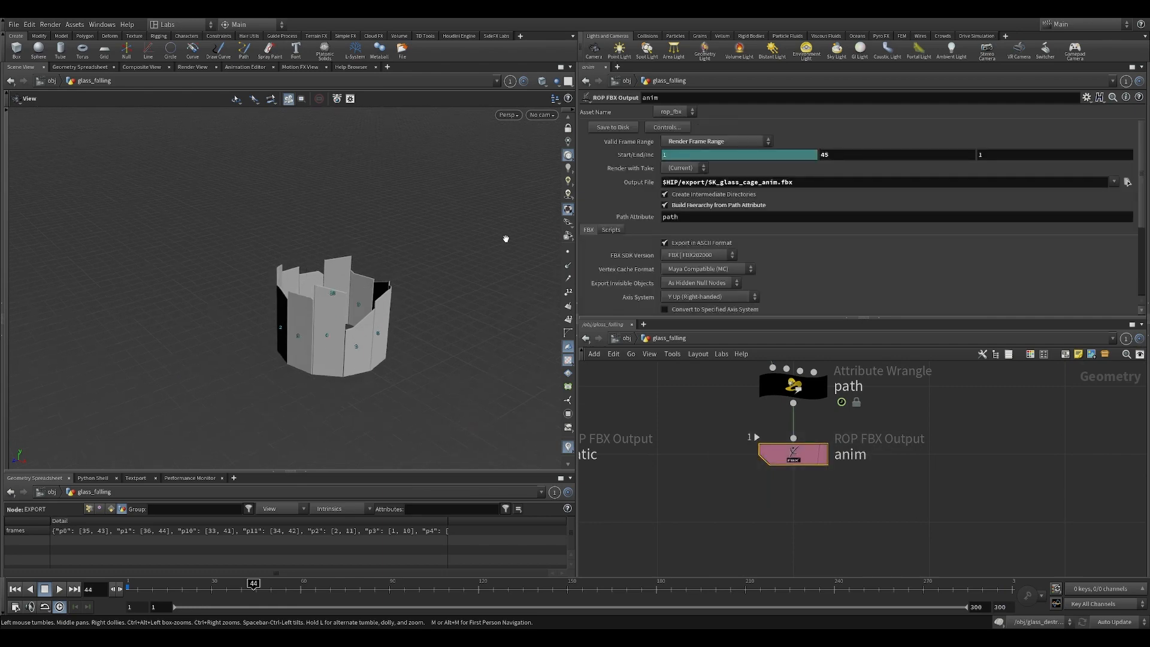
pyautogui.scroll(2, 397, 270)
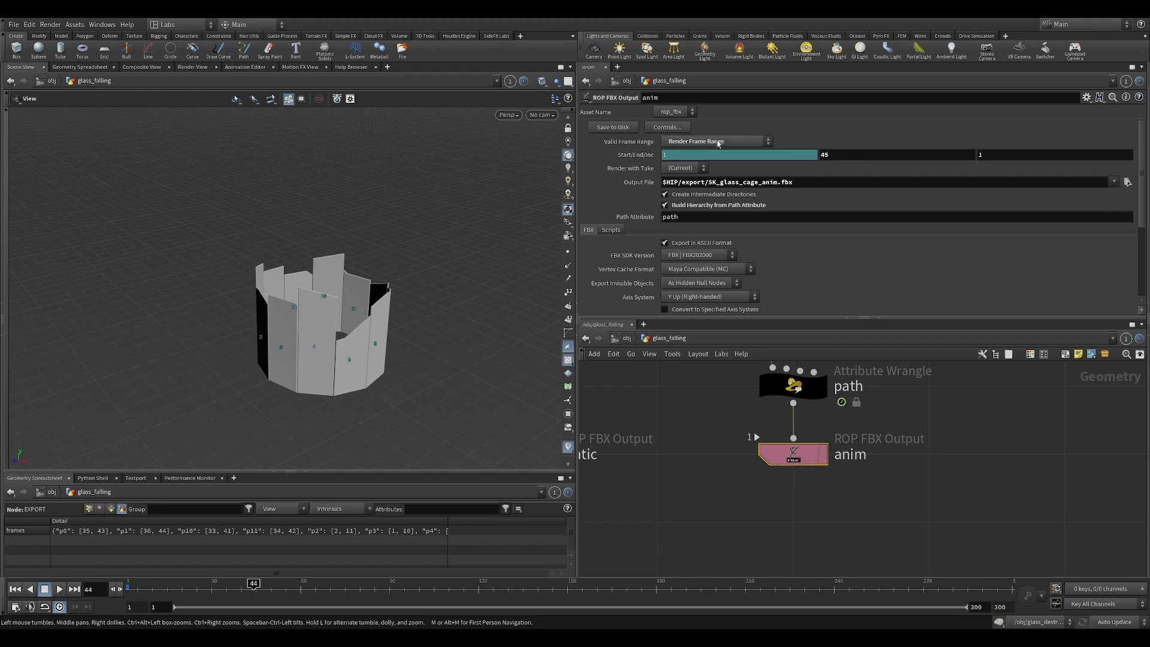
pyautogui.click(744, 141)
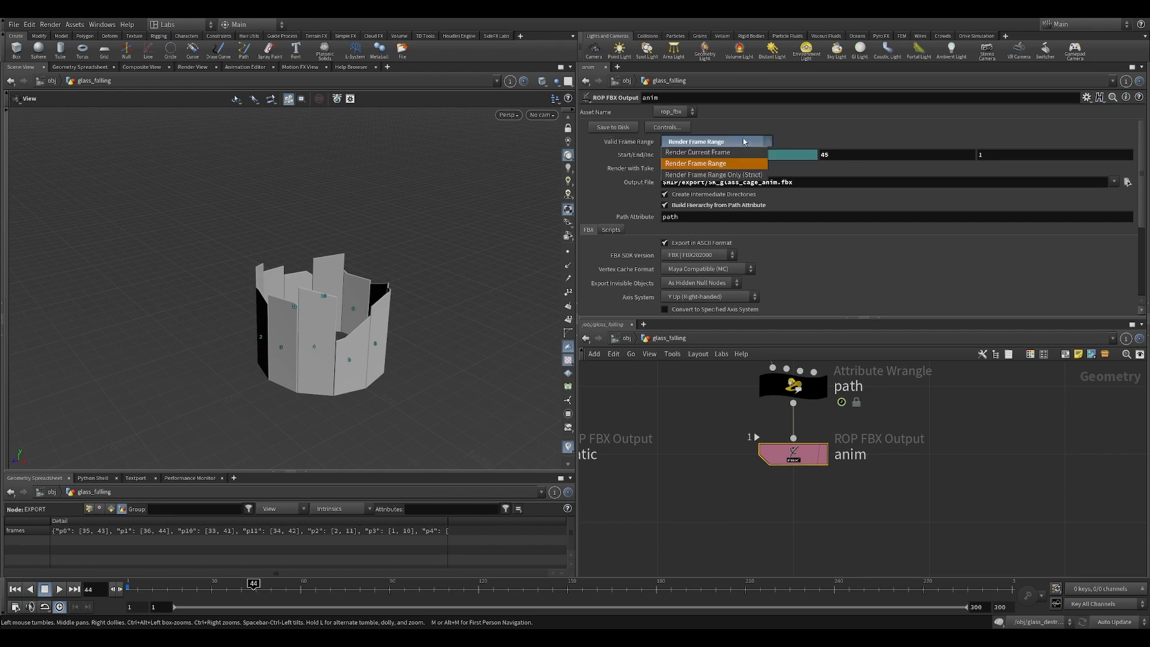
pyautogui.click(745, 141)
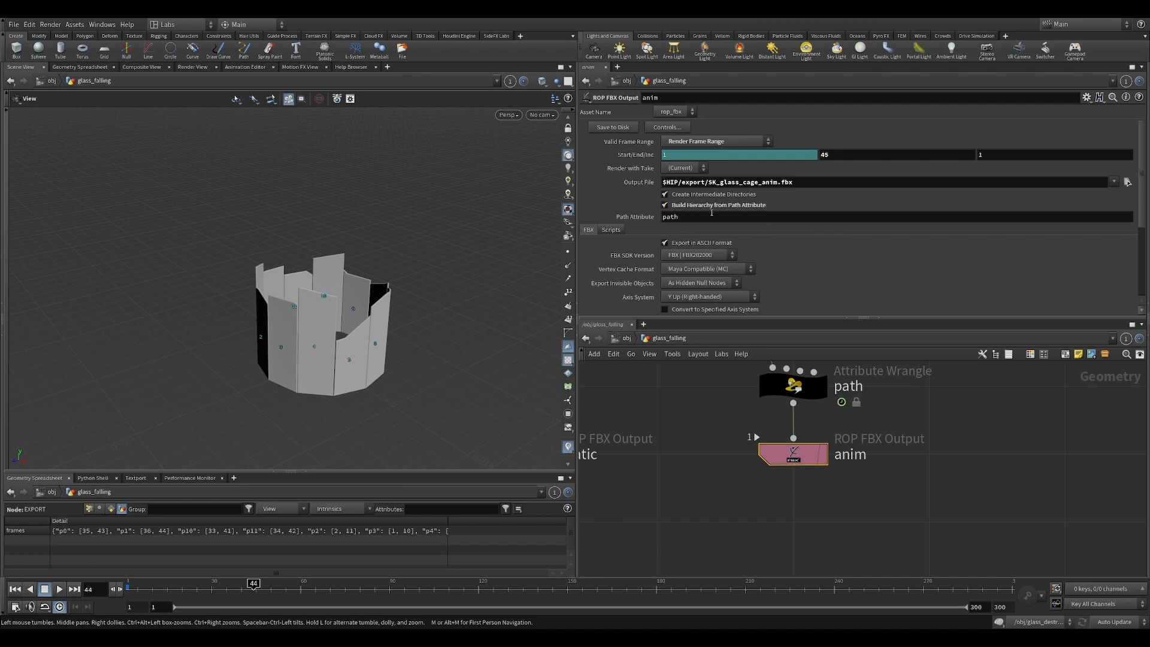
pyautogui.moveTo(301, 303); pyautogui.dragTo(335, 286)
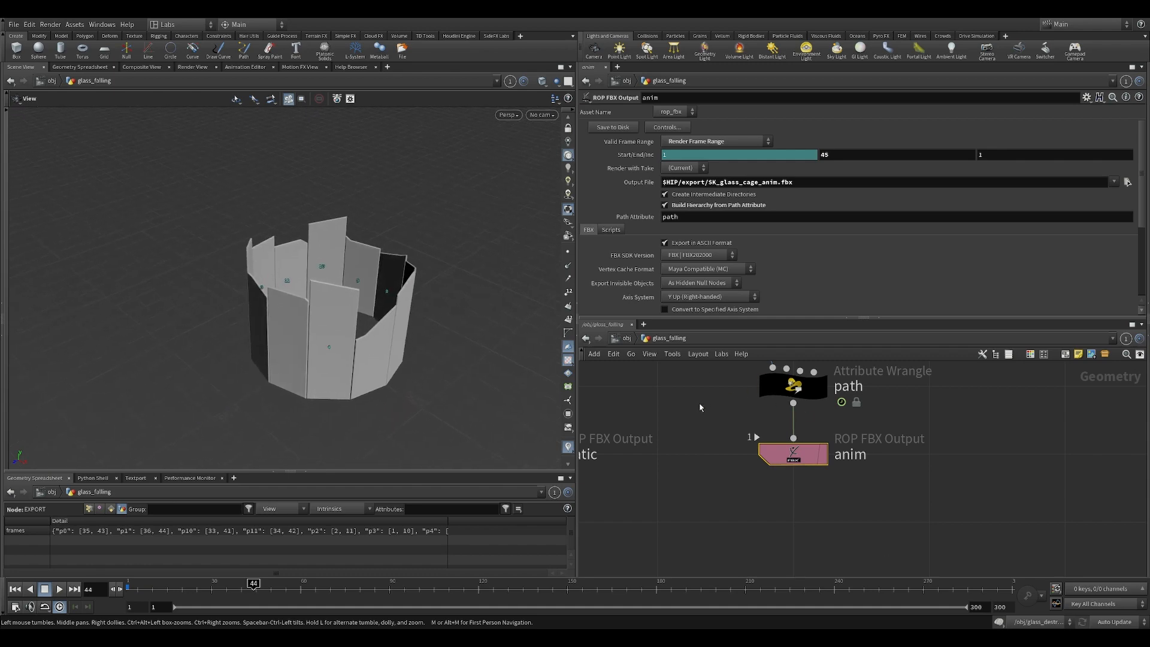
# Select the path wrangle and look through its primitives' path values in the Geometry Spreadsheet
pyautogui.click(775, 396)
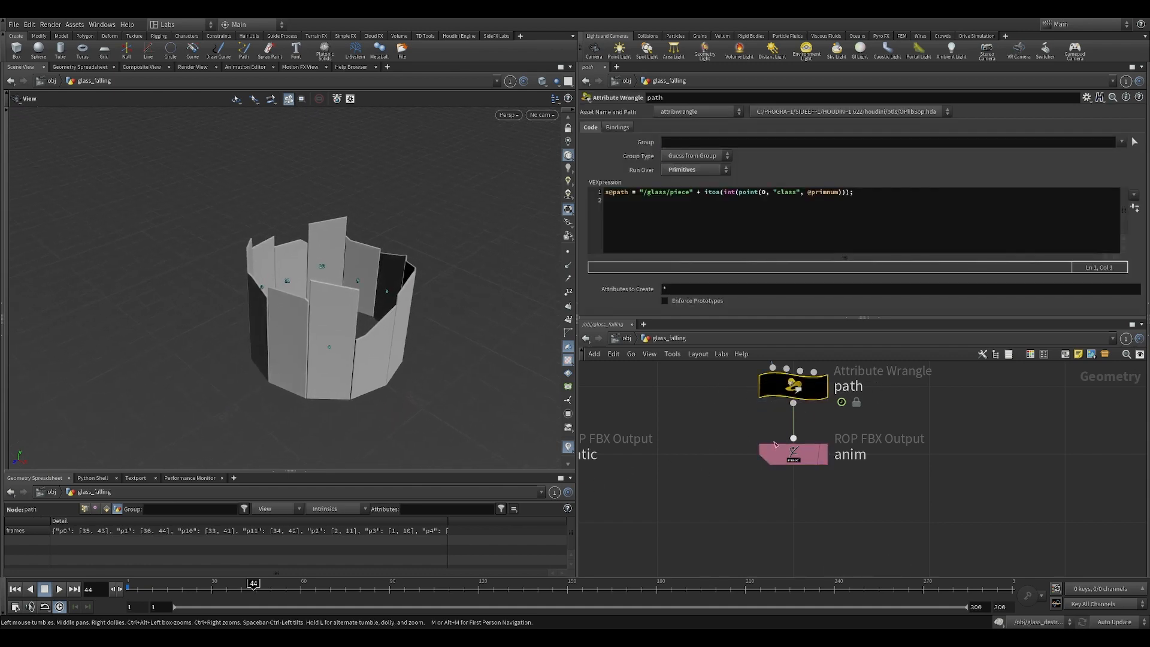
pyautogui.click(774, 452)
pyautogui.click(778, 387)
pyautogui.click(106, 508)
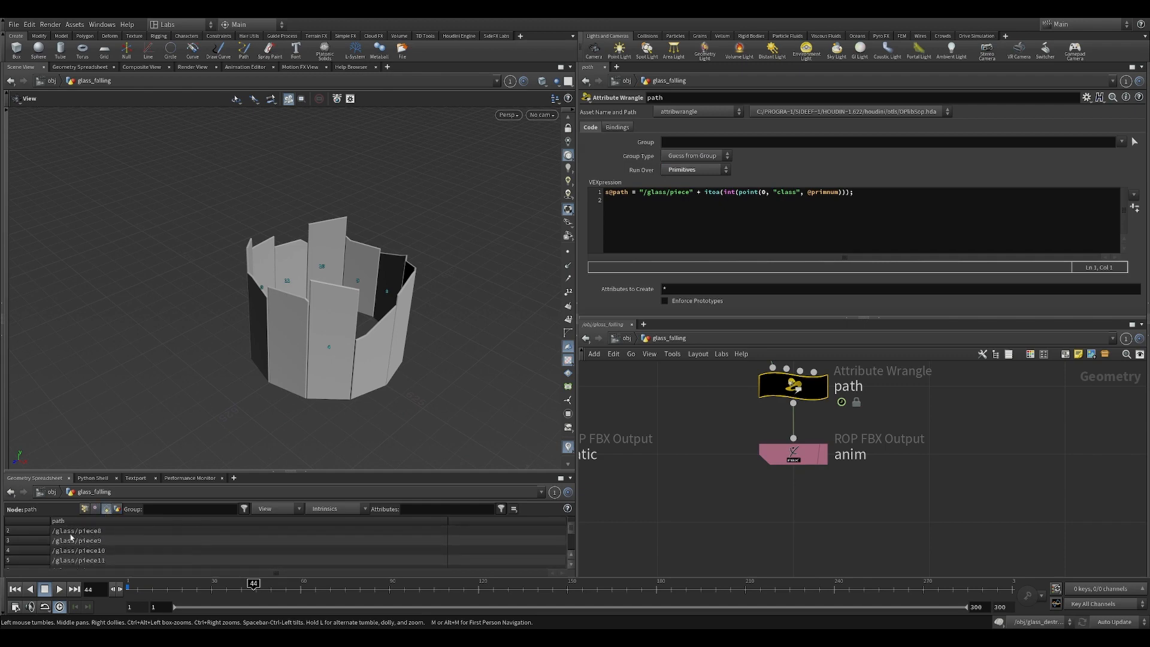
pyautogui.scroll(-3, 94, 550)
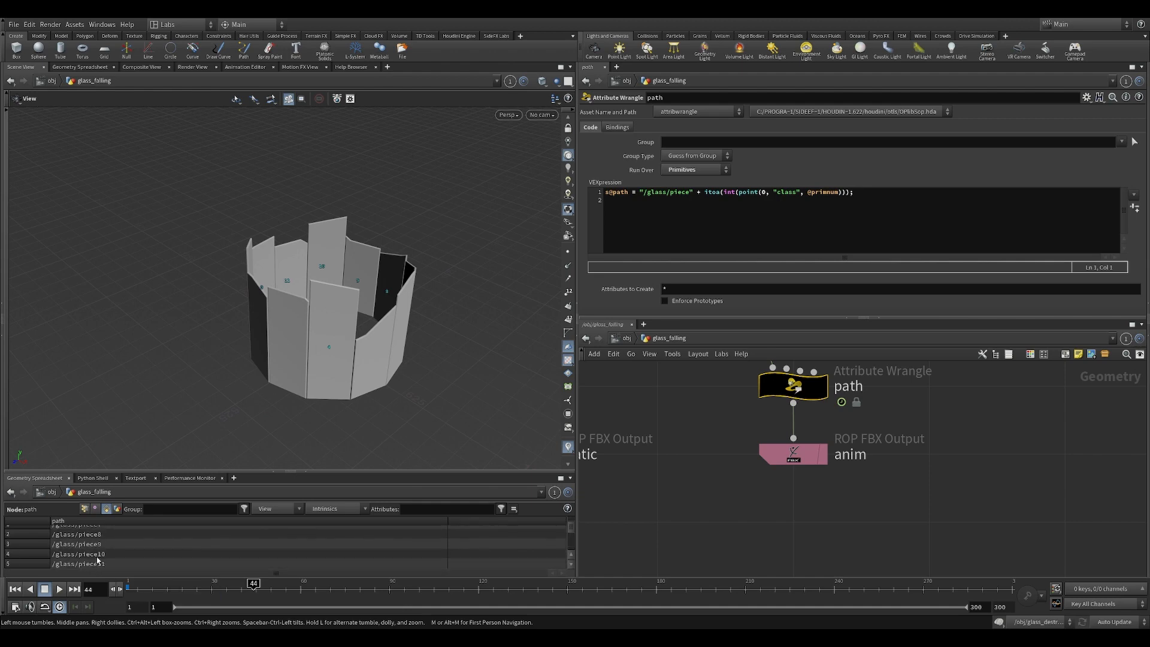
pyautogui.scroll(3, 99, 557)
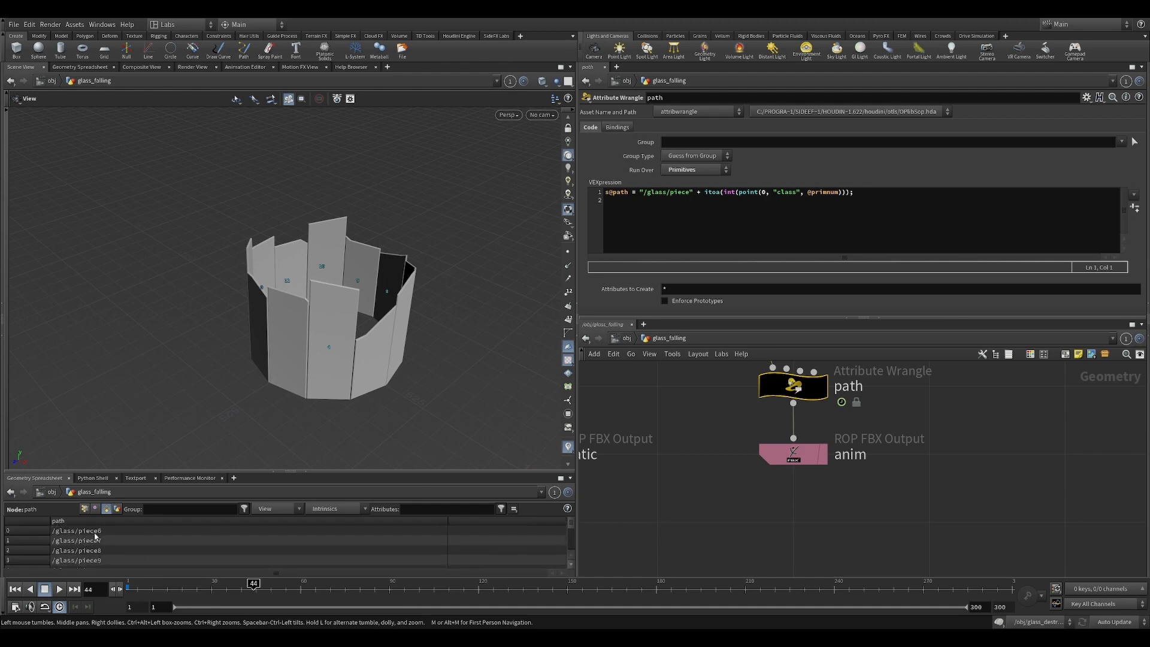
pyautogui.scroll(-3, 95, 539)
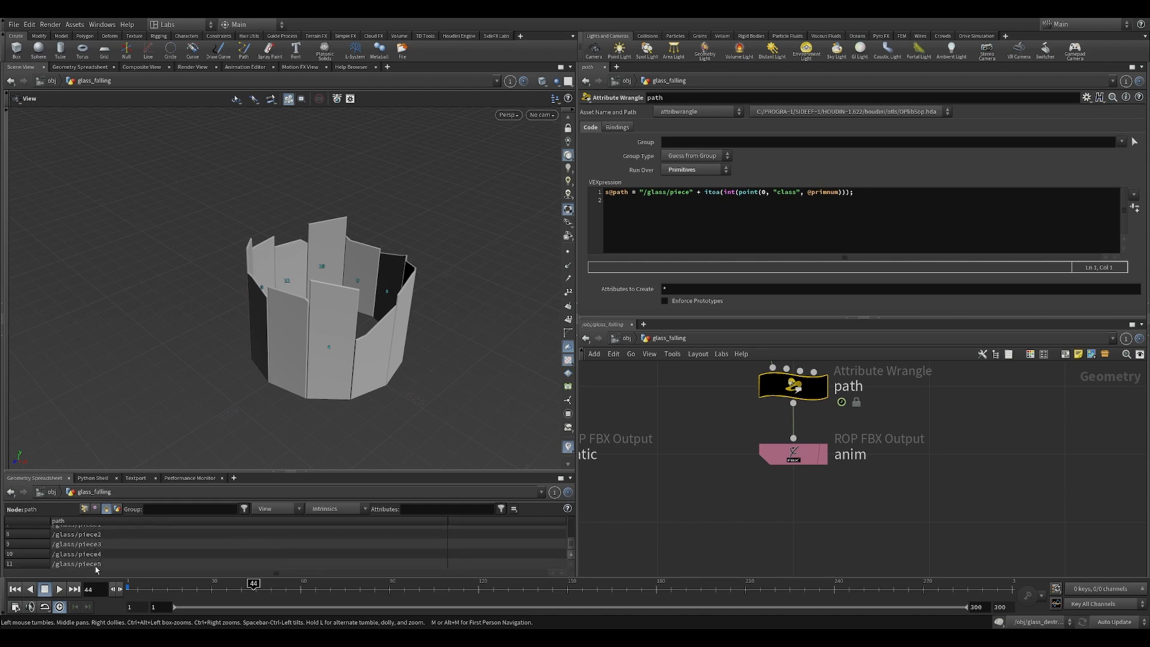
pyautogui.scroll(3, 99, 551)
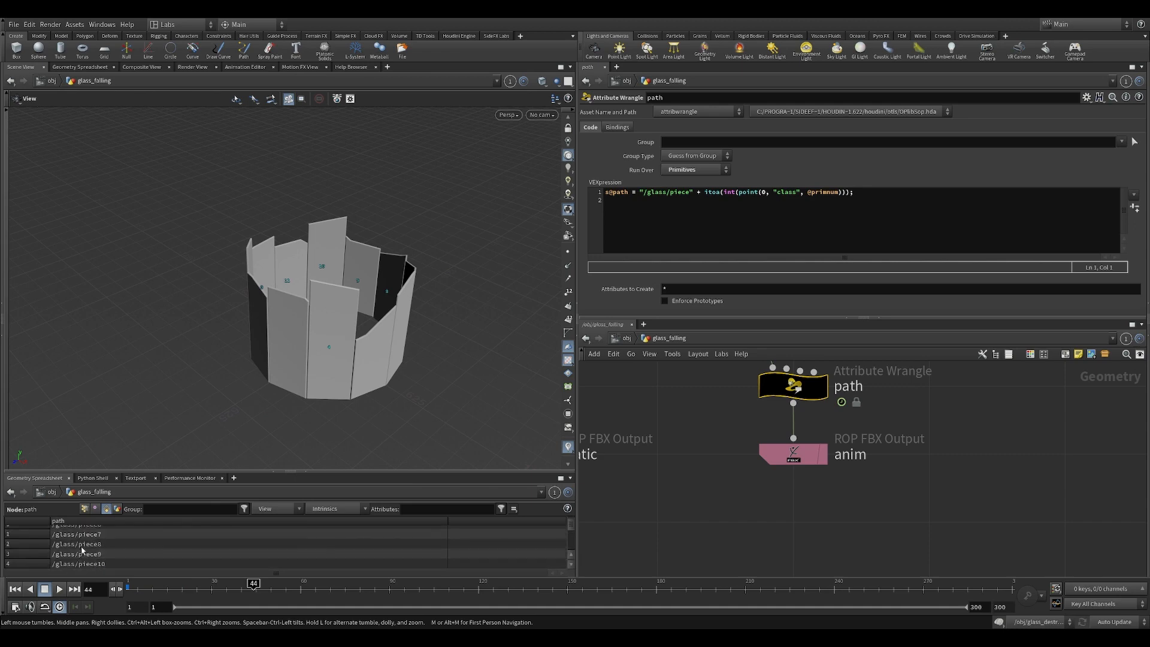
pyautogui.scroll(-3, 91, 533)
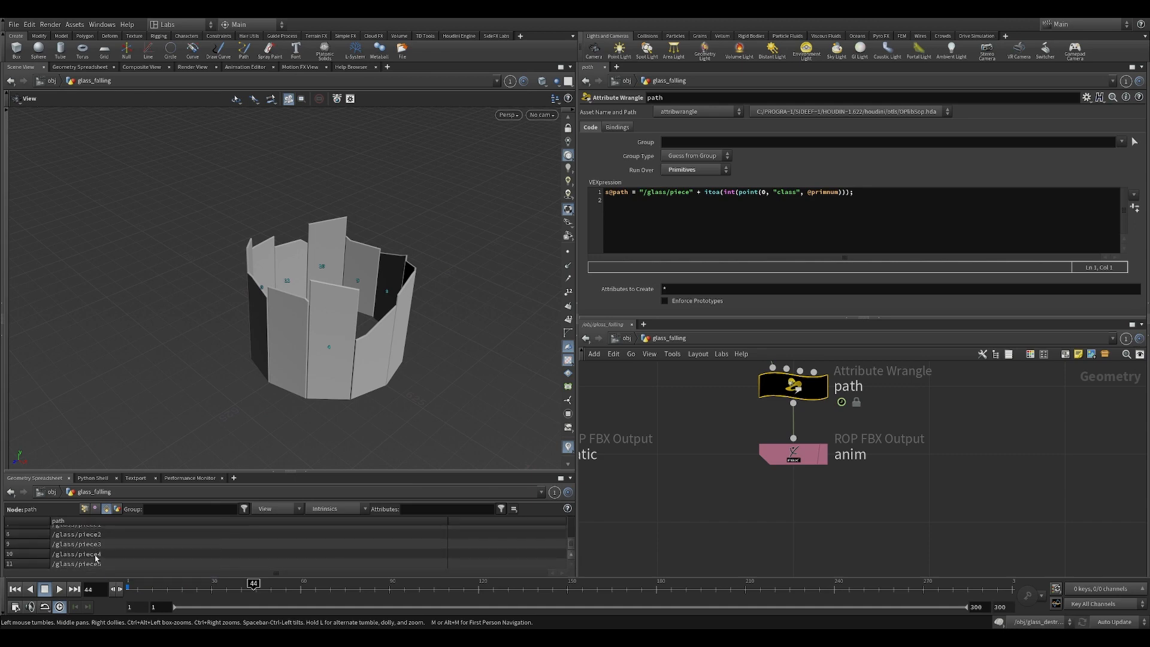
# Select the anim ROP FBX Output node and review its path attribute settings alongside the glass cage
pyautogui.moveTo(696, 421); pyautogui.dragTo(690, 458, button='middle')
pyautogui.moveTo(692, 456); pyautogui.dragTo(878, 513)
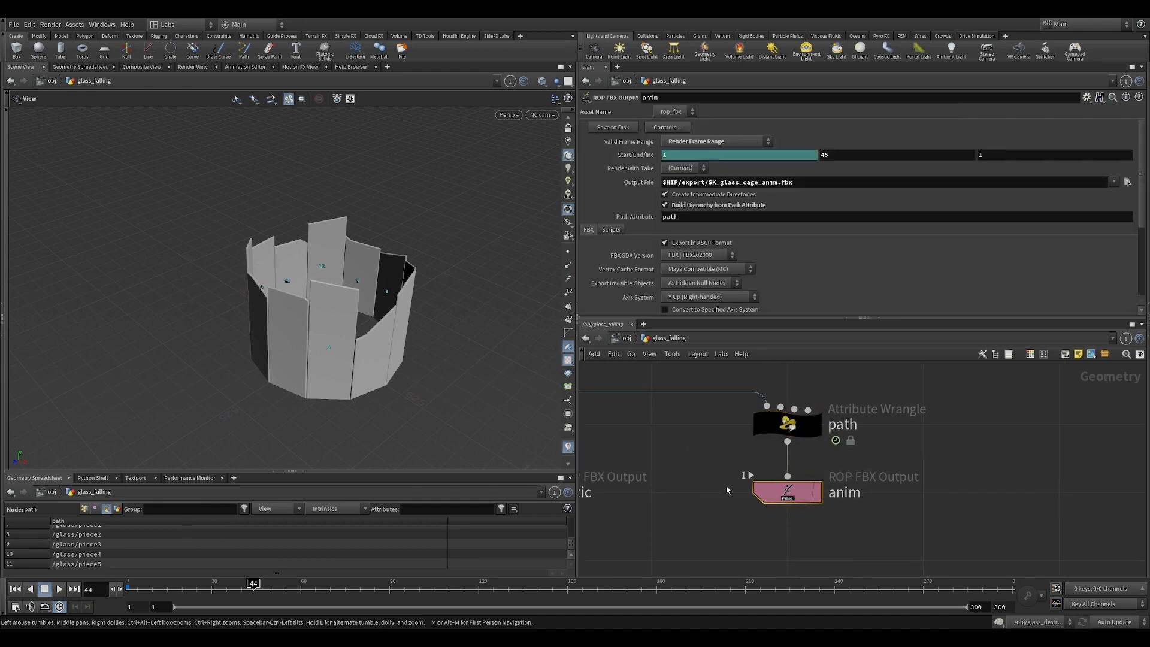
pyautogui.moveTo(339, 335)
pyautogui.mouseDown()
pyautogui.moveTo(351, 326)
pyautogui.moveTo(351, 349)
pyautogui.mouseUp()
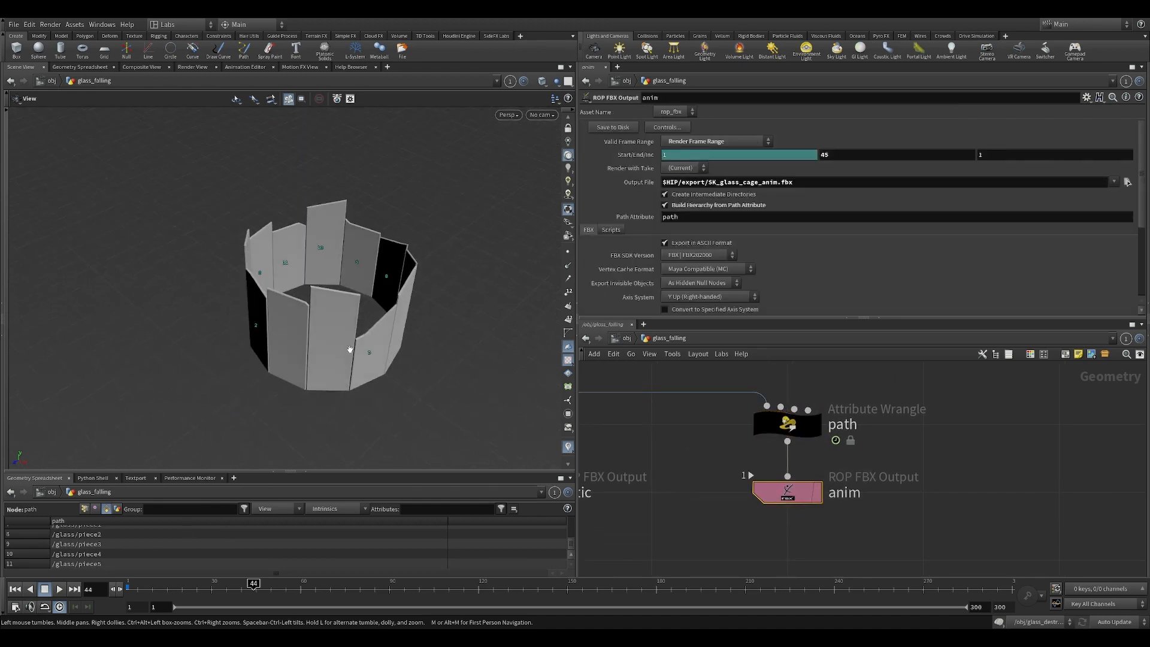
pyautogui.moveTo(369, 372); pyautogui.dragTo(393, 352, button='right')
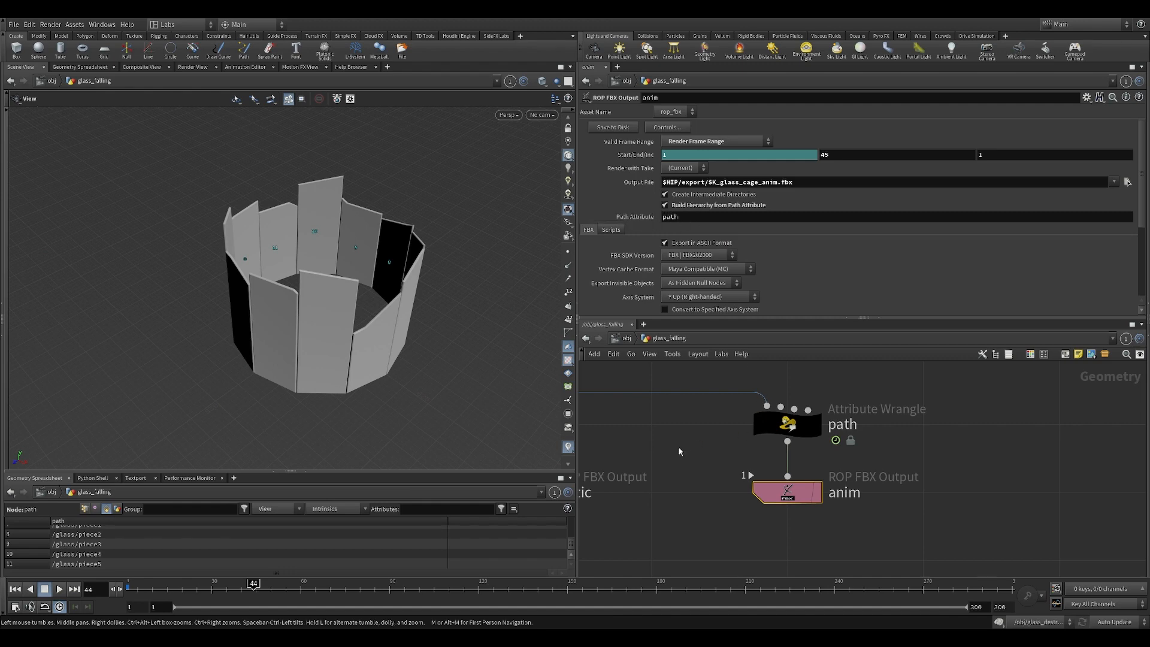
# Reselect the path wrangle and compare the individual glass panels with their listed path values
pyautogui.moveTo(678, 452); pyautogui.dragTo(674, 451)
pyautogui.moveTo(681, 424); pyautogui.dragTo(684, 454, button='middle')
pyautogui.moveTo(683, 479); pyautogui.dragTo(888, 438)
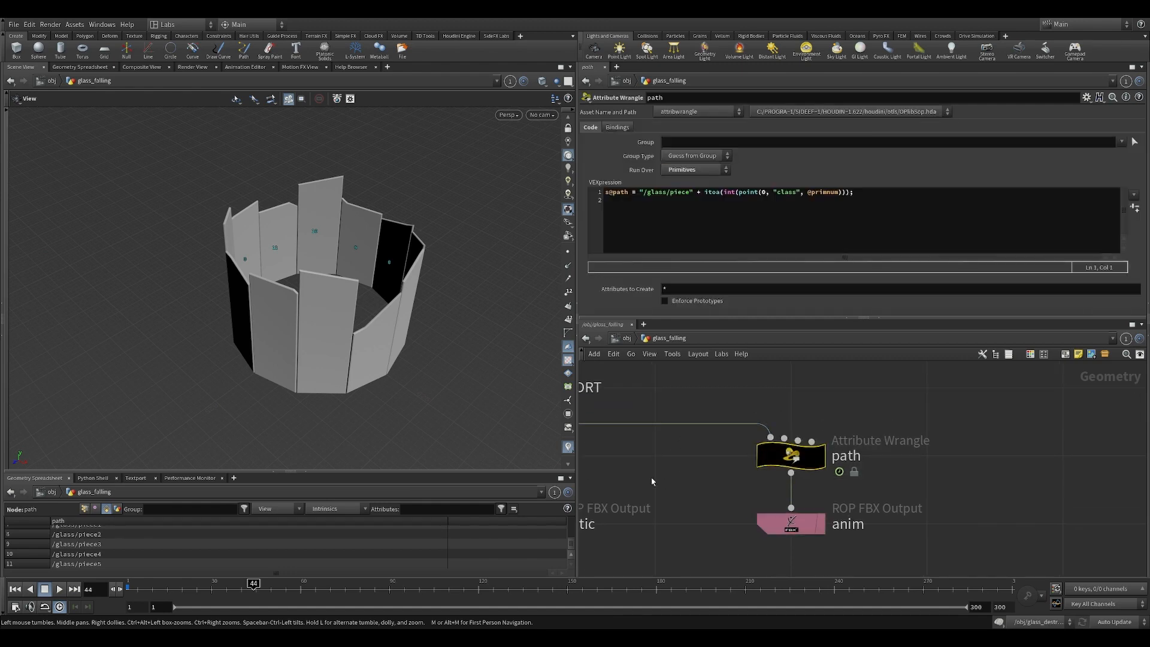
pyautogui.moveTo(428, 347); pyautogui.dragTo(411, 300)
pyautogui.moveTo(370, 354); pyautogui.dragTo(400, 315, button='right')
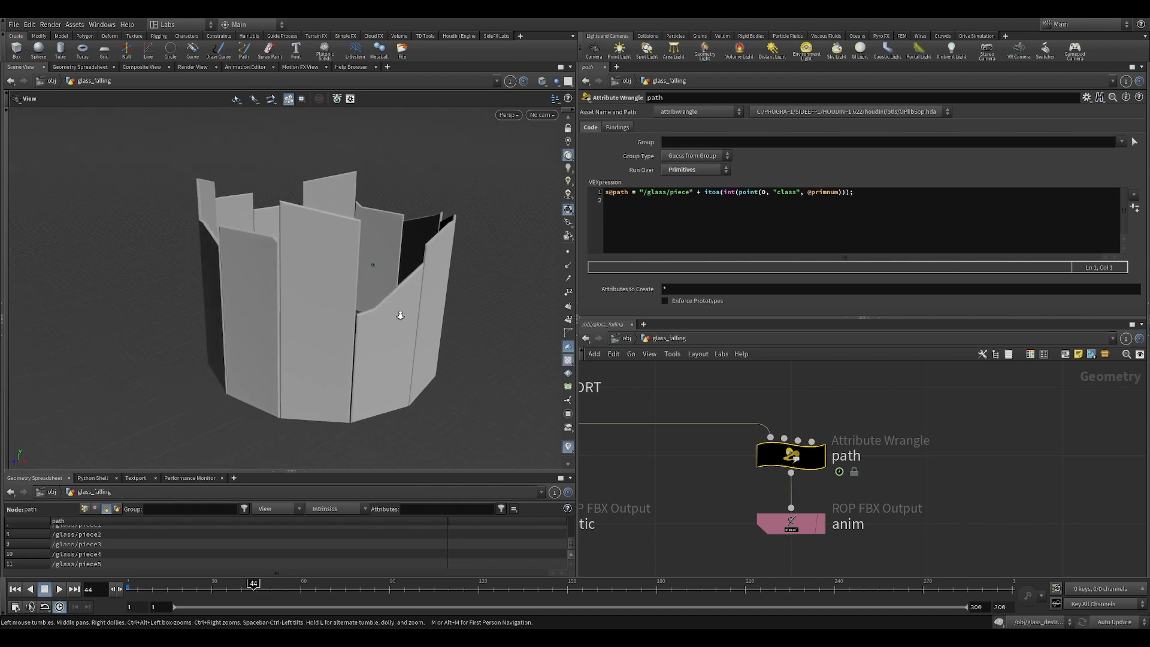
pyautogui.moveTo(400, 315); pyautogui.dragTo(424, 318)
pyautogui.scroll(3, 80, 550)
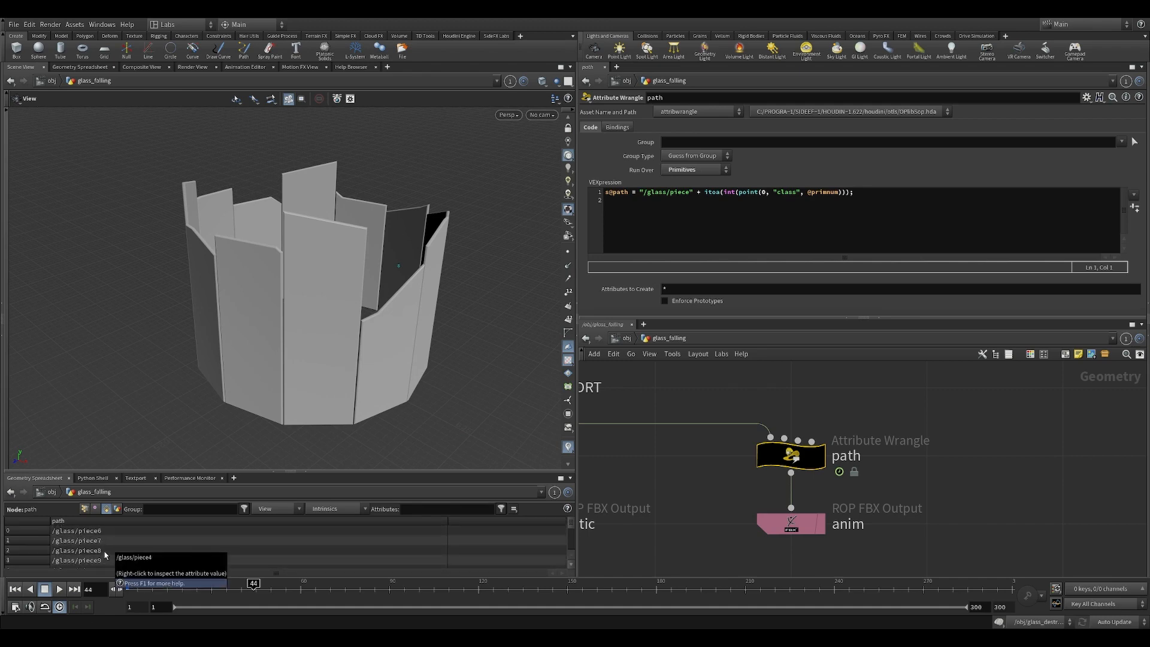
# Examine the "/glass/piece" string and the itoa function's description in the path wrangle's expression
pyautogui.moveTo(639, 192); pyautogui.dragTo(694, 192)
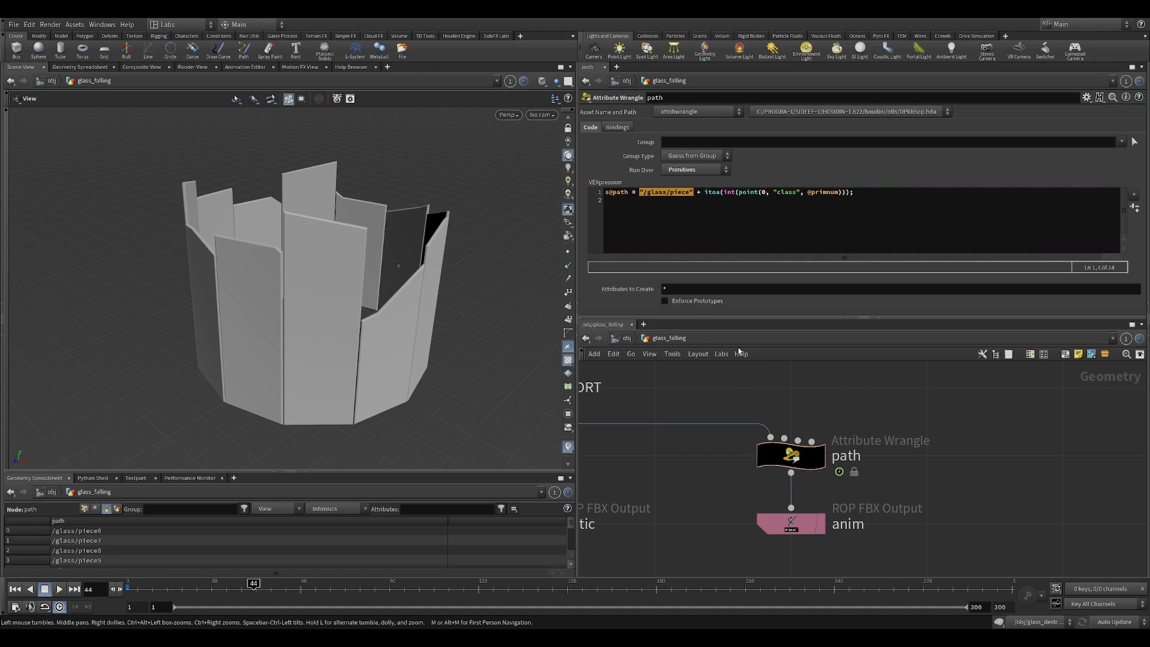
pyautogui.click(722, 193)
pyautogui.doubleClick(711, 191)
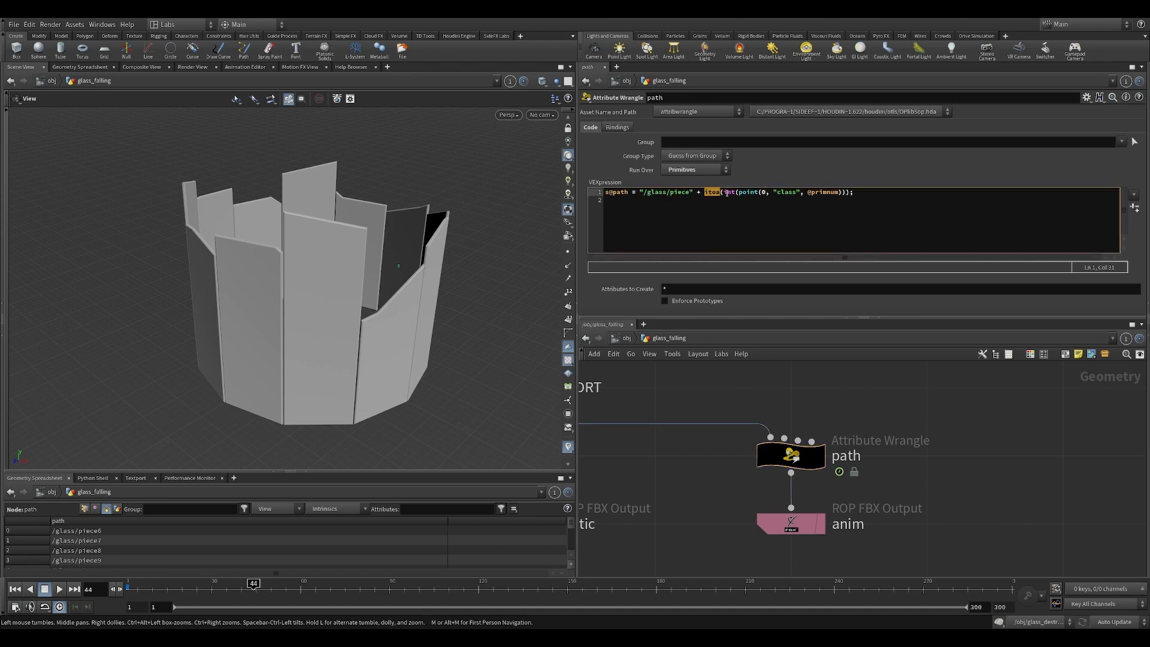
pyautogui.click(720, 192)
pyautogui.moveTo(721, 193)
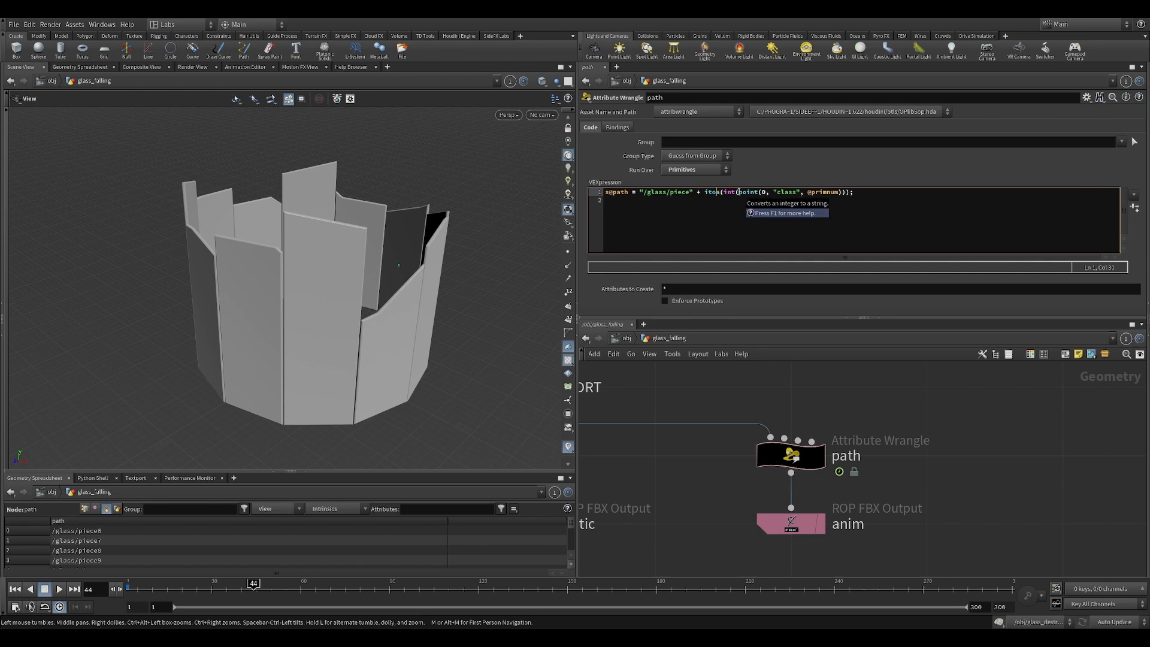
pyautogui.moveTo(738, 191); pyautogui.dragTo(842, 191)
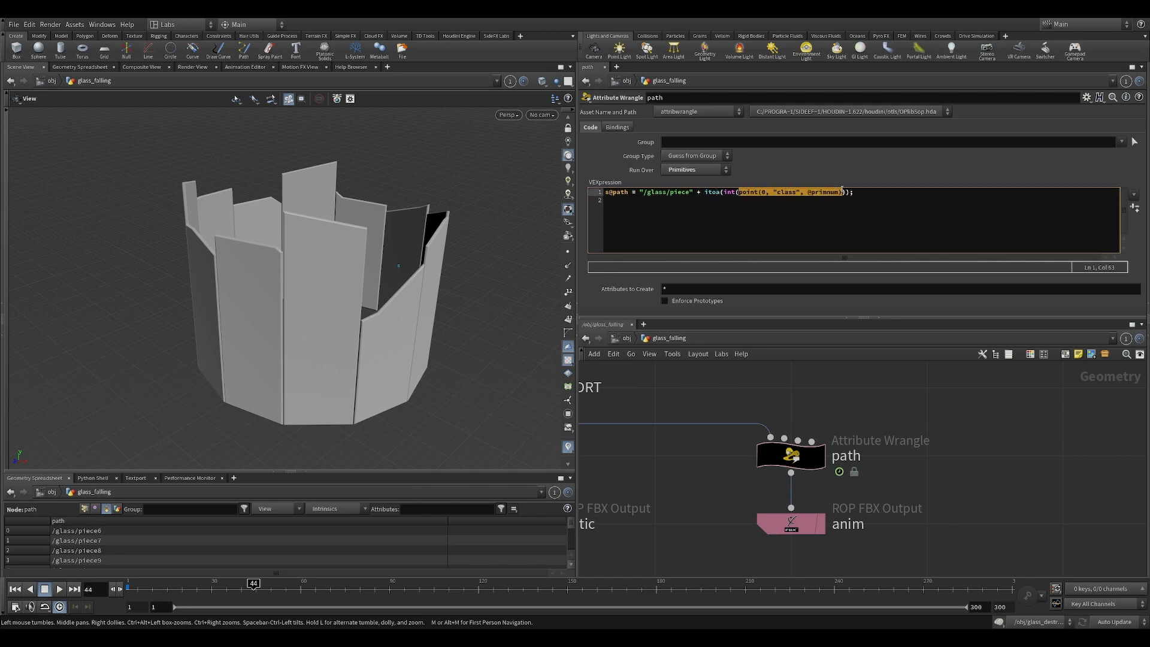
pyautogui.click(753, 192)
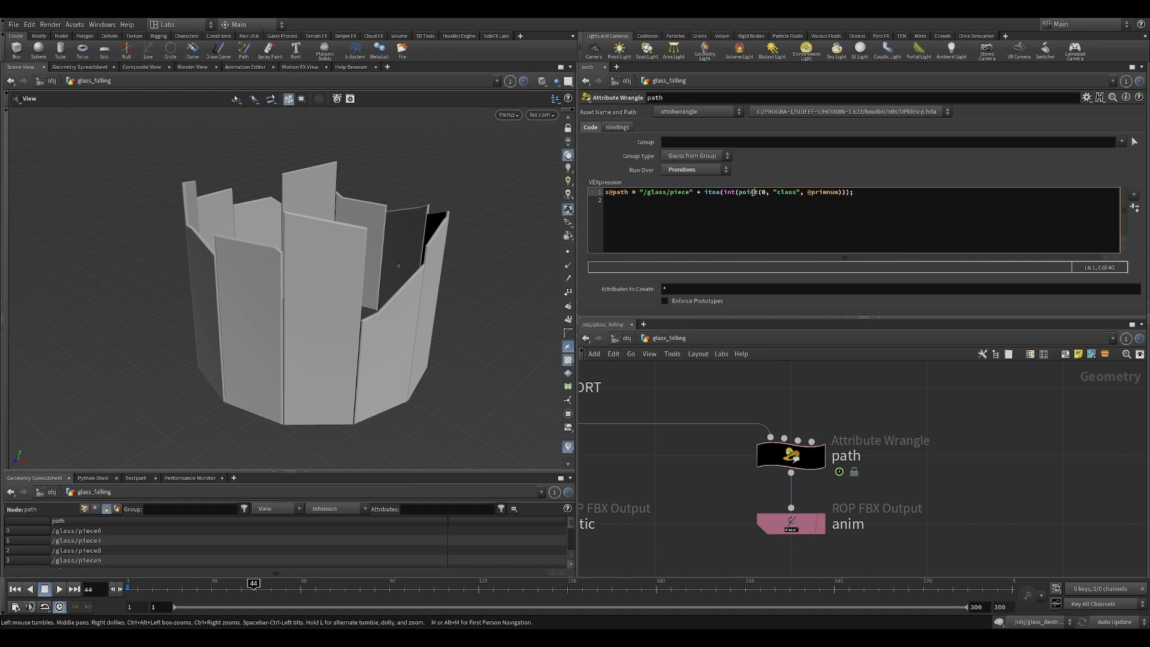
pyautogui.doubleClick(786, 191)
pyautogui.doubleClick(819, 192)
pyautogui.click(803, 192)
pyautogui.moveTo(424, 326); pyautogui.dragTo(406, 311, button='middle')
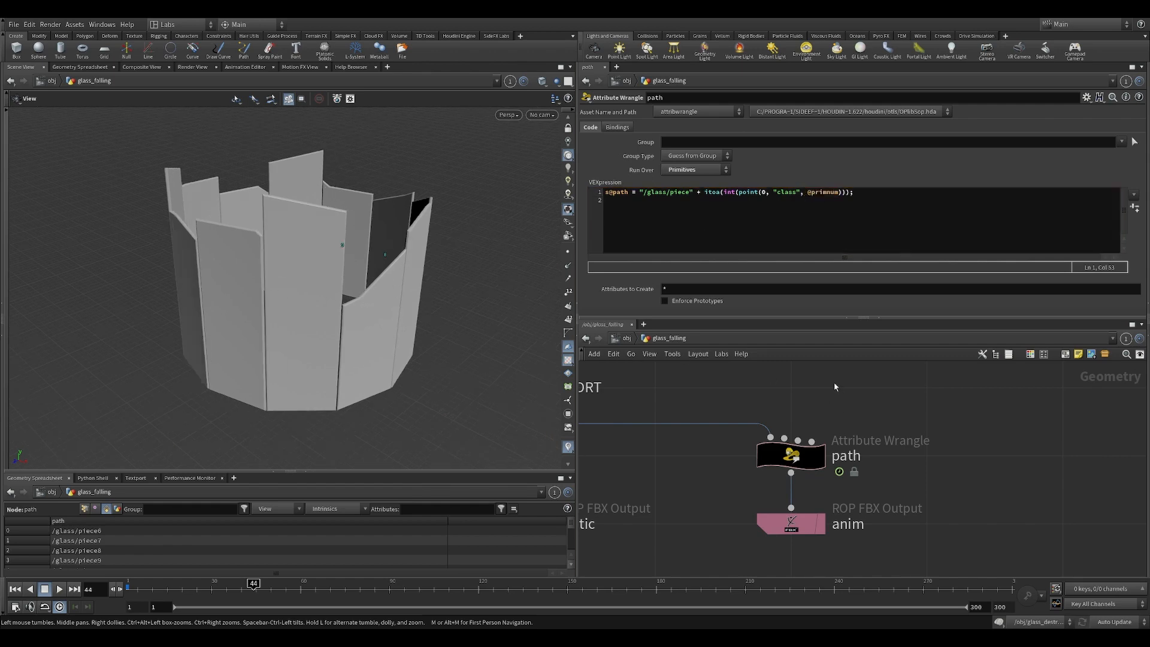
pyautogui.moveTo(834, 385); pyautogui.dragTo(836, 411, button='middle')
pyautogui.doubleClick(820, 192)
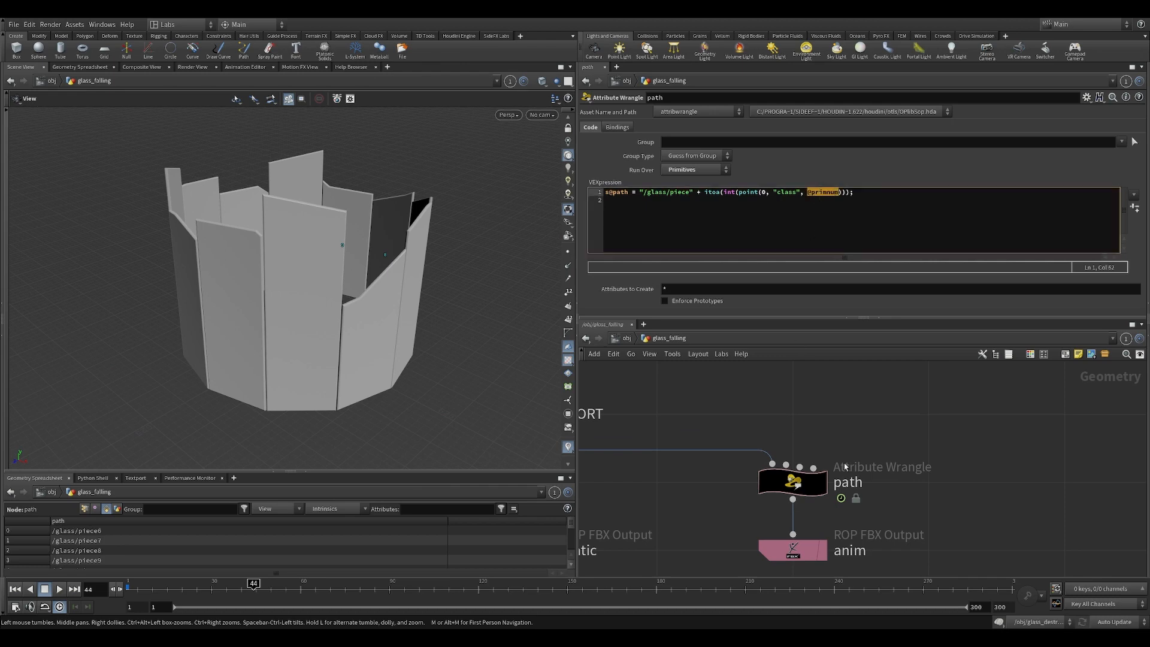
pyautogui.scroll(-2, 837, 442)
pyautogui.click(819, 192)
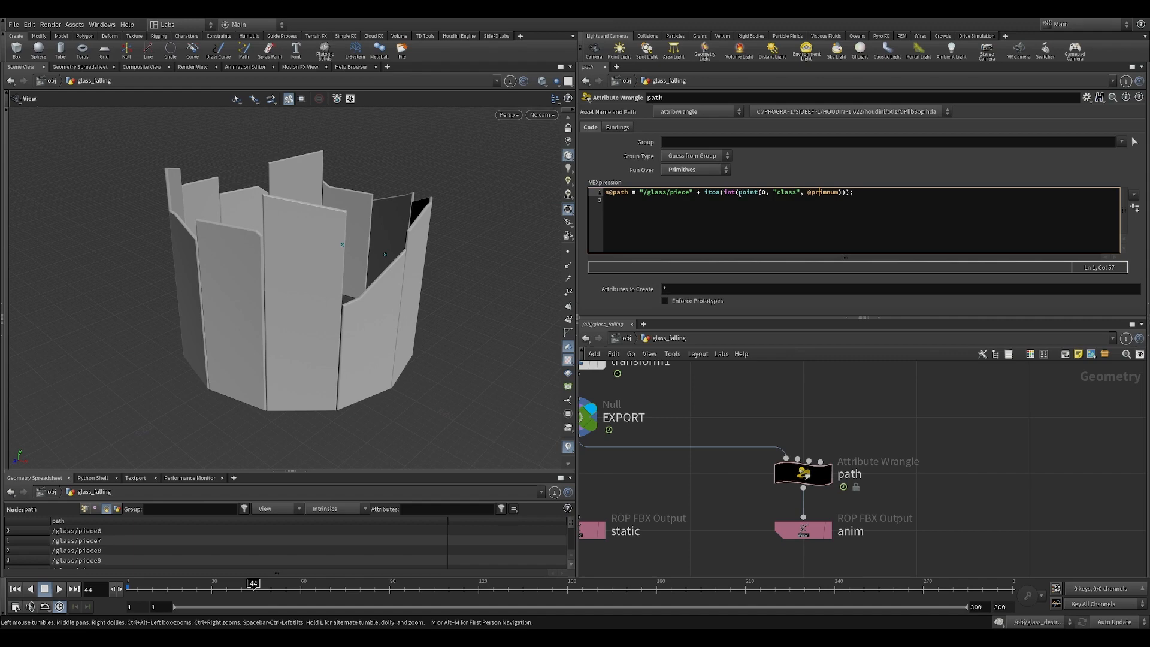
pyautogui.moveTo(739, 192); pyautogui.dragTo(843, 192)
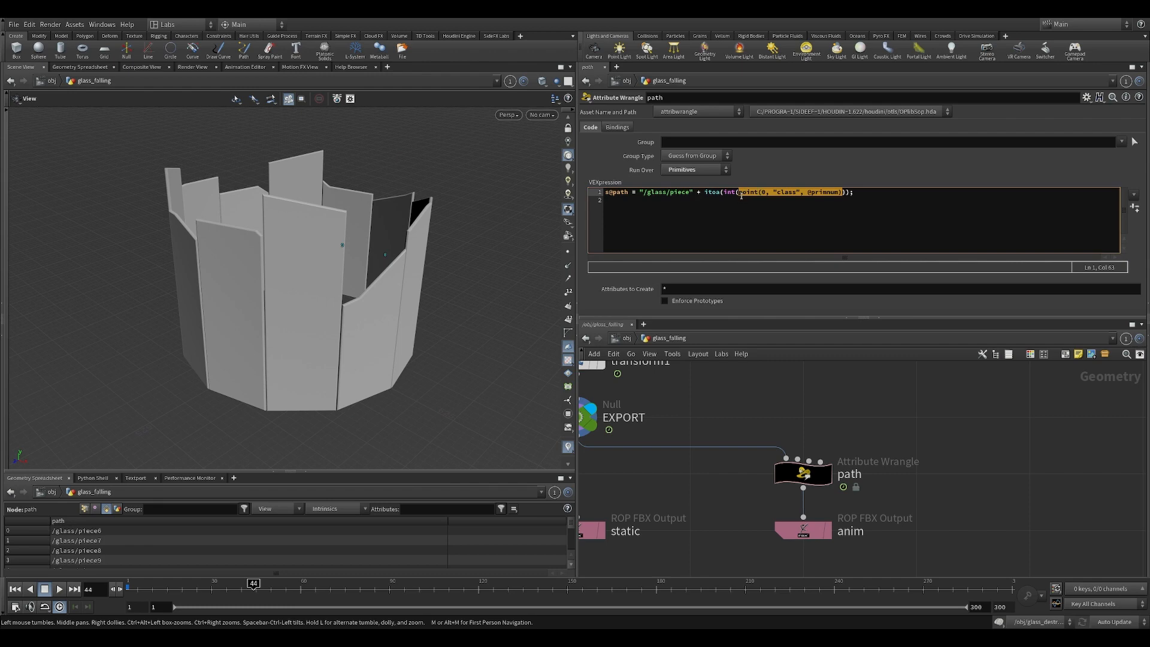
pyautogui.click(785, 191)
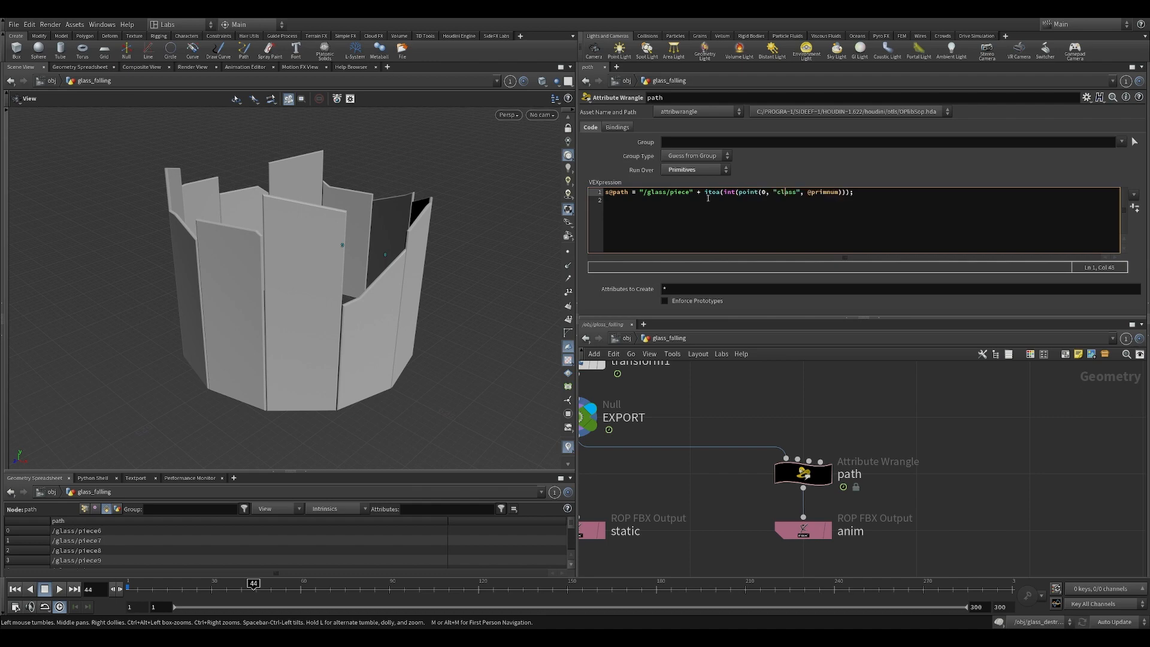
# Examine the int() conversion wrapped around the point() call inside itoa in the path expression
pyautogui.moveTo(705, 193); pyautogui.dragTo(847, 193)
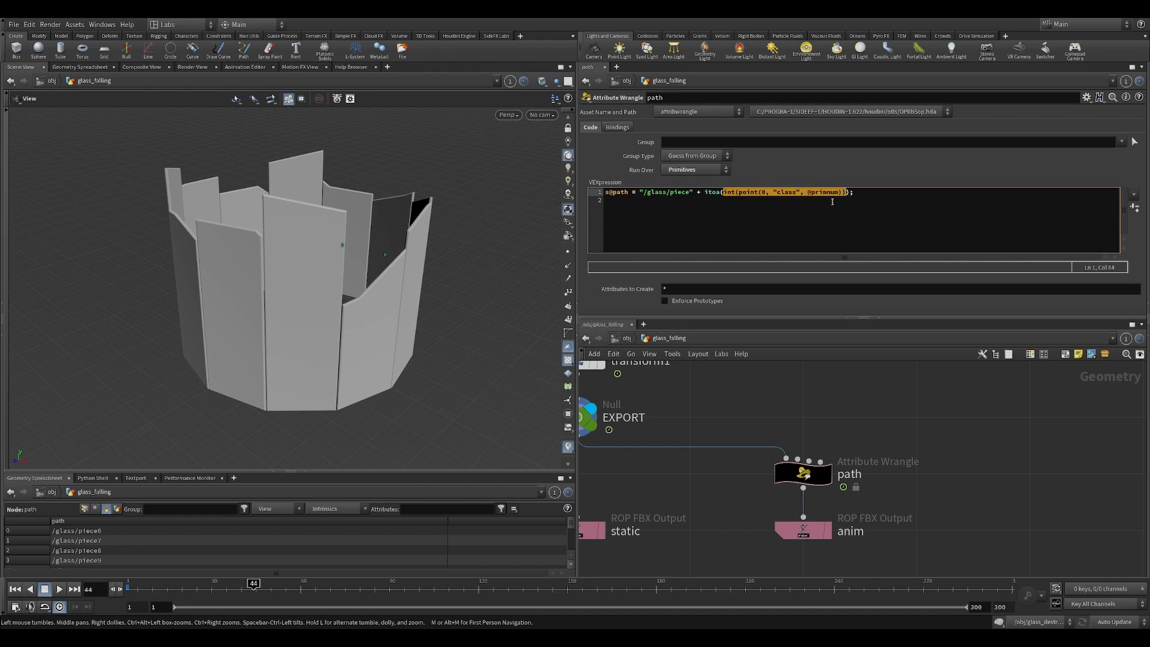
pyautogui.click(737, 193)
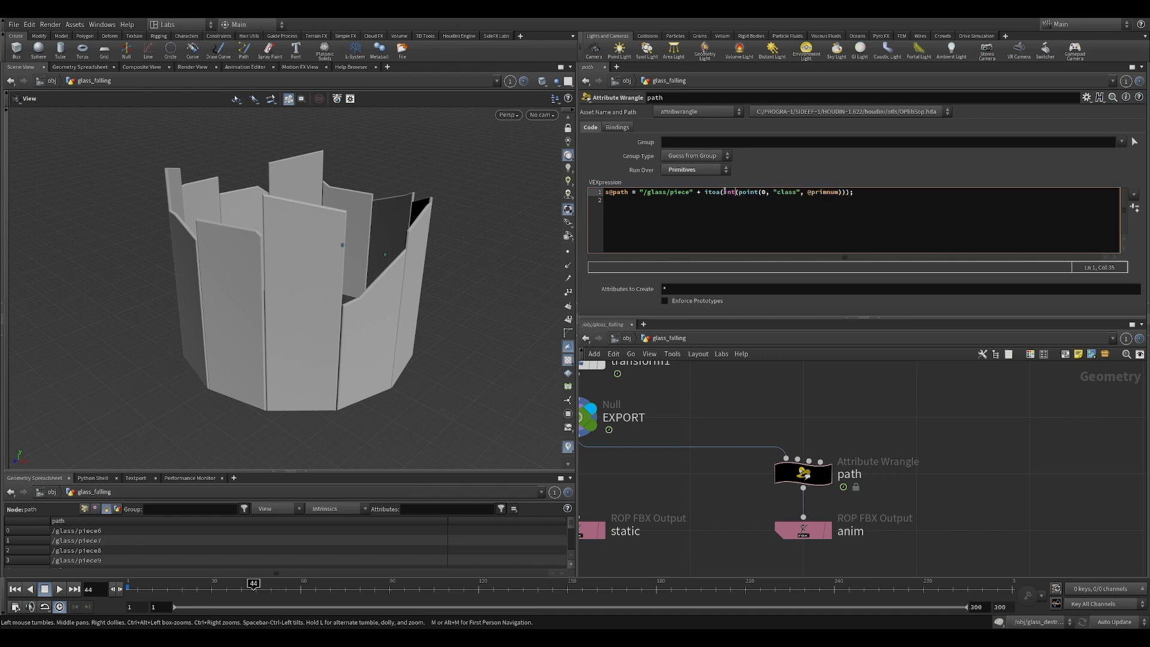
pyautogui.doubleClick(729, 193)
pyautogui.moveTo(738, 192); pyautogui.dragTo(844, 192)
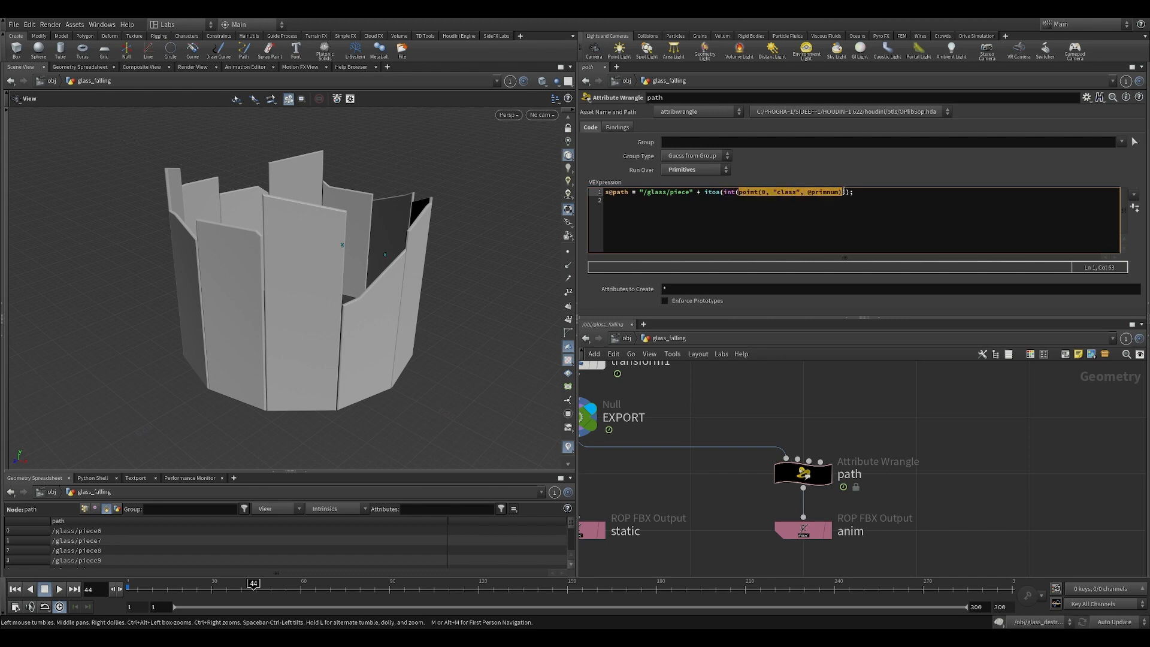
pyautogui.click(736, 199)
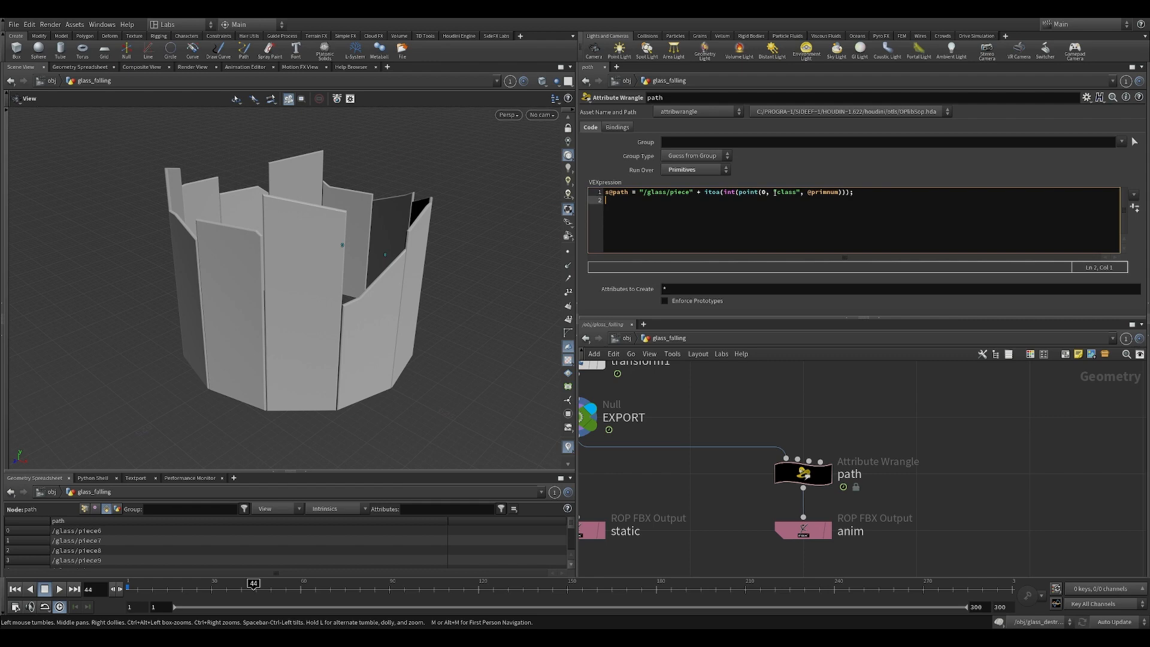
pyautogui.click(862, 193)
# Select the anim ROP FBX Output node below the path wrangle to show its export settings
pyautogui.scroll(-2, 346, 350)
pyautogui.scroll(-2, 889, 466)
pyautogui.click(829, 508)
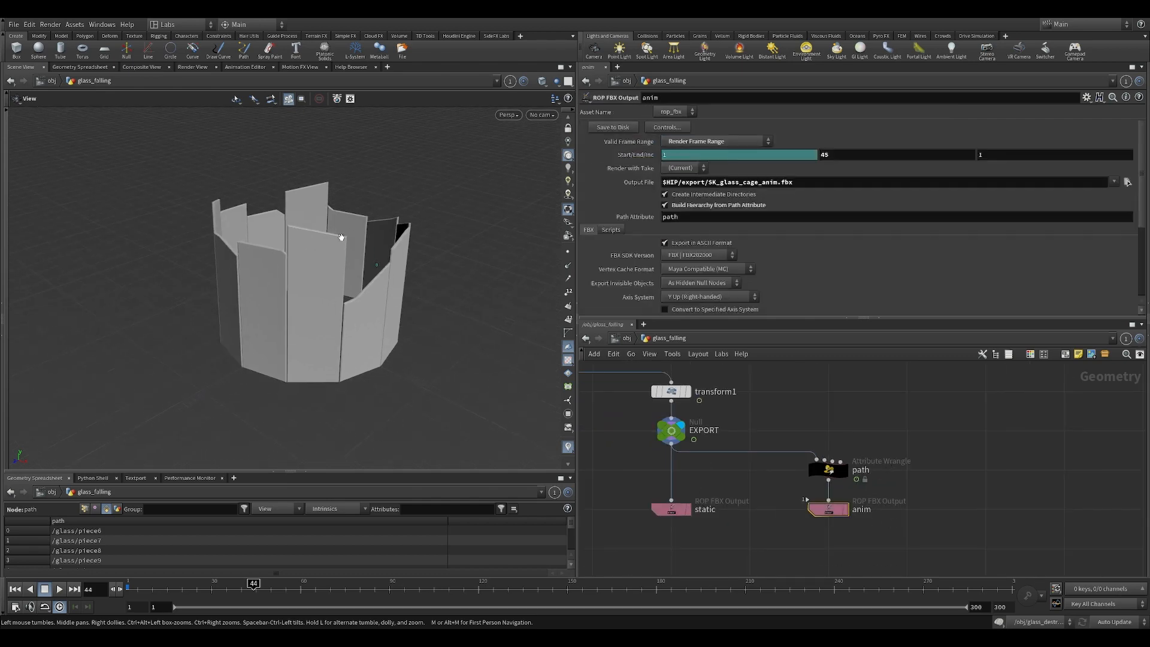
# Switch to Unreal Engine's FirstPersonMap and look through the VAT content folder for the imported glass cage animation assets
pyautogui.scroll(3, 341, 237)
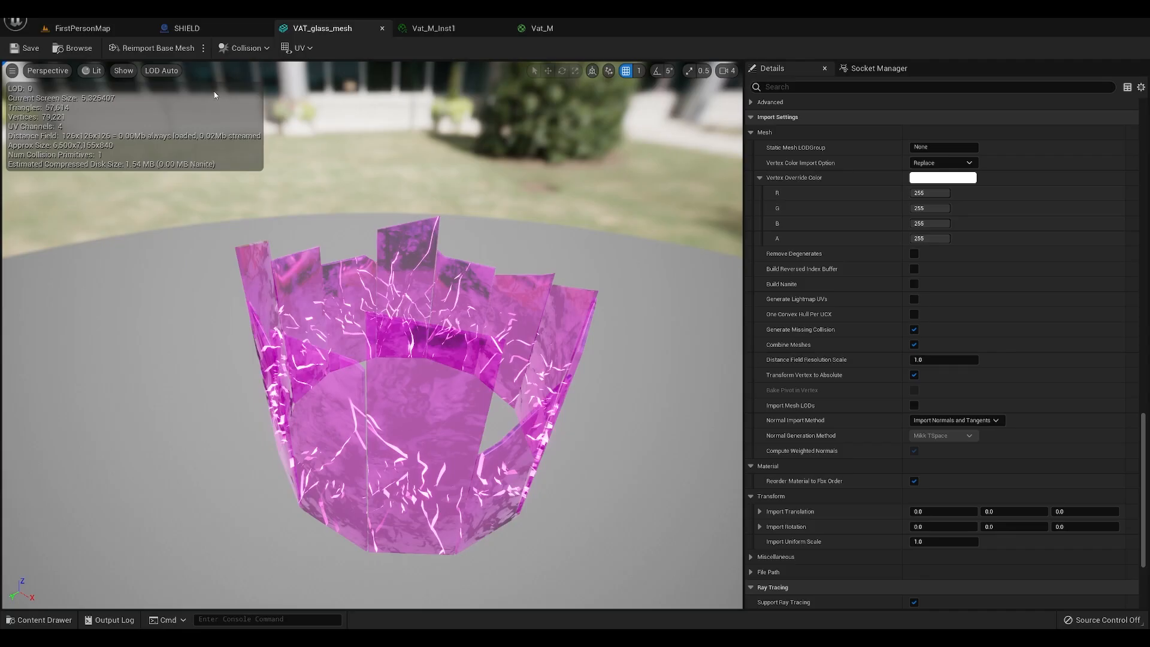
pyautogui.click(83, 28)
pyautogui.scroll(-3, 599, 541)
pyautogui.scroll(1, 599, 539)
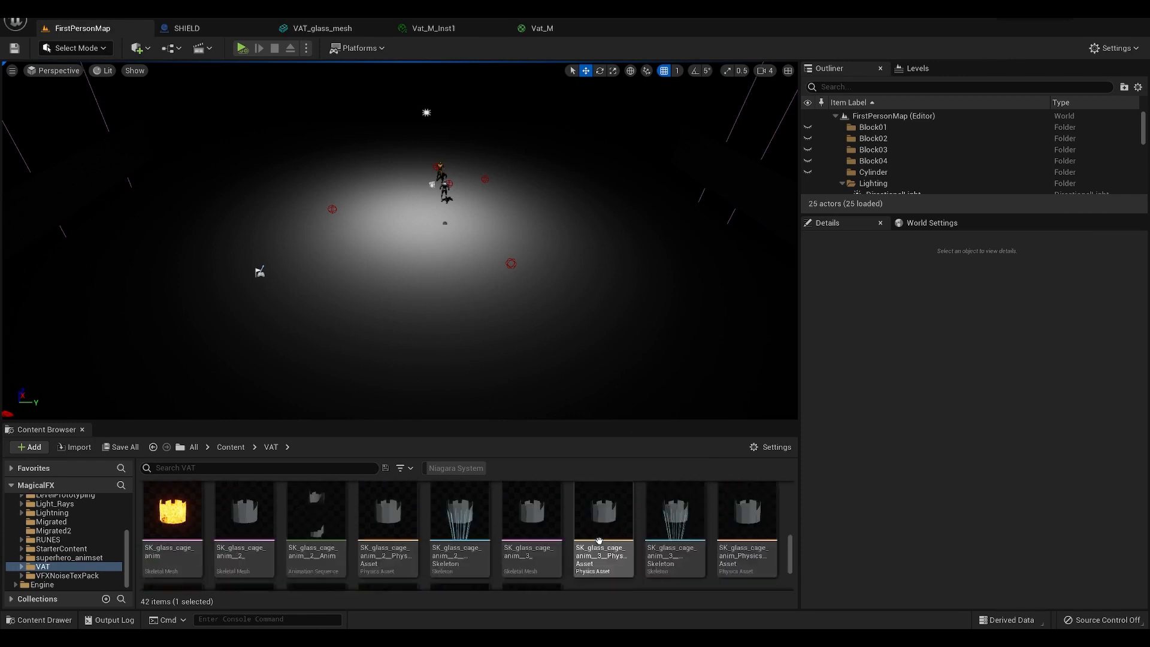
pyautogui.scroll(-2, 597, 539)
pyautogui.scroll(3, 593, 542)
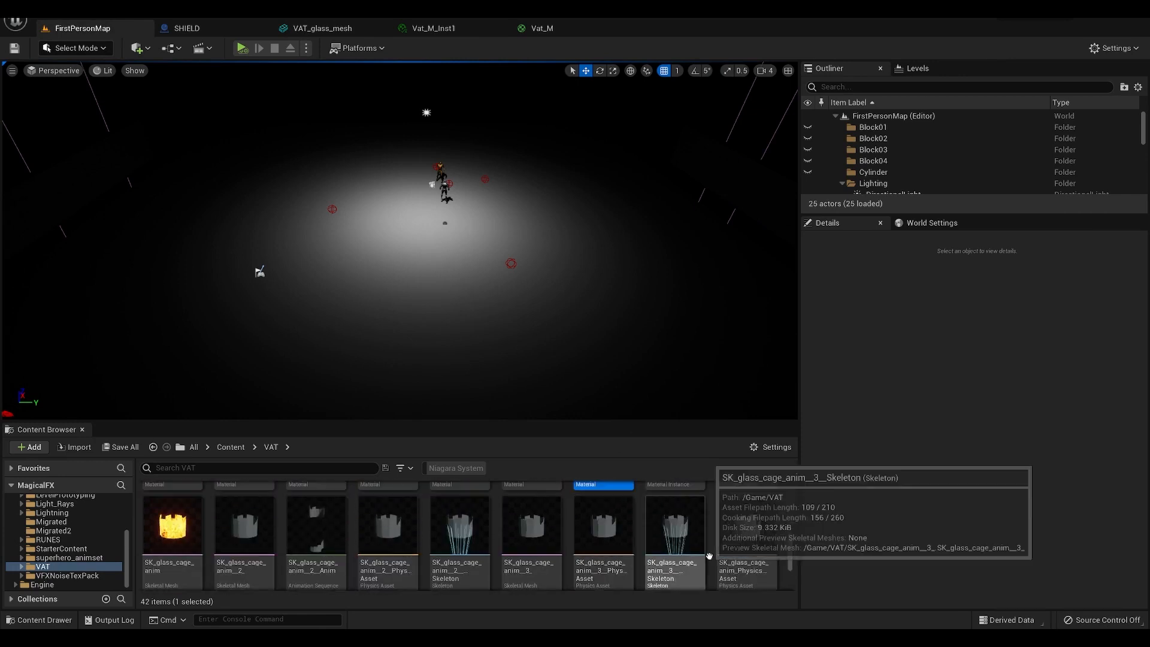
pyautogui.scroll(-2, 708, 555)
pyautogui.scroll(1, 709, 555)
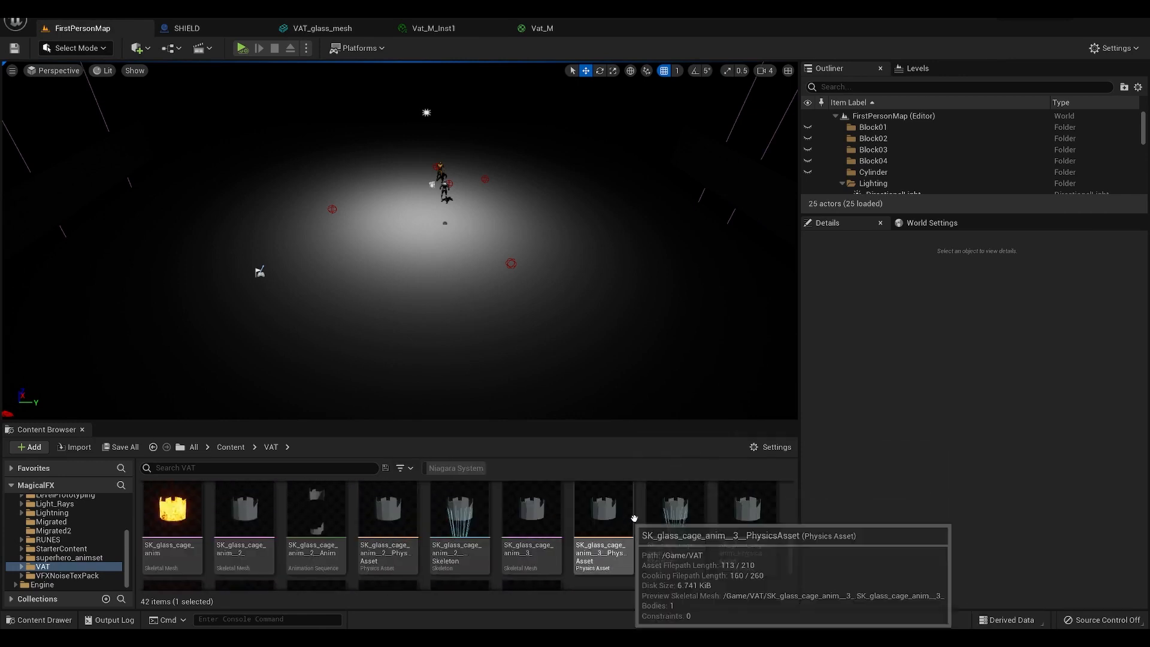
pyautogui.scroll(1, 682, 552)
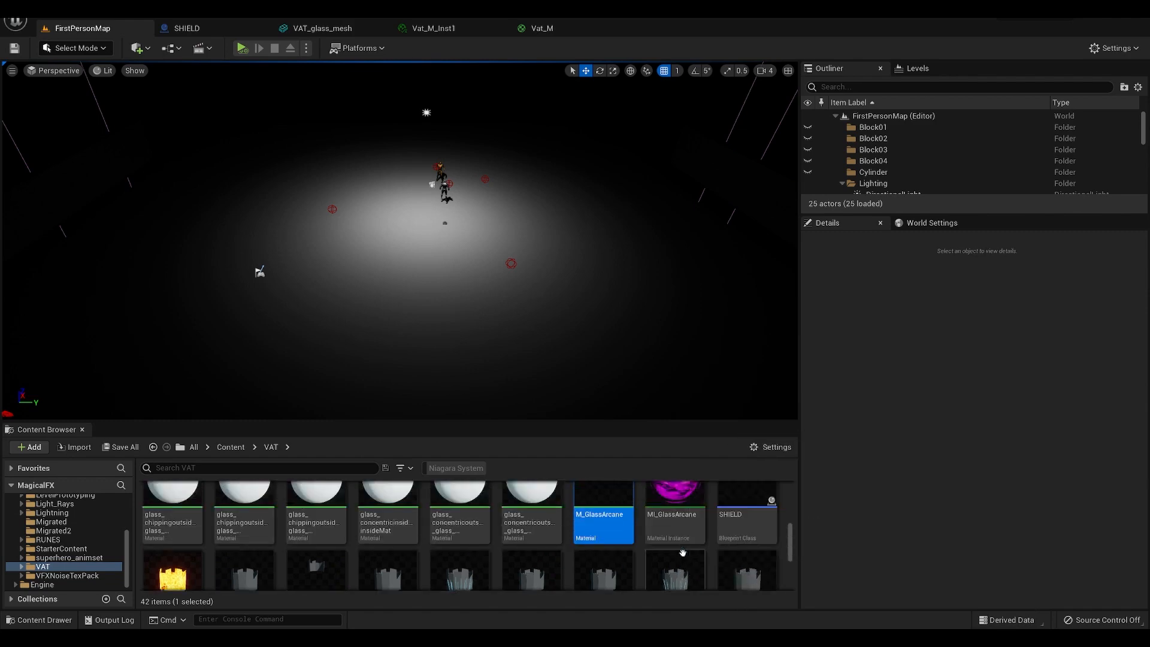
pyautogui.scroll(-1, 683, 553)
# Open the SK_glass_cage_anim__2__Anim animation sequence, watch the falling glass panels from above, and close its editor
pyautogui.click(326, 541)
pyautogui.doubleClick(326, 542)
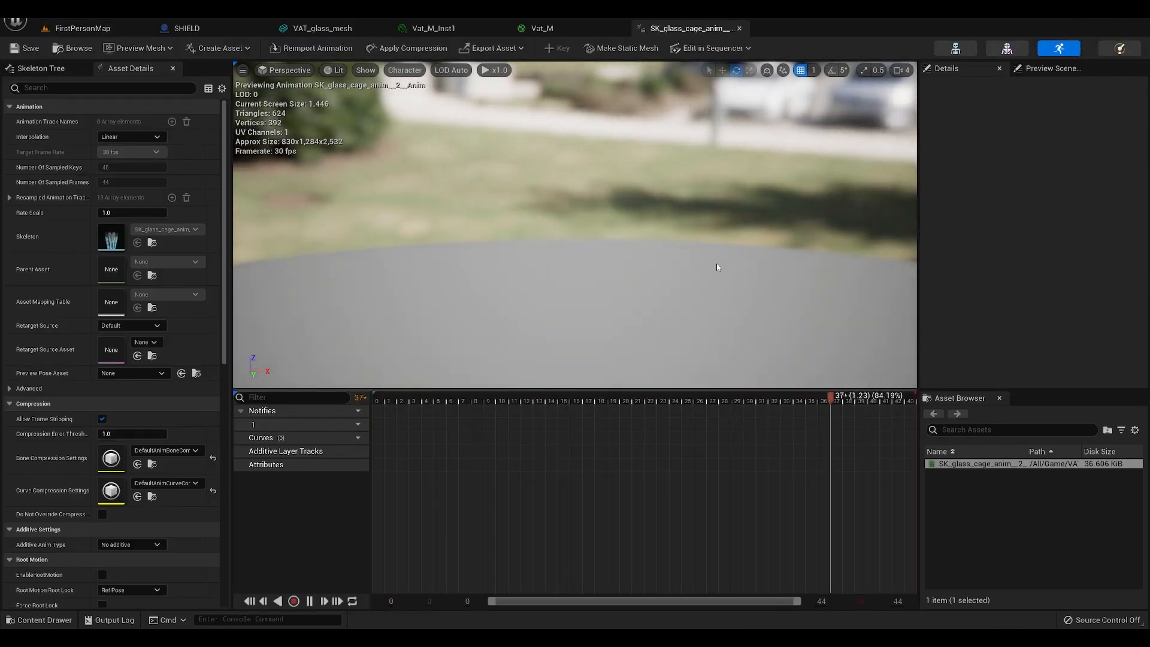
pyautogui.keyDown('alt'); pyautogui.moveTo(717, 264); pyautogui.dragTo(710, 348); pyautogui.keyUp('alt')
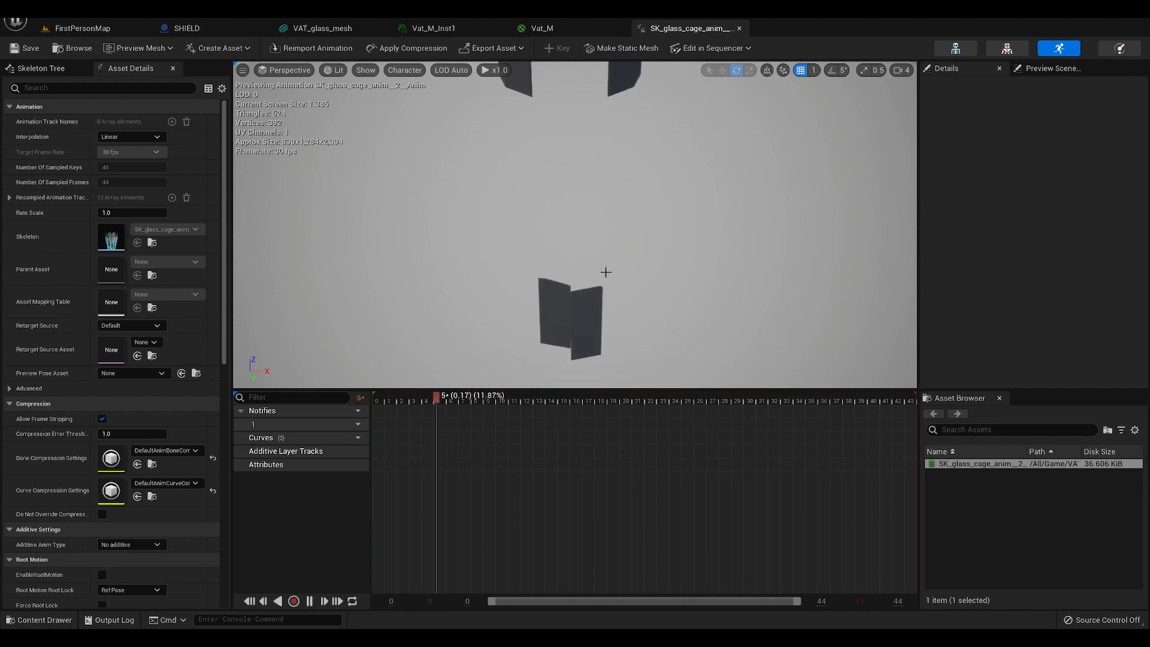
pyautogui.middleClick(656, 28)
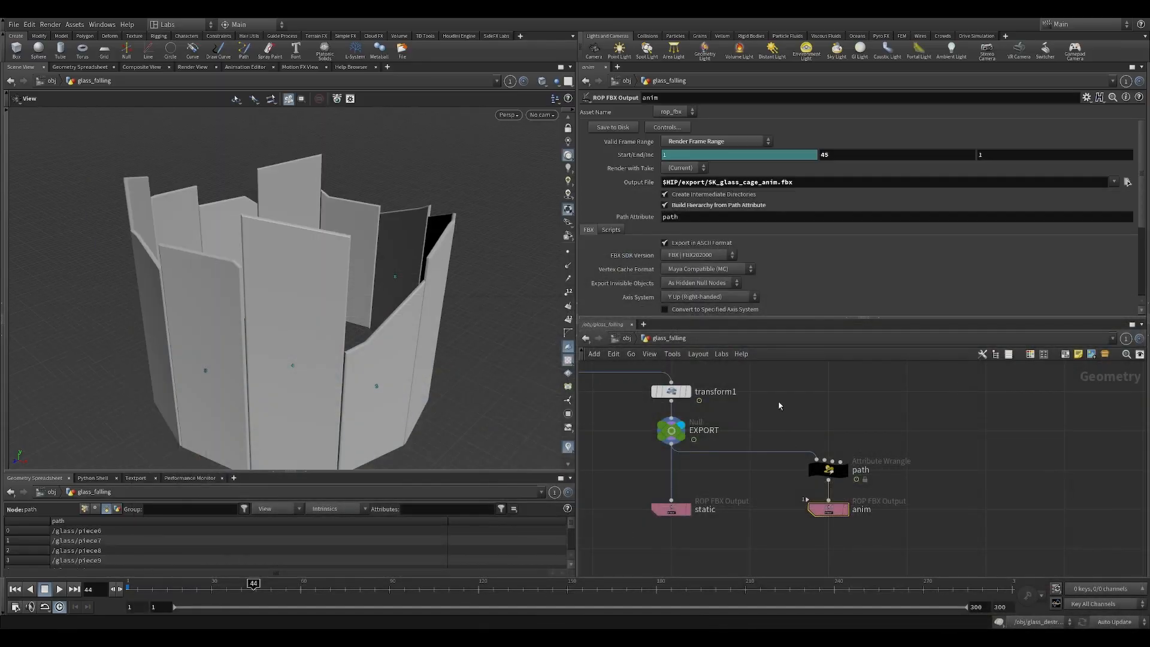
pyautogui.moveTo(779, 406); pyautogui.dragTo(853, 367, button='middle')
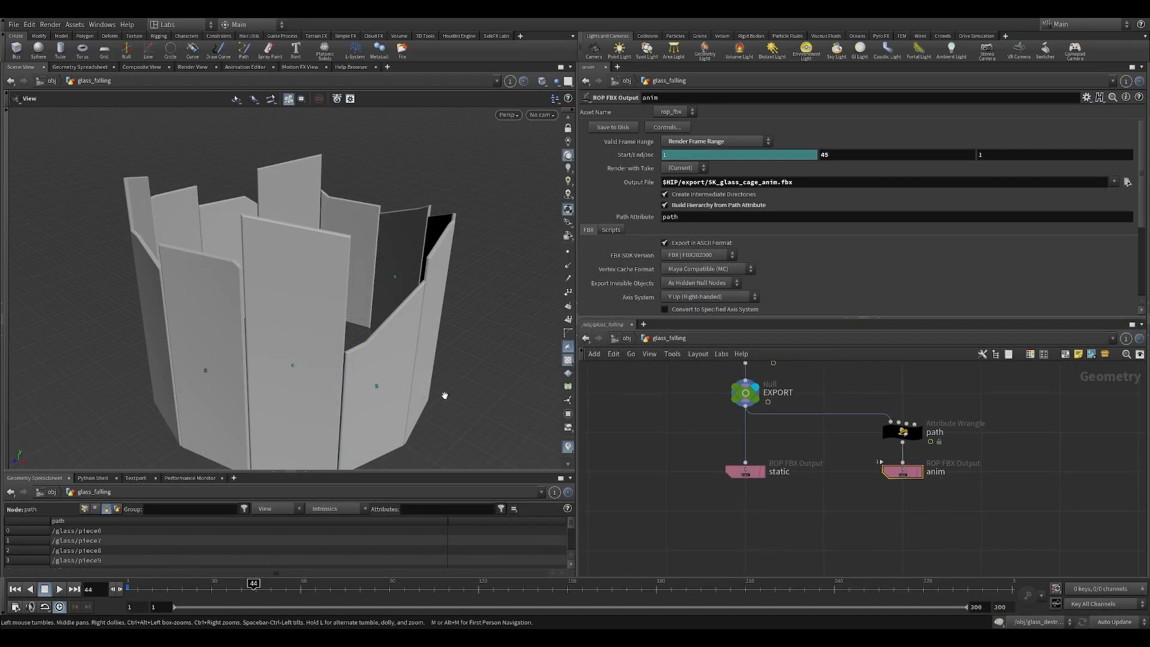
pyautogui.moveTo(445, 395); pyautogui.dragTo(432, 342)
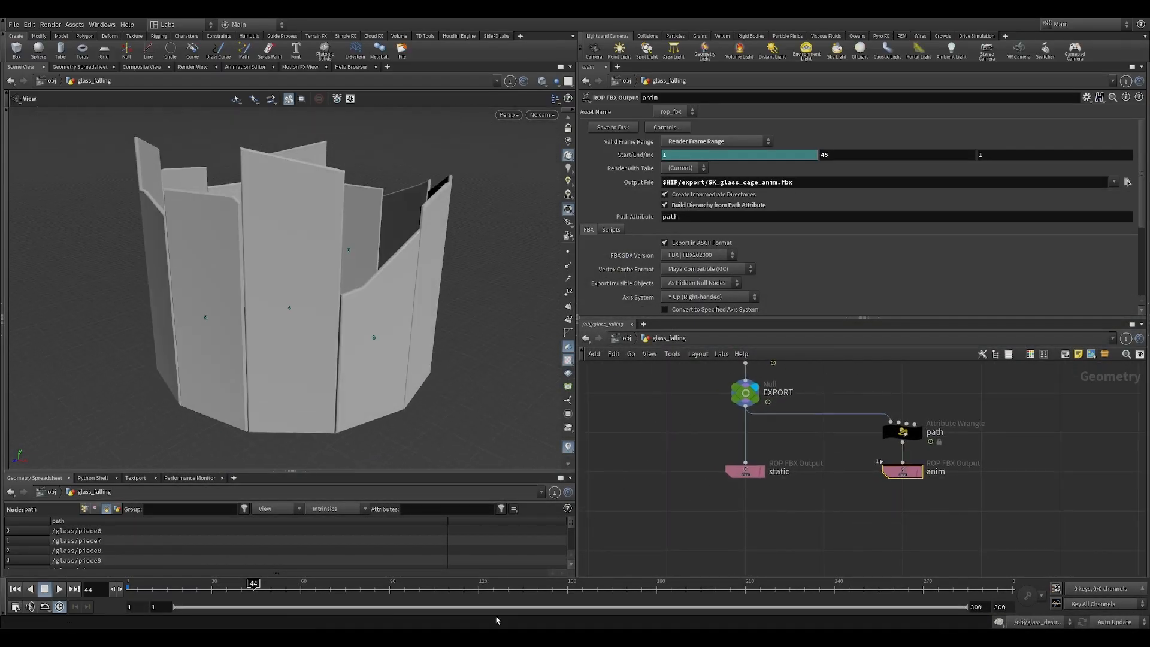
pyautogui.moveTo(673, 403)
pyautogui.mouseDown(button='middle')
pyautogui.moveTo(649, 477)
pyautogui.moveTo(662, 421)
pyautogui.mouseUp(button='middle')
pyautogui.moveTo(397, 406); pyautogui.dragTo(377, 336)
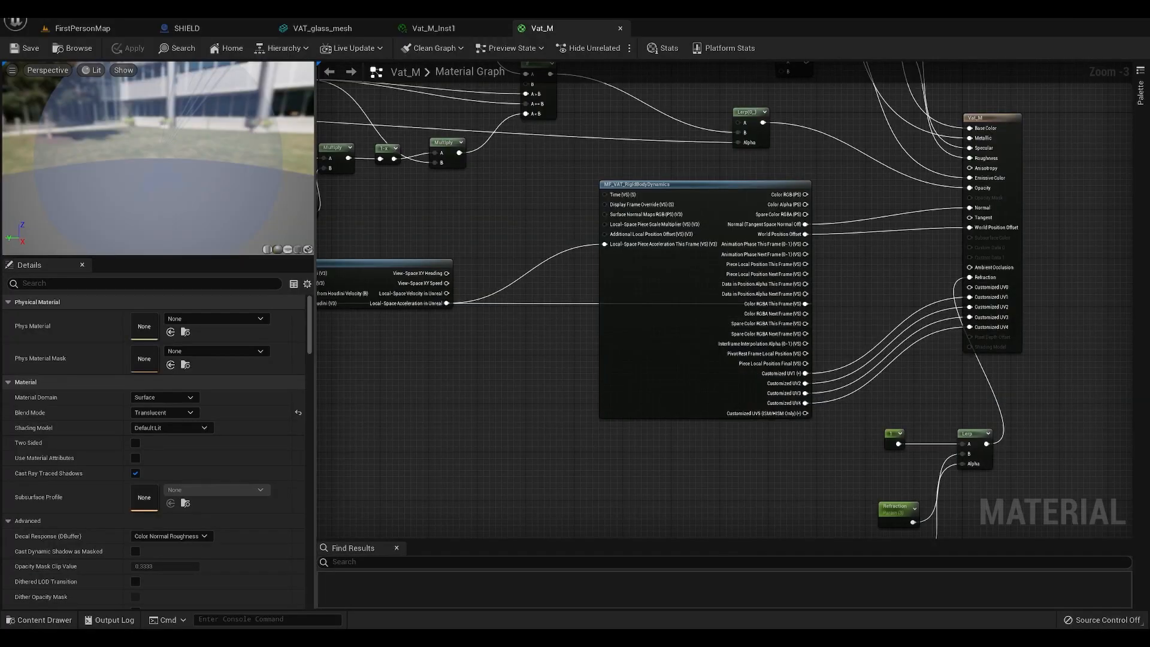
# Switch to FirstPersonMap in Unreal Engine and open the Base_anim_Anim animation sequence from the VAT folder
pyautogui.click(85, 30)
pyautogui.scroll(5, 610, 533)
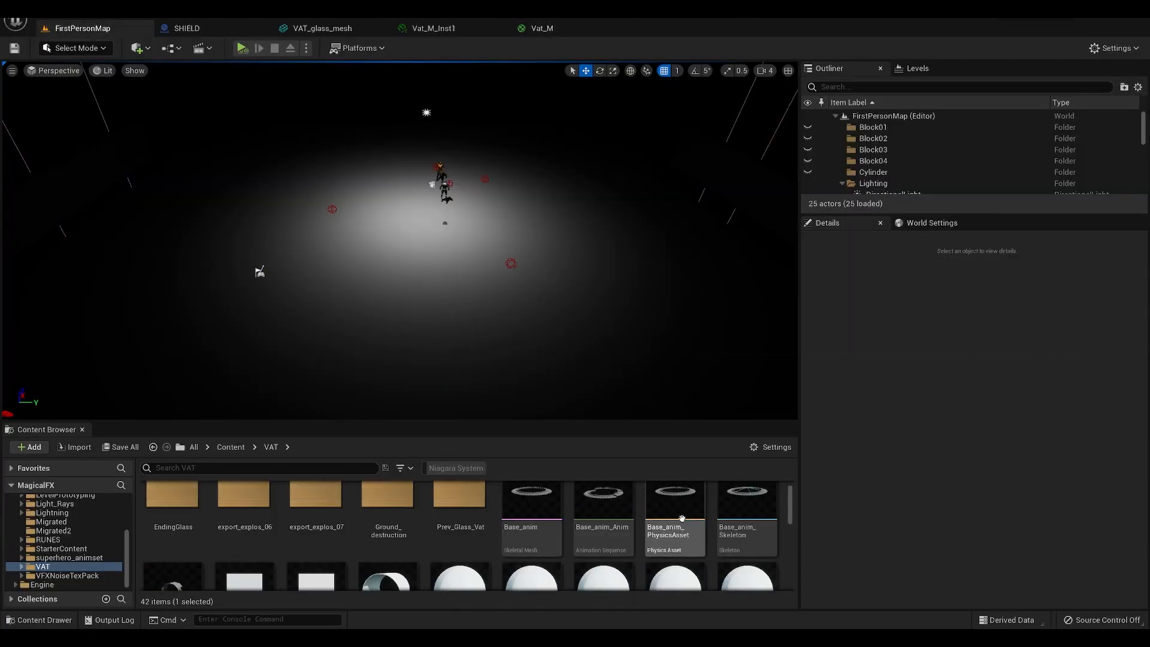
pyautogui.doubleClick(610, 533)
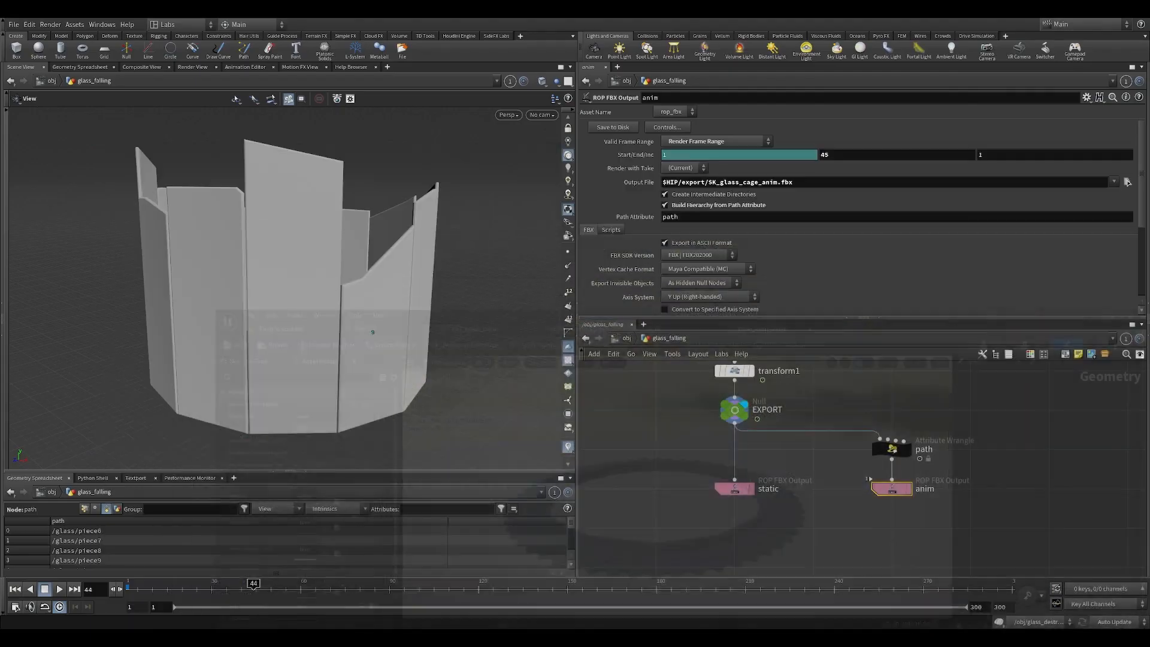
# Switch to Houdini, go up to the object level, and enter the base geometry network
pyautogui.click(627, 338)
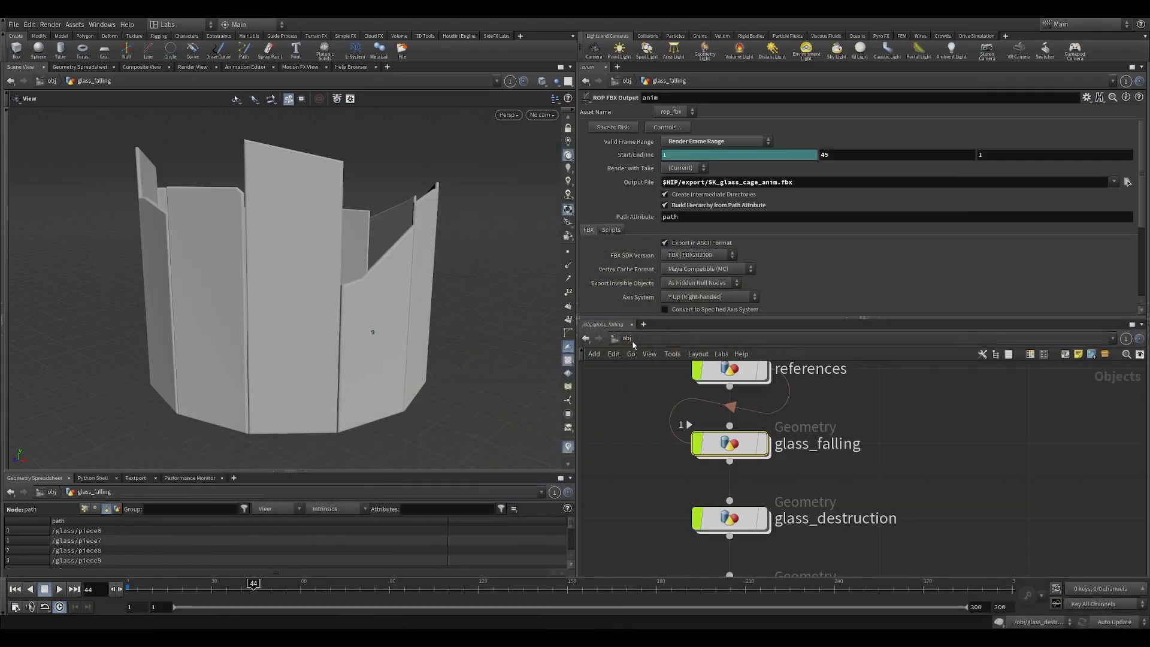
pyautogui.scroll(-5, 880, 436)
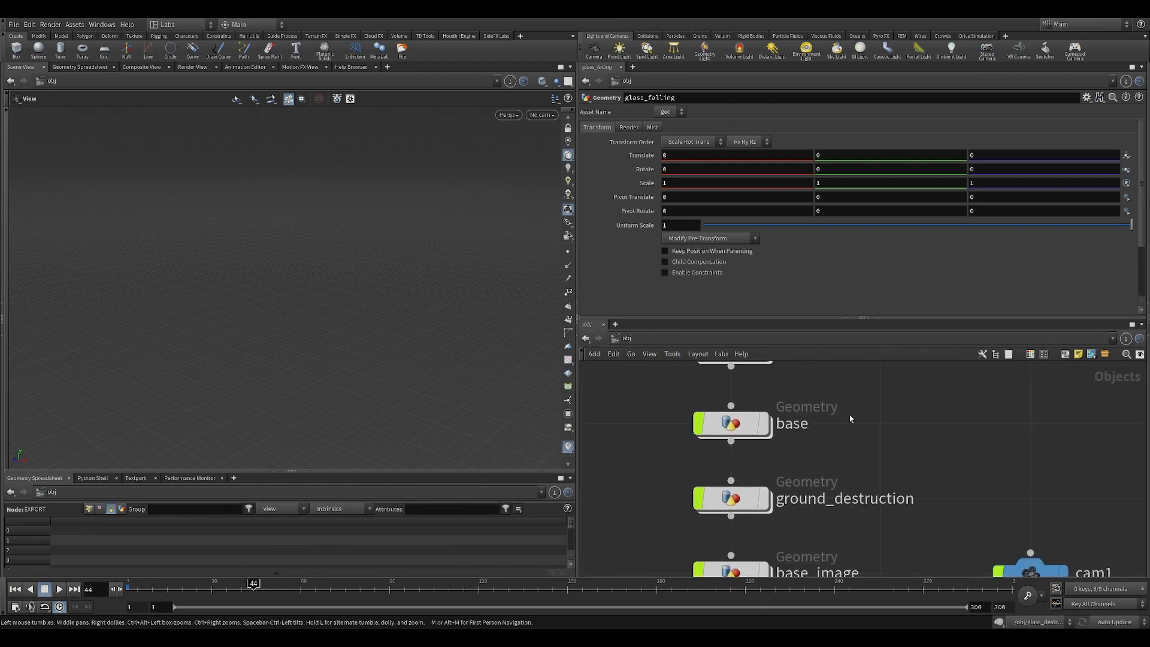
pyautogui.doubleClick(731, 426)
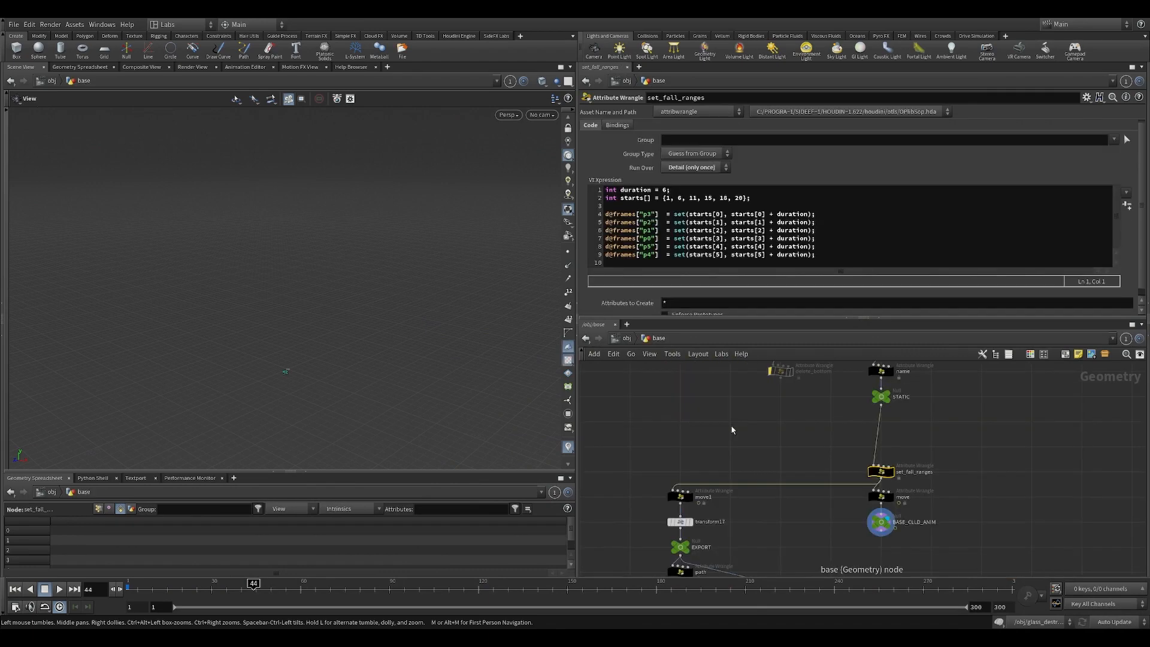
# Display the STATIC null in the base network and frame its geometry in the viewport
pyautogui.moveTo(798, 447); pyautogui.dragTo(746, 560, button='middle')
pyautogui.scroll(-6, 690, 543)
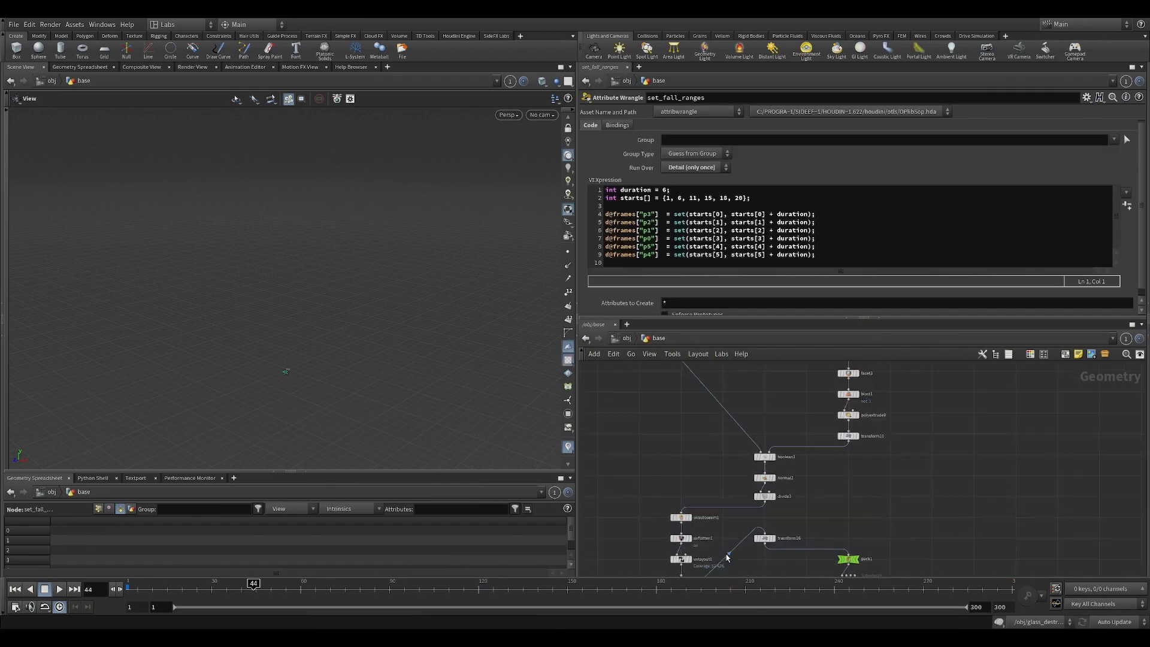
pyautogui.scroll(6, 745, 451)
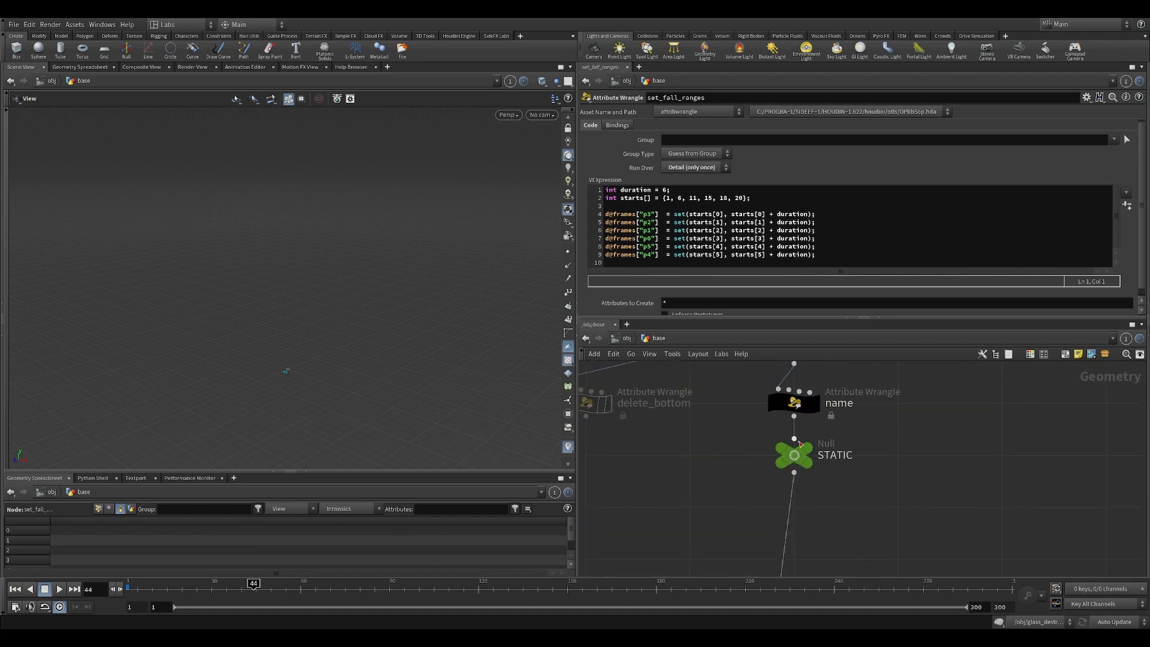
pyautogui.moveTo(828, 407); pyautogui.dragTo(827, 413)
pyautogui.click(813, 444)
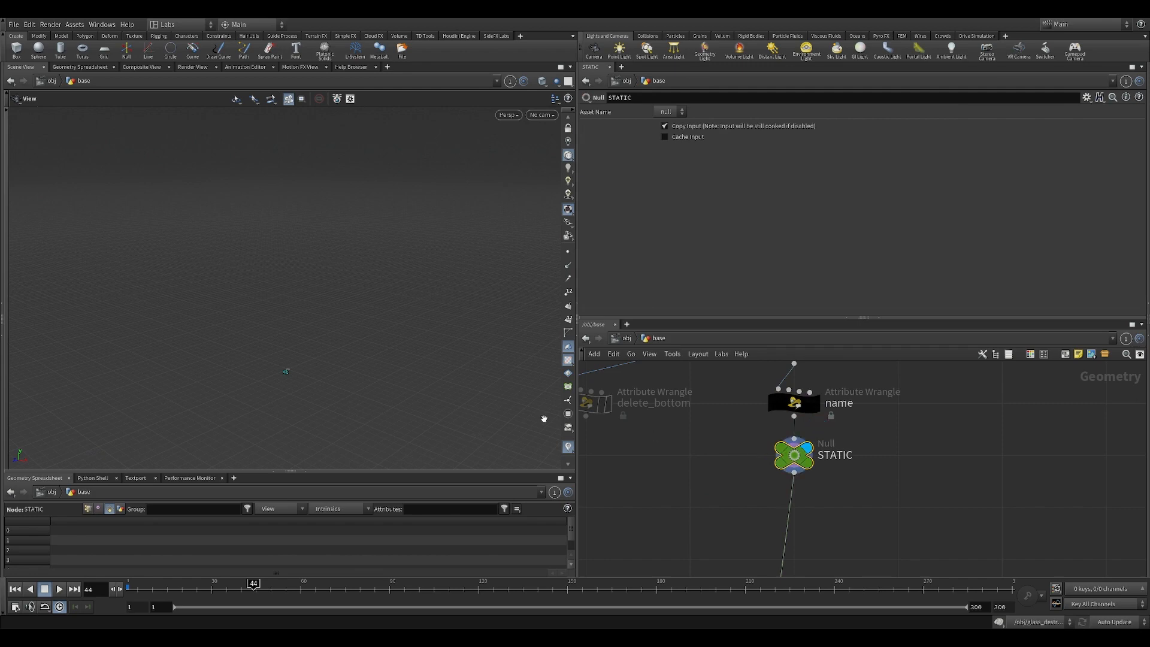
pyautogui.press('f')
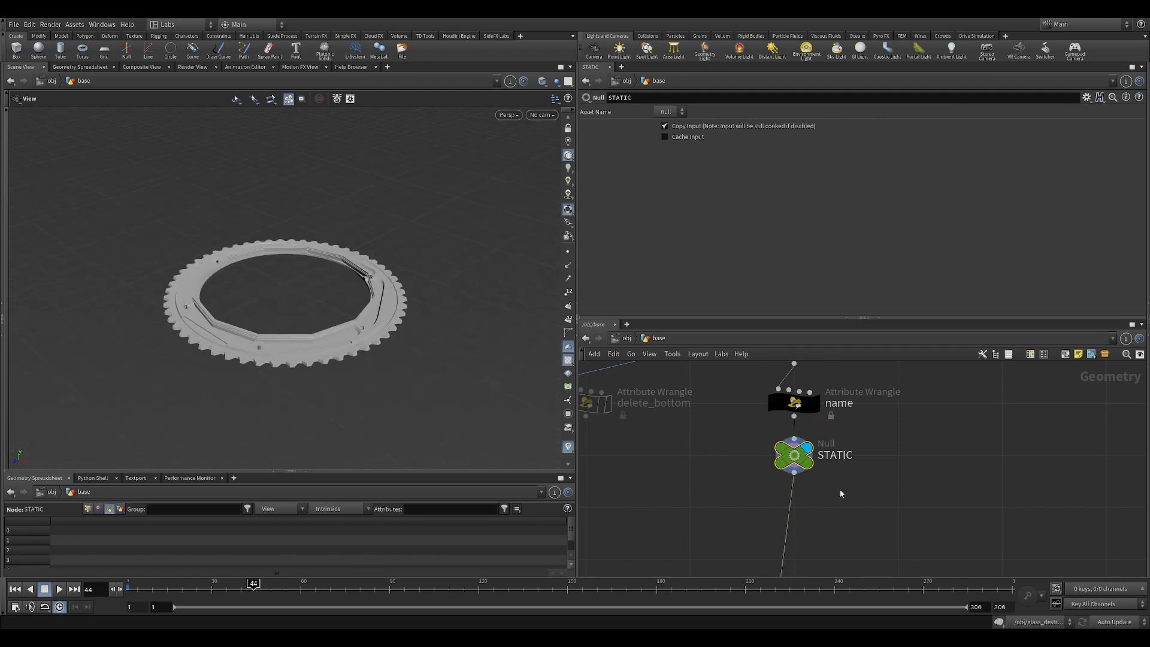
# Select the set_fall_ranges wrangle below STATIC to review its duration and start frame code
pyautogui.moveTo(842, 548); pyautogui.dragTo(875, 372, button='middle')
pyautogui.scroll(-1, 866, 481)
pyautogui.click(836, 442)
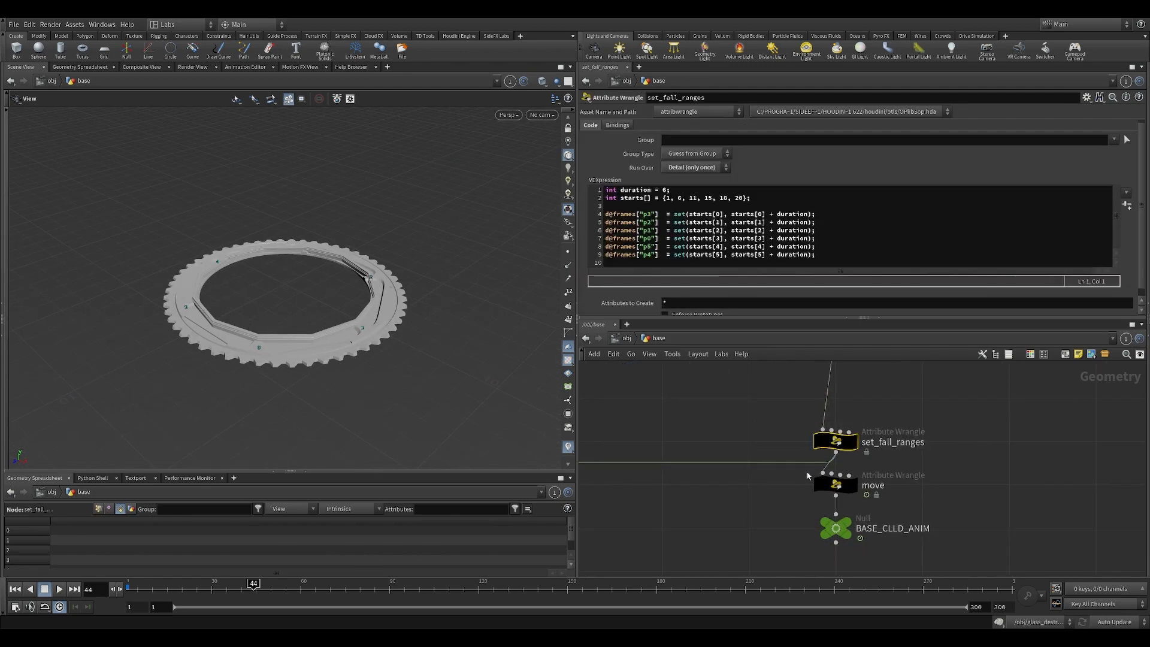
pyautogui.scroll(5, 839, 455)
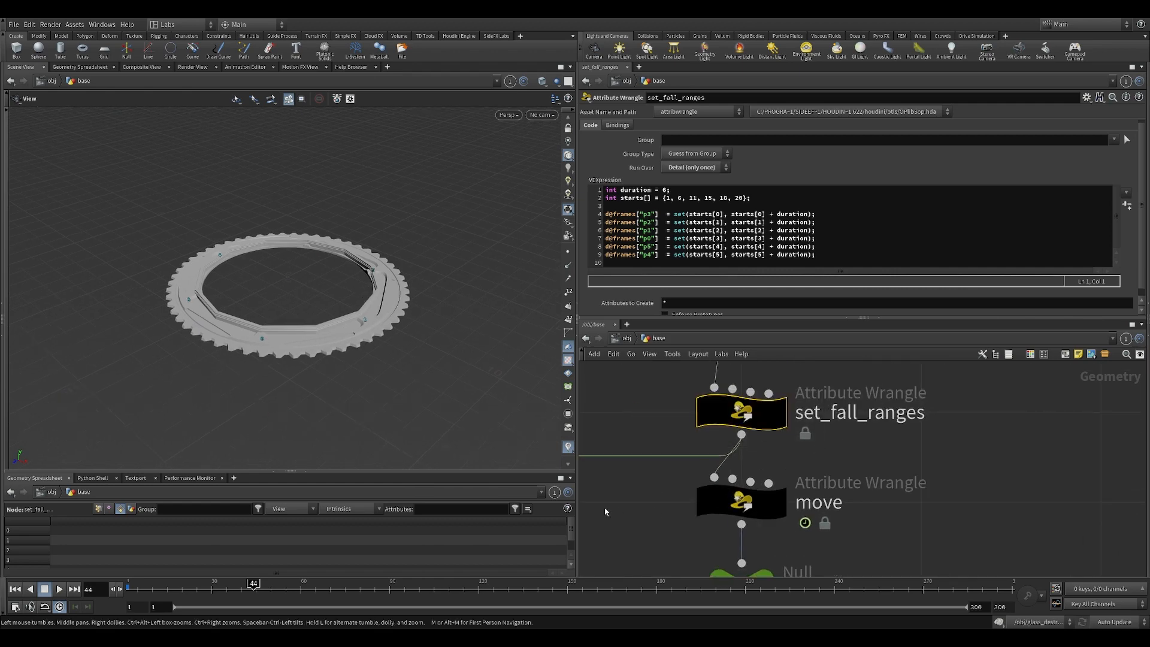
# Select and display the move wrangle, and play the timeline to preview the base pieces' motion
pyautogui.click(742, 501)
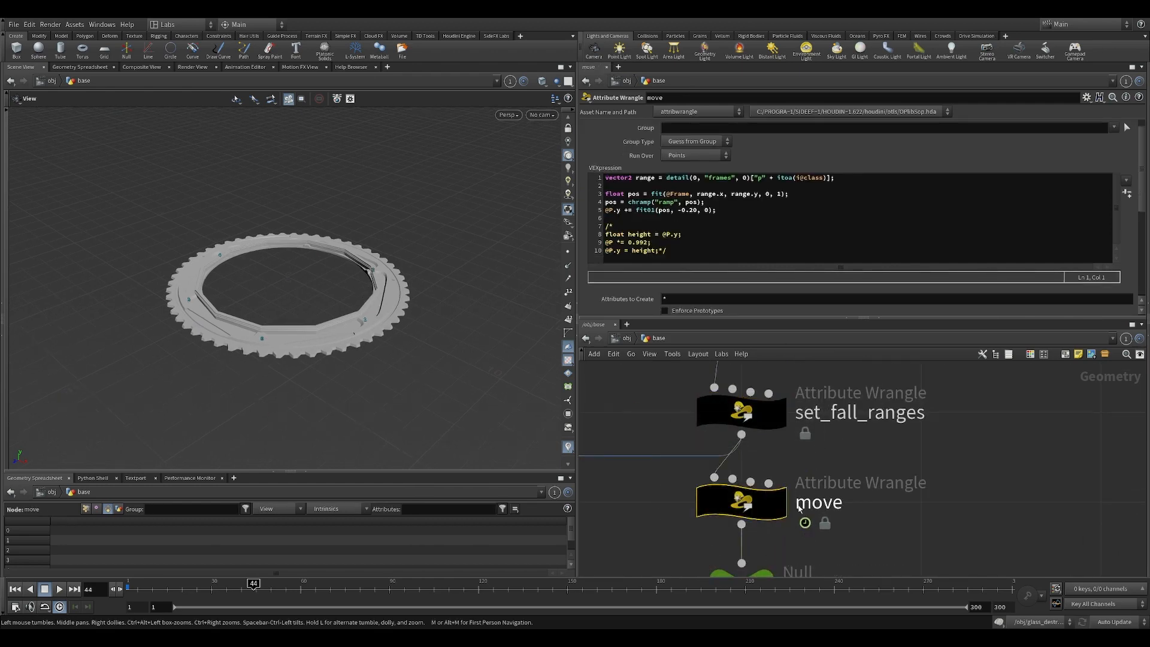
pyautogui.click(780, 503)
pyautogui.click(172, 584)
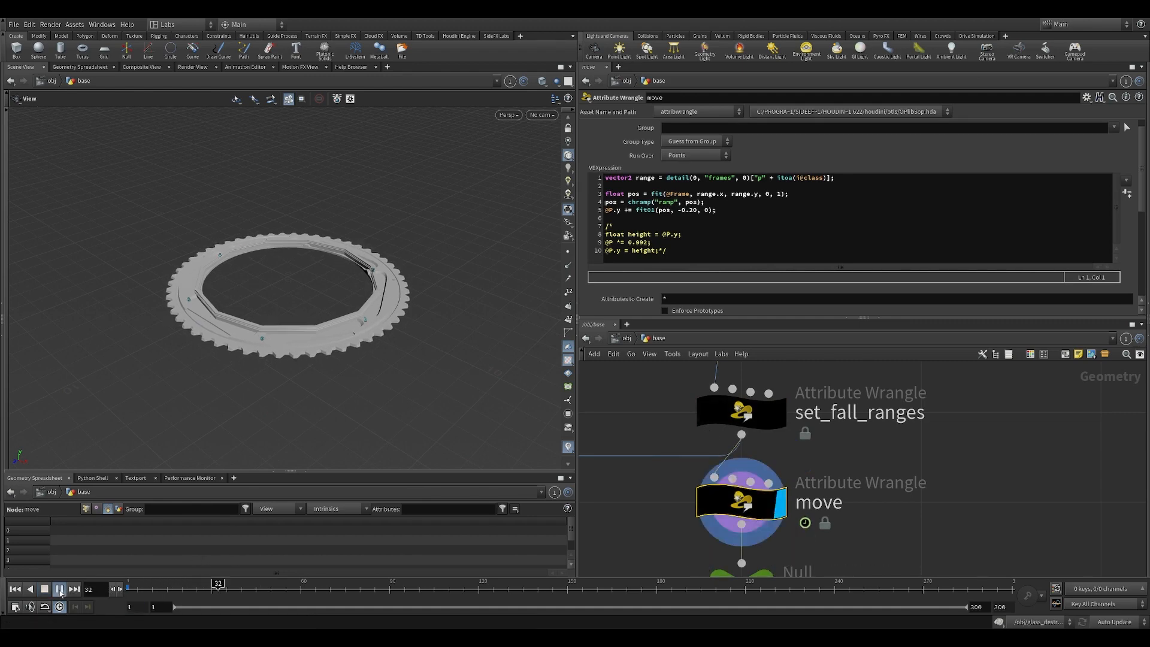
pyautogui.click(59, 590)
# Follow the base network's export branch to move1 and select transform17 to show its scale settings
pyautogui.scroll(-6, 778, 467)
pyautogui.moveTo(829, 413); pyautogui.dragTo(858, 458, button='middle')
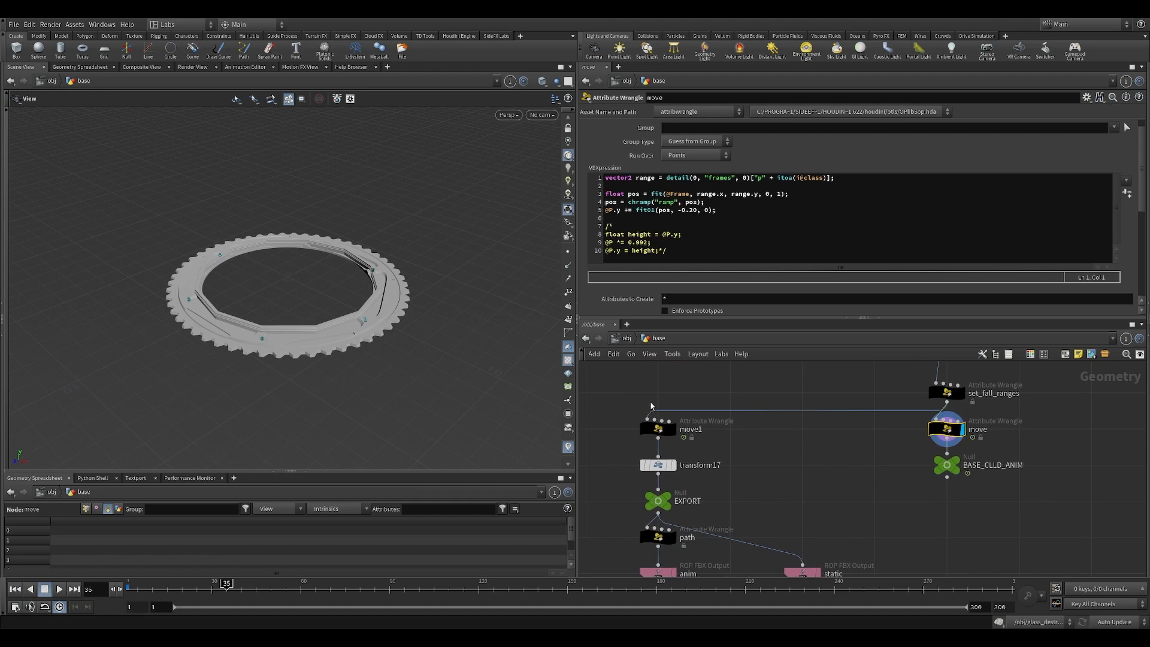
pyautogui.moveTo(709, 437); pyautogui.dragTo(711, 437)
pyautogui.moveTo(783, 448); pyautogui.dragTo(837, 397, button='middle')
pyautogui.click(713, 416)
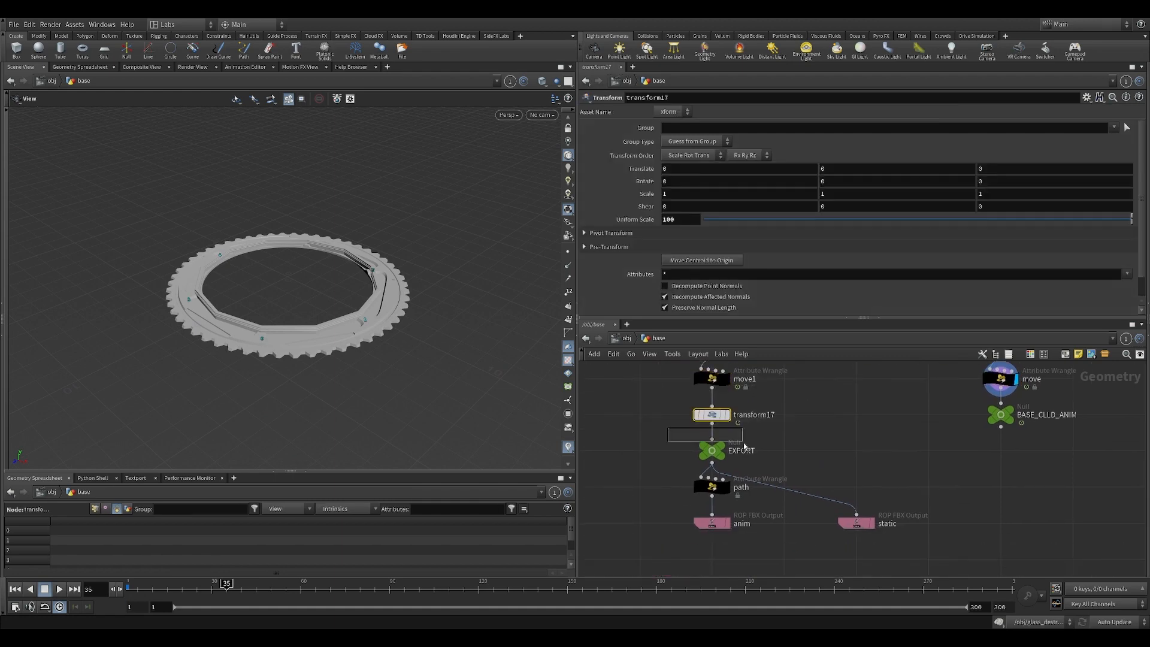
# Examine the path wrangle below EXPORT and the anim ROP FBX Output node's settings for the base
pyautogui.moveTo(744, 446); pyautogui.dragTo(745, 452)
pyautogui.moveTo(715, 492); pyautogui.dragTo(788, 567)
pyautogui.scroll(4, 664, 526)
pyautogui.moveTo(845, 534); pyautogui.dragTo(824, 485, button='middle')
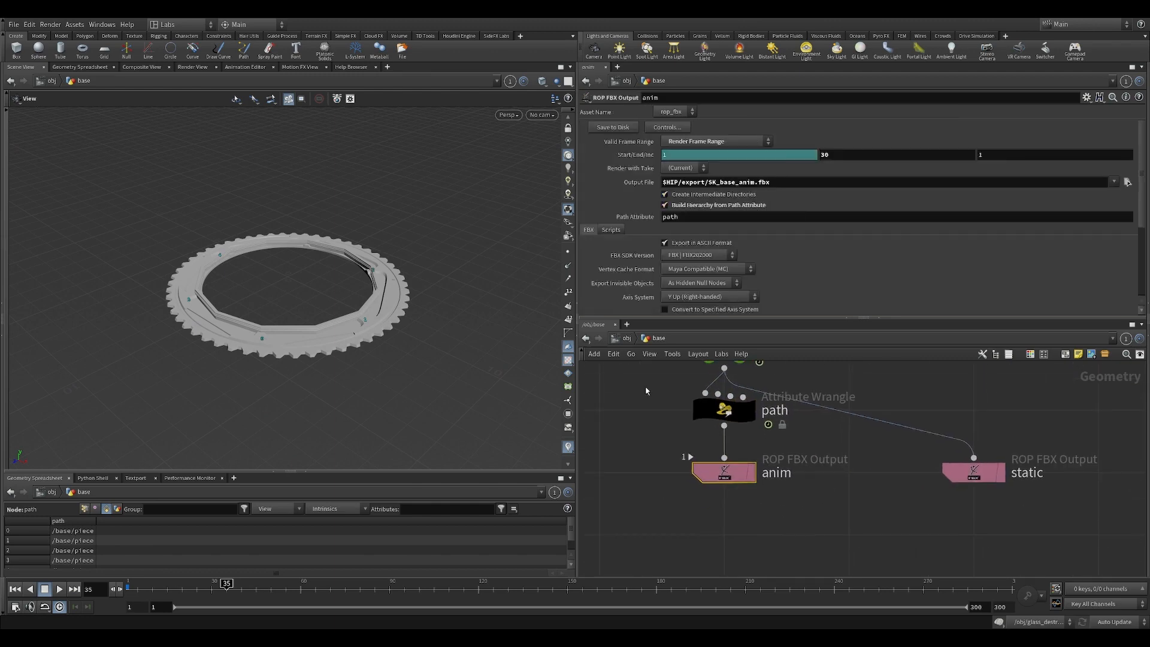